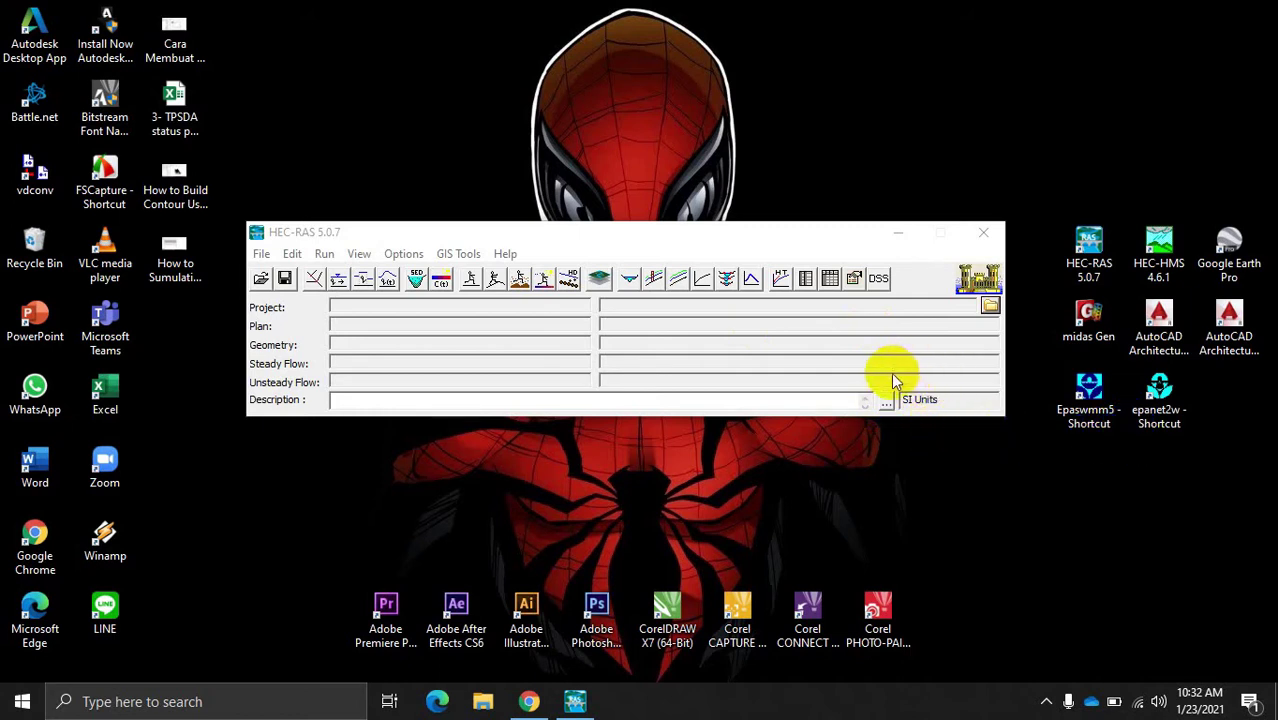
Step: Set the project unit system to System International (Metric System)
left_click(405, 255)
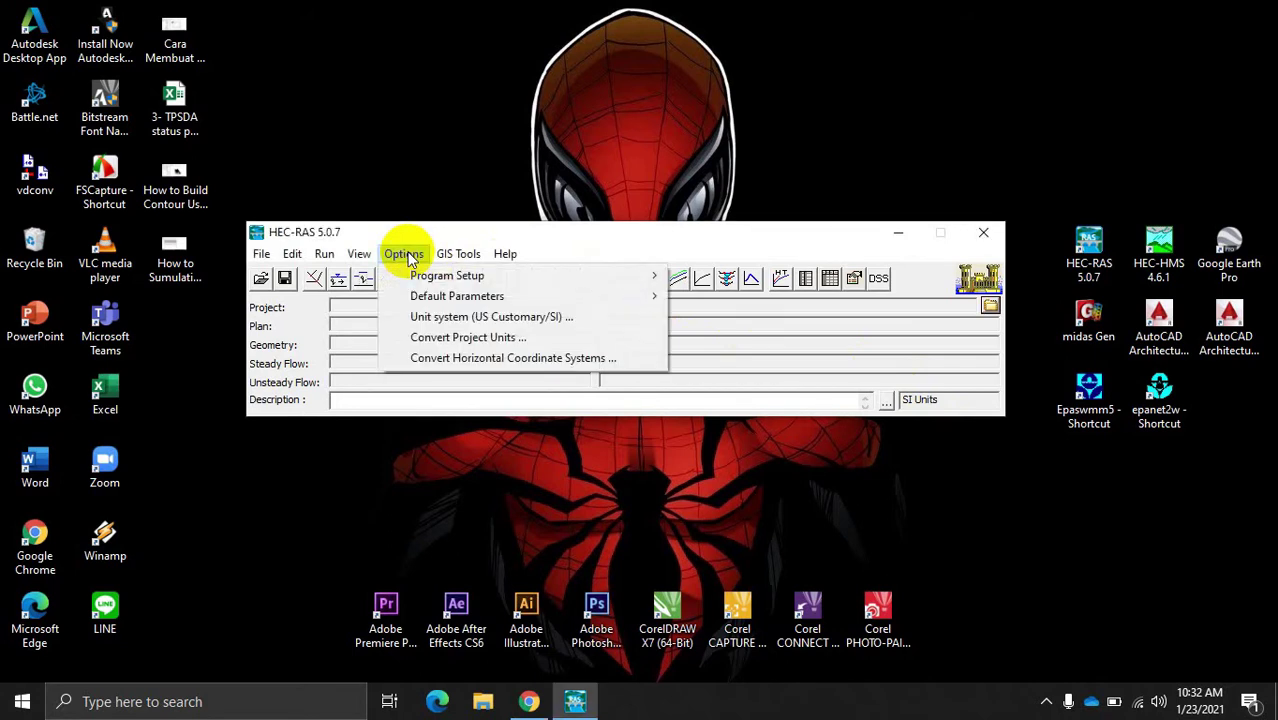
left_click(449, 317)
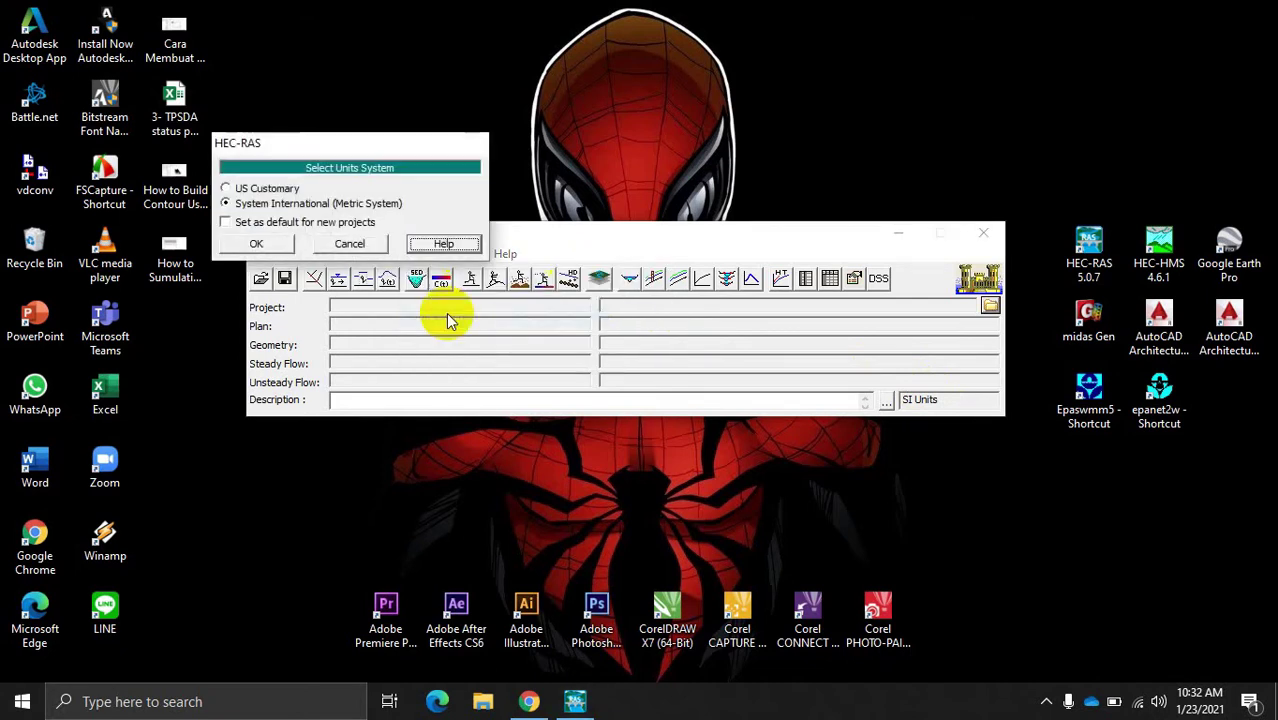
left_click_drag(362, 141, 362, 109)
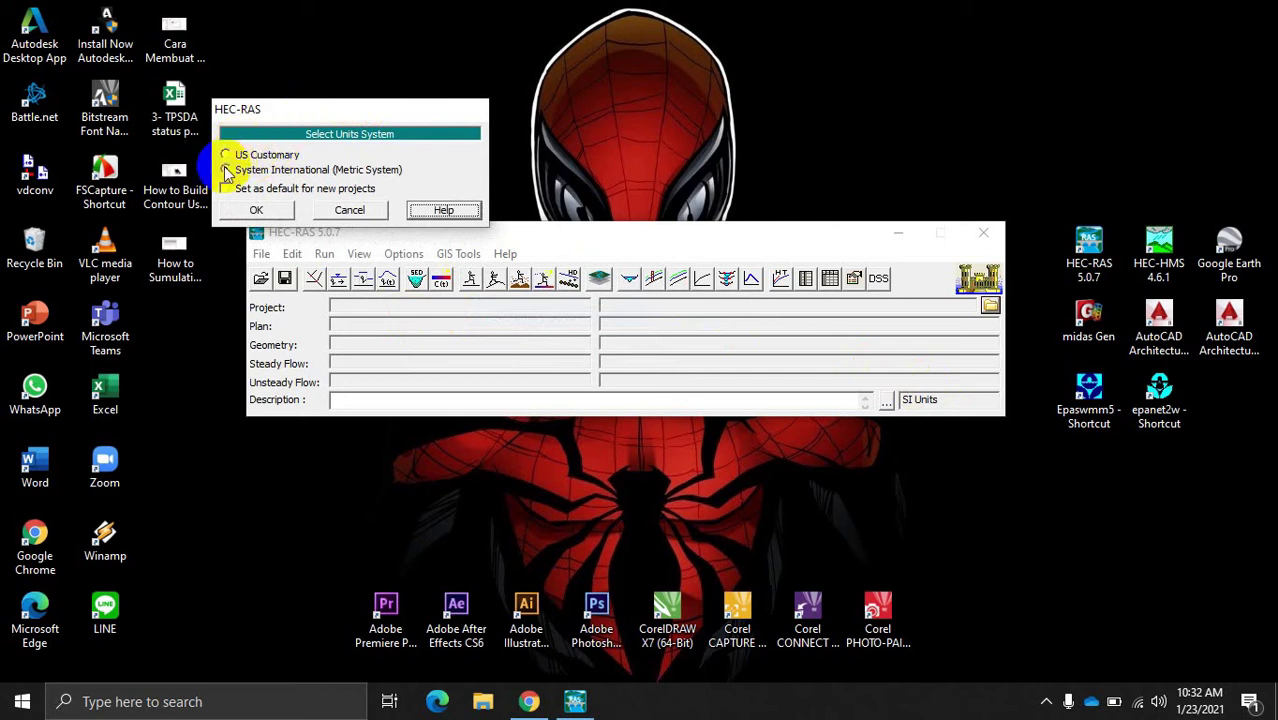
left_click(226, 171)
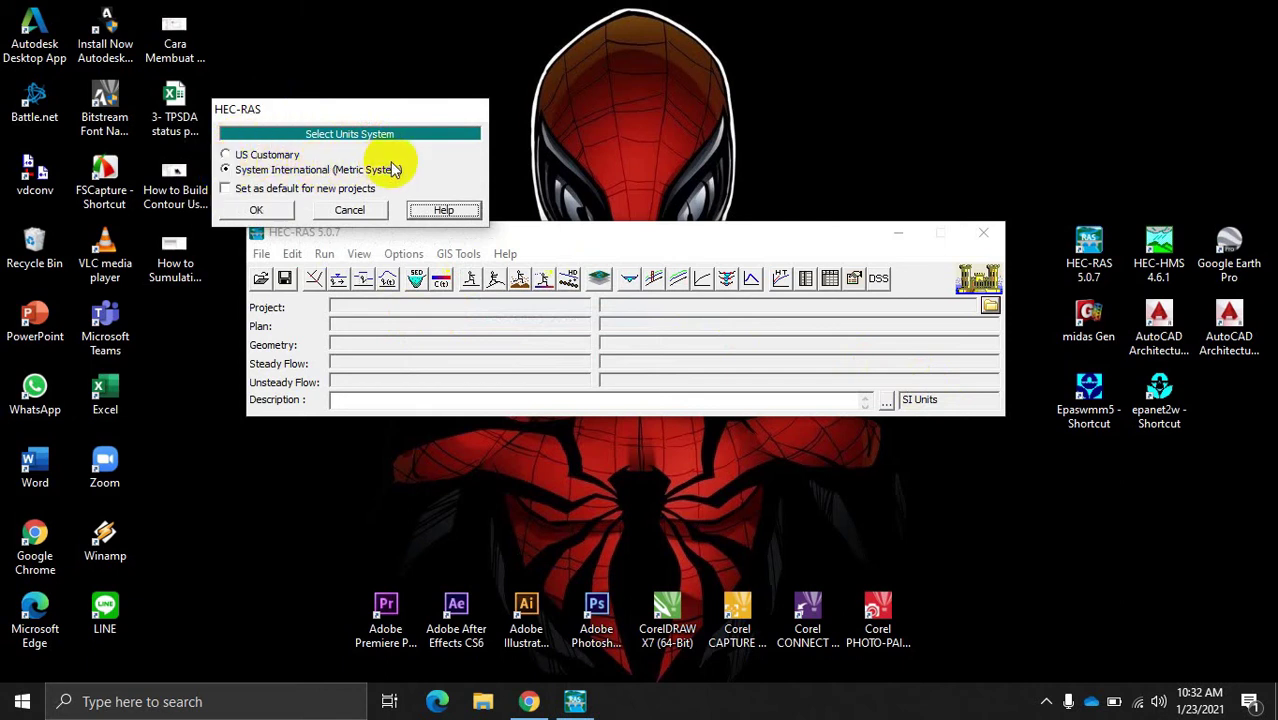
left_click(256, 211)
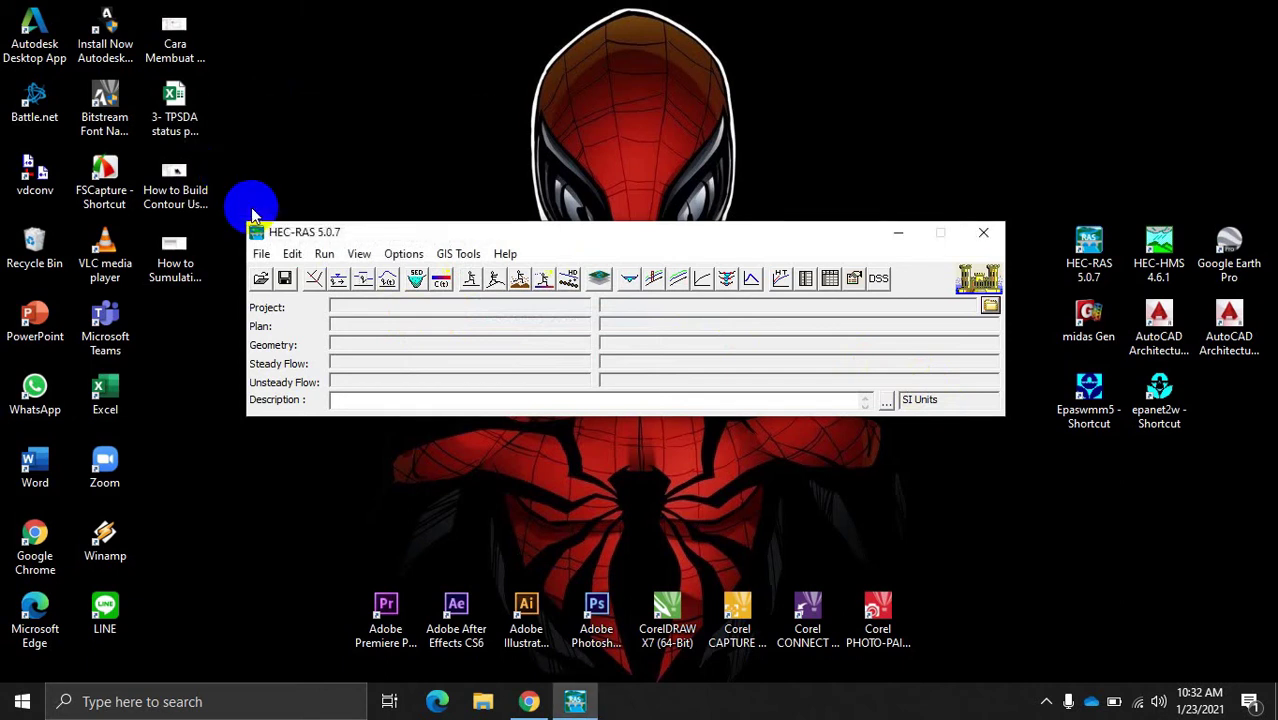
Step: Create a new project titled "dambreak Jatigede 2" in the d:\HEC RAS ( Dambreak Jatigede) folder, with file name dambreakJatigede2.prj
left_click(262, 254)
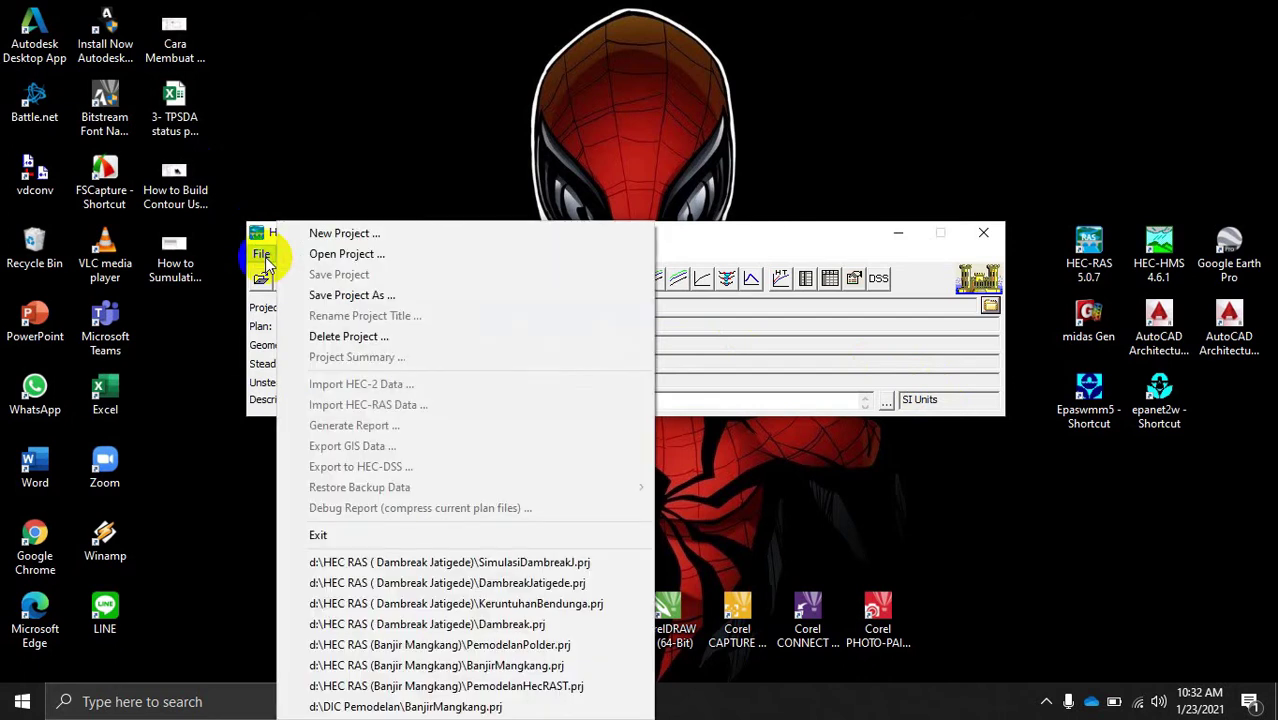
left_click(317, 236)
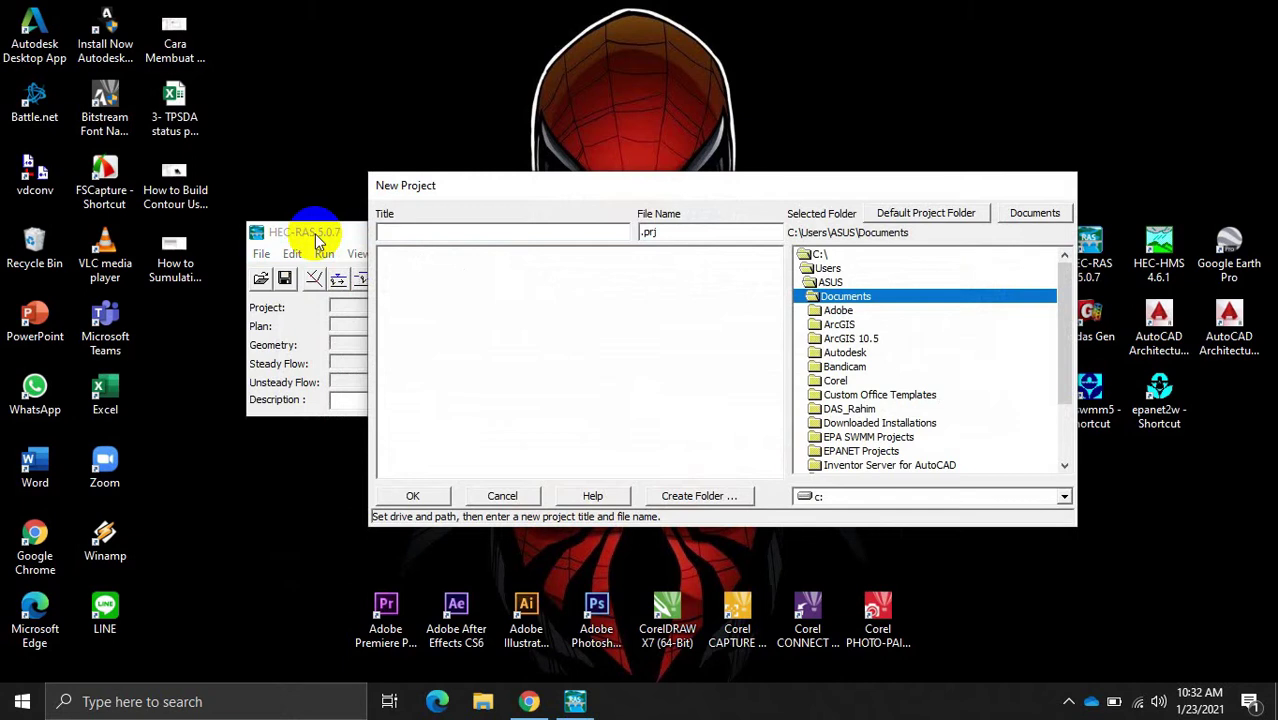
left_click(874, 497)
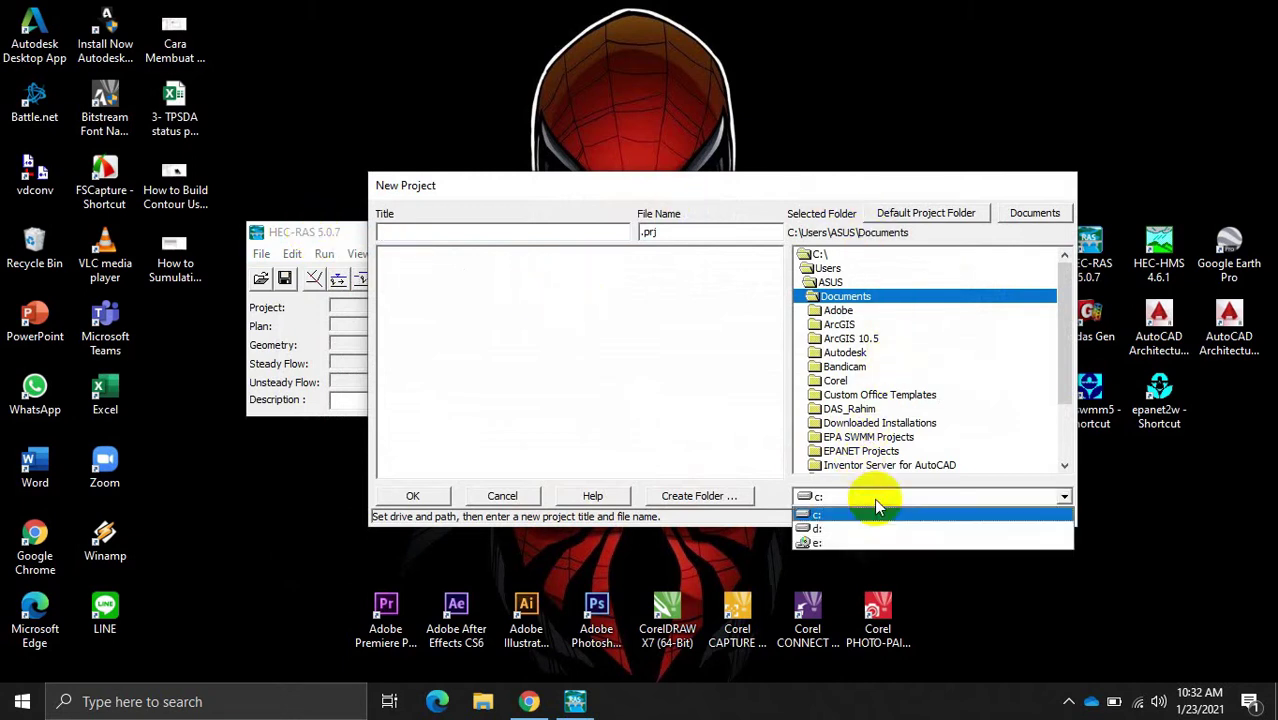
left_click(884, 527)
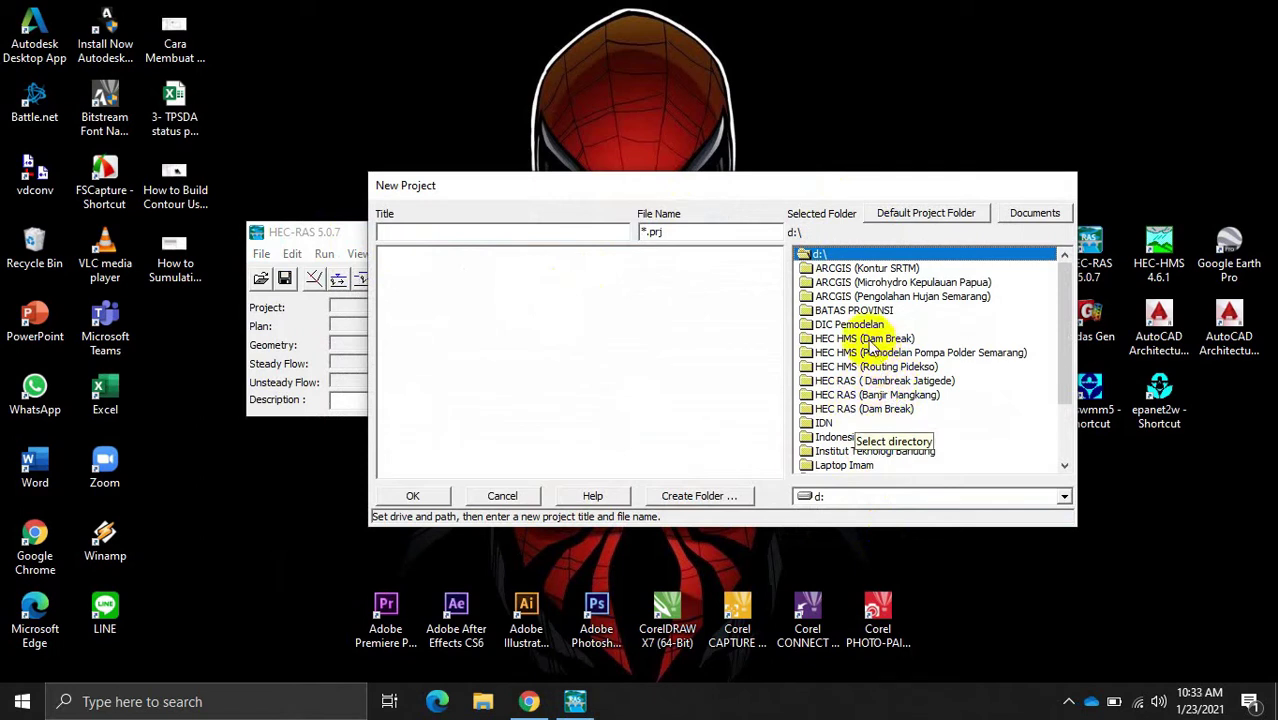
double_click(835, 383)
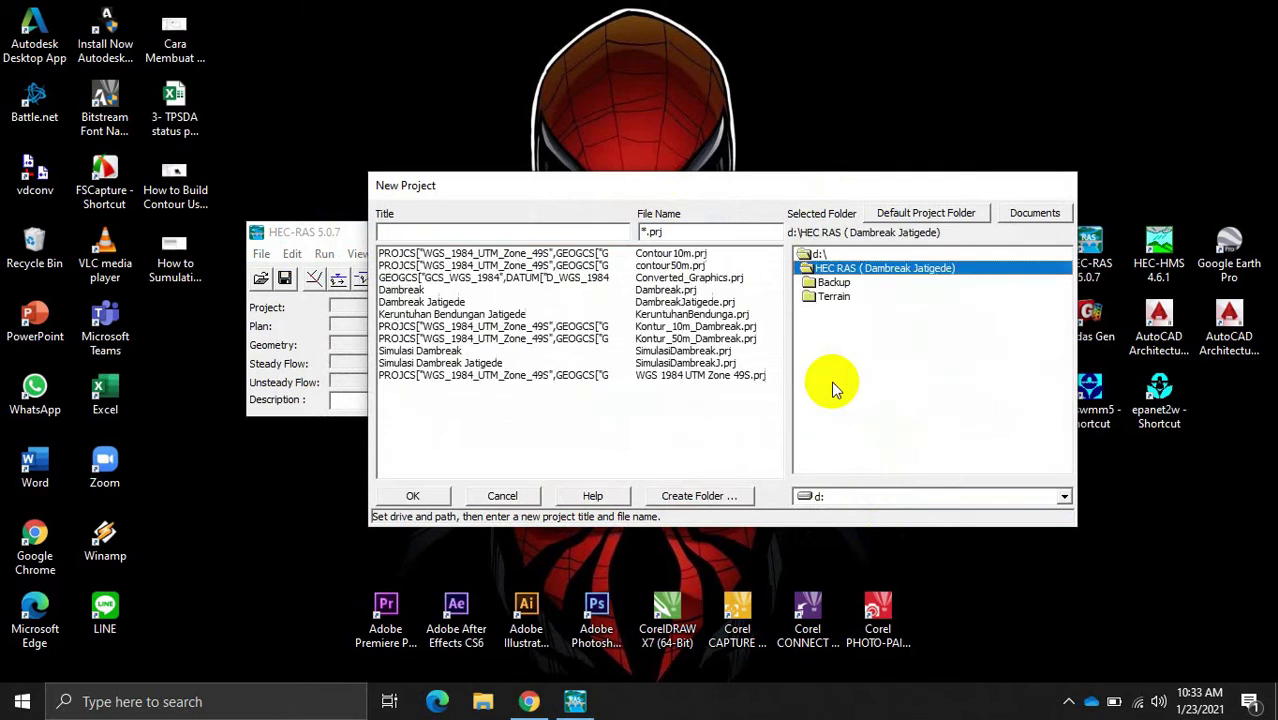
left_click(449, 232)
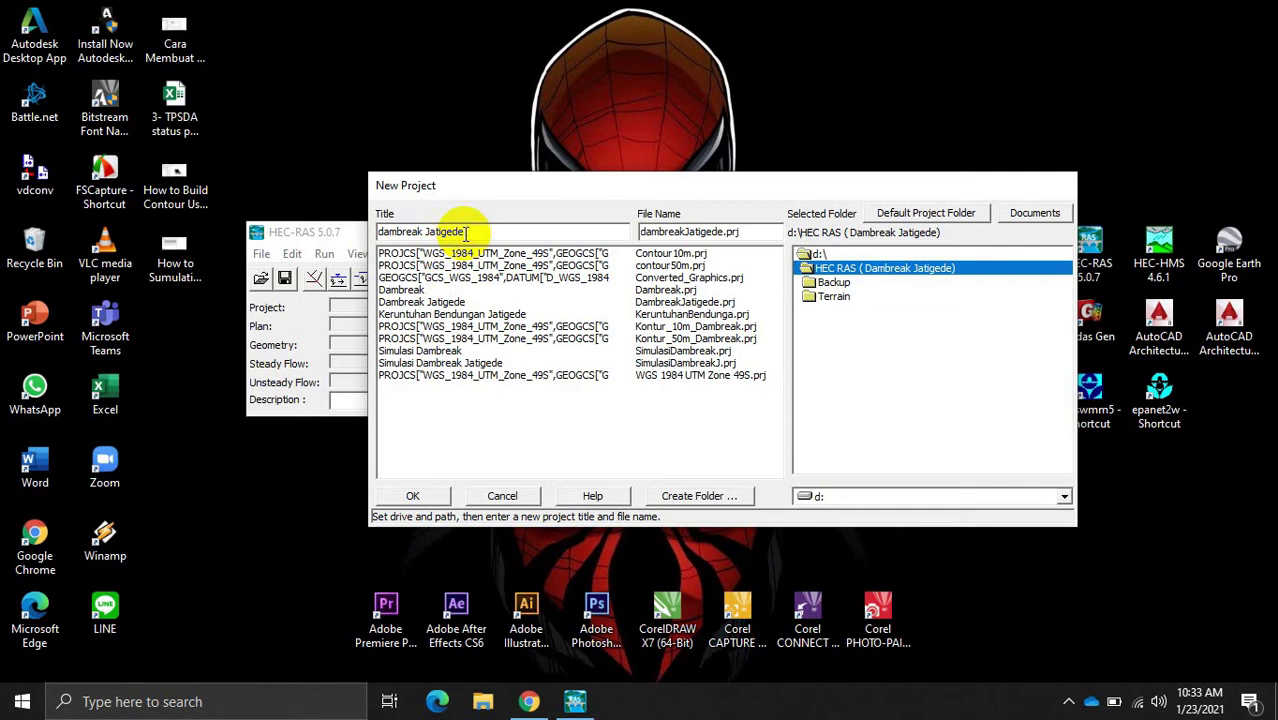
left_click(414, 496)
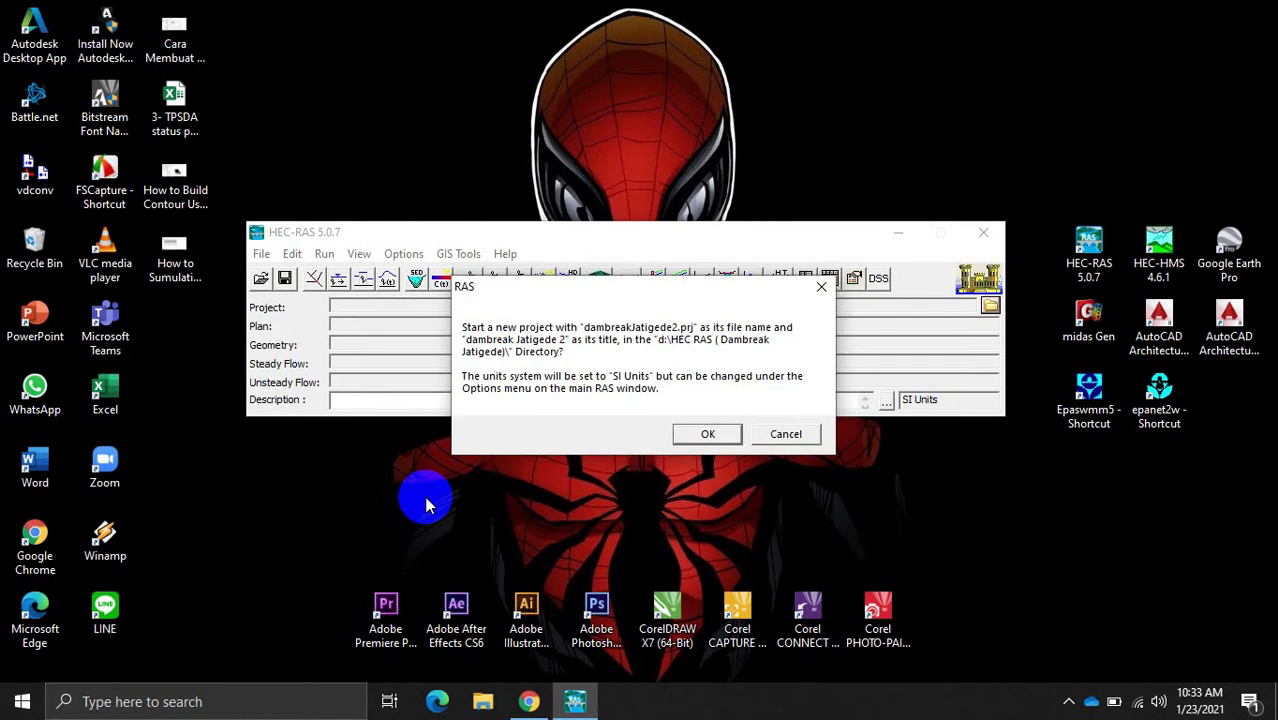
left_click(710, 434)
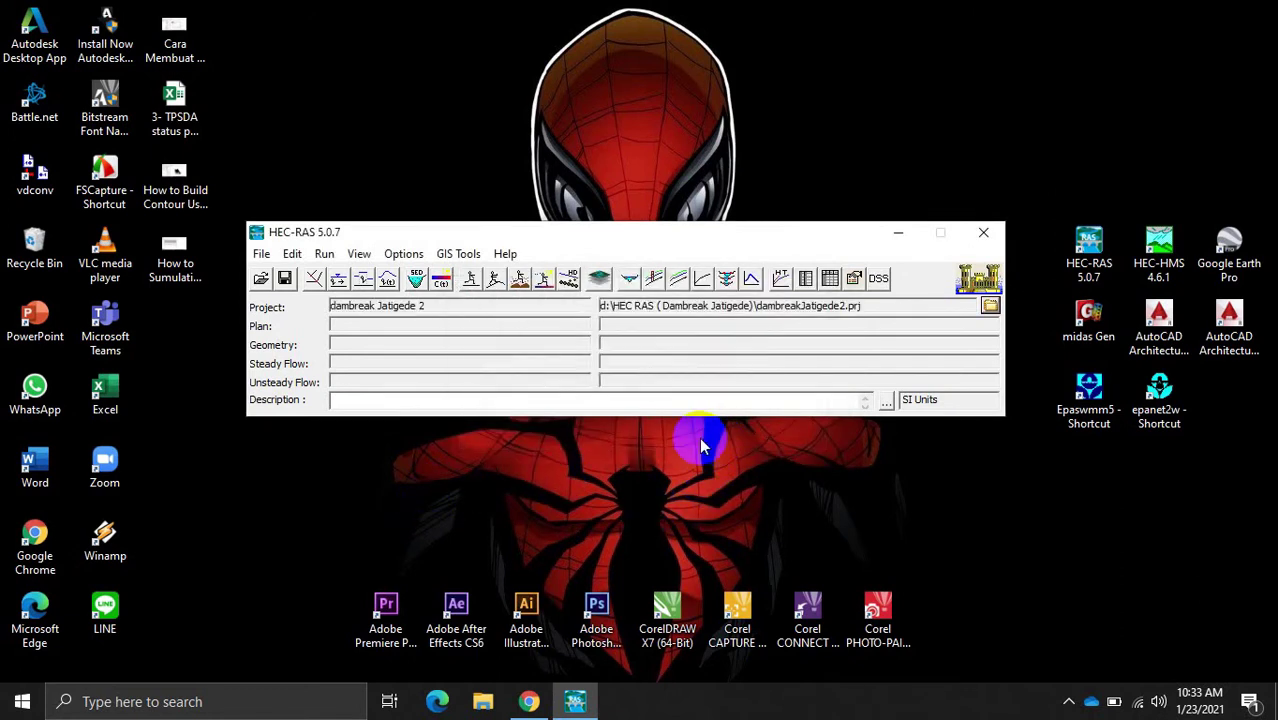
Step: Open RAS Mapper, turn on the Terrains group and start creating a new RAS terrain
left_click(607, 284)
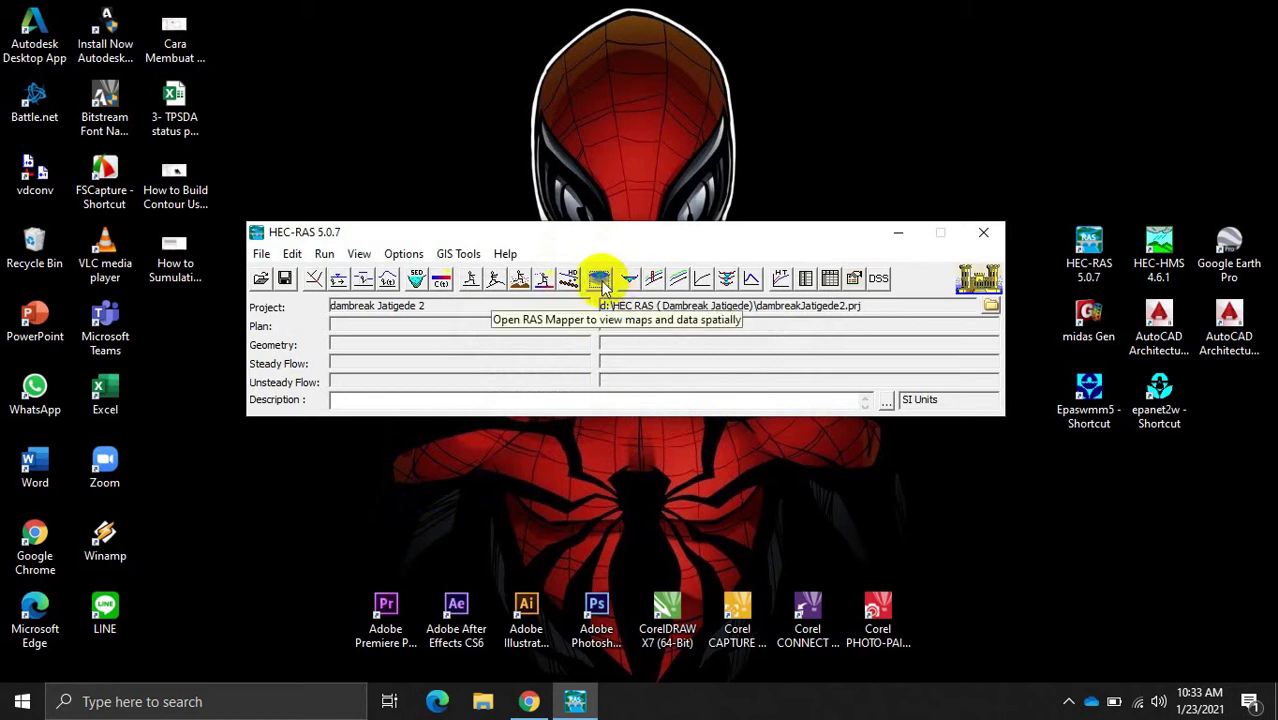
left_click(603, 284)
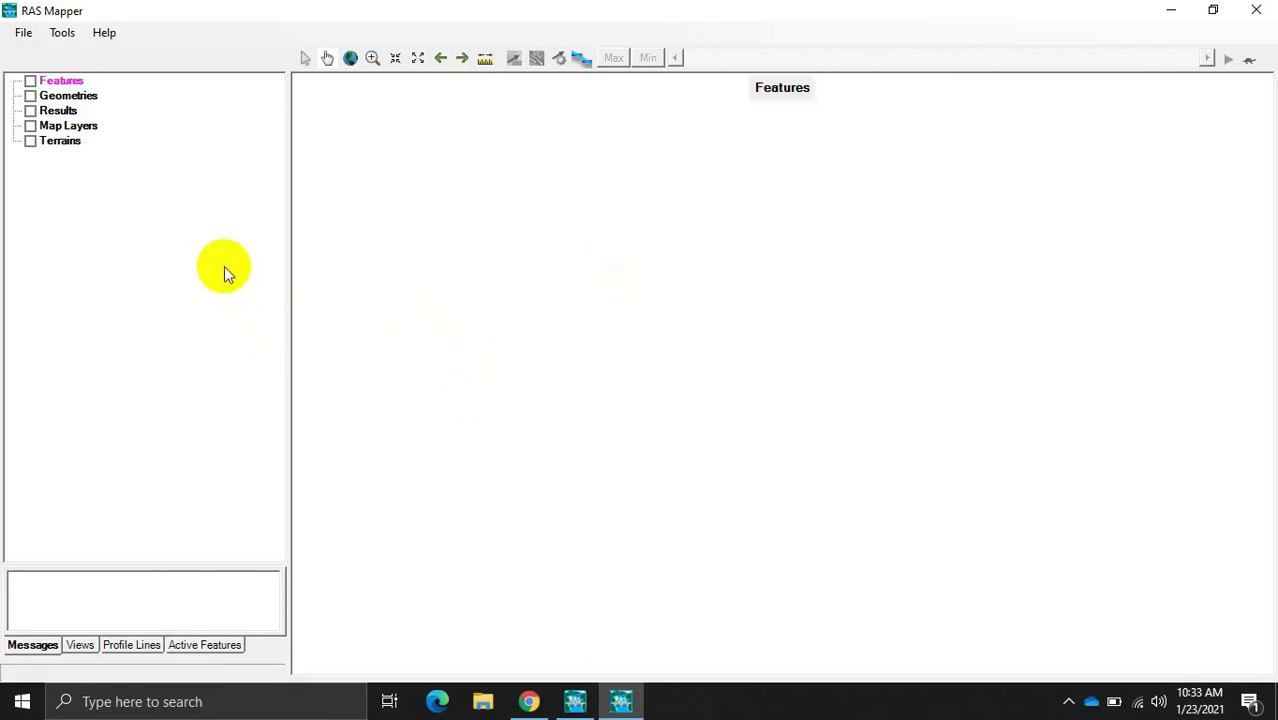
left_click(30, 141)
right_click(48, 143)
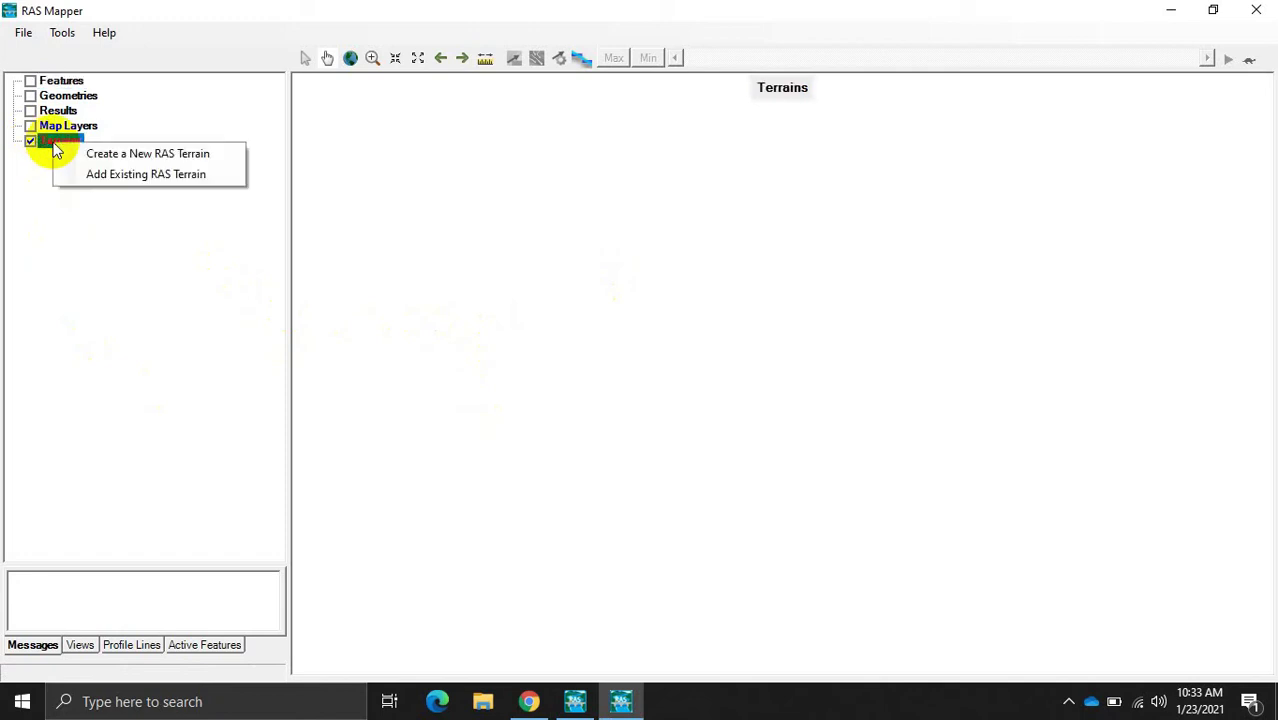
left_click(90, 157)
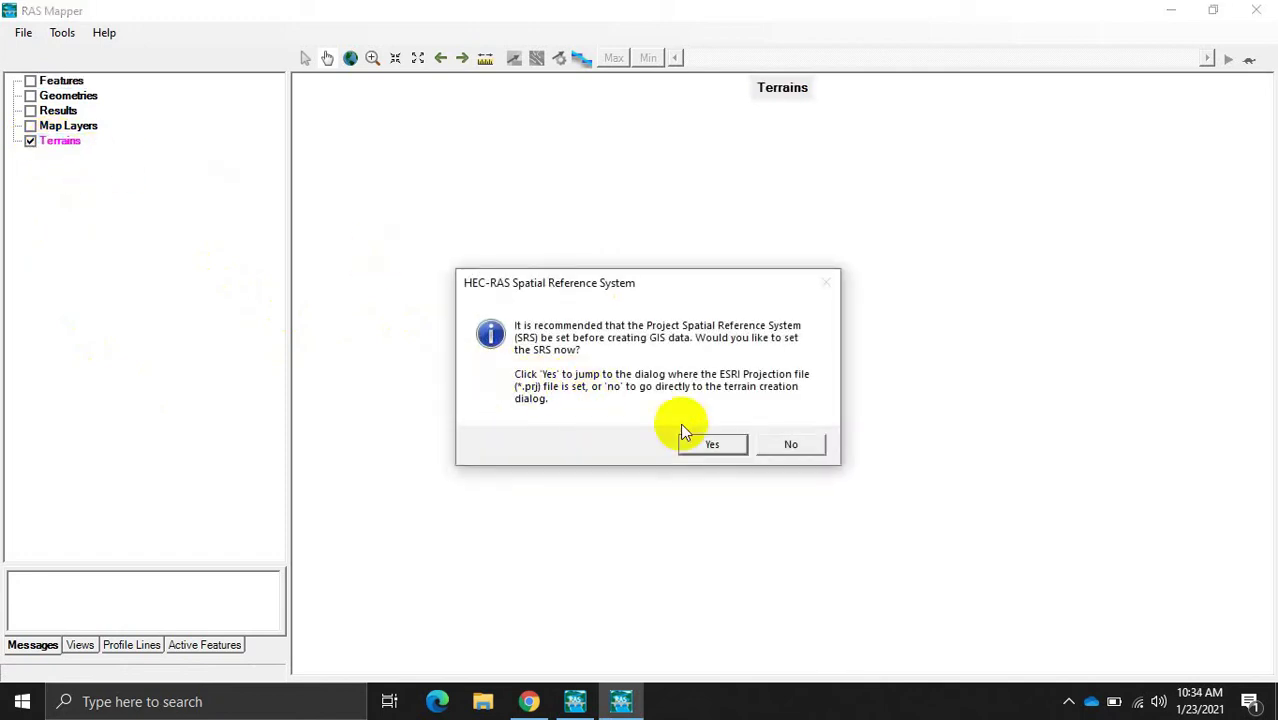
Step: Set the project's spatial reference using the ESRI projection file WGS 1984 UTM Zone 49S.prj
left_click(716, 450)
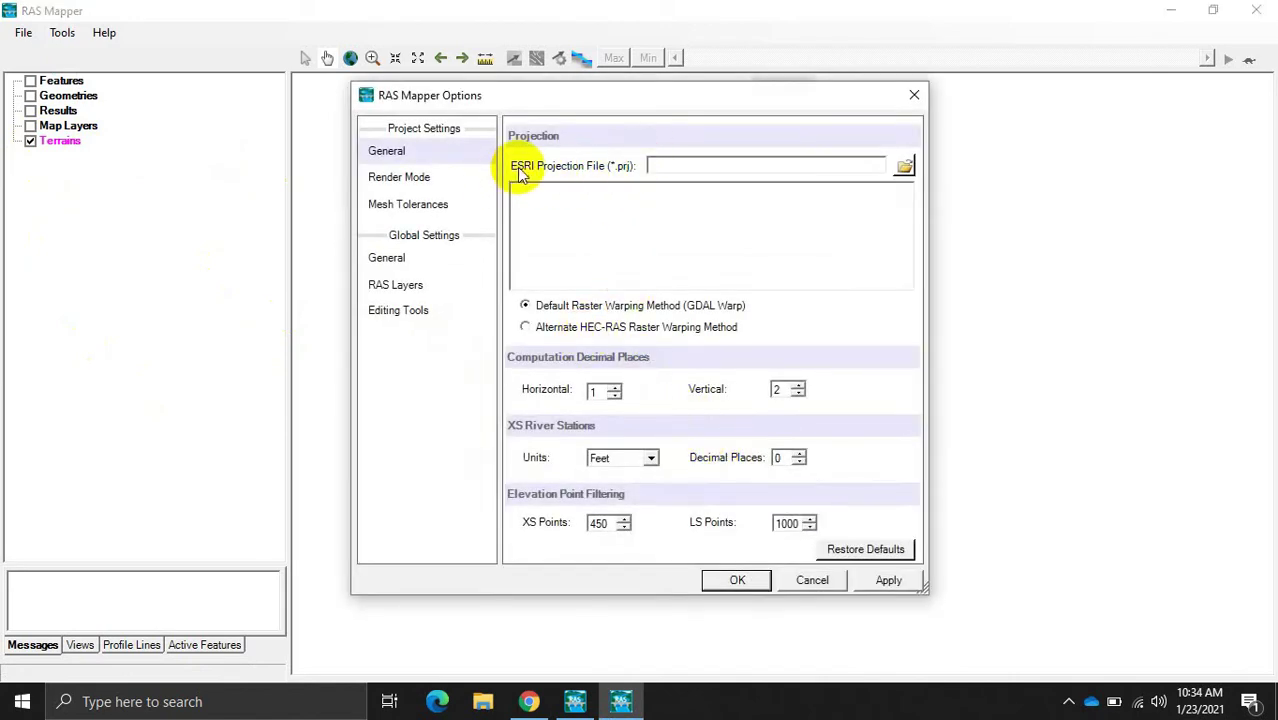
left_click(904, 167)
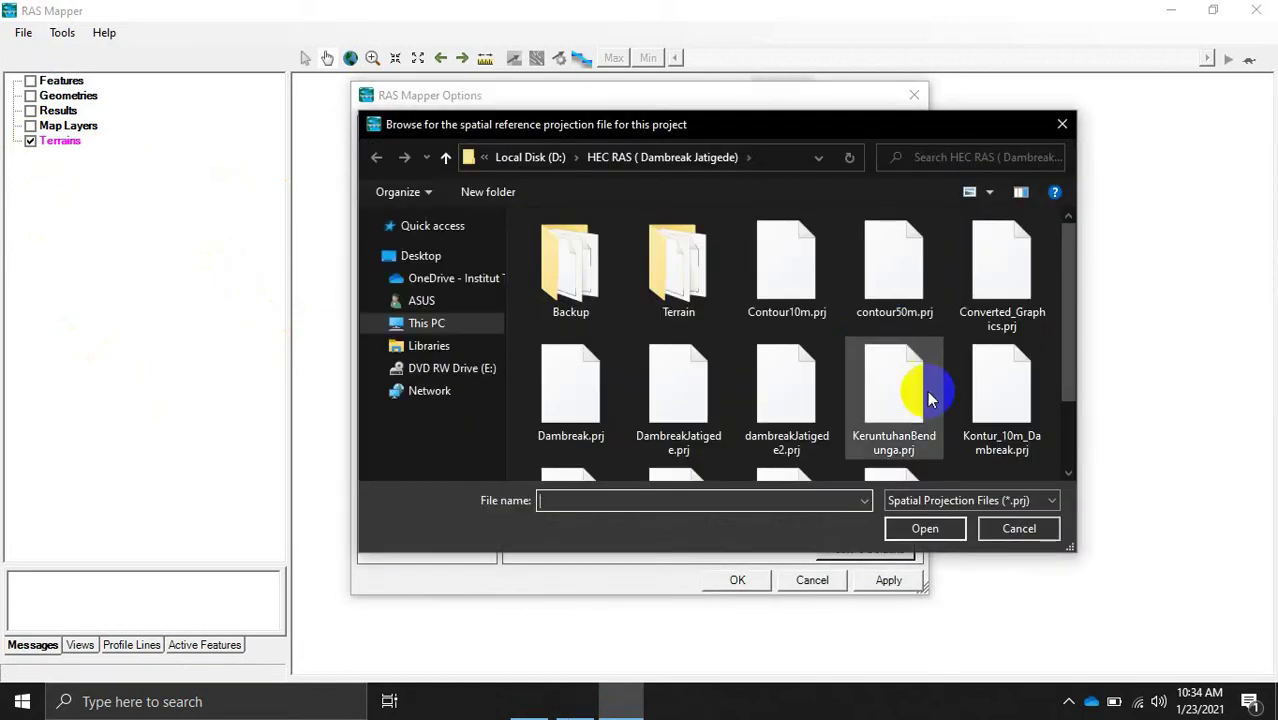
scroll(870, 395, "down", 1)
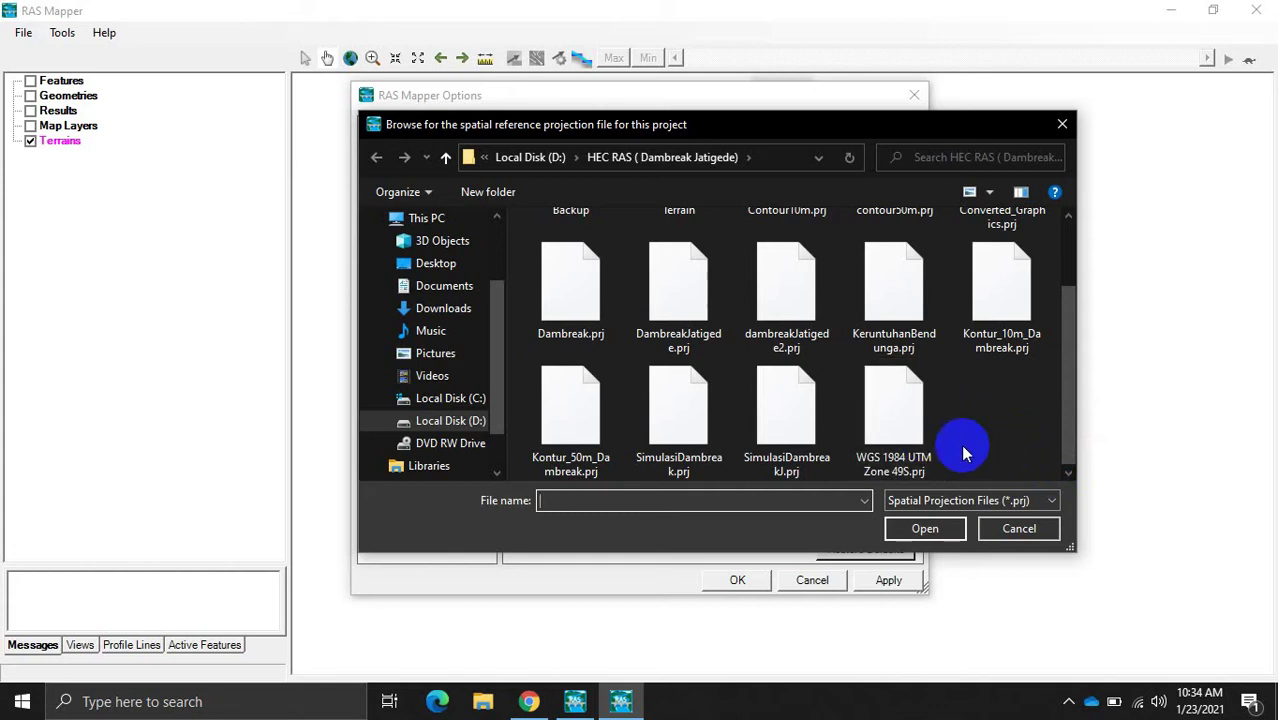
left_click(917, 440)
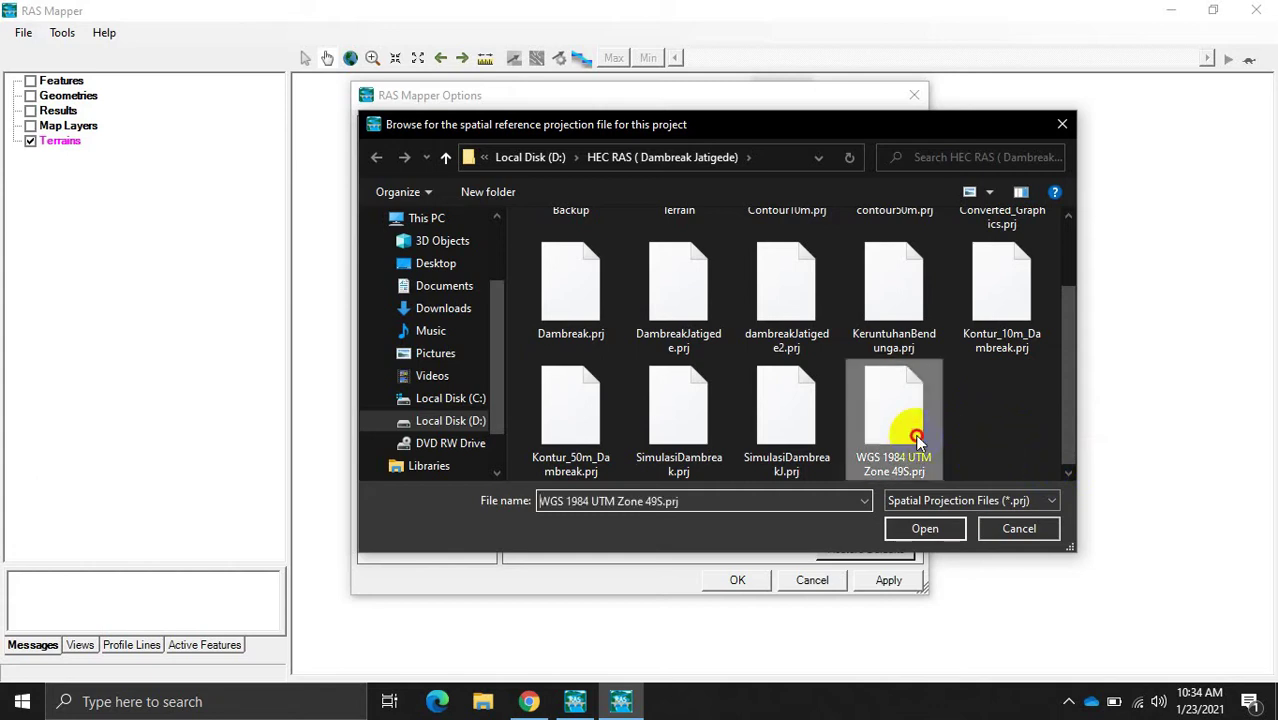
left_click(922, 530)
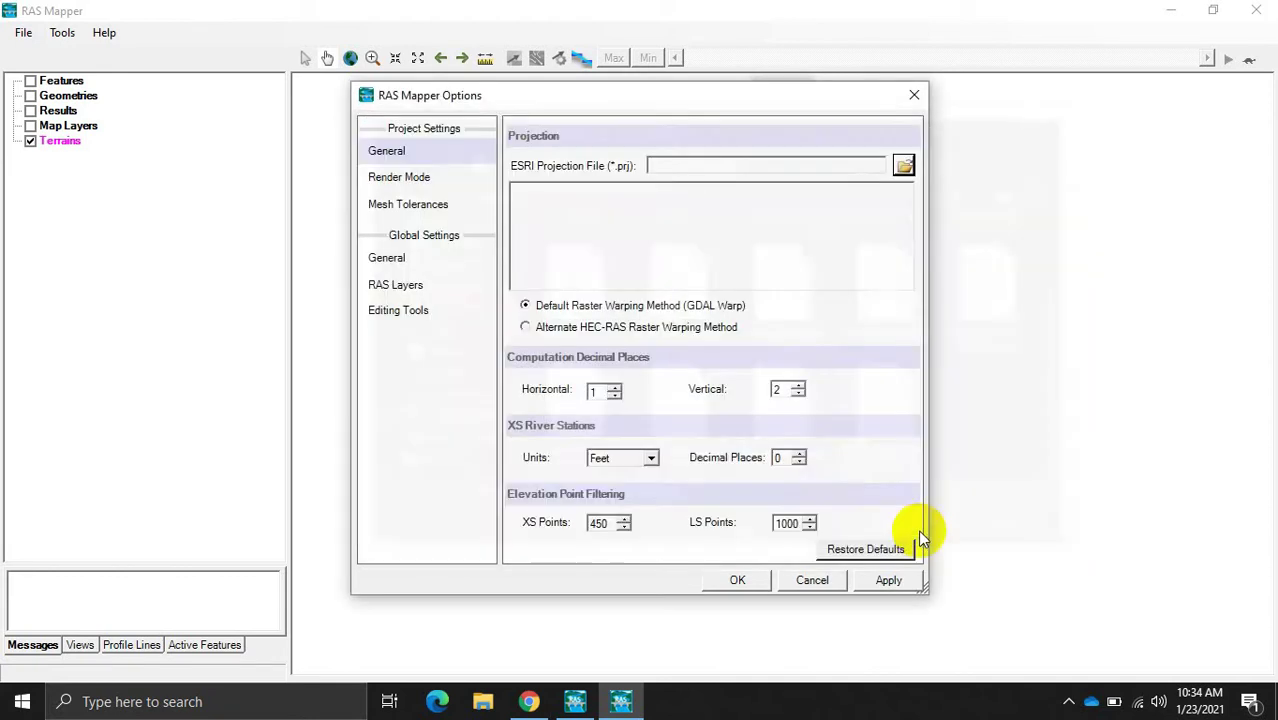
left_click(735, 582)
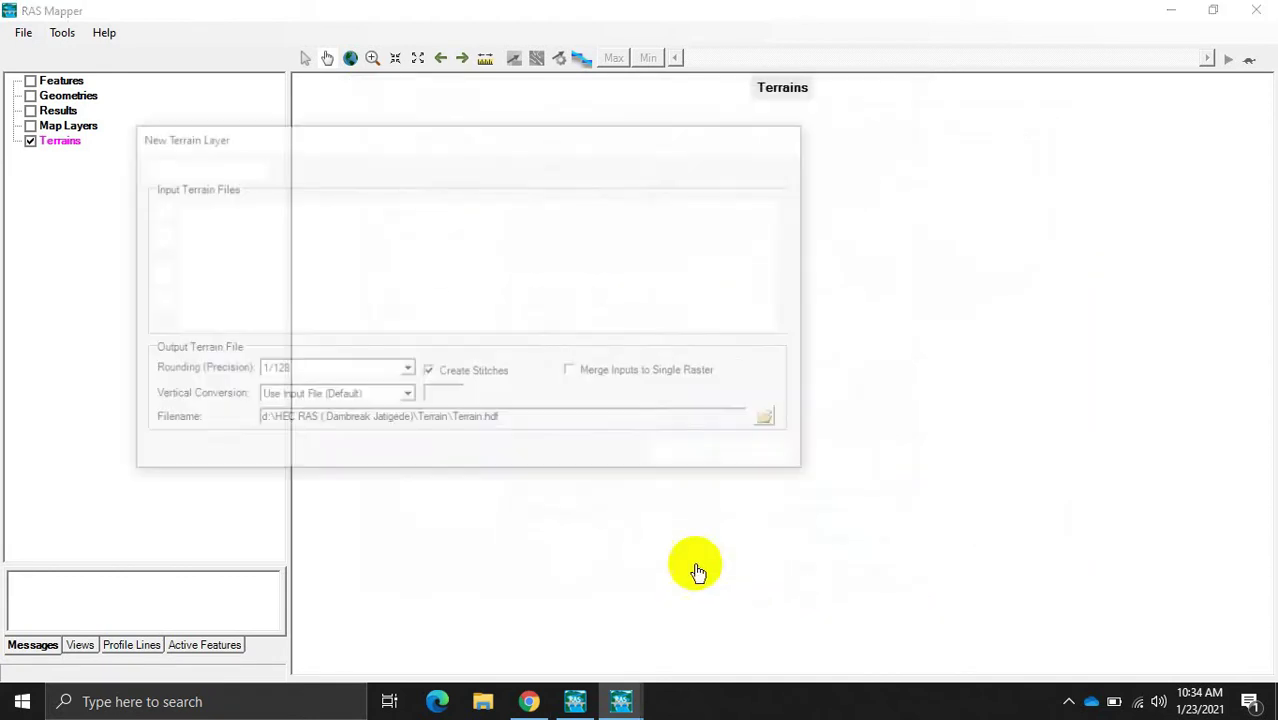
Step: Create the terrain layer from the Layer Dambreak.tif raster, overwriting the existing Terrain.hdf file
left_click(157, 210)
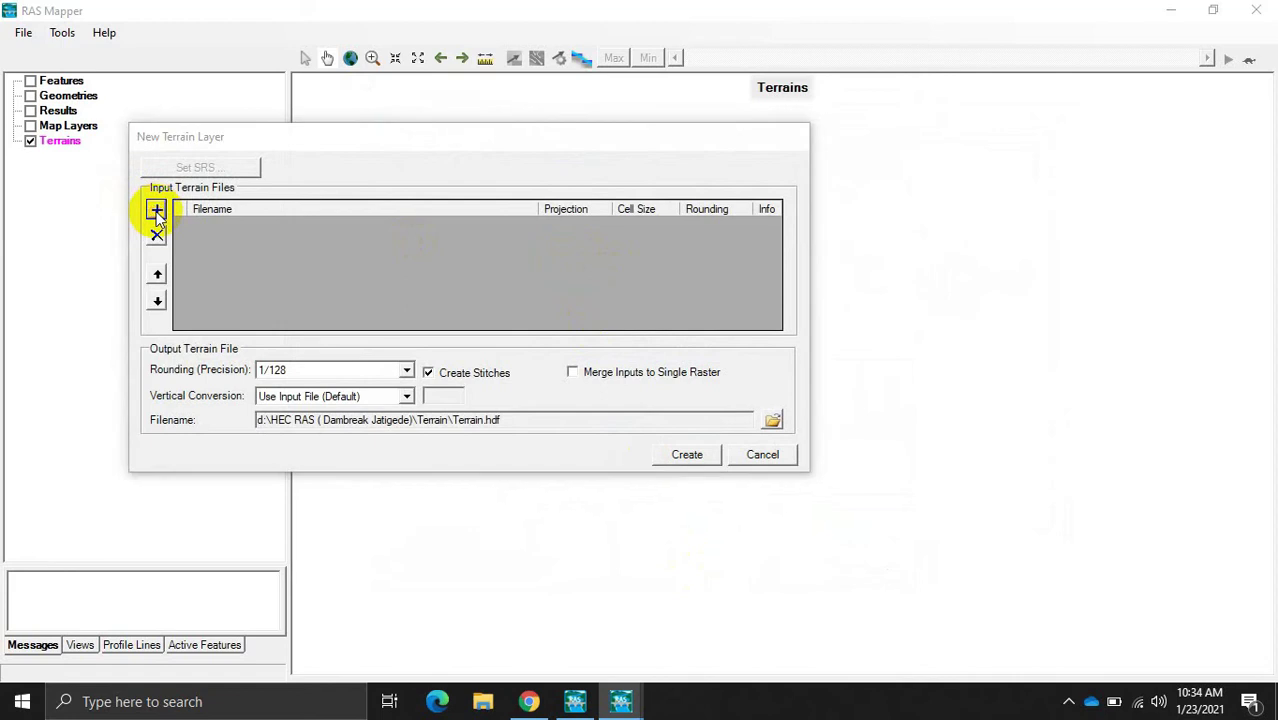
left_click(580, 320)
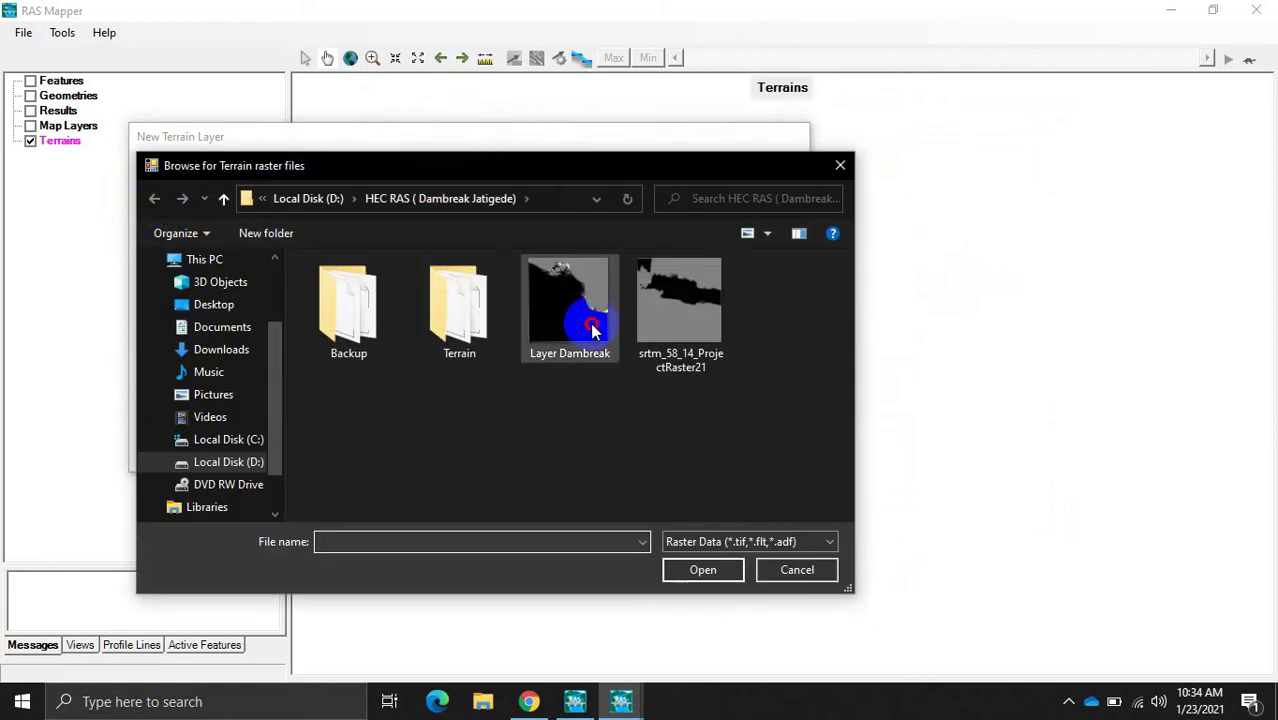
left_click(703, 570)
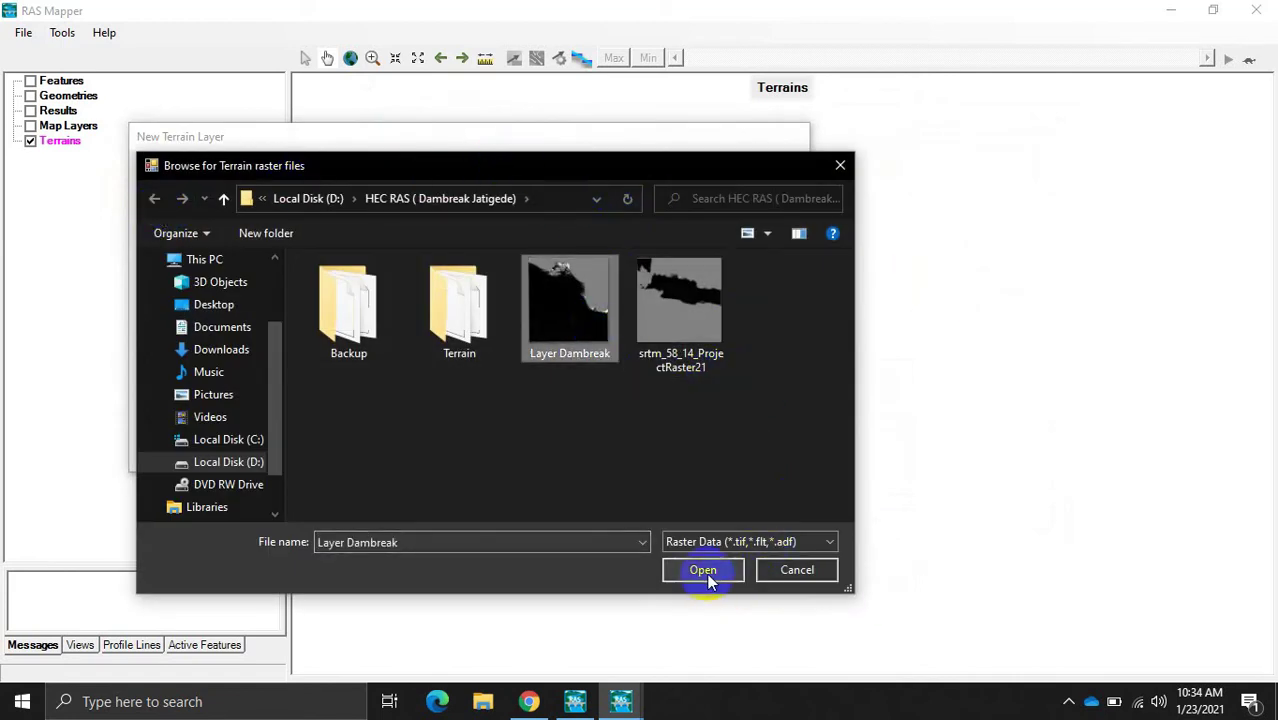
left_click(684, 457)
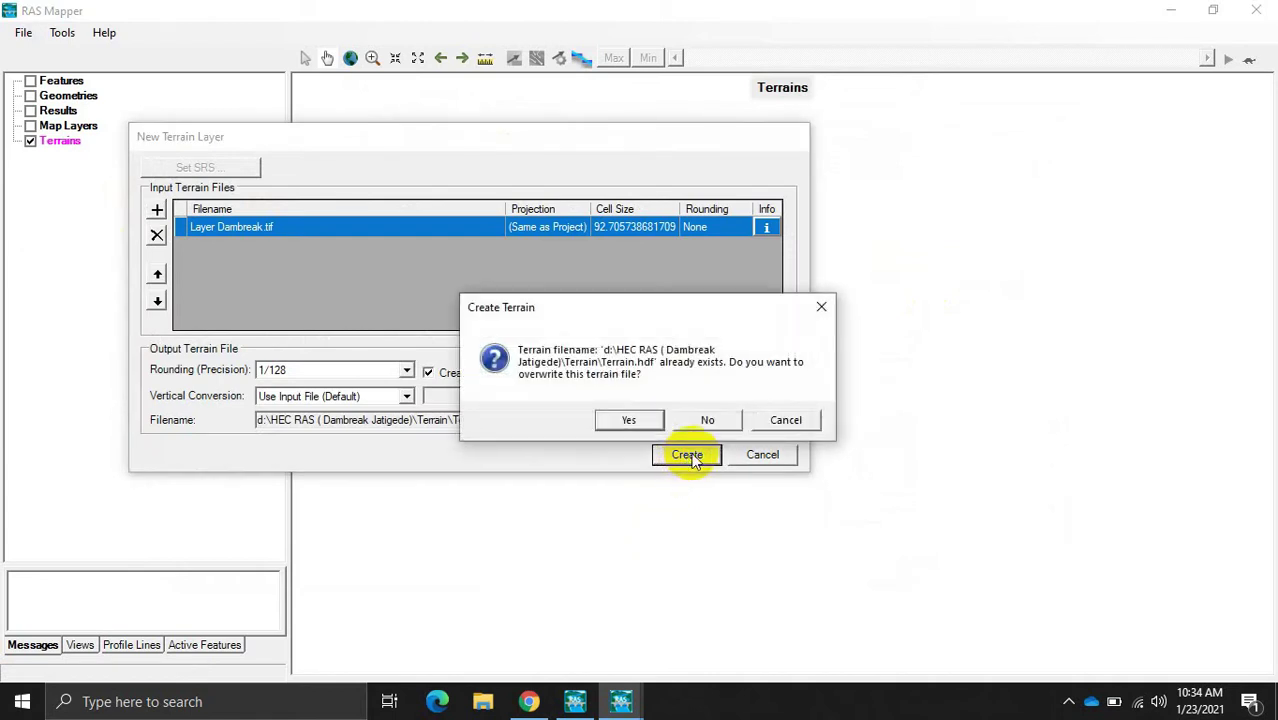
left_click(640, 420)
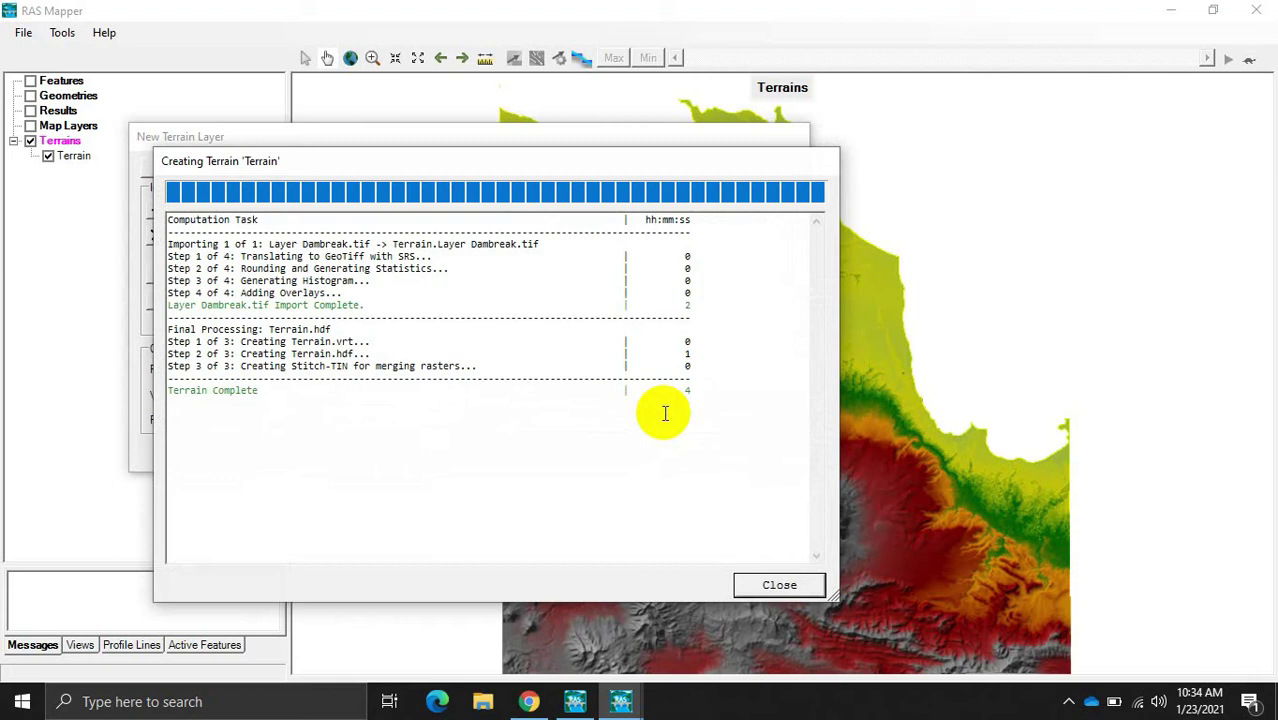
left_click(777, 584)
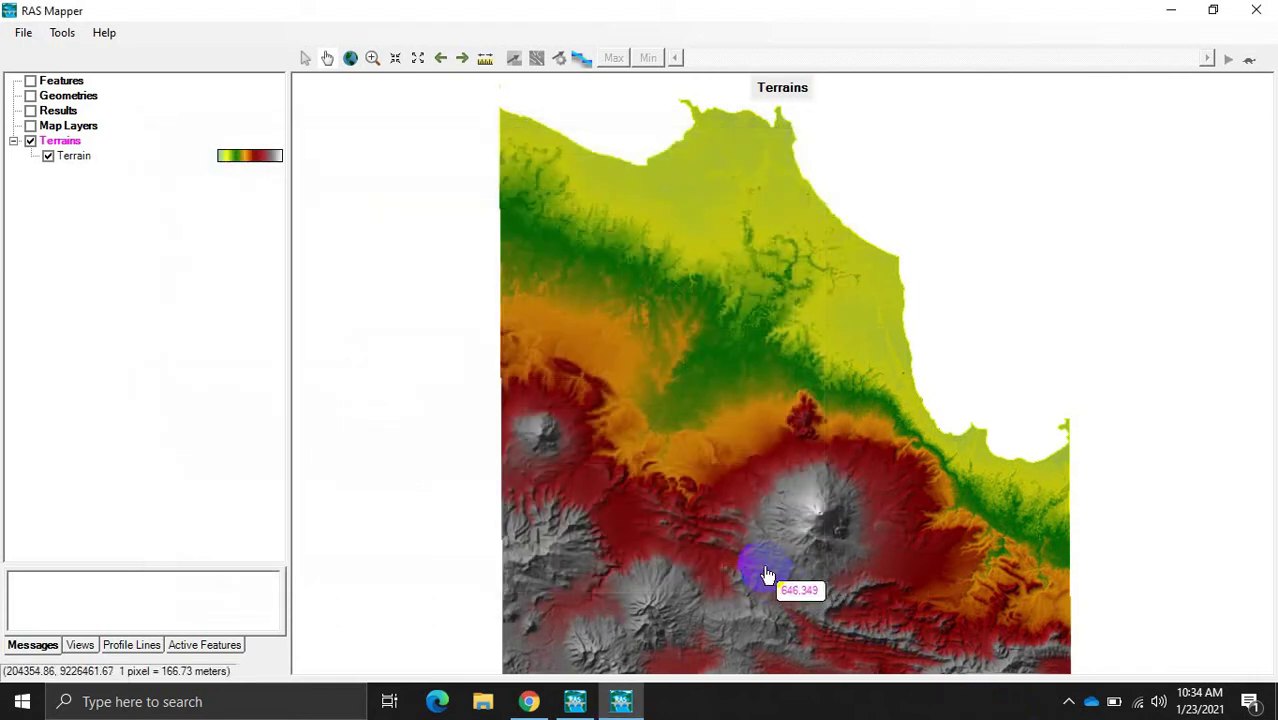
Step: Turn on the Map Layers group and add Google Hybrid web imagery as a background map
left_click(30, 126)
right_click(42, 127)
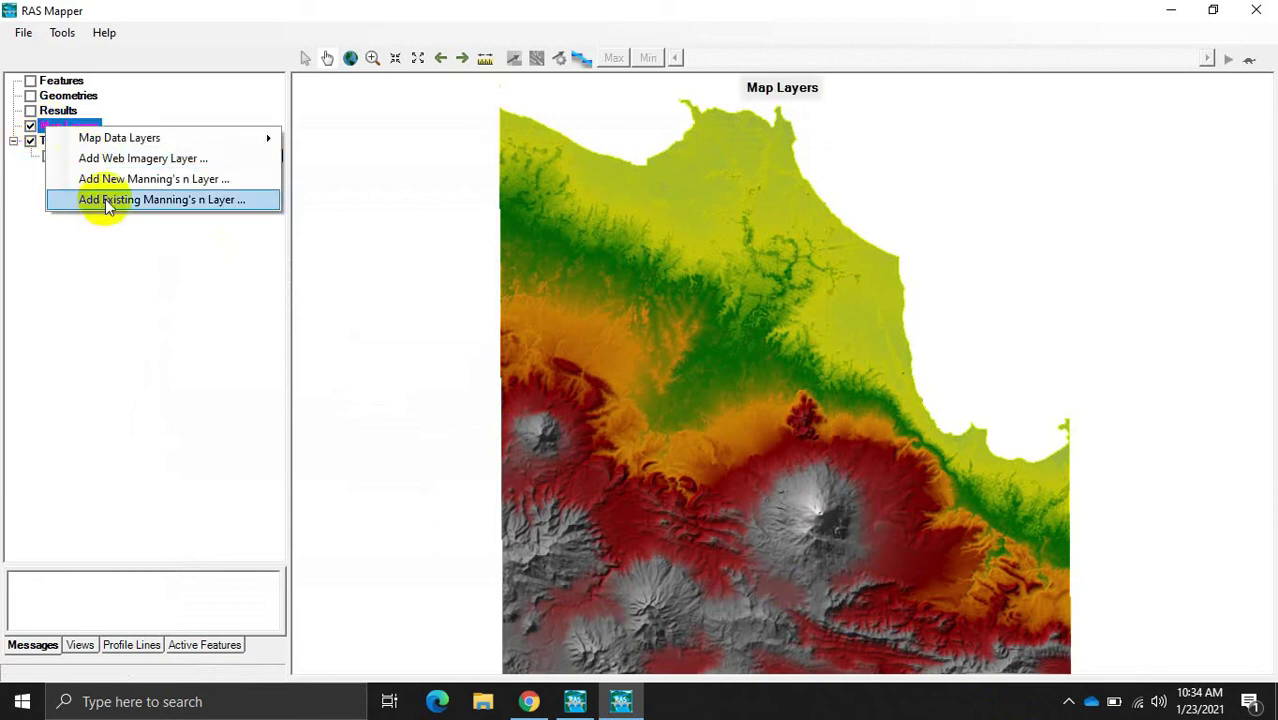
left_click(116, 164)
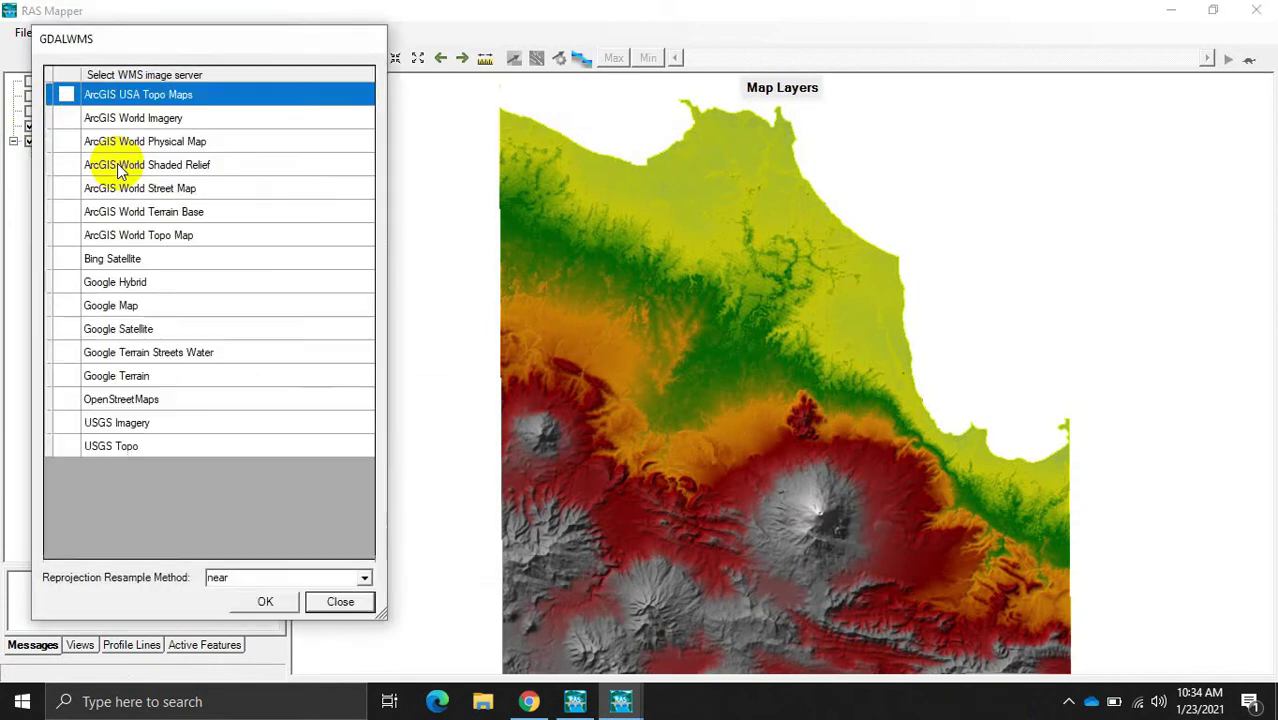
left_click_drag(189, 38, 190, 44)
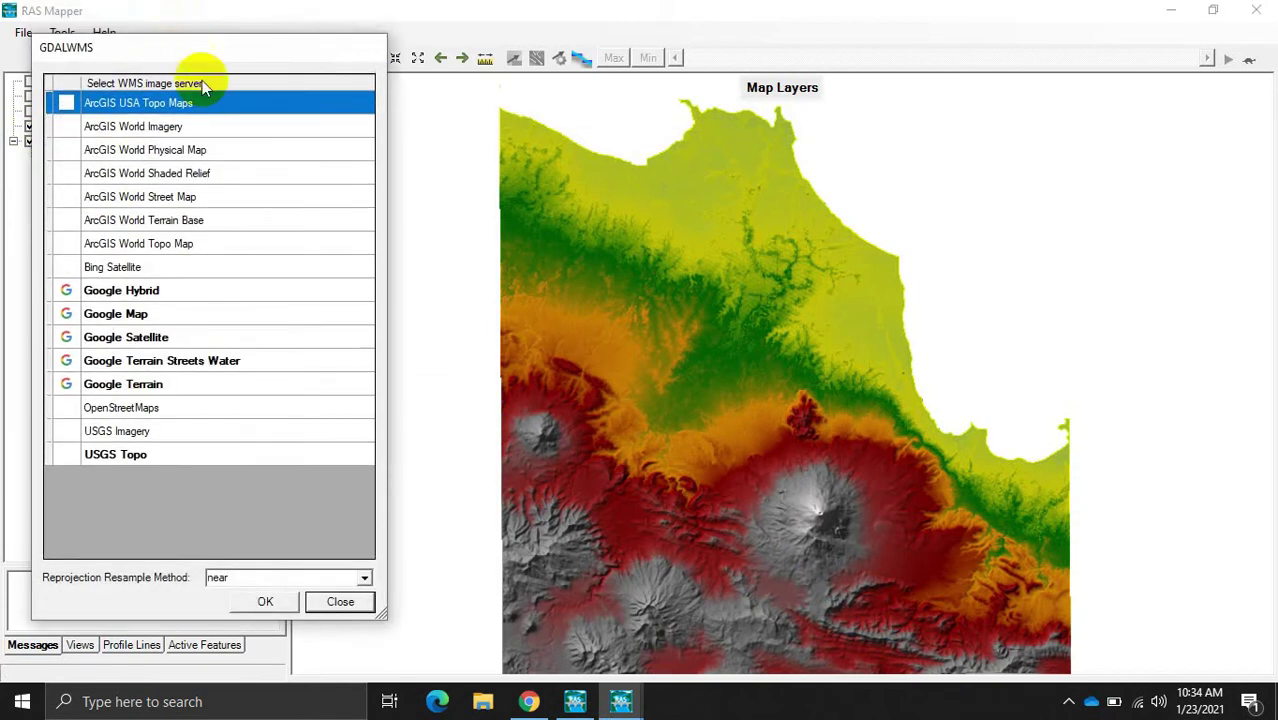
left_click(141, 290)
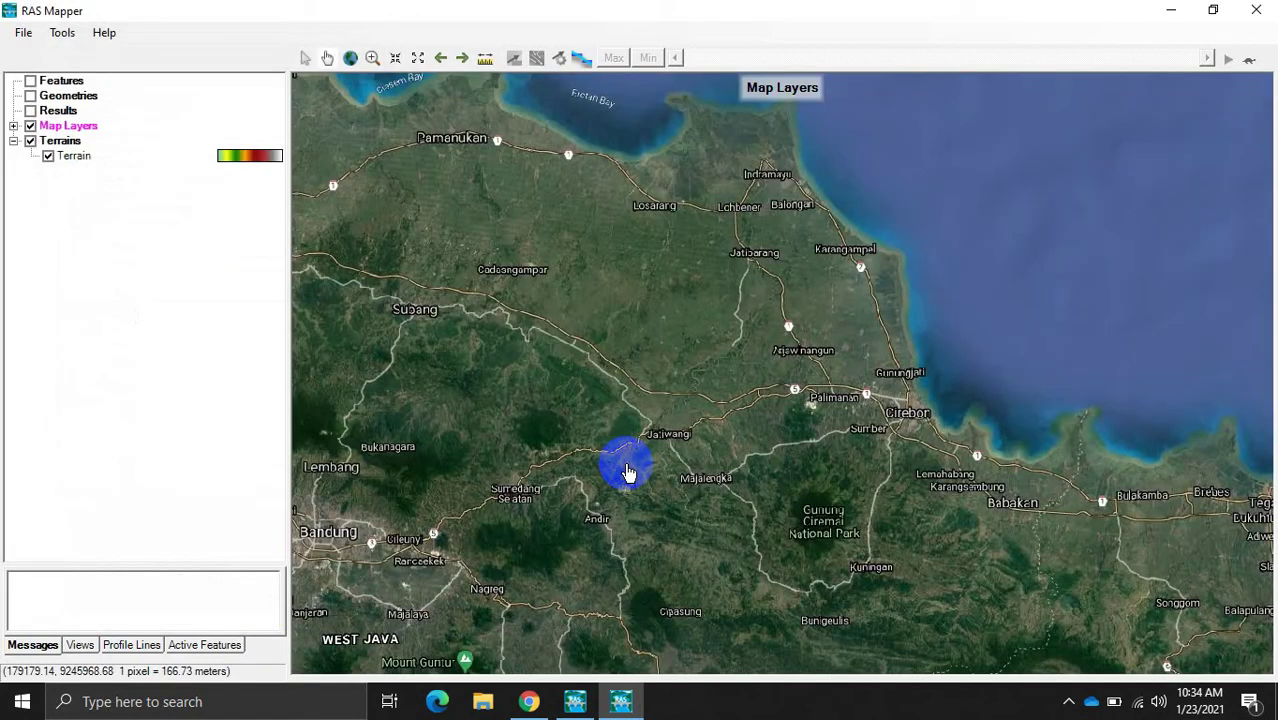
scroll(610, 575, "up", 1)
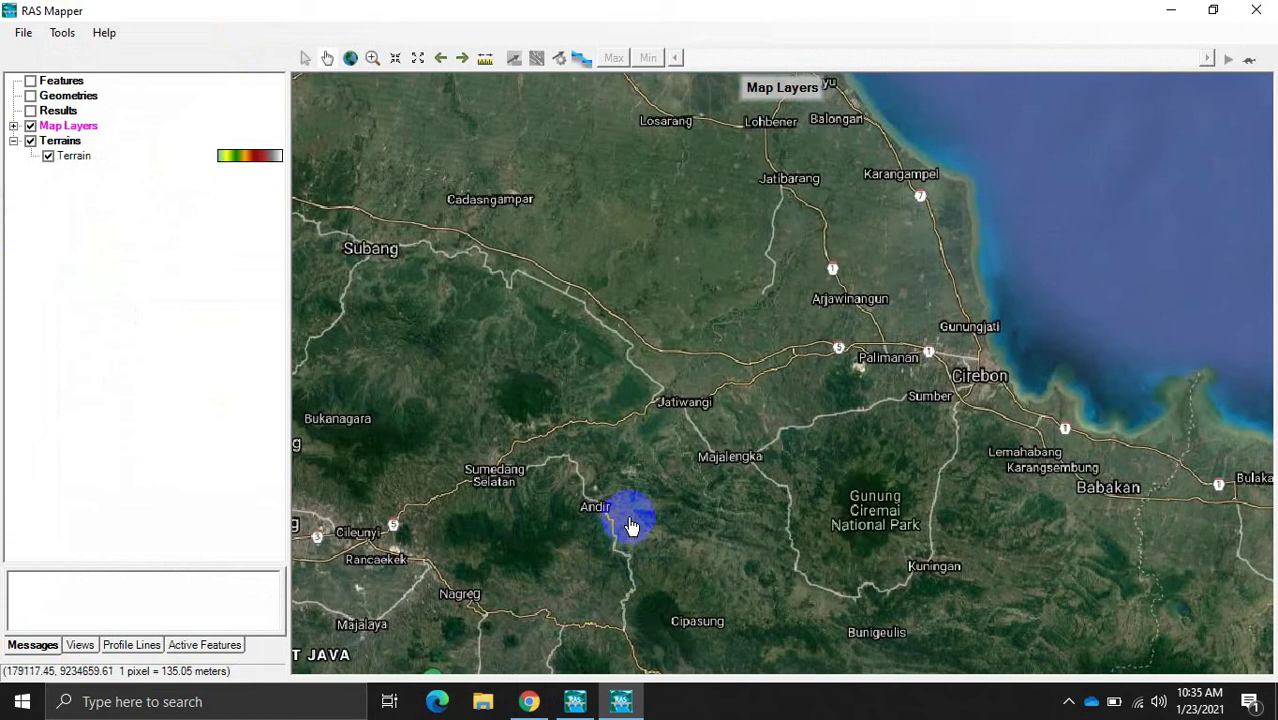
left_click_drag(633, 522, 633, 474)
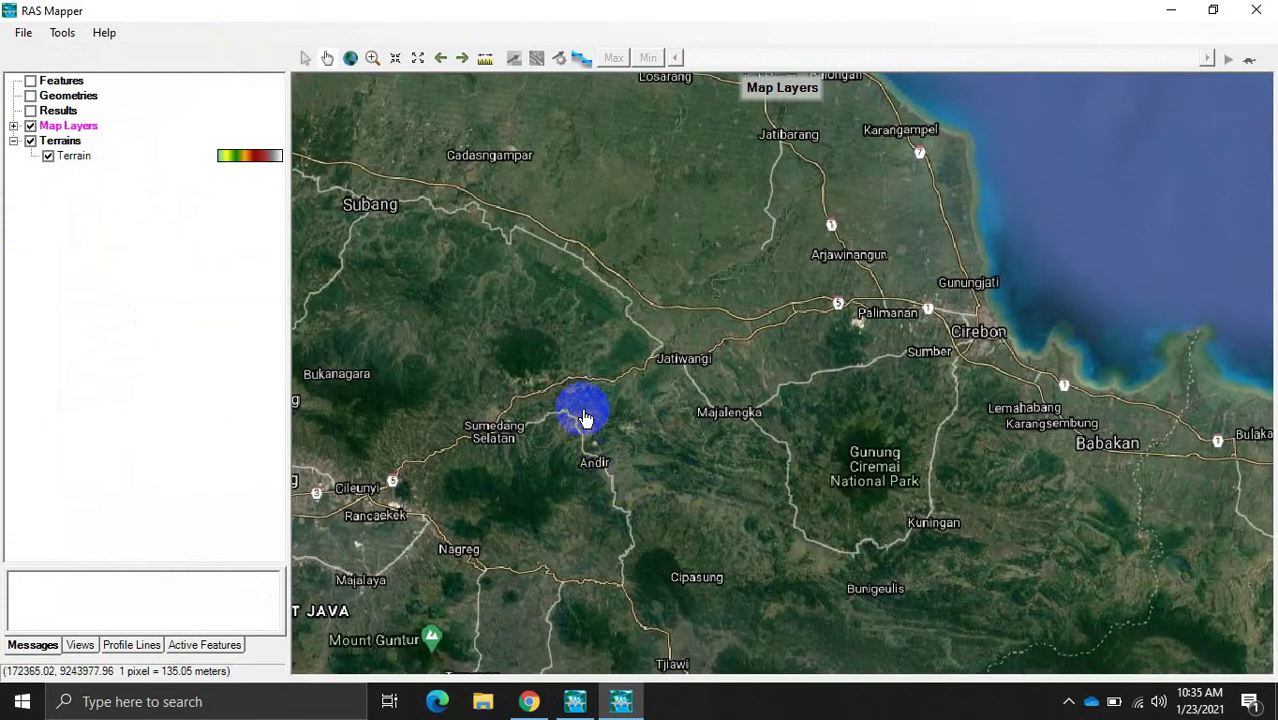
left_click(62, 33)
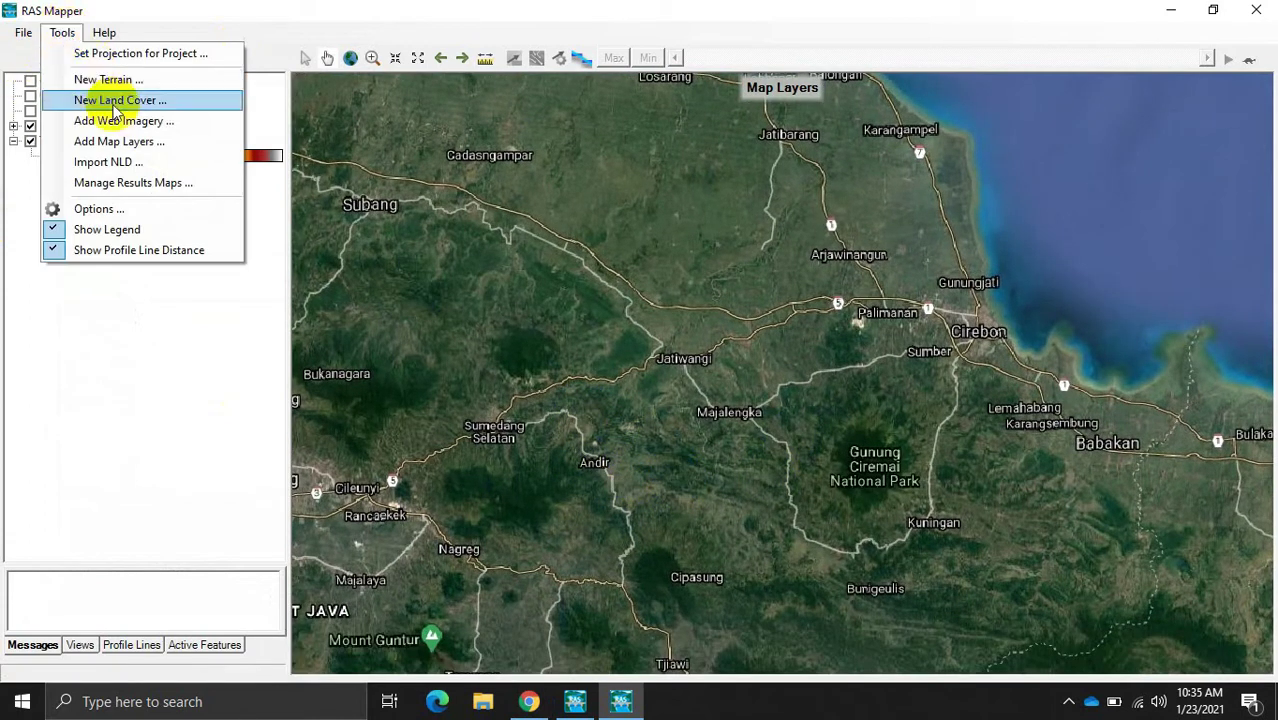
left_click(125, 141)
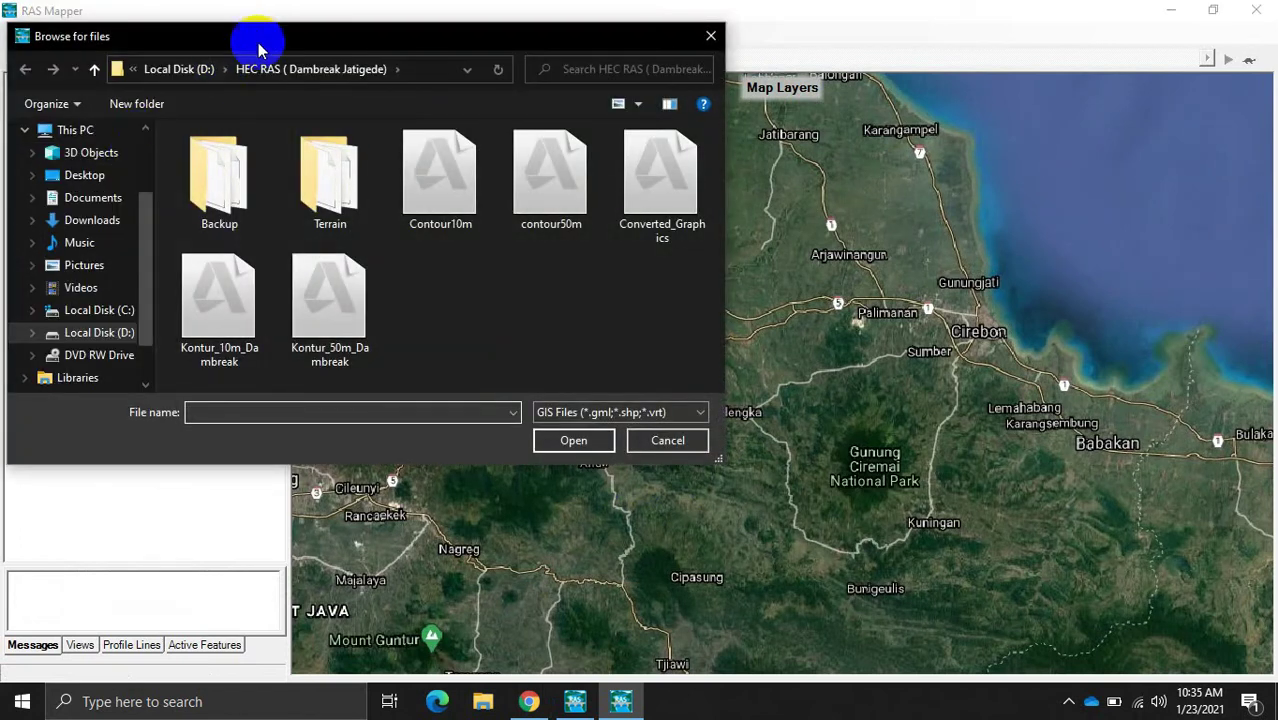
left_click_drag(257, 40, 531, 130)
left_click(983, 124)
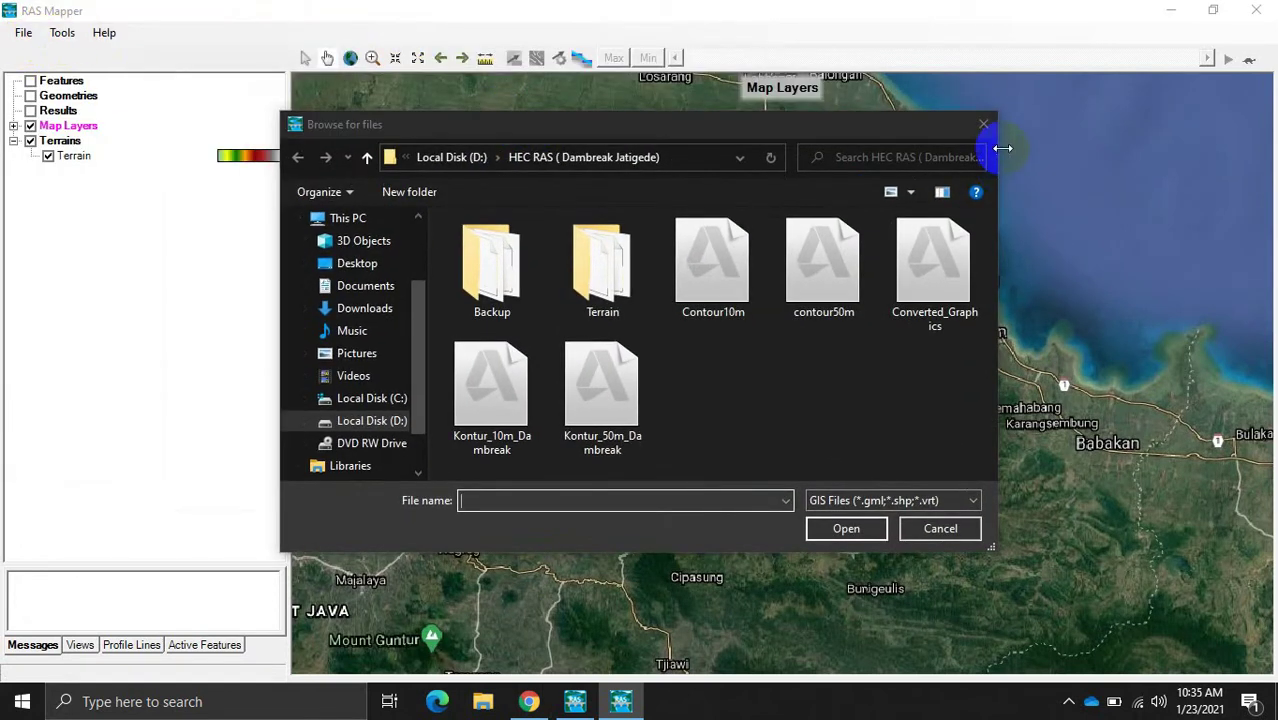
Step: Add the Kontur_10m_Dambreak and Kontur_50m_Dambreak contour files to the project as map layers
left_click(68, 33)
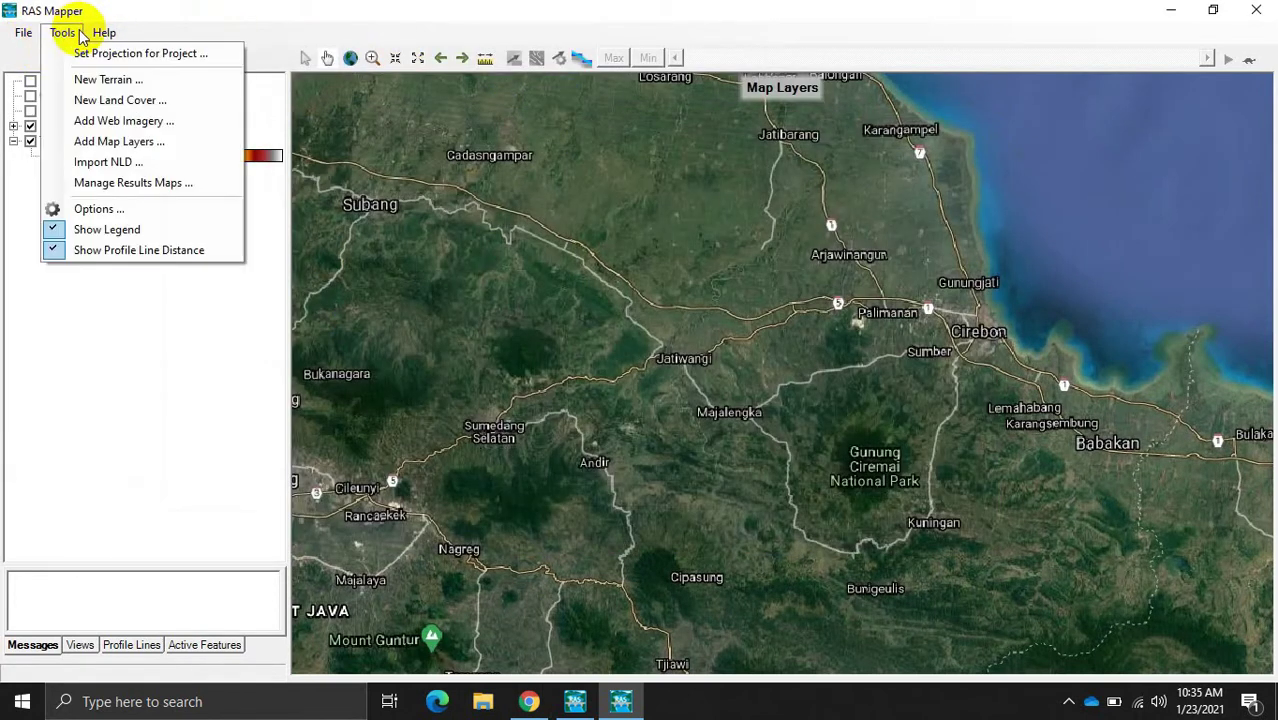
left_click(110, 142)
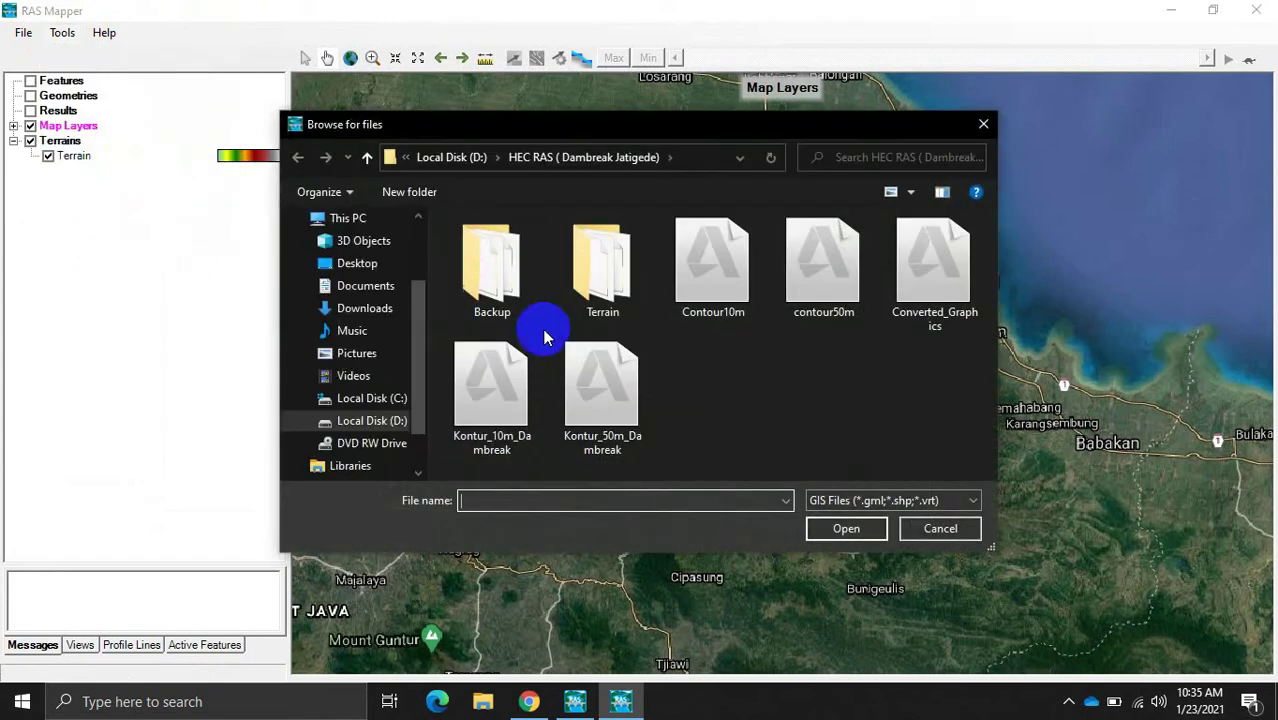
left_click(505, 437)
left_click(608, 442, "ctrl")
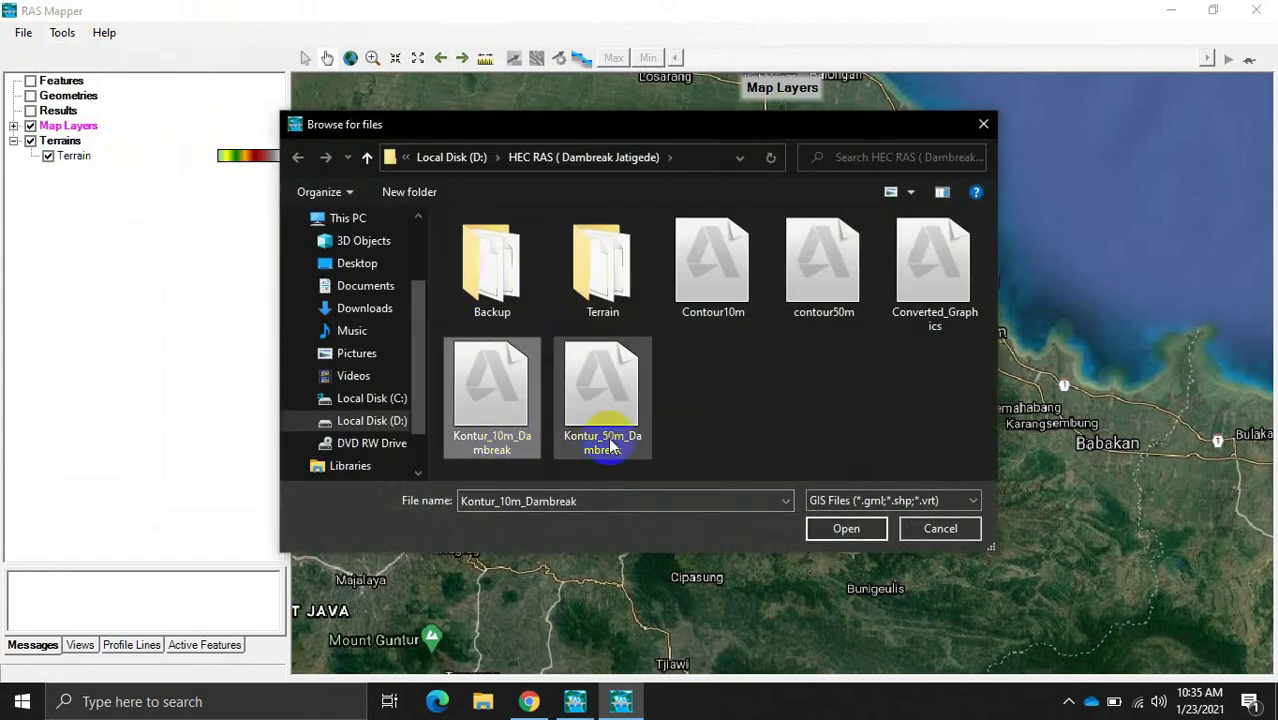
left_click(846, 529)
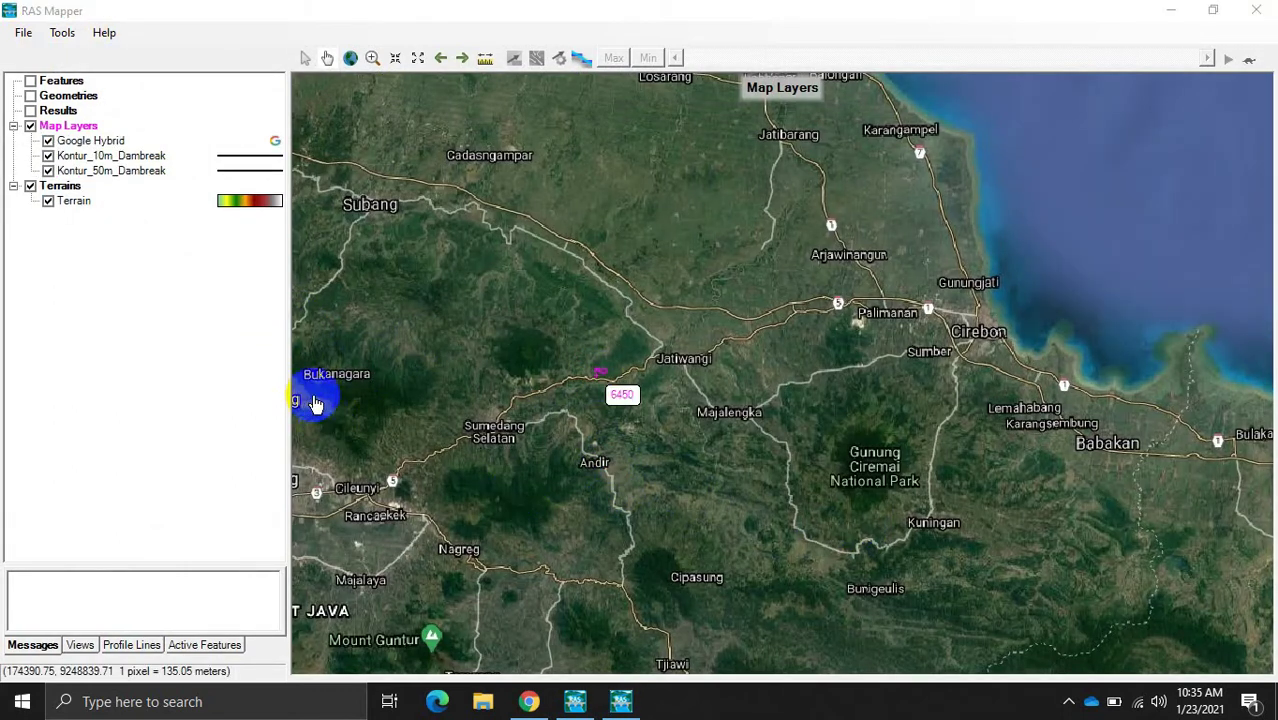
left_click(562, 368)
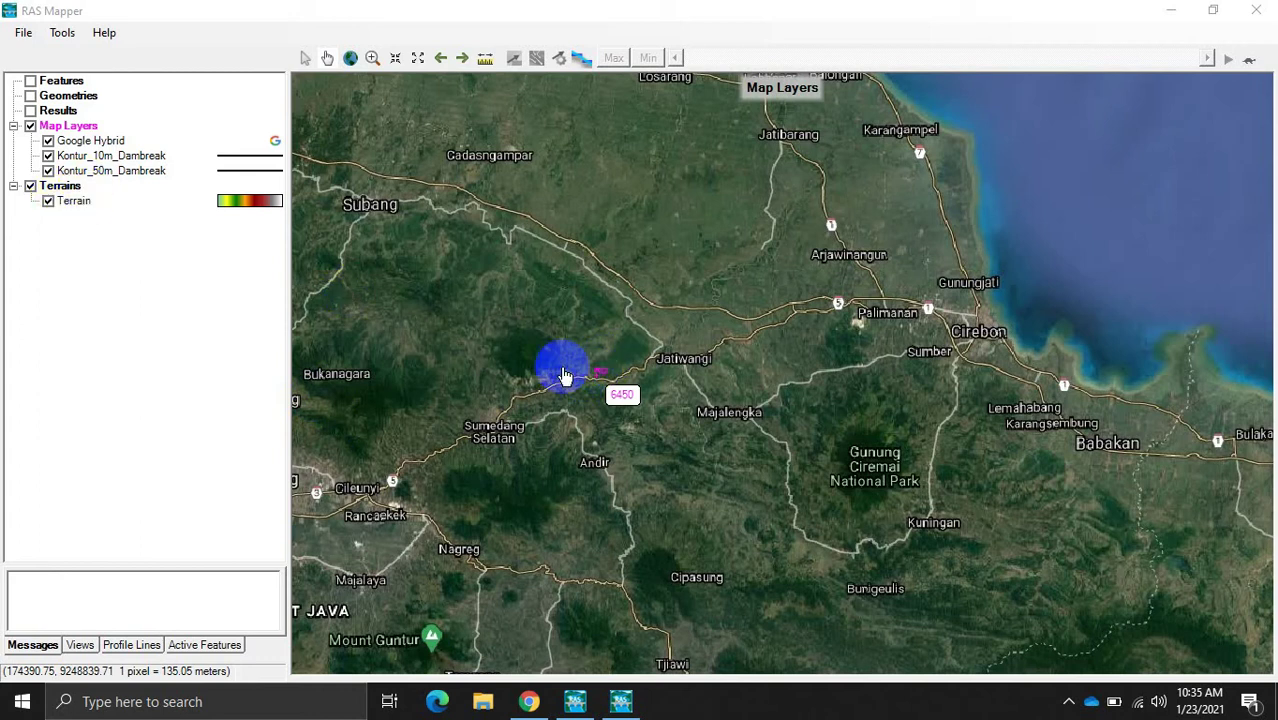
Step: Turn off the display of the Kontur_10m_Dambreak and Kontur_50m_Dambreak layers
left_click(49, 162)
left_click(48, 156)
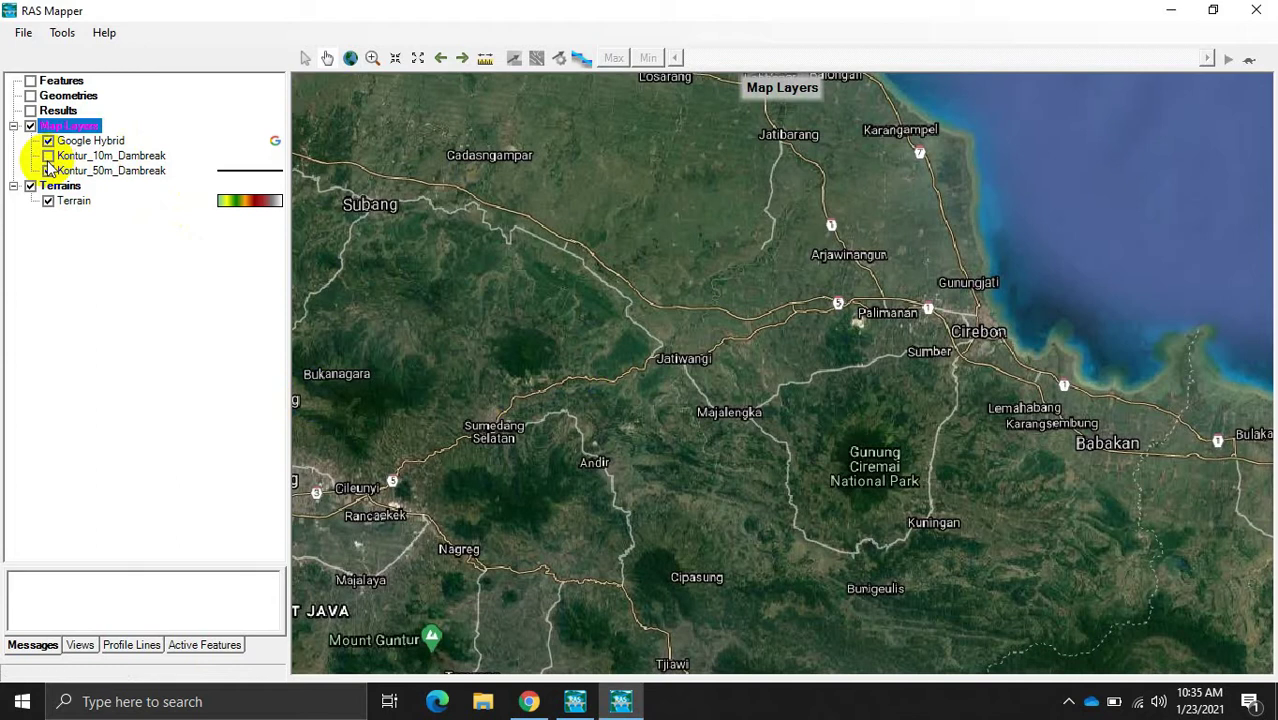
left_click(48, 171)
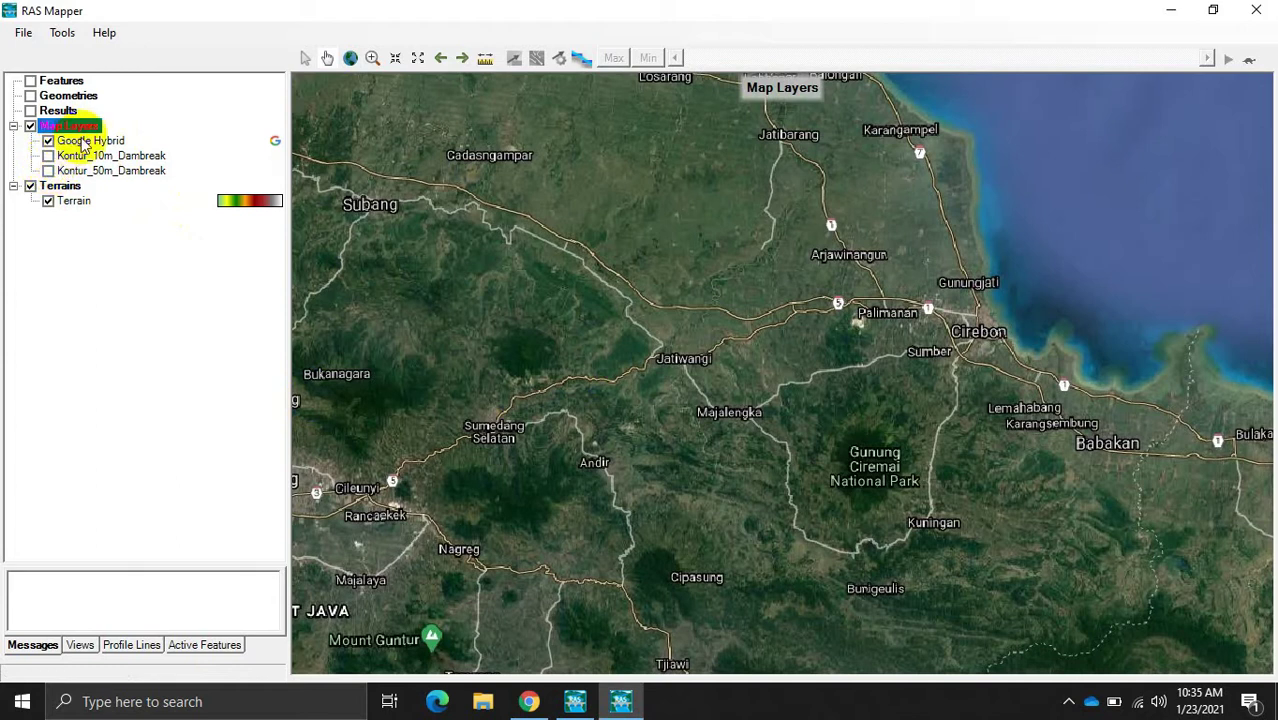
Step: Move the Google Hybrid layer beneath both contour layers in the Map Layers group
right_click(86, 146)
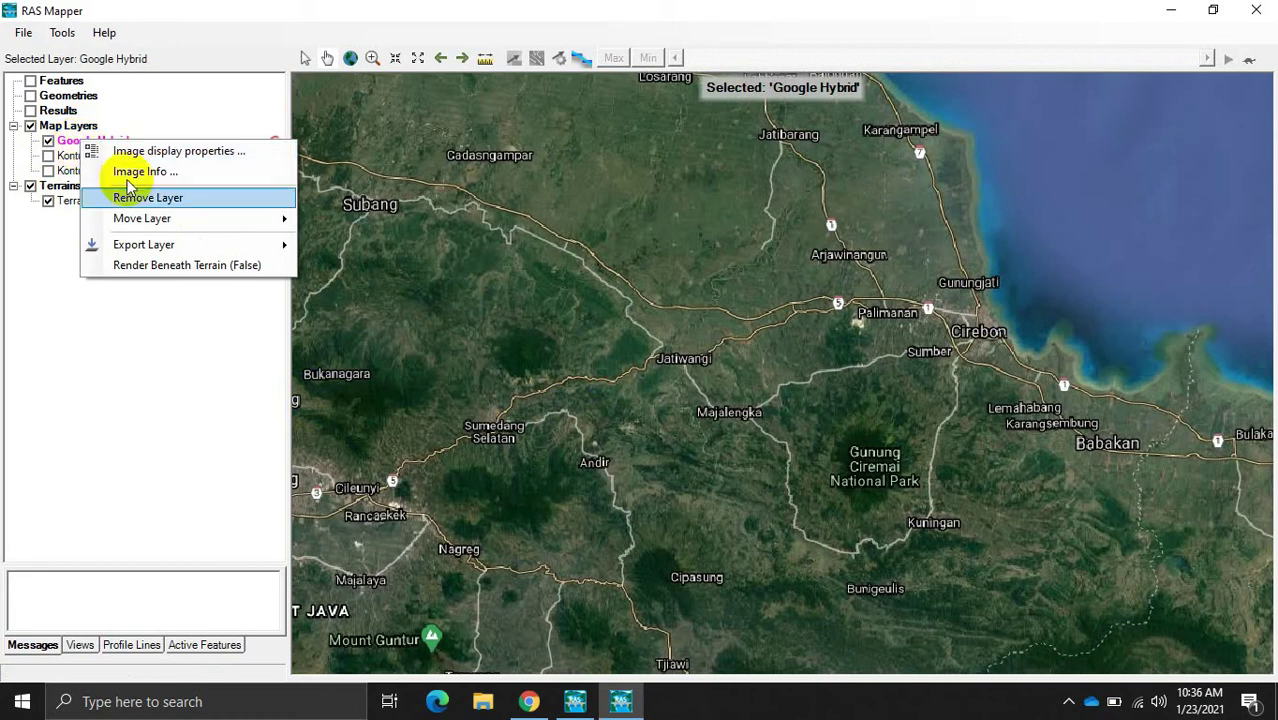
mouse_move(178, 222)
left_click(350, 282)
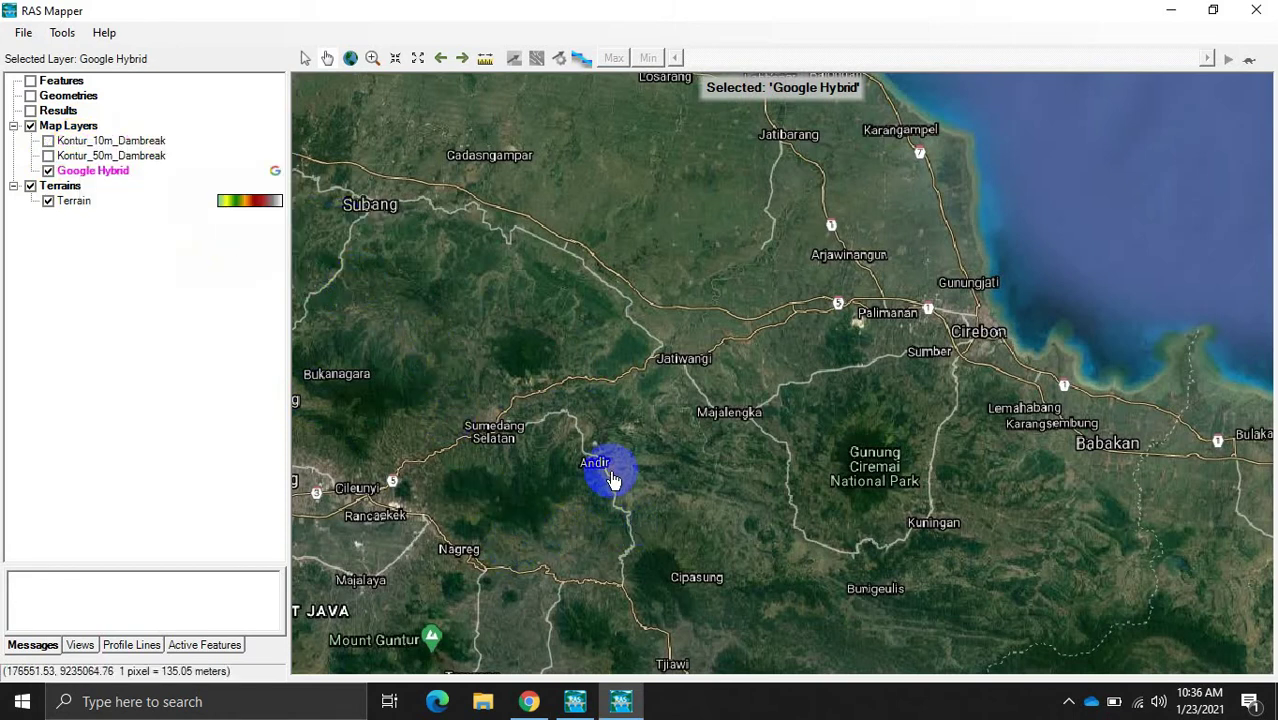
Step: Select the Terrain layer and inspect ground elevations around the Jatigede reservoir
scroll(608, 471, "up", 3)
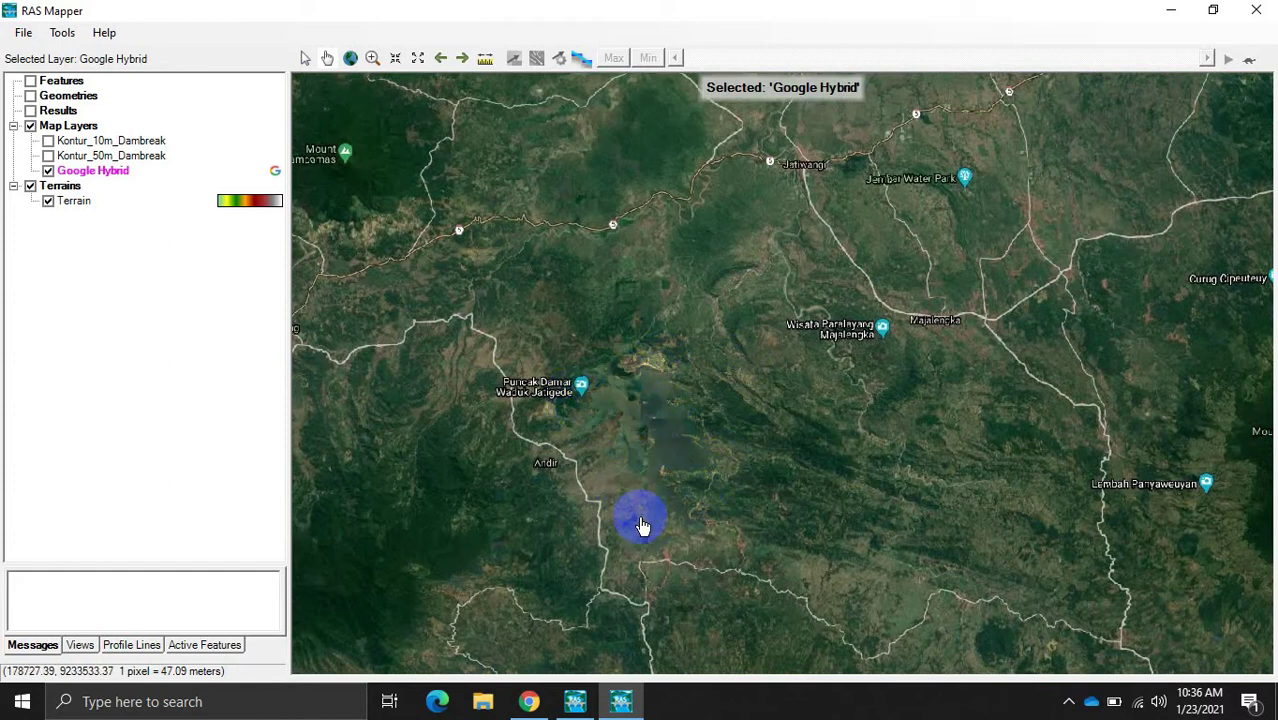
scroll(645, 522, "up", 1)
scroll(642, 528, "up", 2)
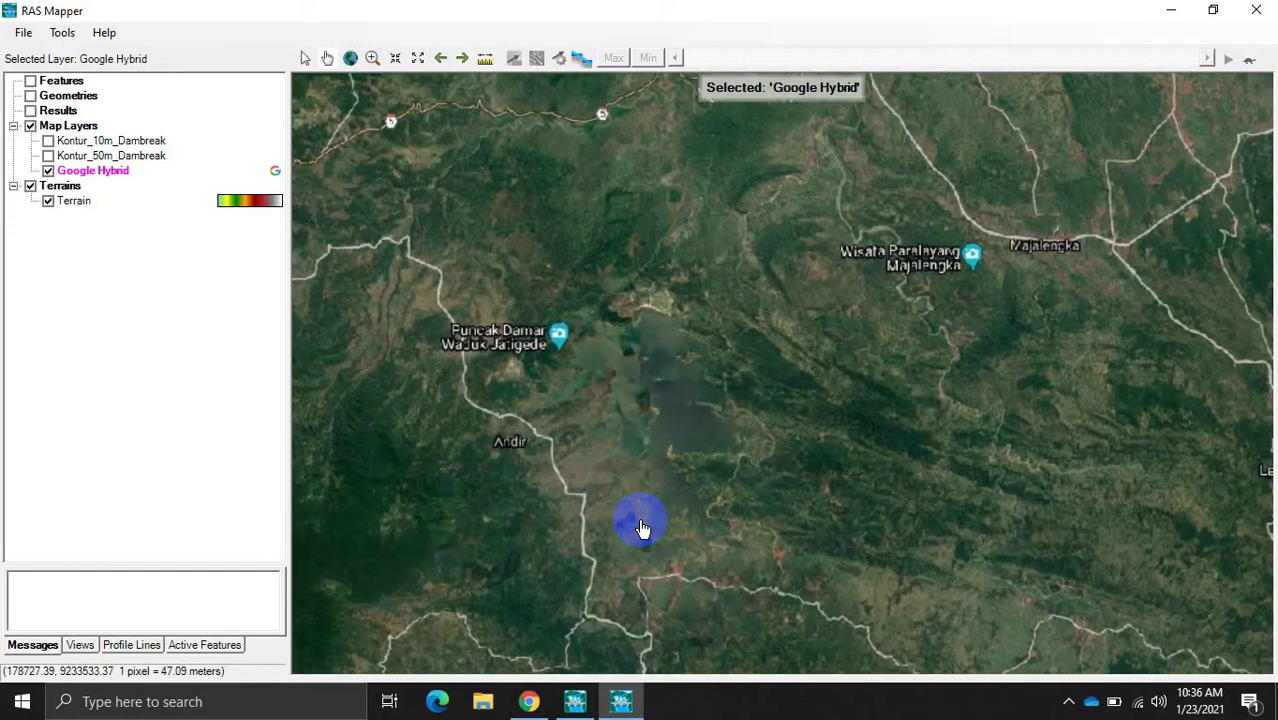
left_click(74, 203)
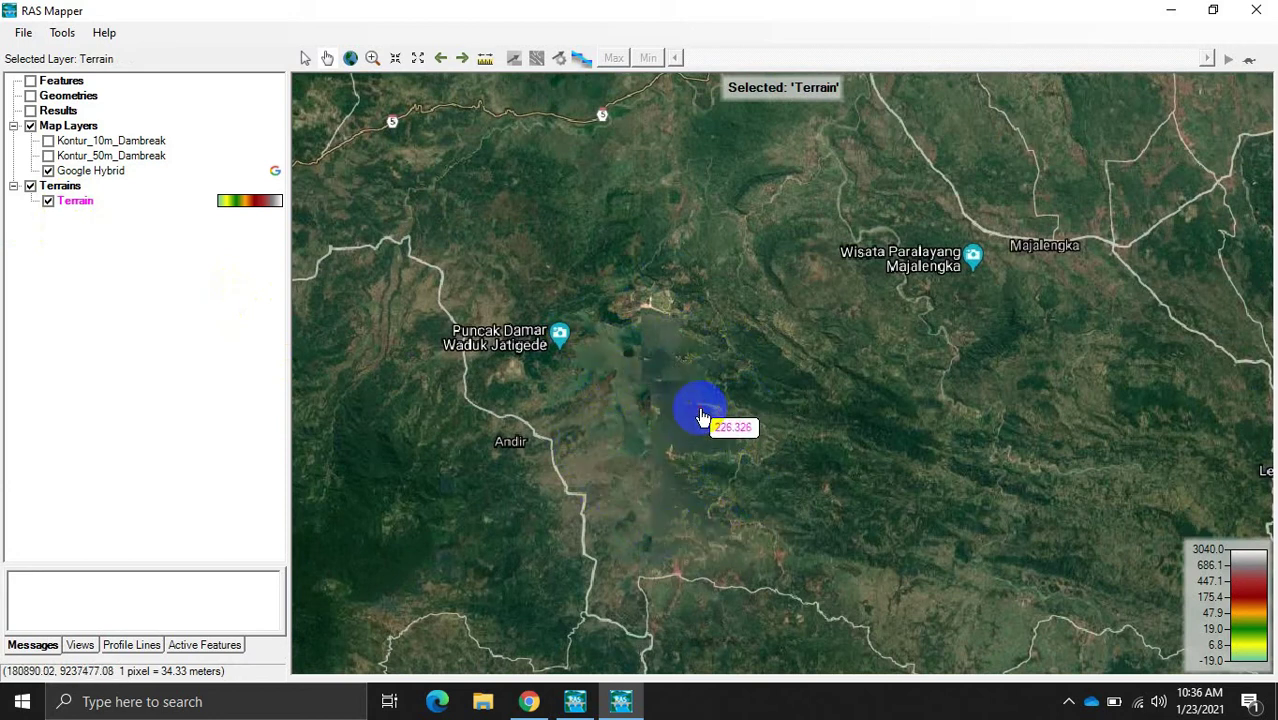
Step: Switch to Chrome to examine the Jatigede reservoir storage curve in the journal PDF, and return to RAS Mapper
left_click(530, 698)
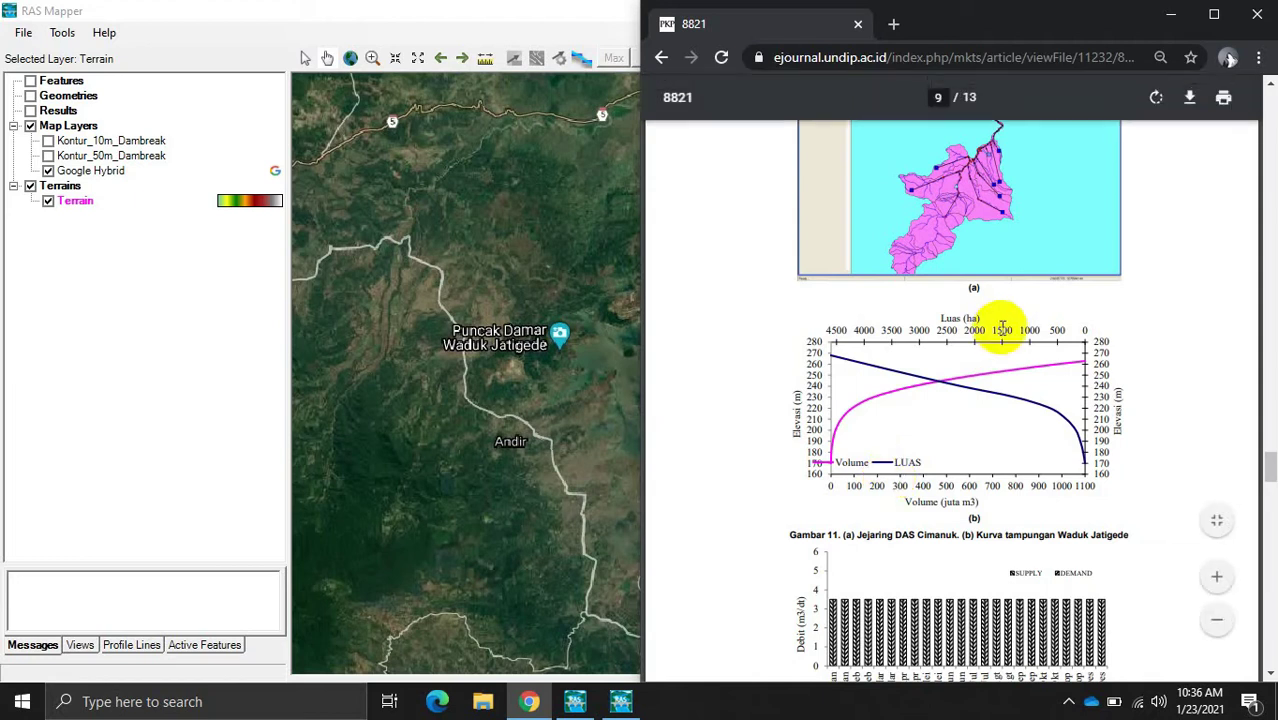
scroll(984, 326, "up", 2)
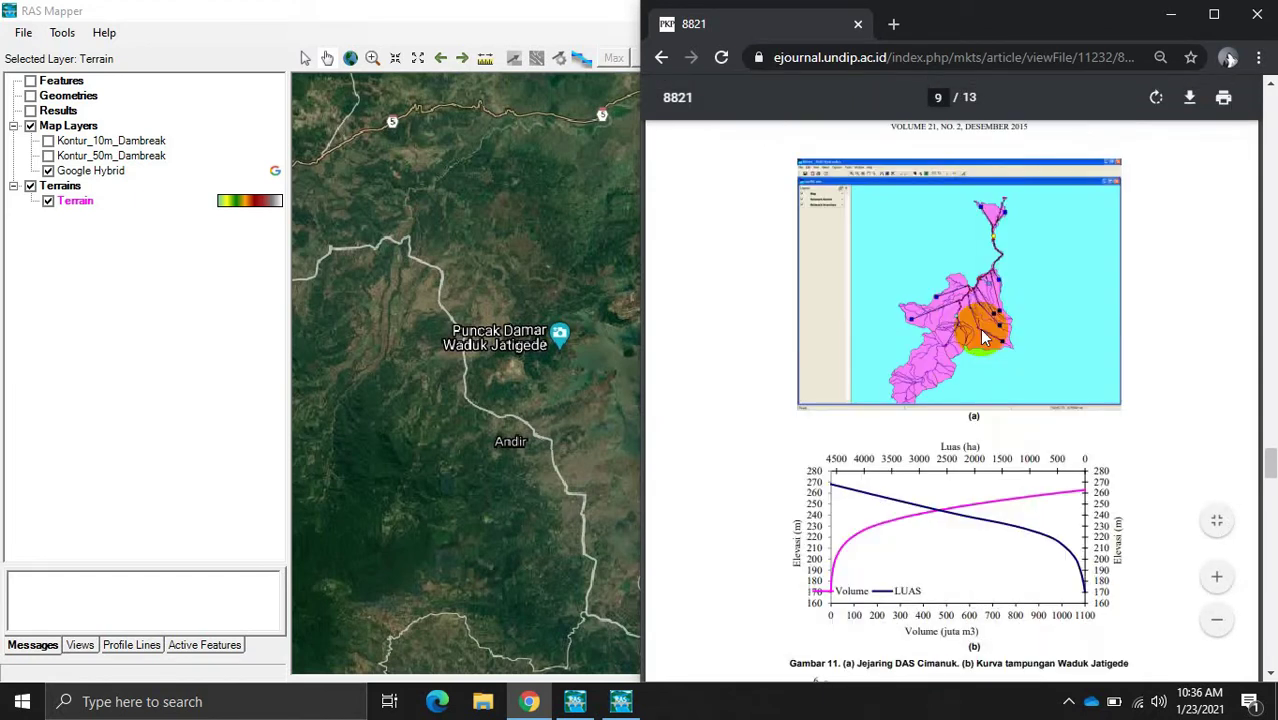
scroll(982, 328, "down", 2)
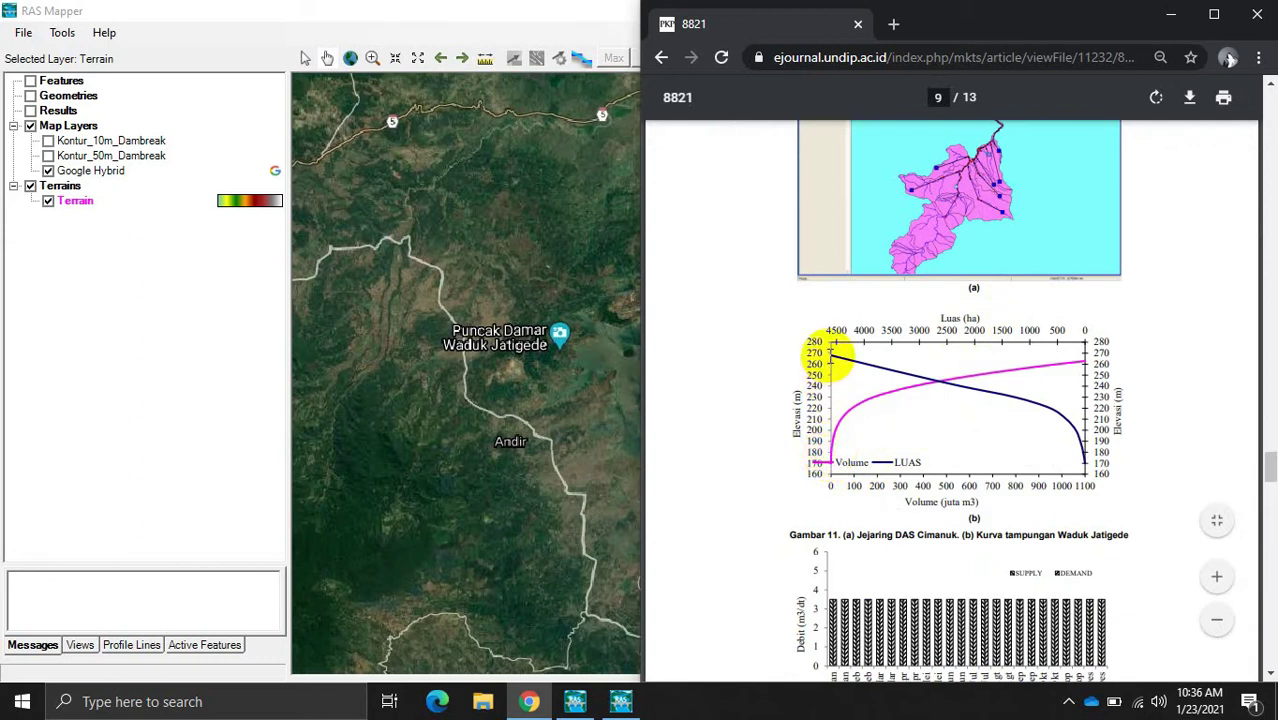
left_click(607, 436)
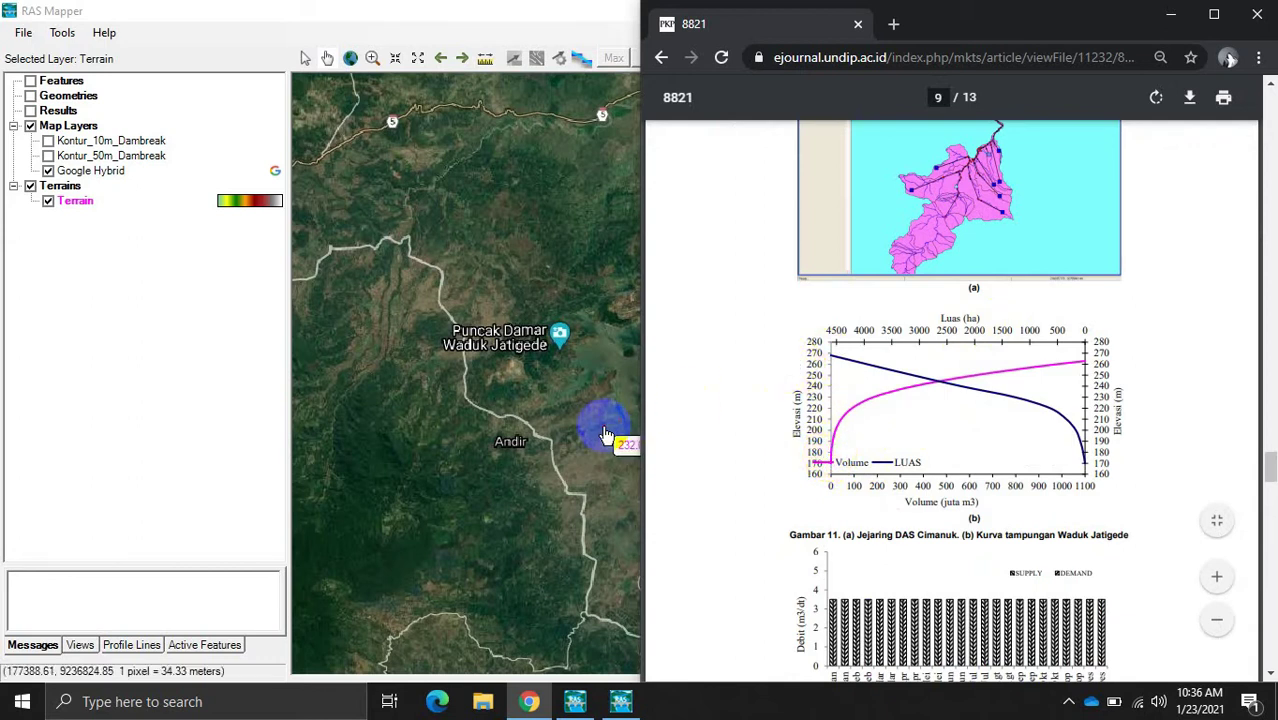
left_click(605, 432)
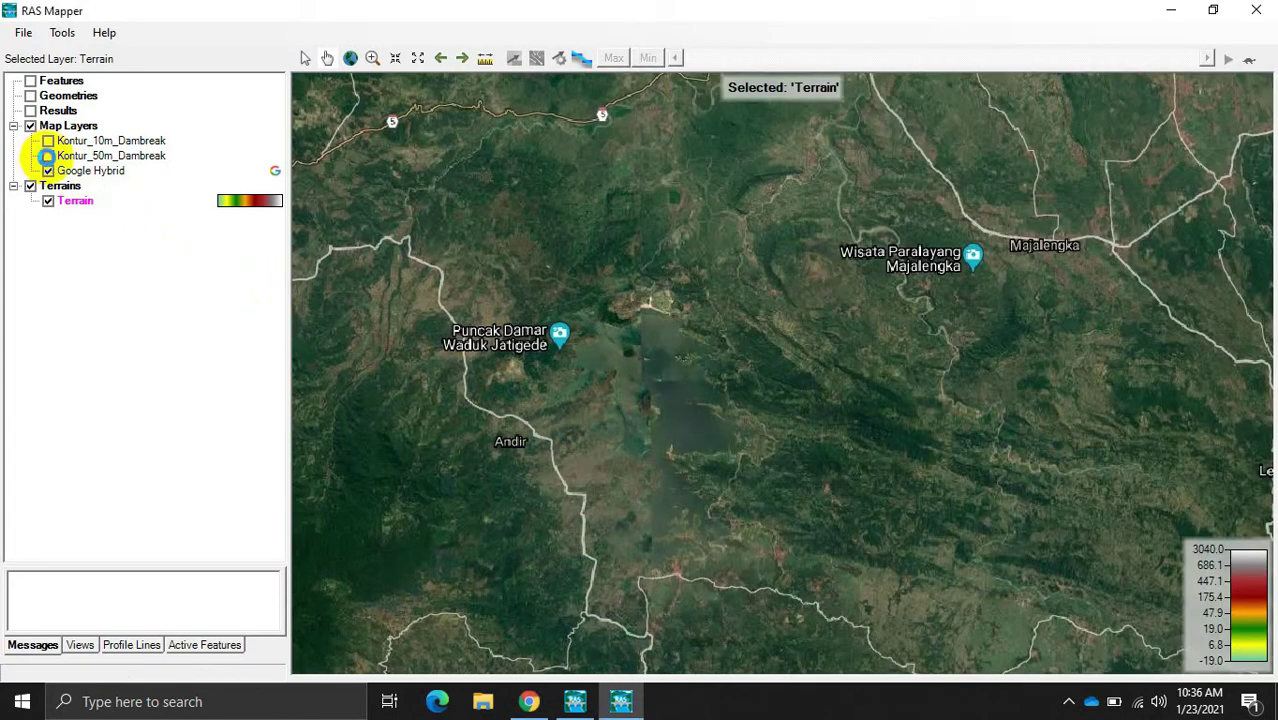
Step: Turn on the Kontur_50m_Dambreak and Kontur_10m_Dambreak layers over the Jatigede reservoir
left_click(48, 156)
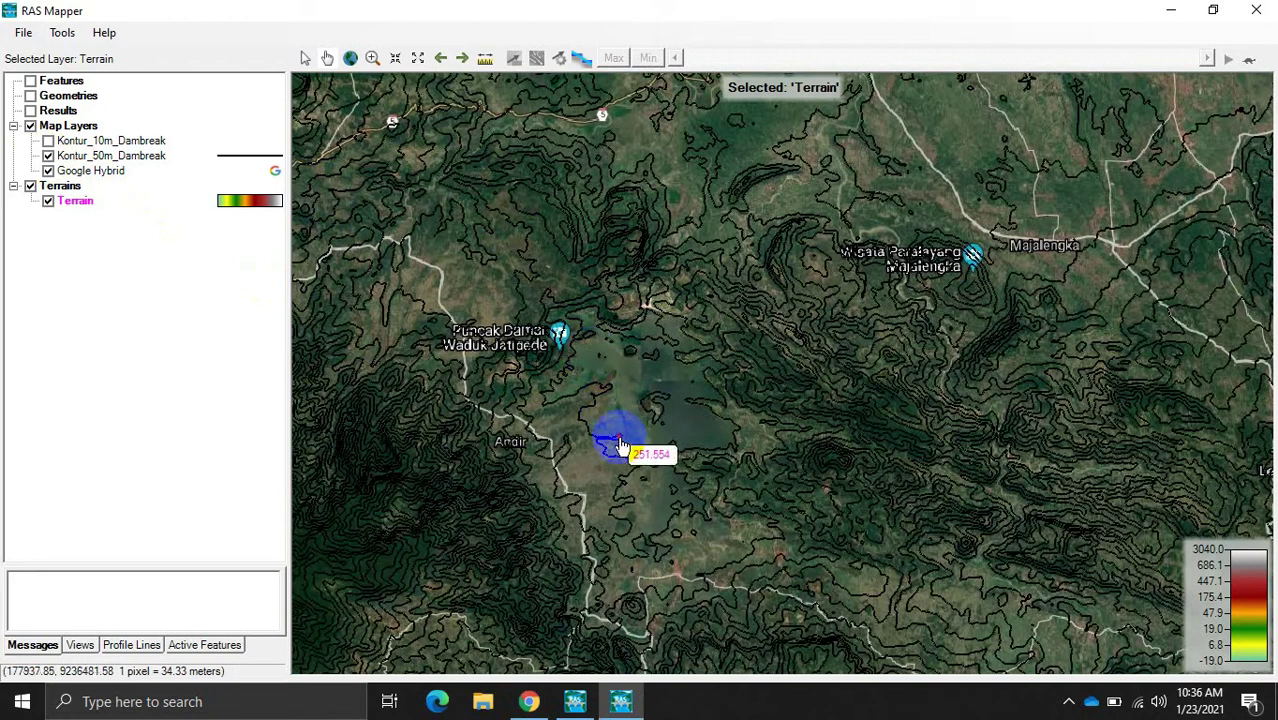
scroll(624, 452, "up", 1)
scroll(624, 454, "up", 1)
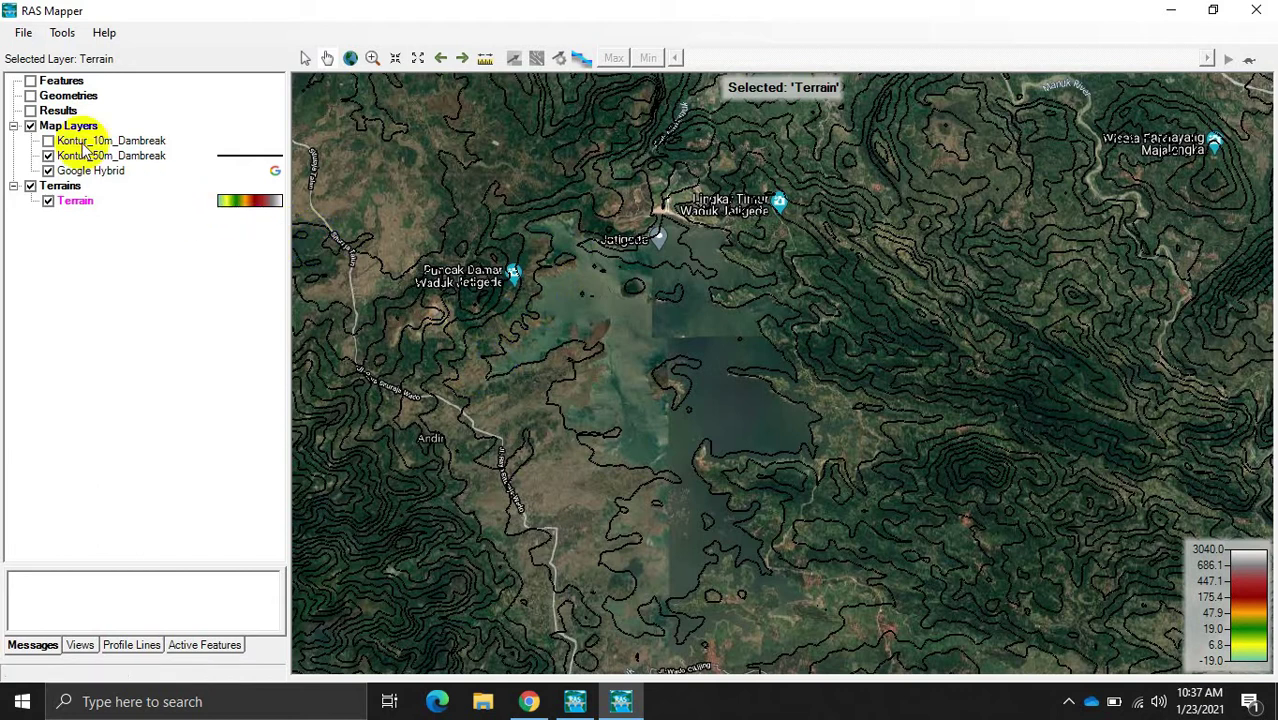
left_click(47, 140)
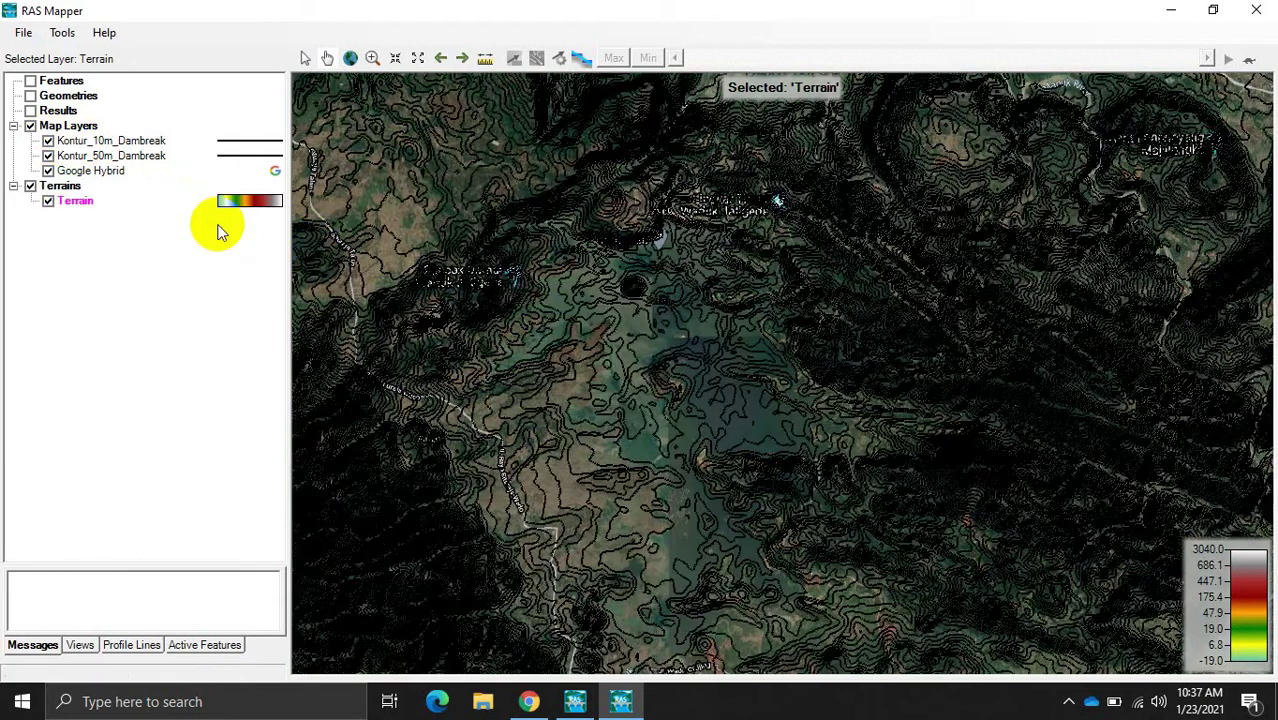
scroll(614, 388, "up", 2)
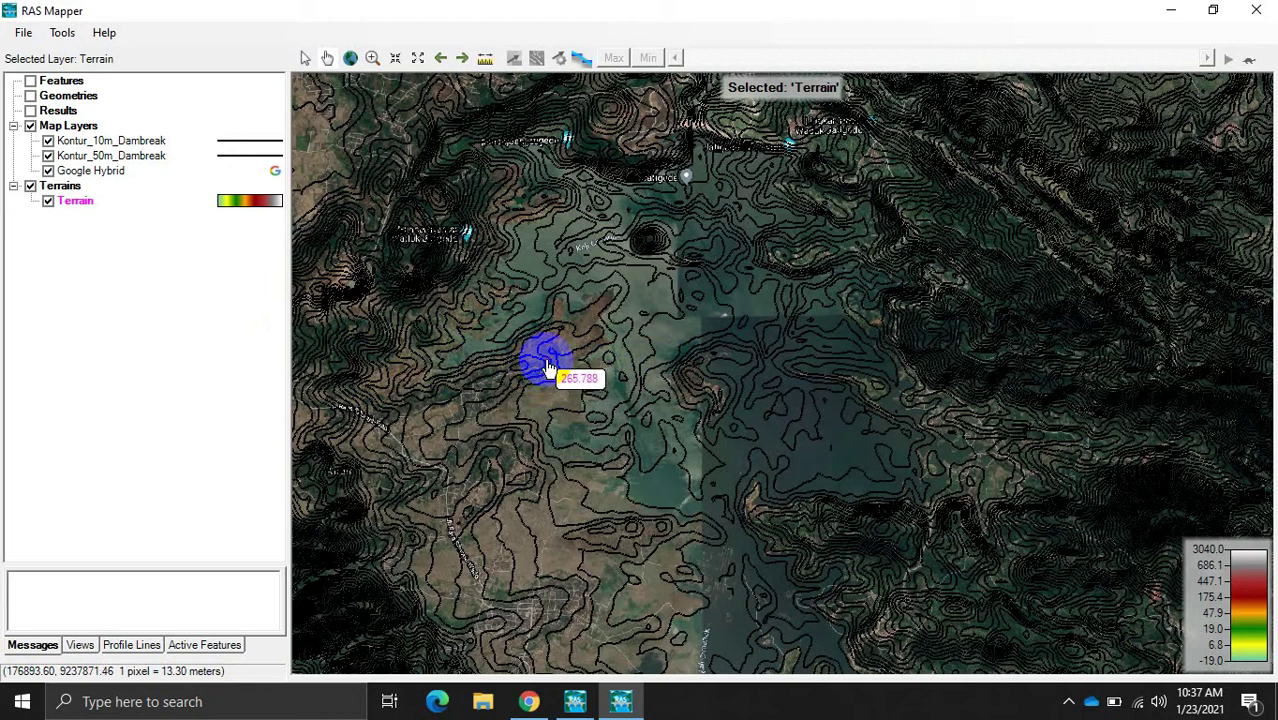
Step: Turn on the Geometries group and add a geometry with the name New Geometry
left_click(33, 101)
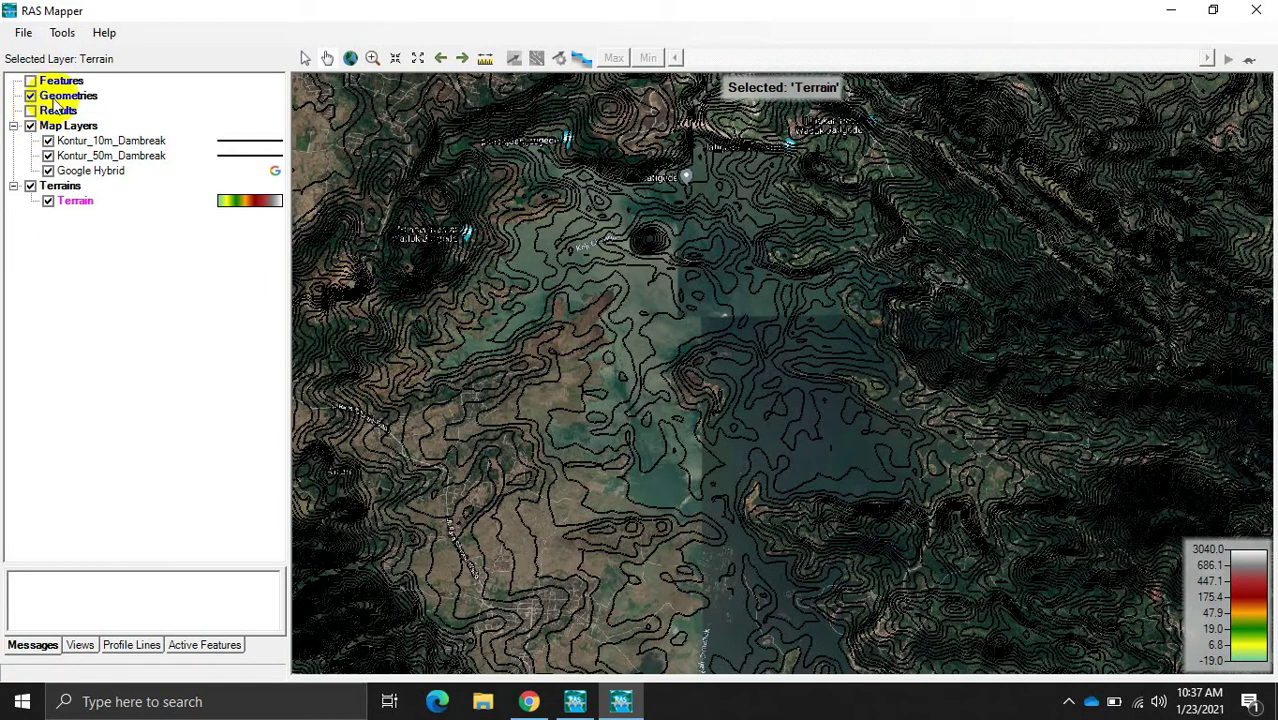
right_click(53, 97)
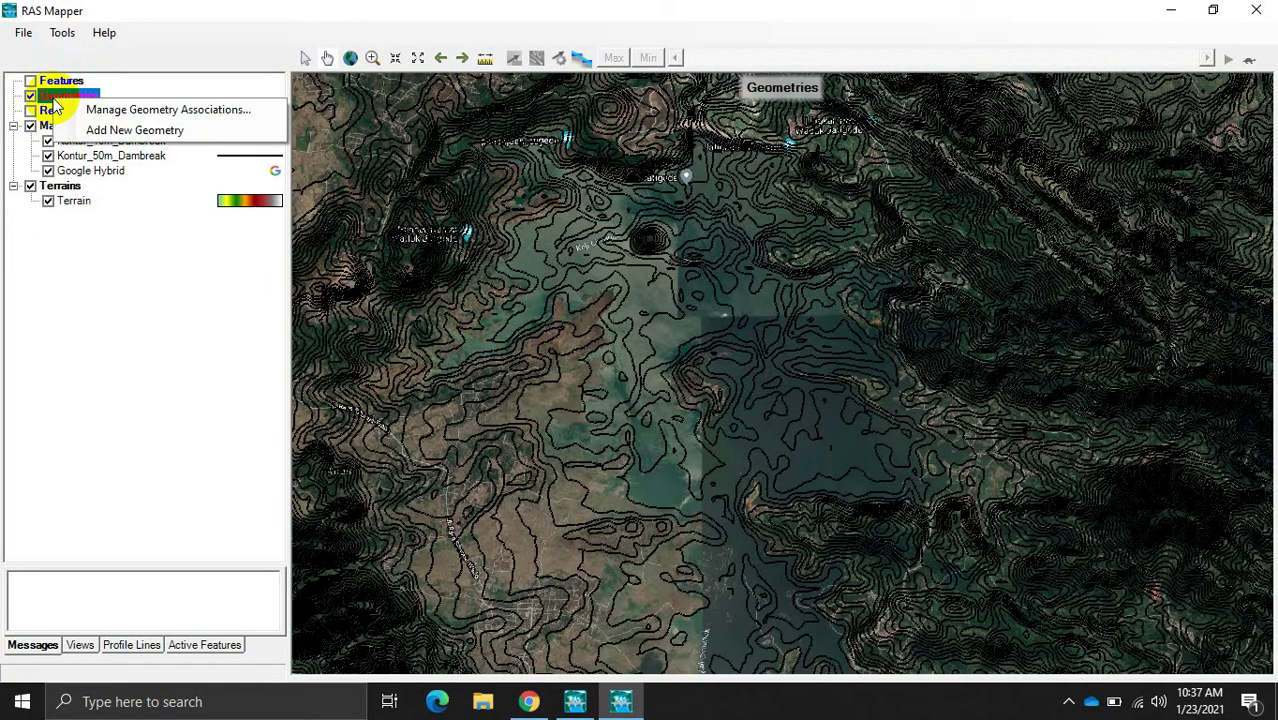
left_click(95, 131)
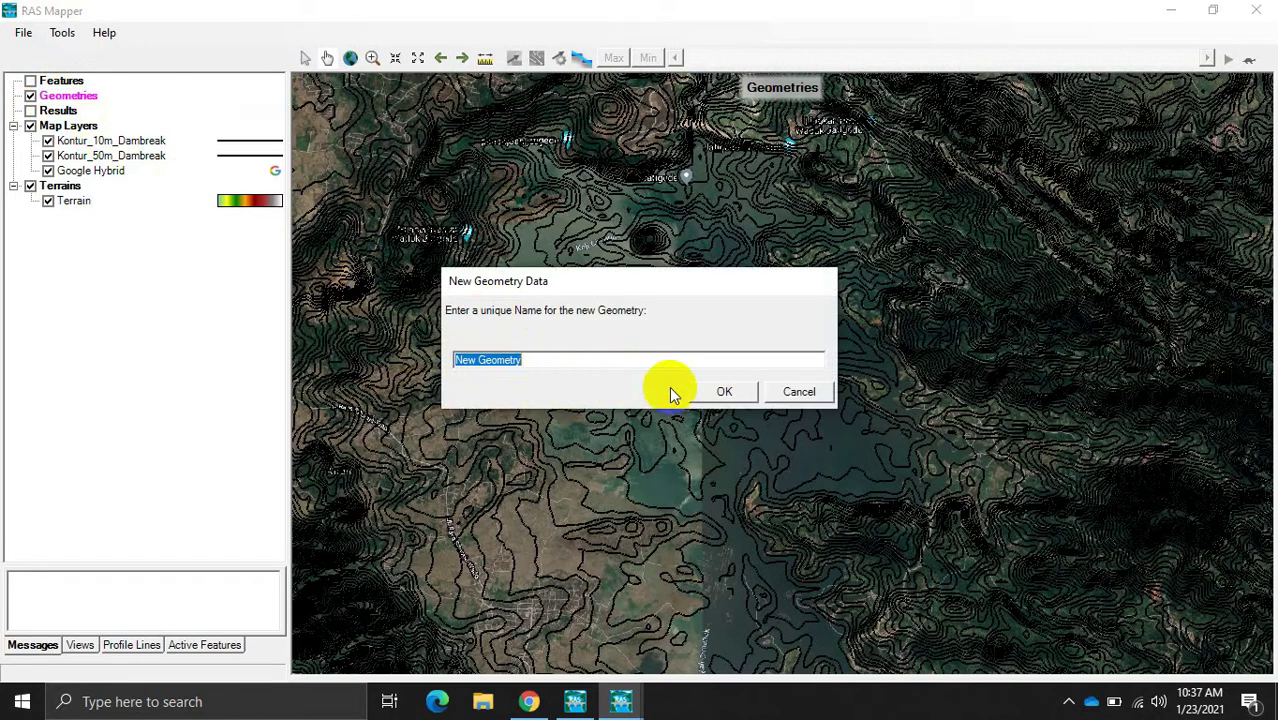
left_click(728, 393)
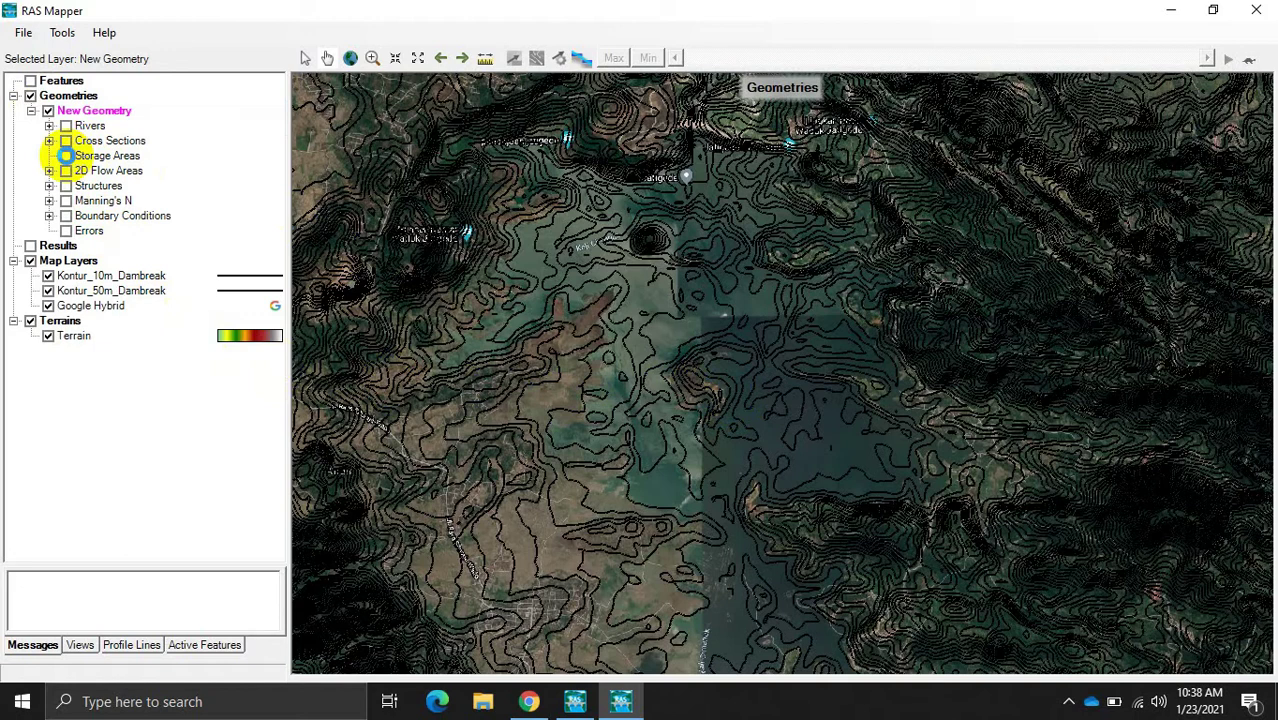
Step: Turn on the Storage Areas layer of New Geometry and start editing it
left_click(65, 155)
right_click(104, 158)
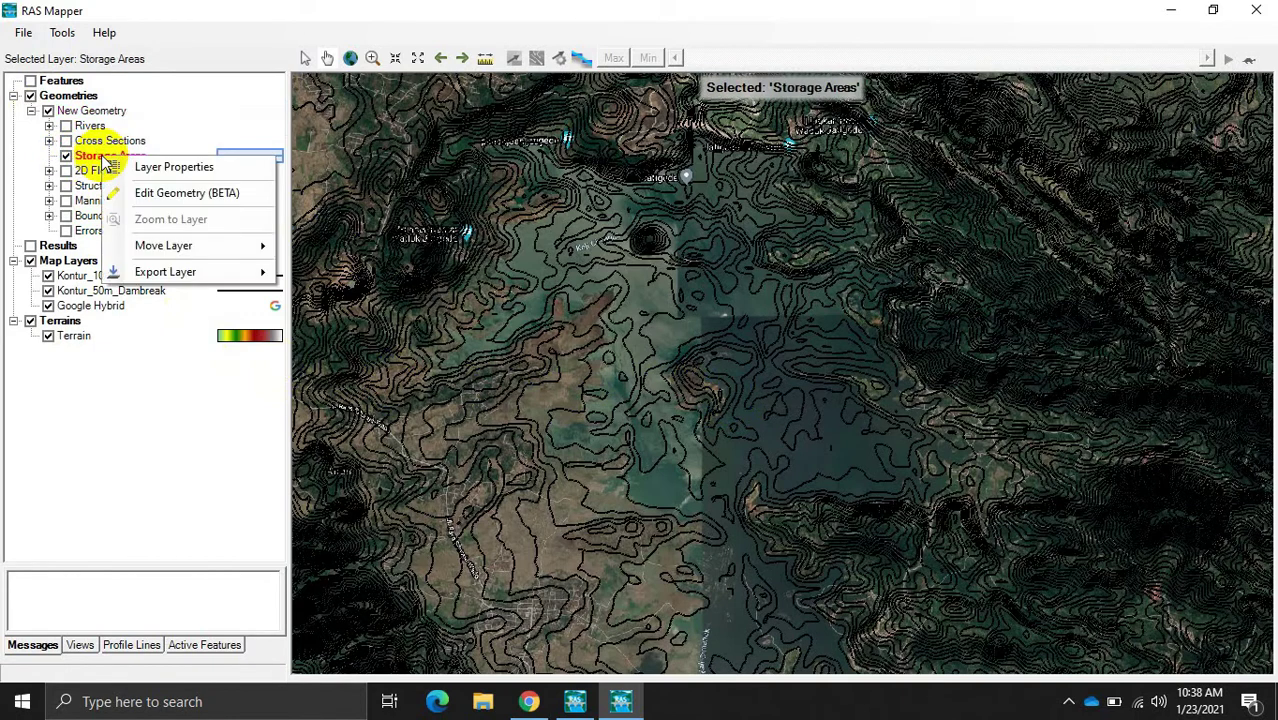
left_click(180, 192)
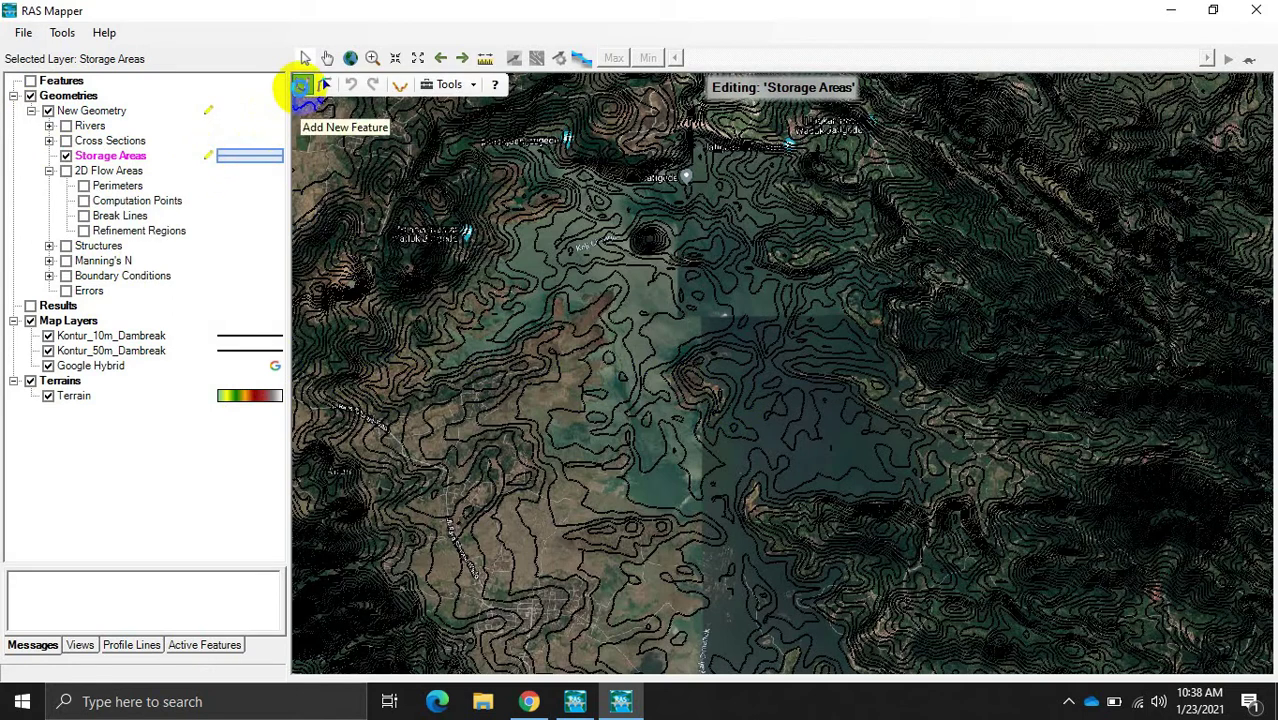
Step: Trace a new storage area polygon along the contours around the Jatigede reservoir, starting at the spur on its western shore
left_click(302, 86)
left_click(345, 117)
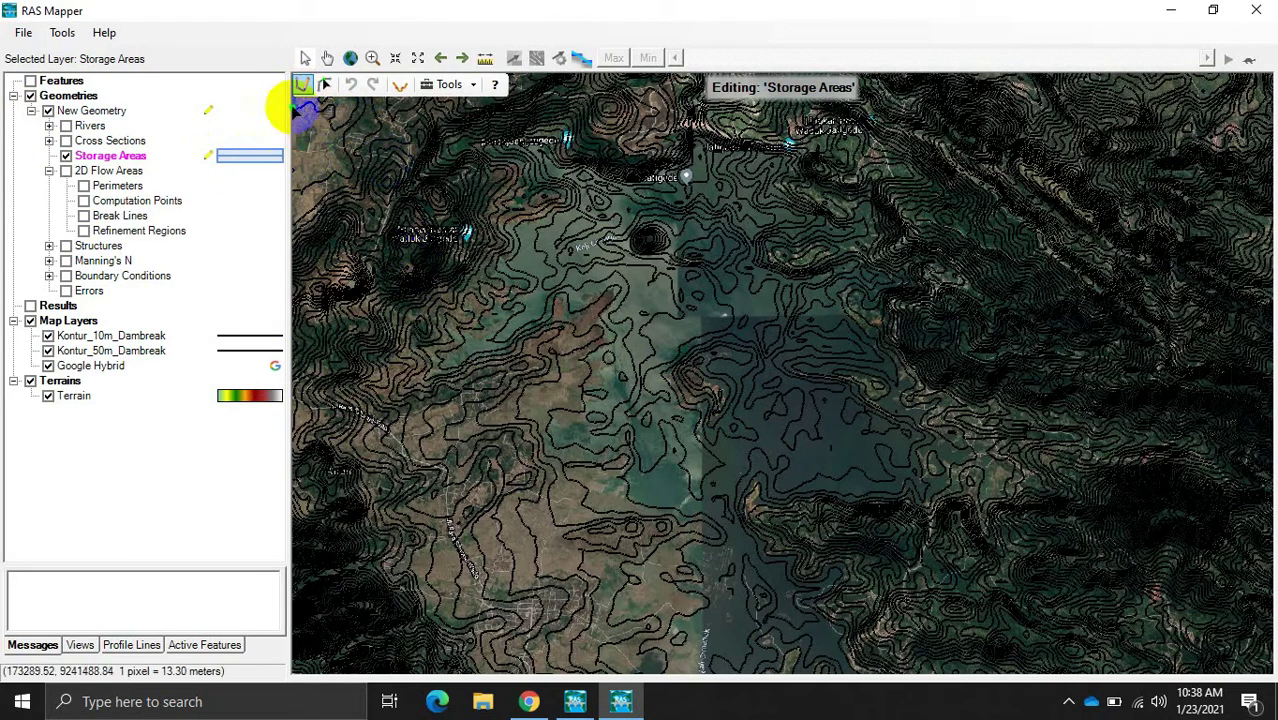
mouse_move(375, 188)
left_mouse_down()
mouse_move(391, 186)
mouse_move(471, 257)
mouse_move(541, 377)
mouse_move(545, 366)
left_mouse_up()
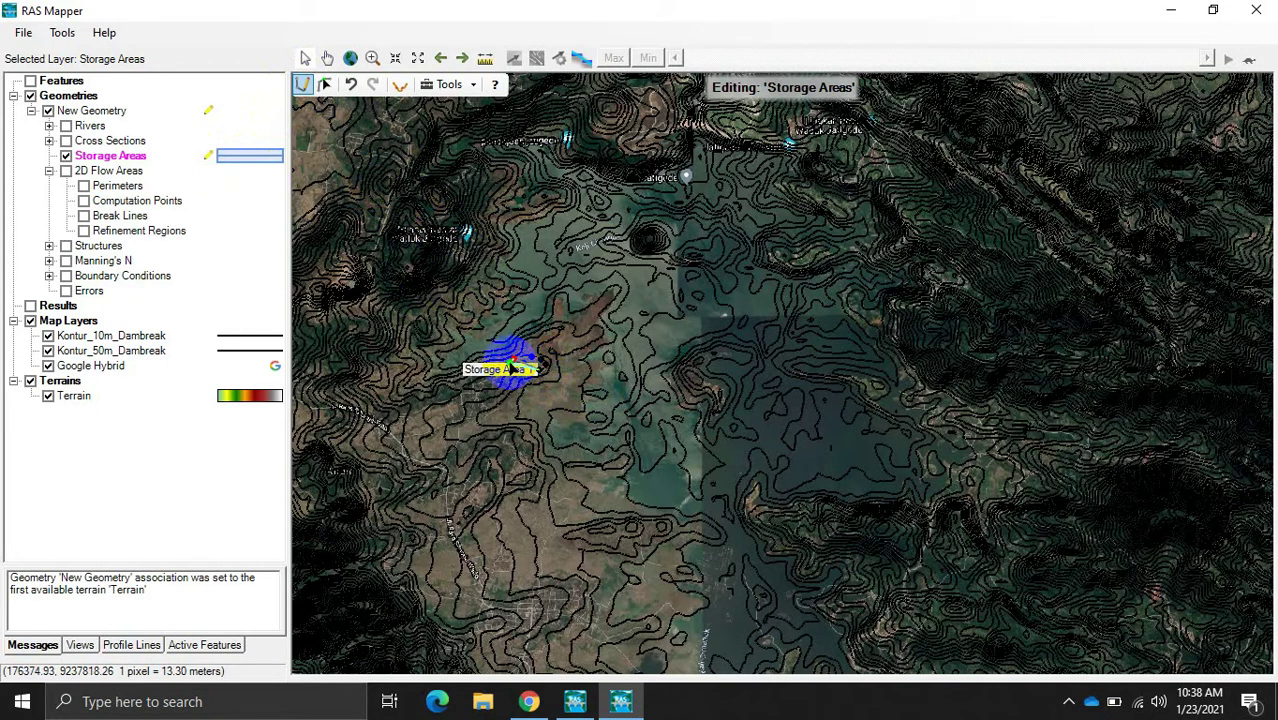
left_click(512, 368)
scroll(512, 368, "up", 3)
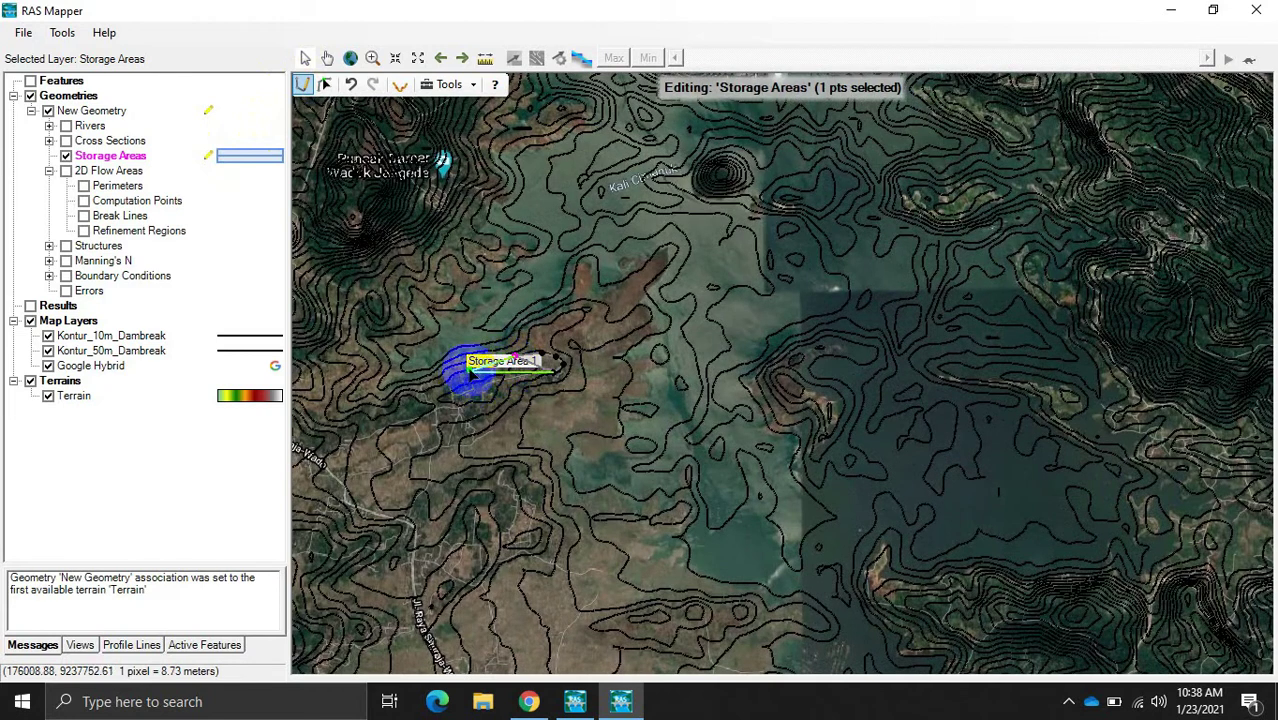
scroll(478, 368, "up", 2)
scroll(510, 360, "up", 2)
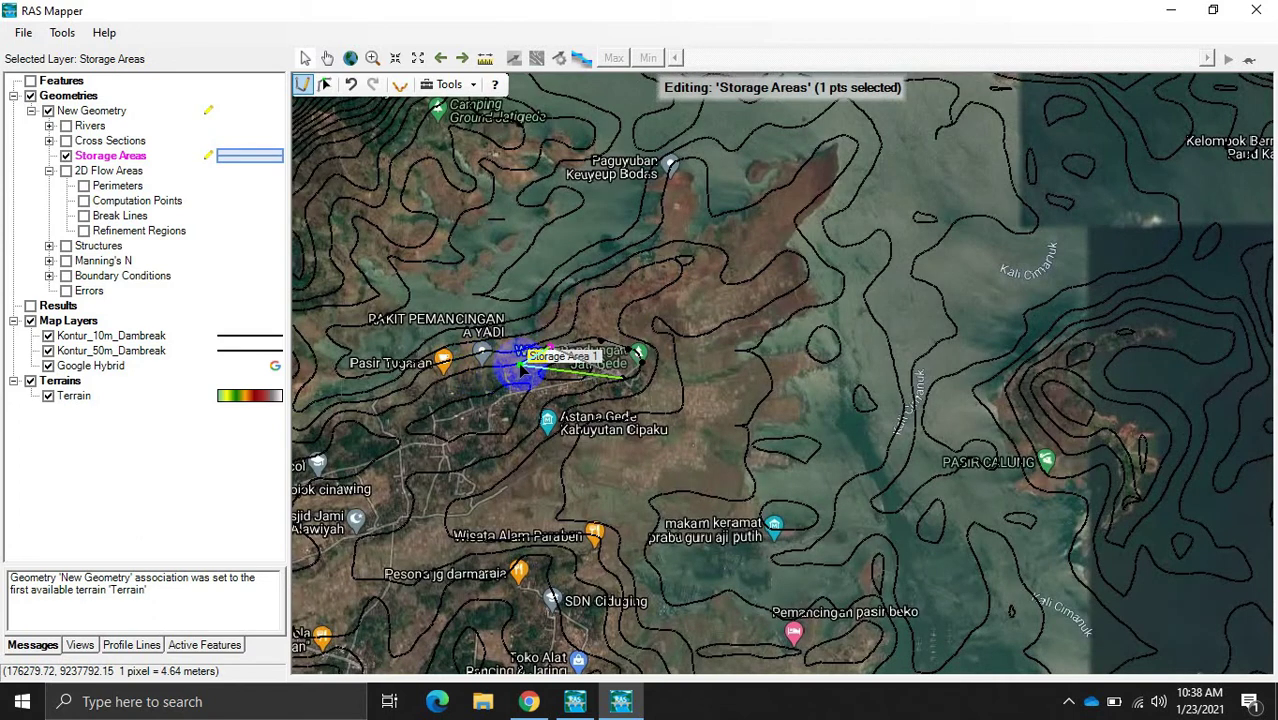
left_click_drag(489, 370, 385, 408)
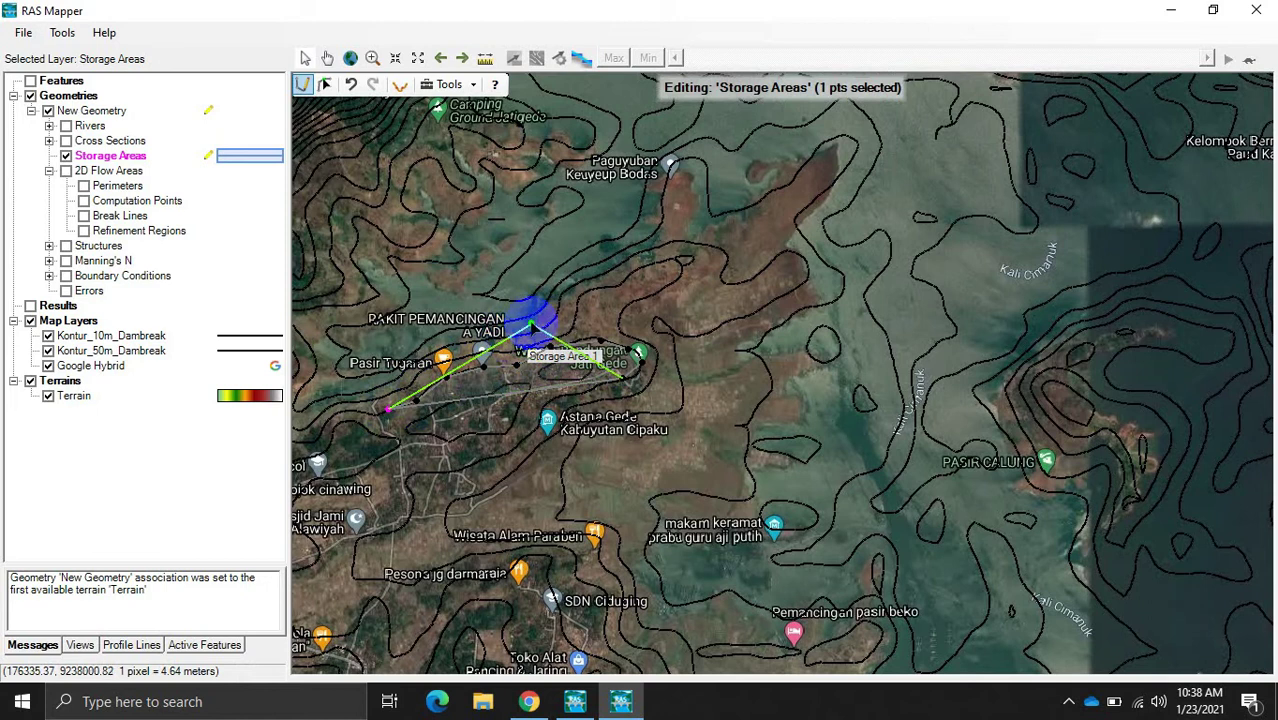
scroll(493, 360, "down", 2)
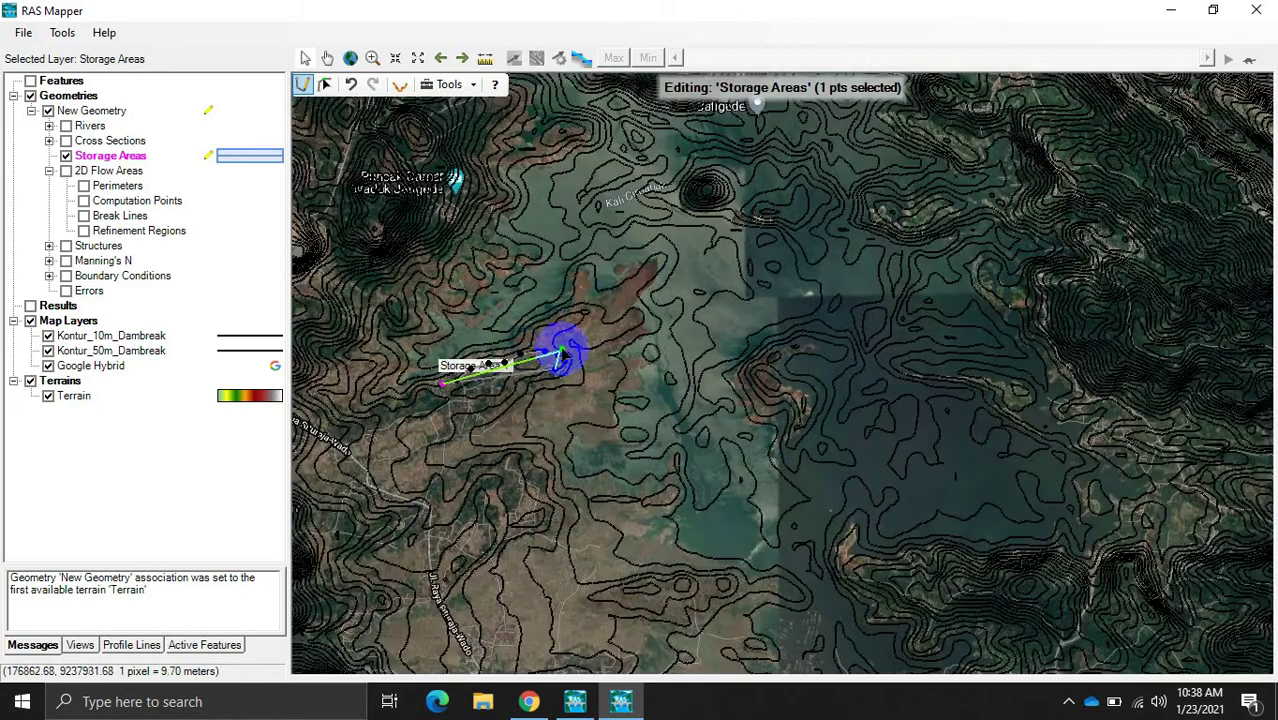
left_click_drag(562, 362, 664, 430)
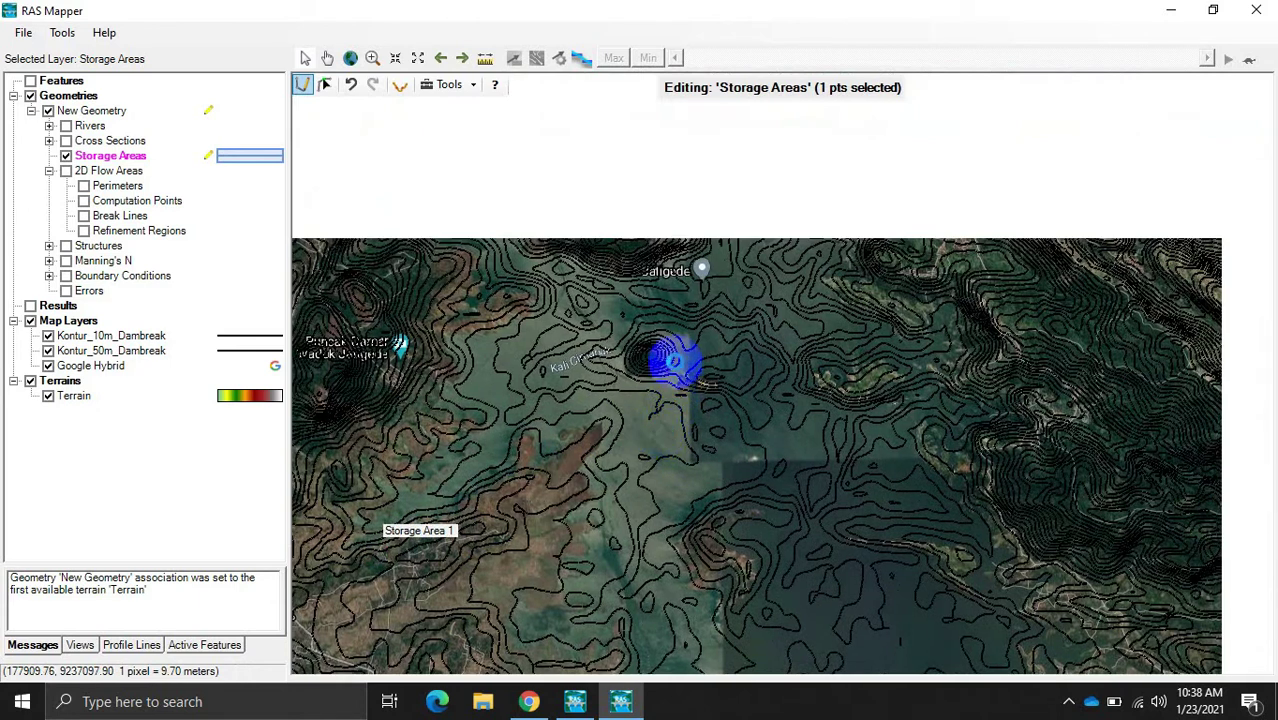
left_click_drag(687, 315, 437, 557)
scroll(358, 585, "up", 2)
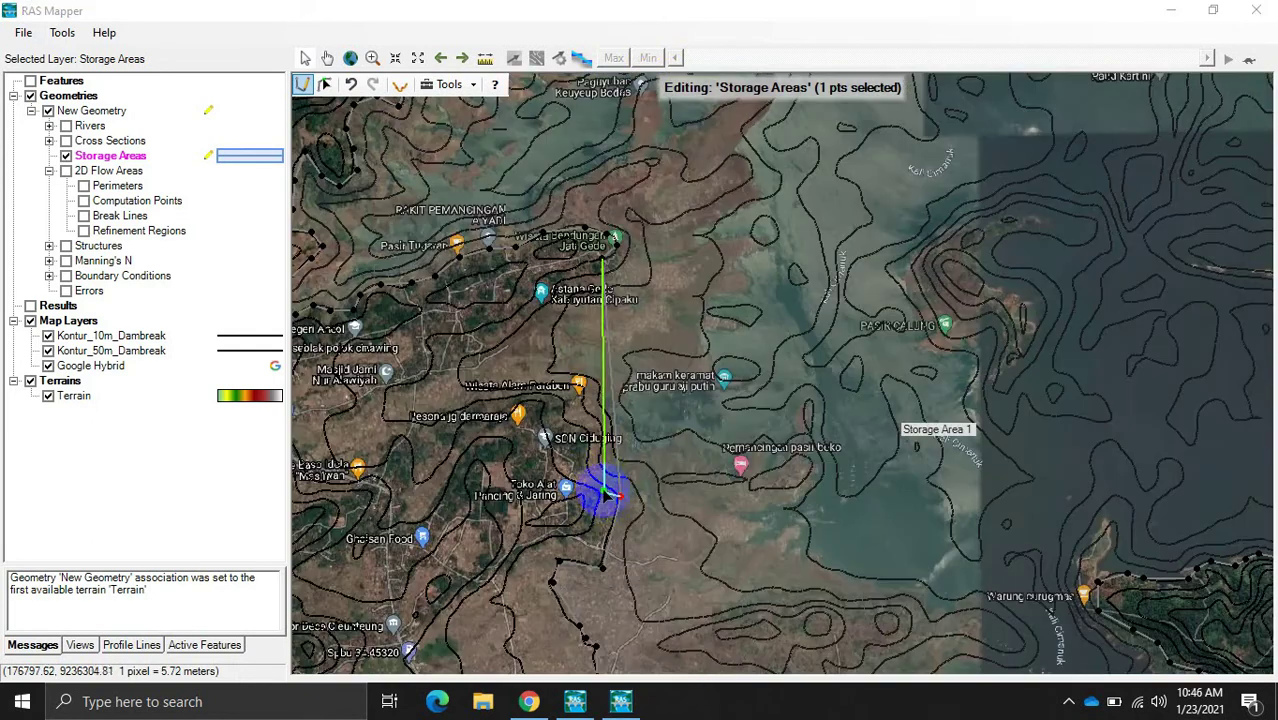
Step: Close the storage area boundary at the spur on the reservoir's western shore and name it Waduk Jatigede
left_click_drag(604, 487, 538, 298)
left_click_drag(539, 278, 567, 274)
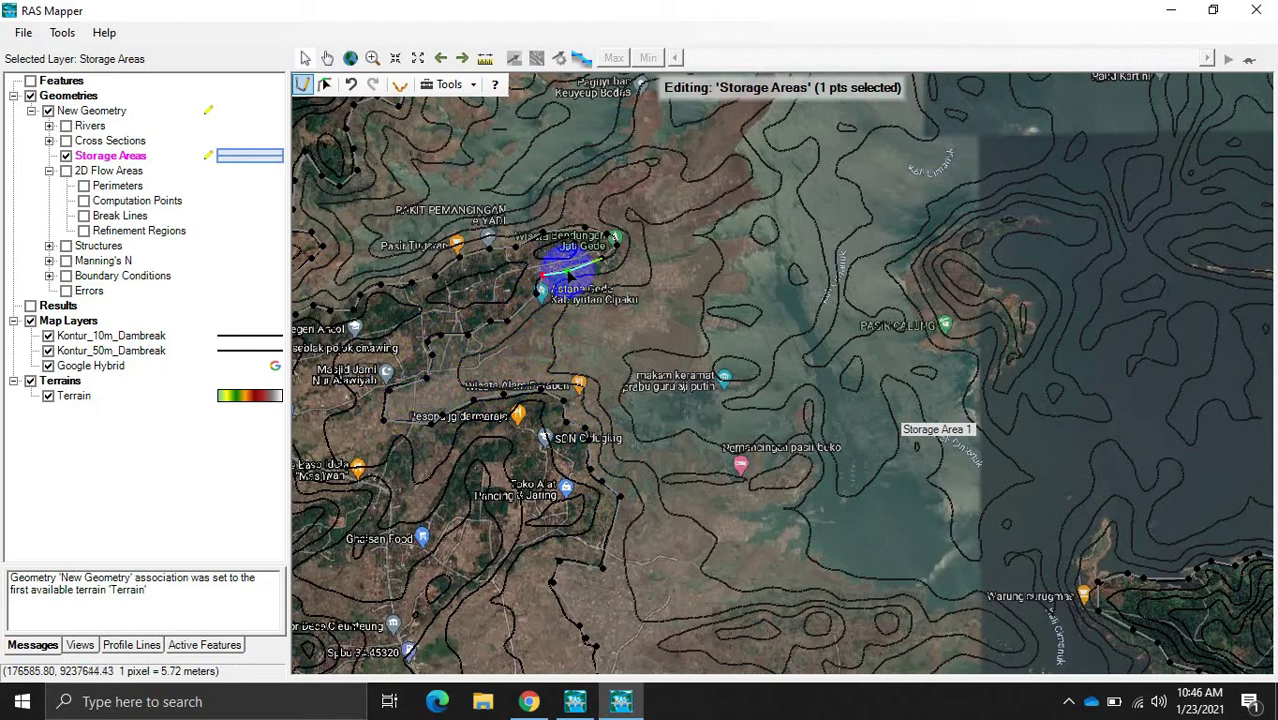
double_click(577, 265)
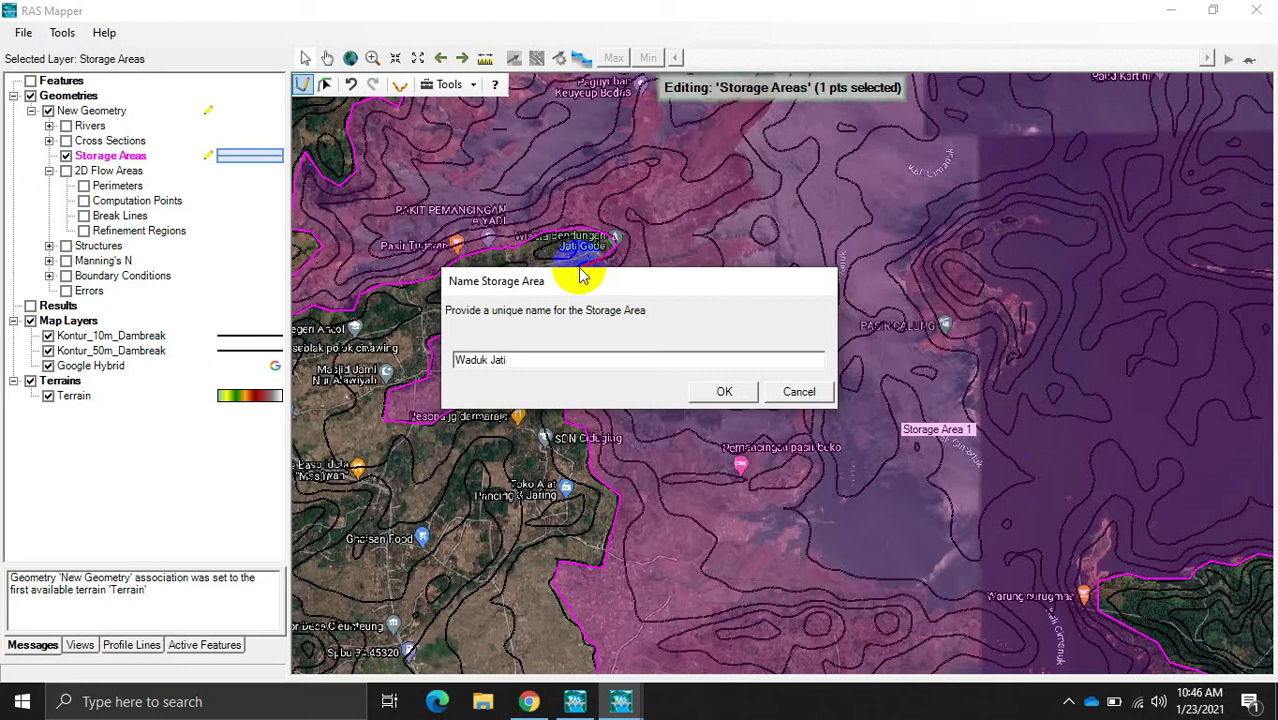
key("Return")
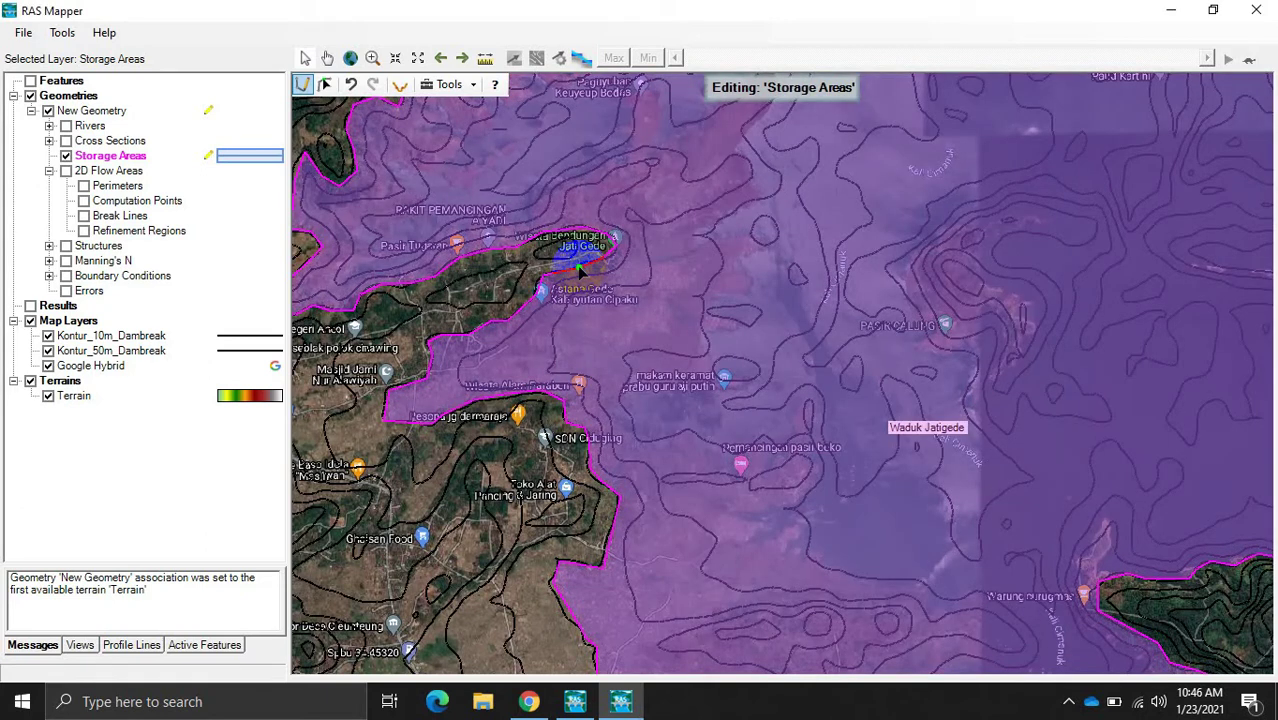
Step: Check the storage area outline at the dam and turn on the 2D Flow Areas layer of New Geometry
scroll(884, 358, "down", 3)
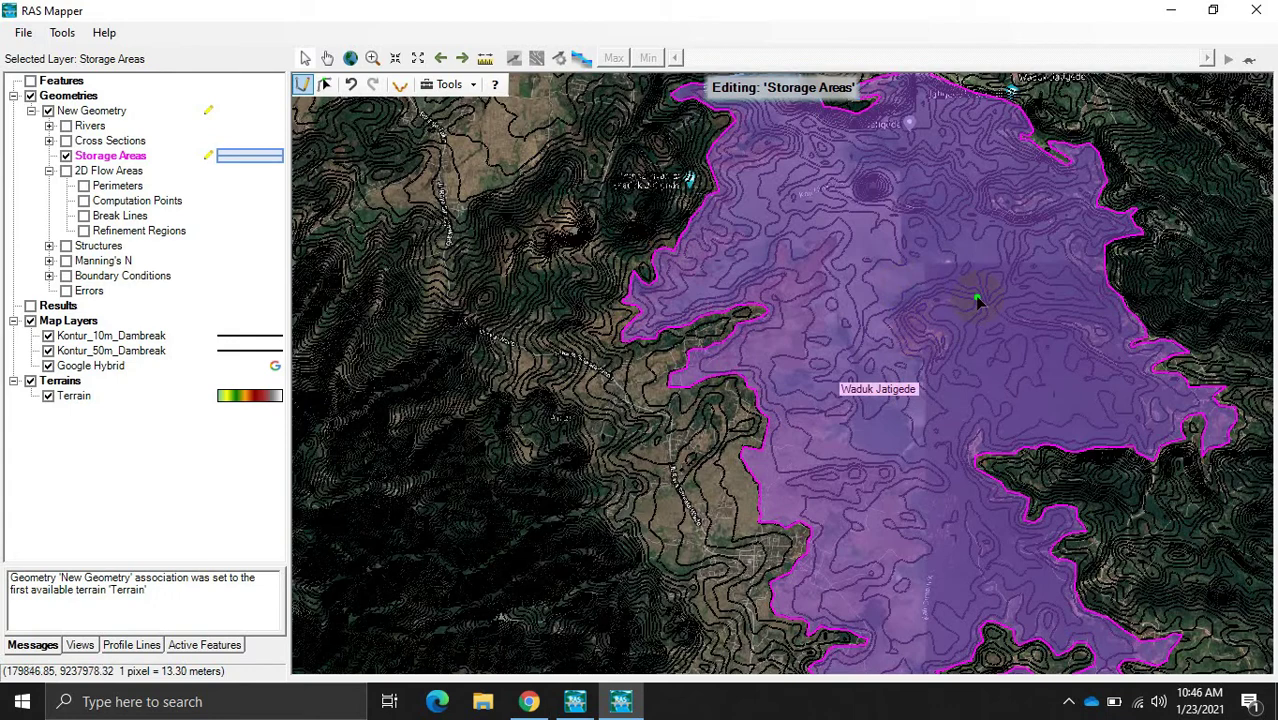
left_click_drag(1128, 172, 933, 510)
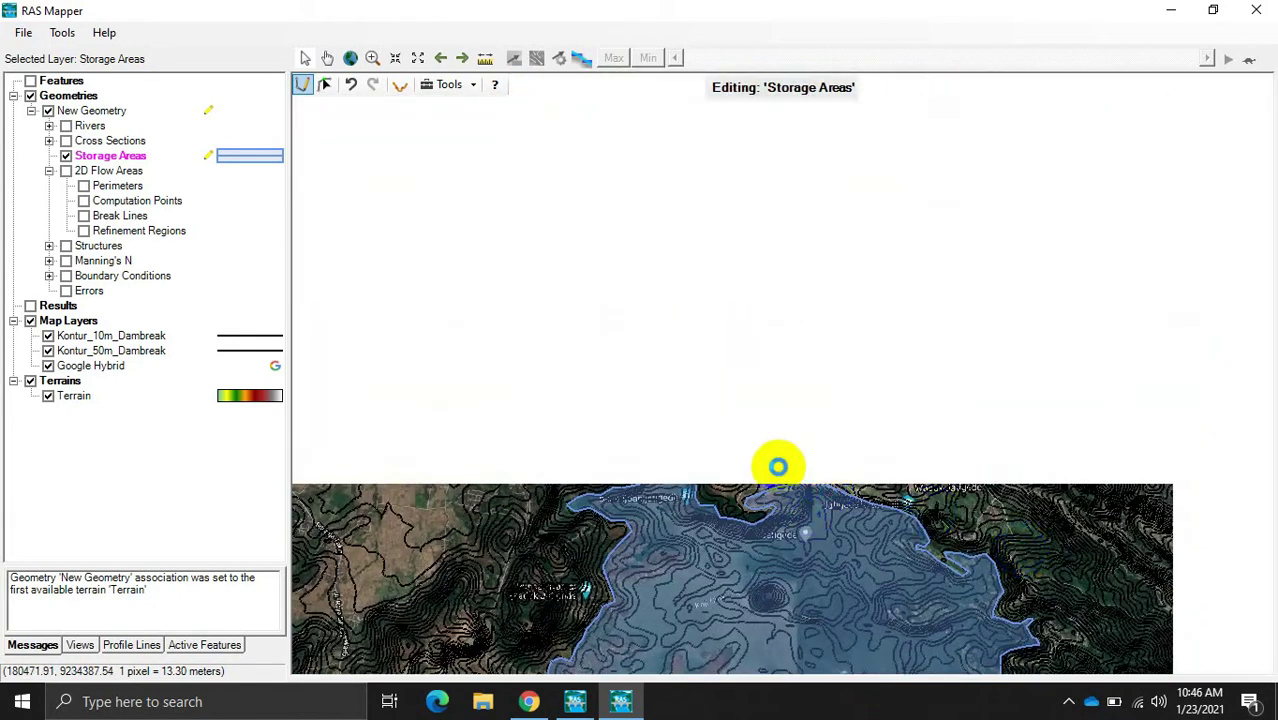
left_click(778, 466)
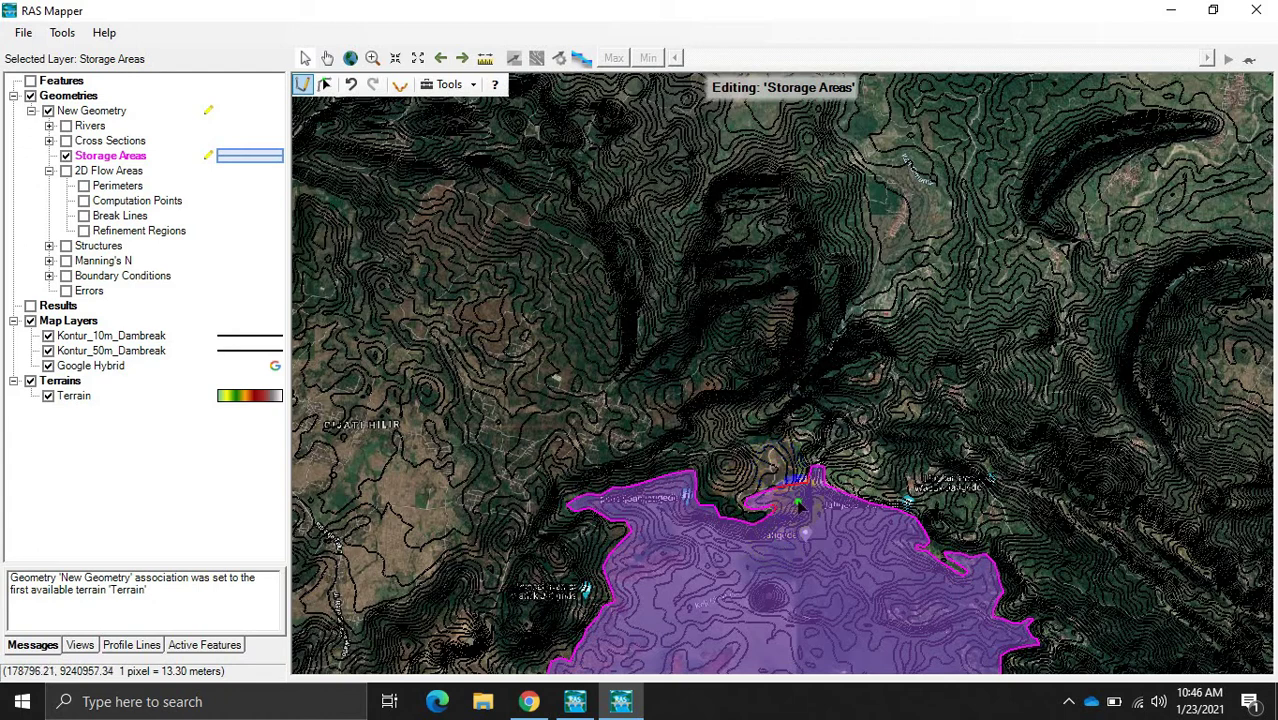
scroll(828, 455, "up", 3)
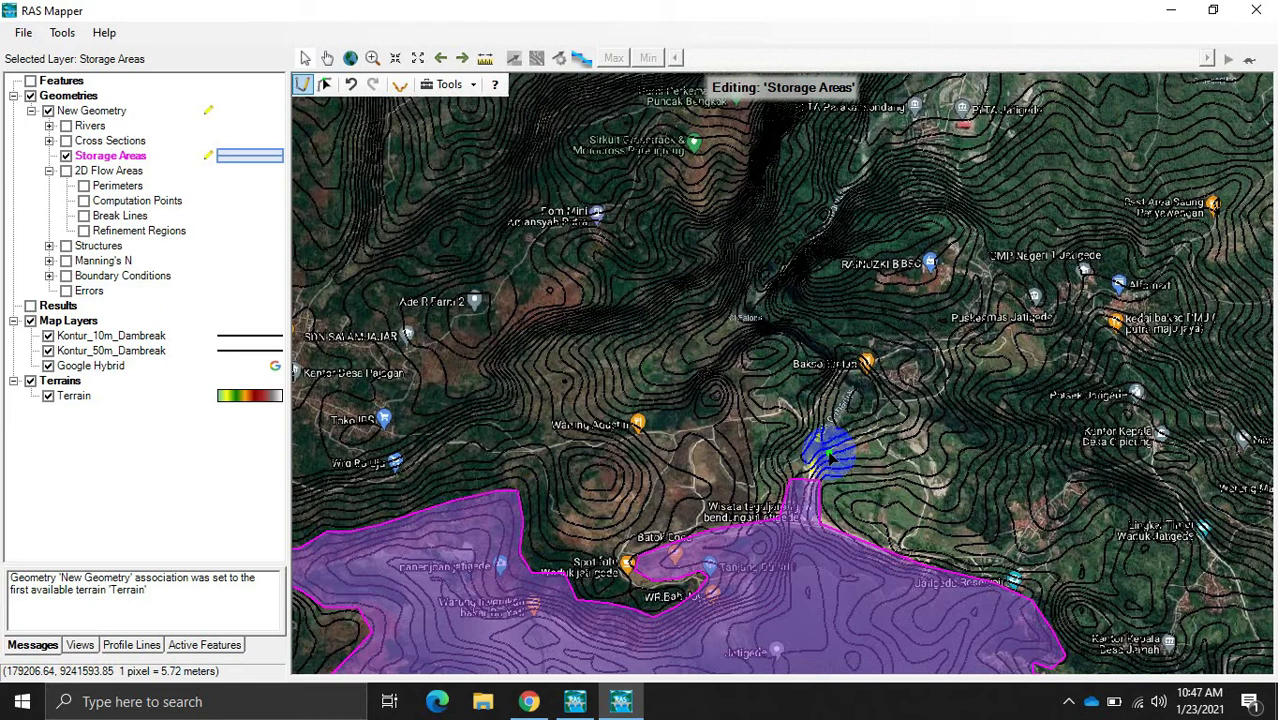
scroll(814, 526, "up", 2)
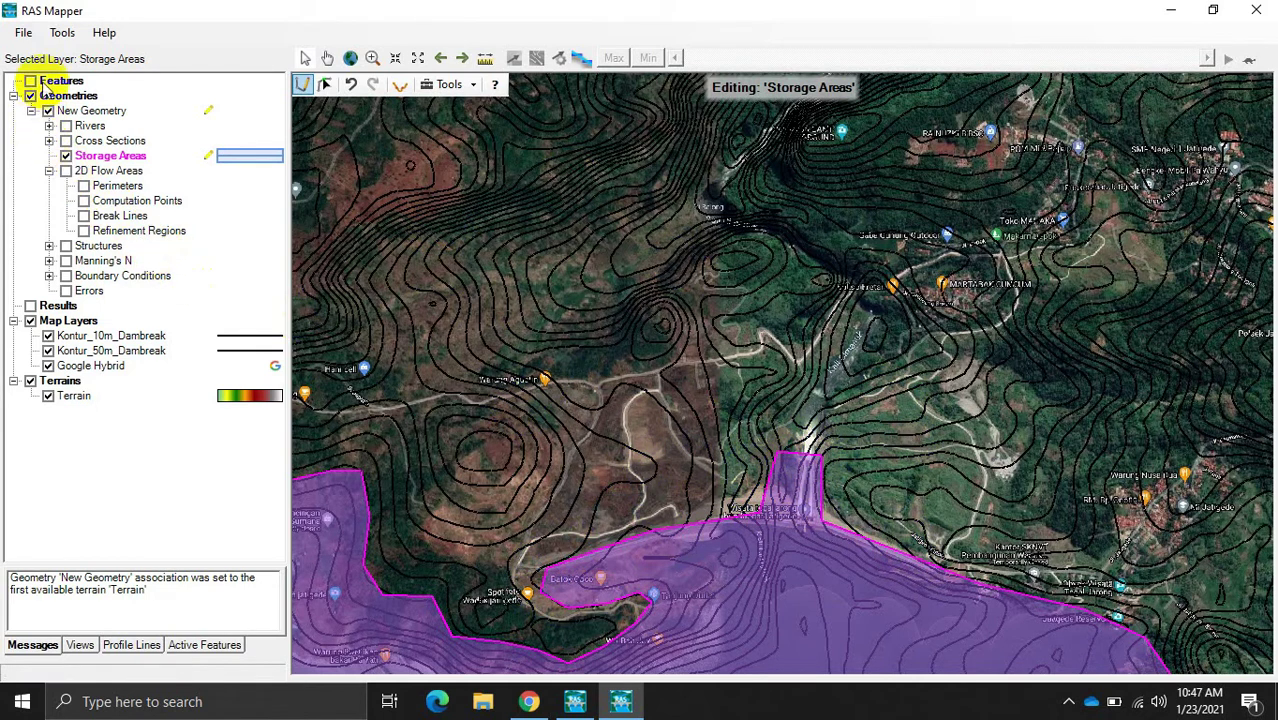
left_click(66, 171)
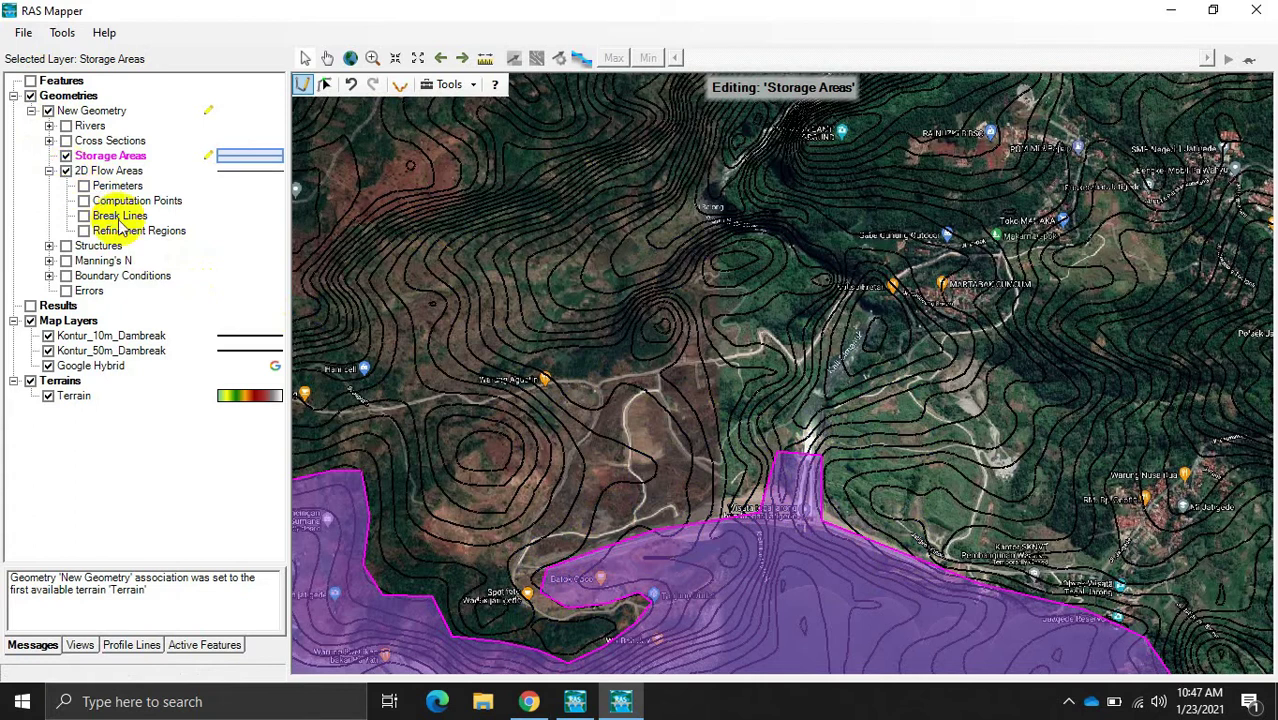
Step: Stop editing the Storage Areas layer and save the edits to New Geometry
right_click(147, 163)
left_click(170, 189)
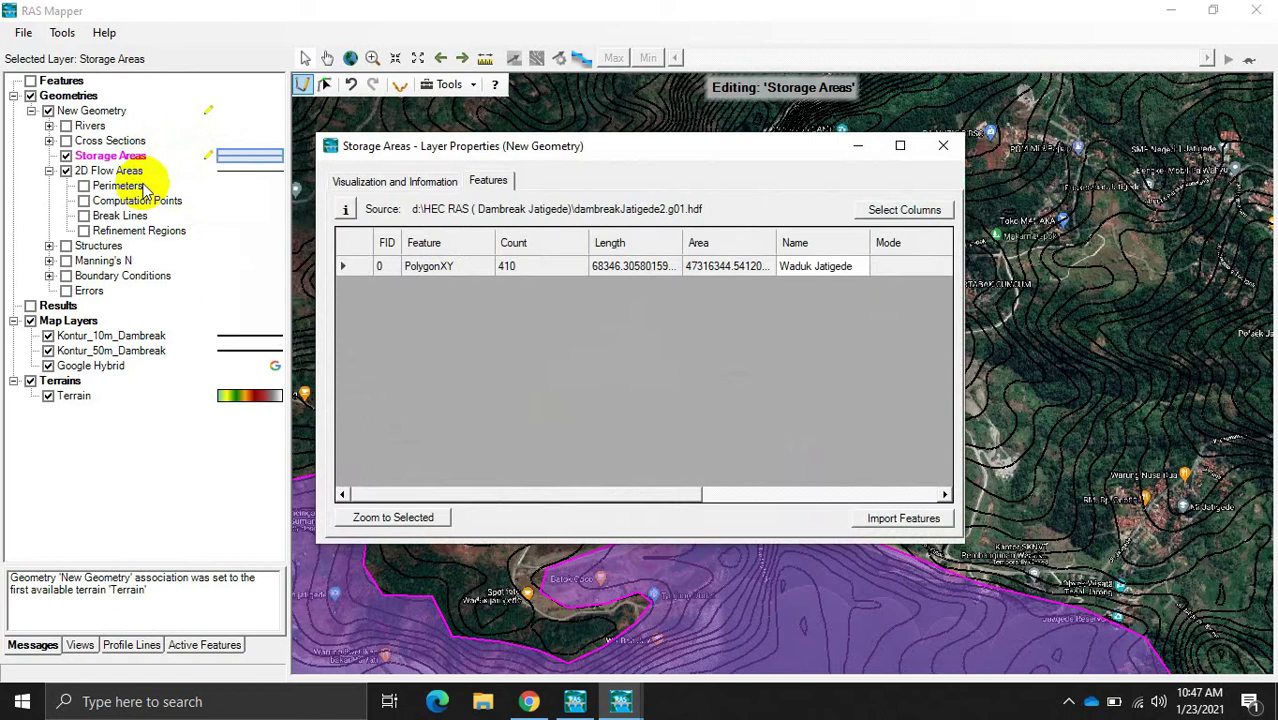
left_click(943, 145)
right_click(151, 157)
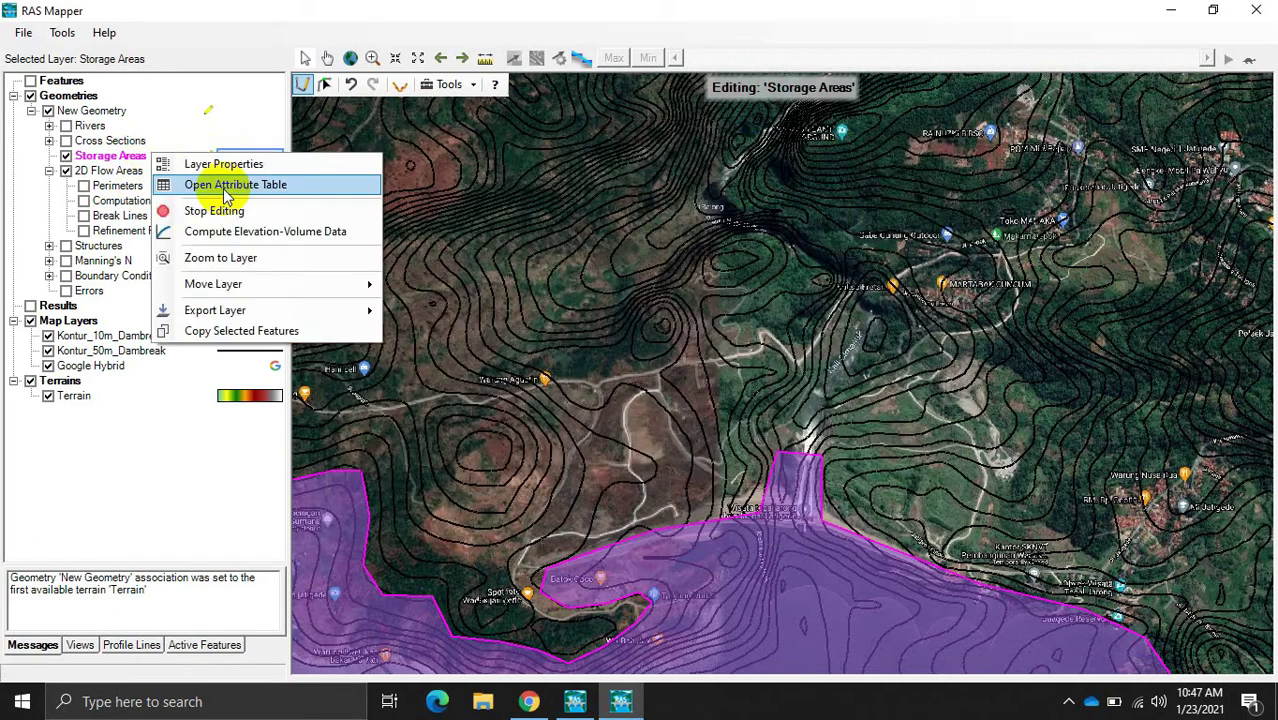
left_click(213, 212)
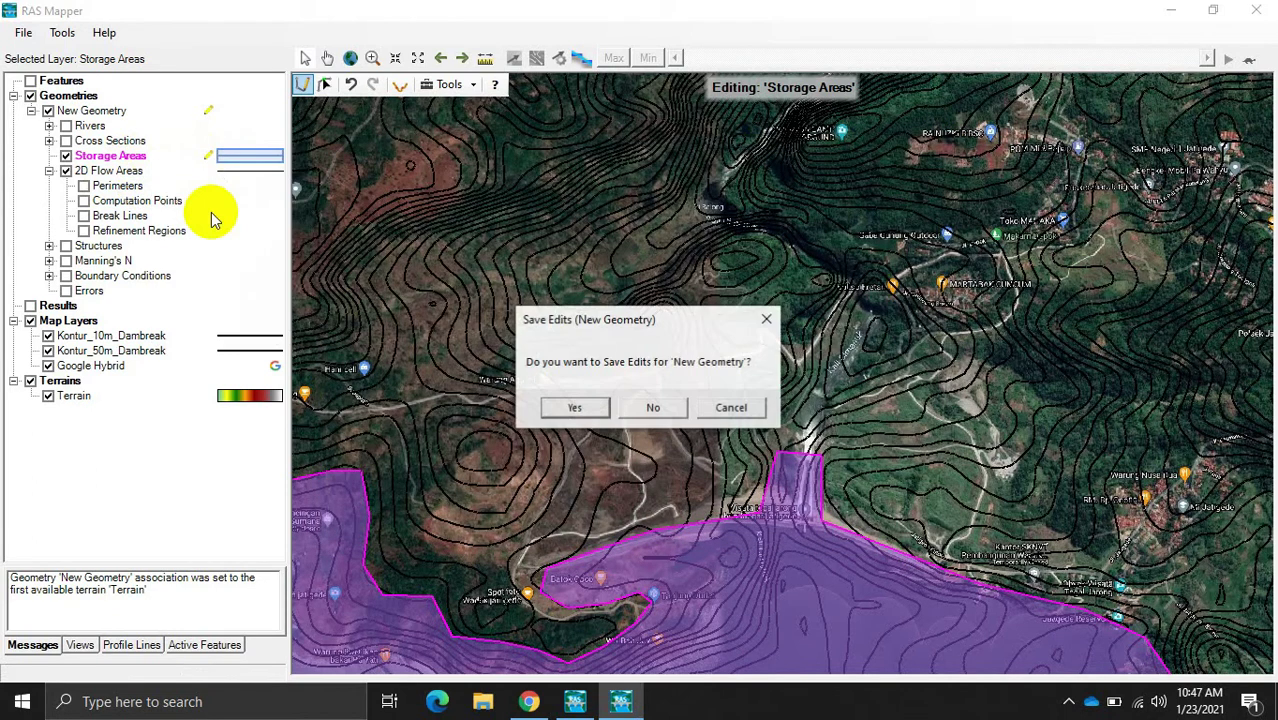
left_click(570, 405)
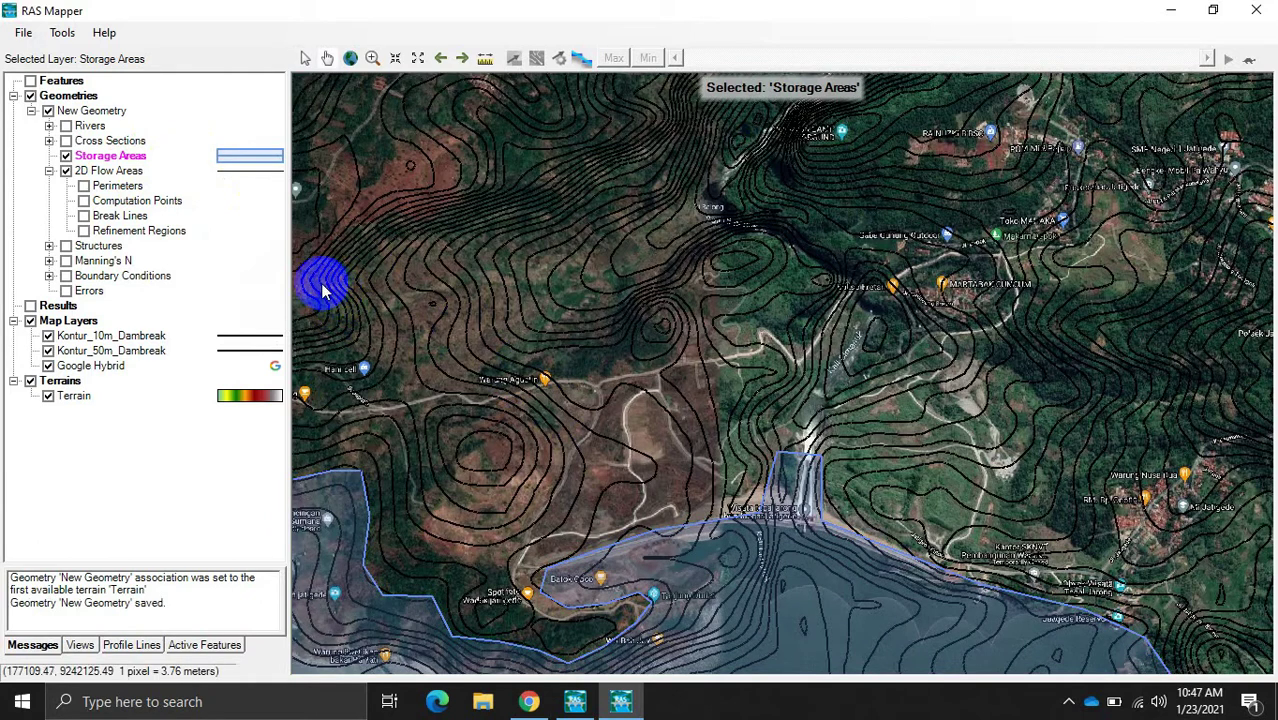
Step: Start editing the 2D Flow Areas layer, then turn on and select its Perimeters sublayer
right_click(135, 174)
left_click(195, 216)
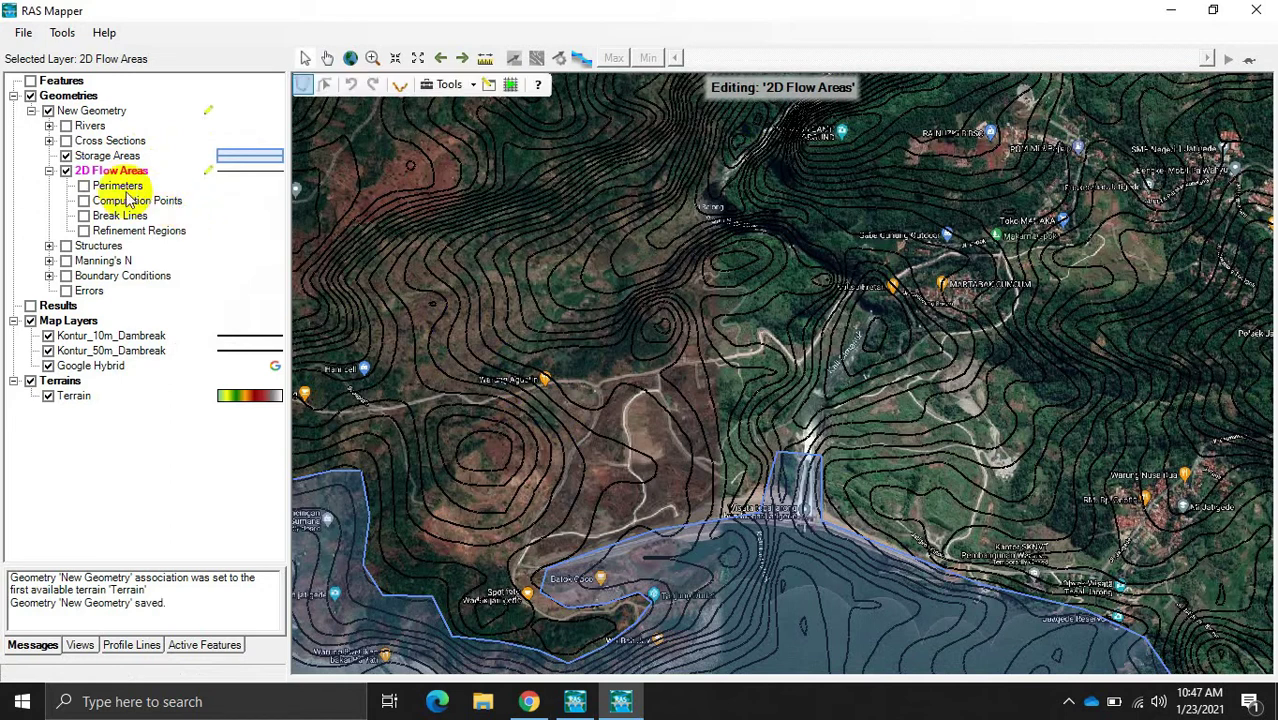
left_click(83, 186)
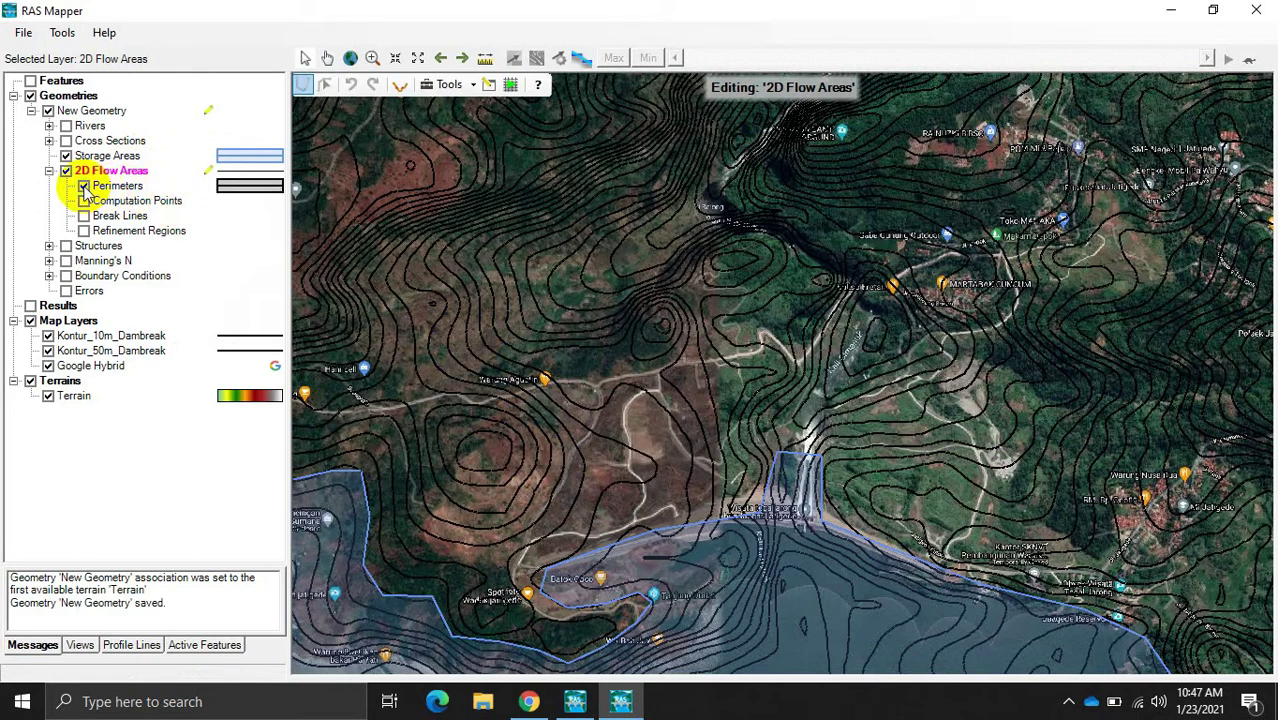
right_click(137, 188)
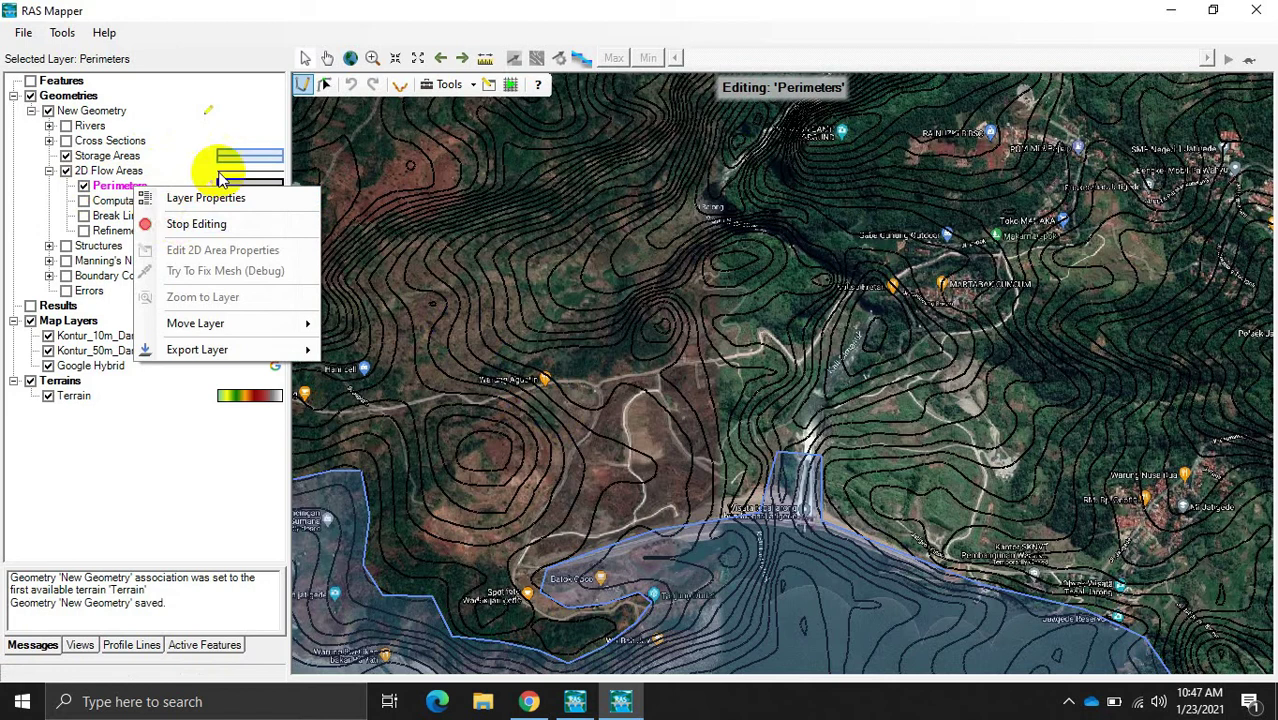
left_click(115, 190)
Step: Start a new 2D flow area perimeter on the river just below the dam and trace its eastern side downstream along the valley
left_click(302, 84)
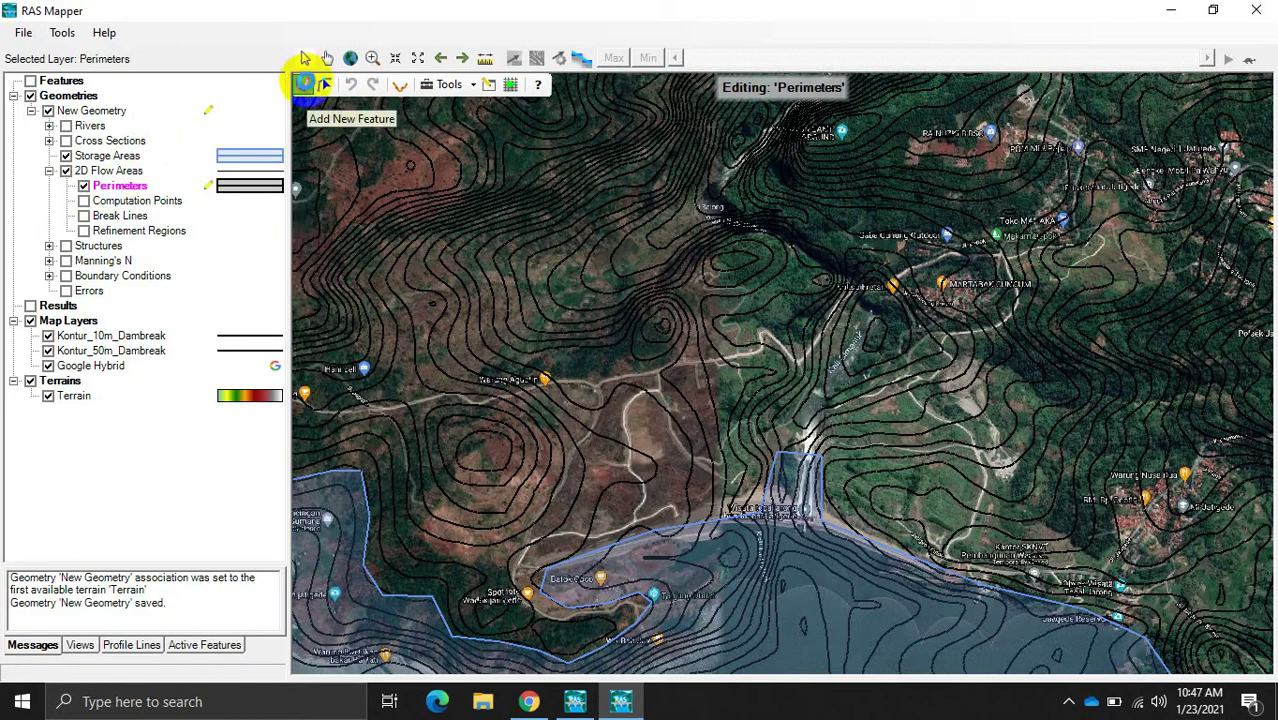
left_click(652, 221)
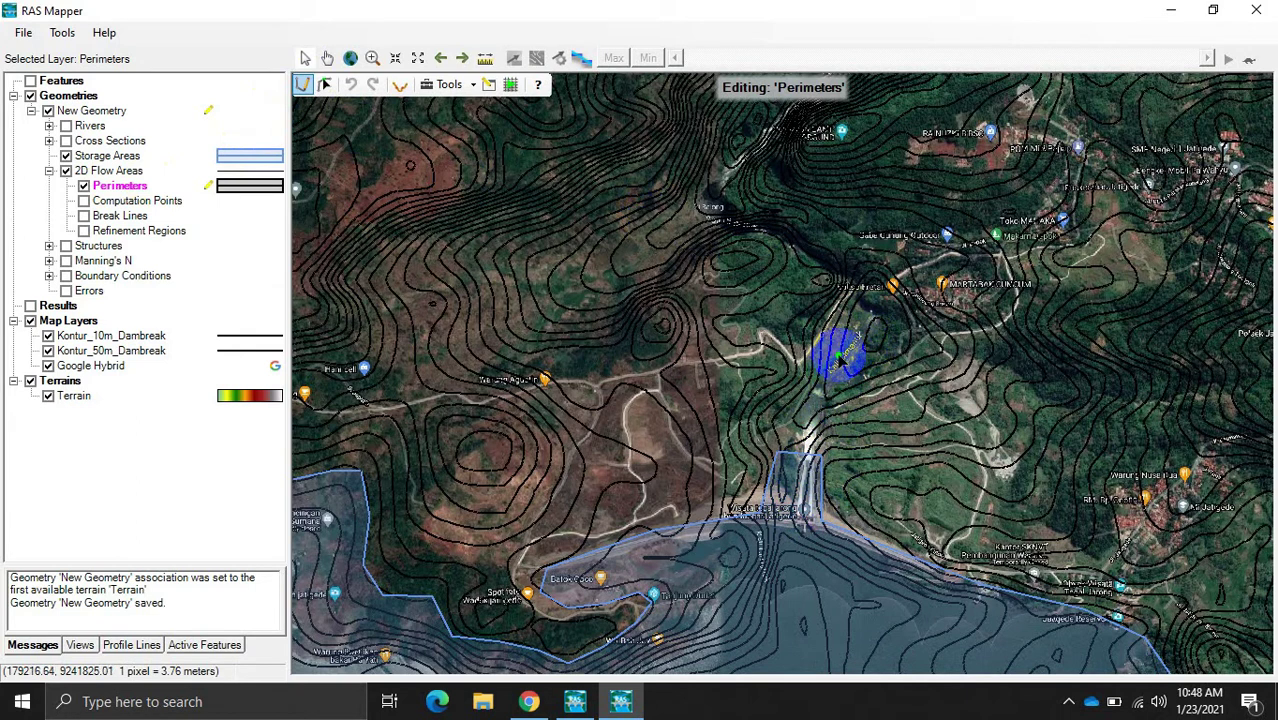
double_click(856, 365)
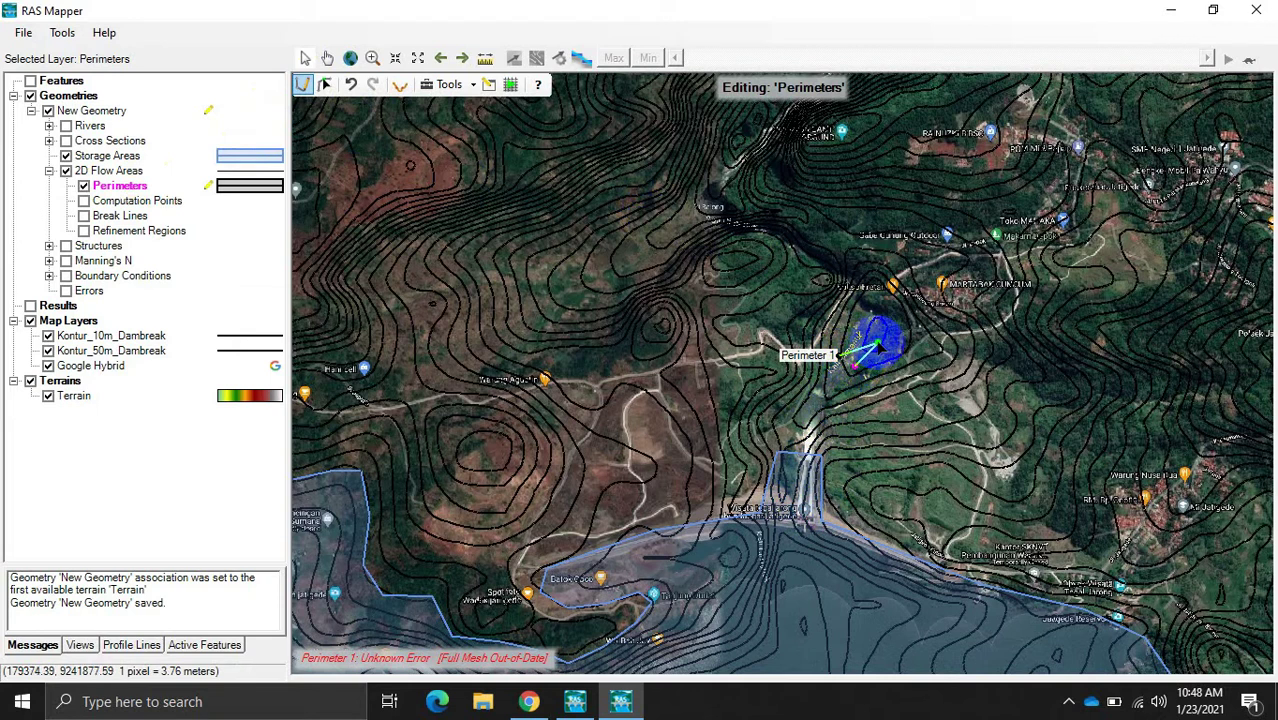
left_click_drag(883, 340, 802, 506)
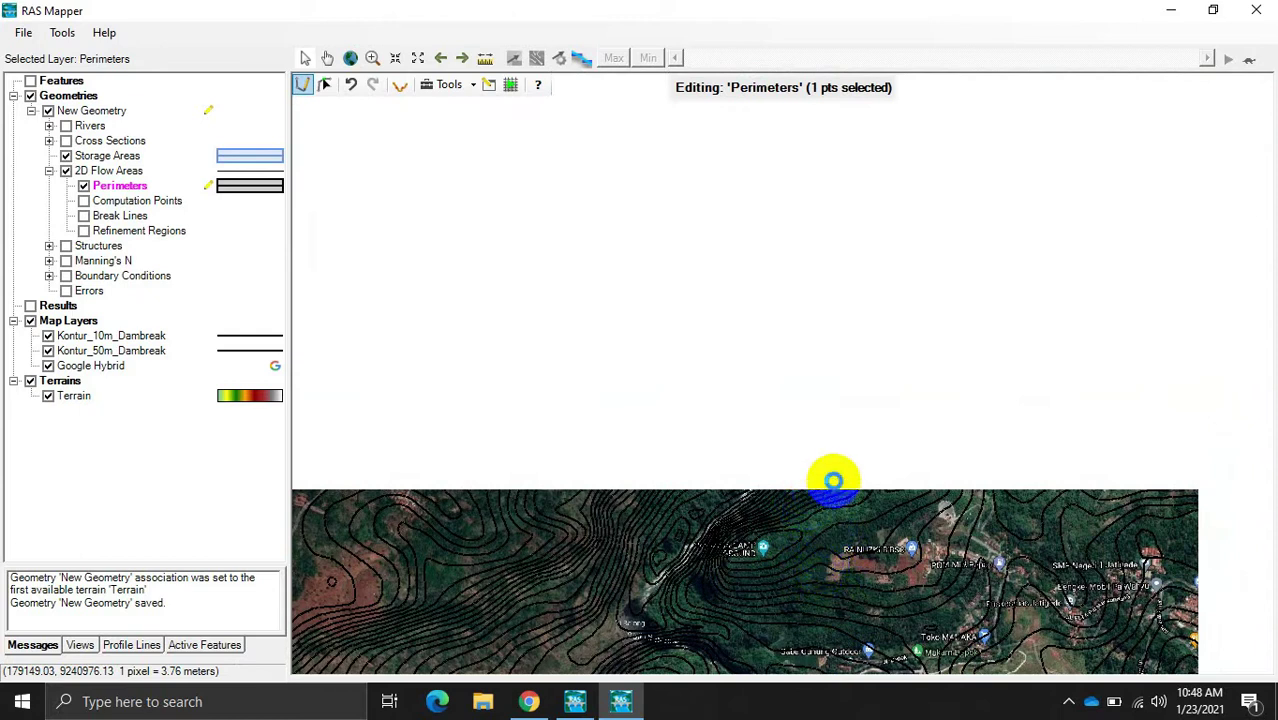
left_click_drag(831, 467, 910, 605)
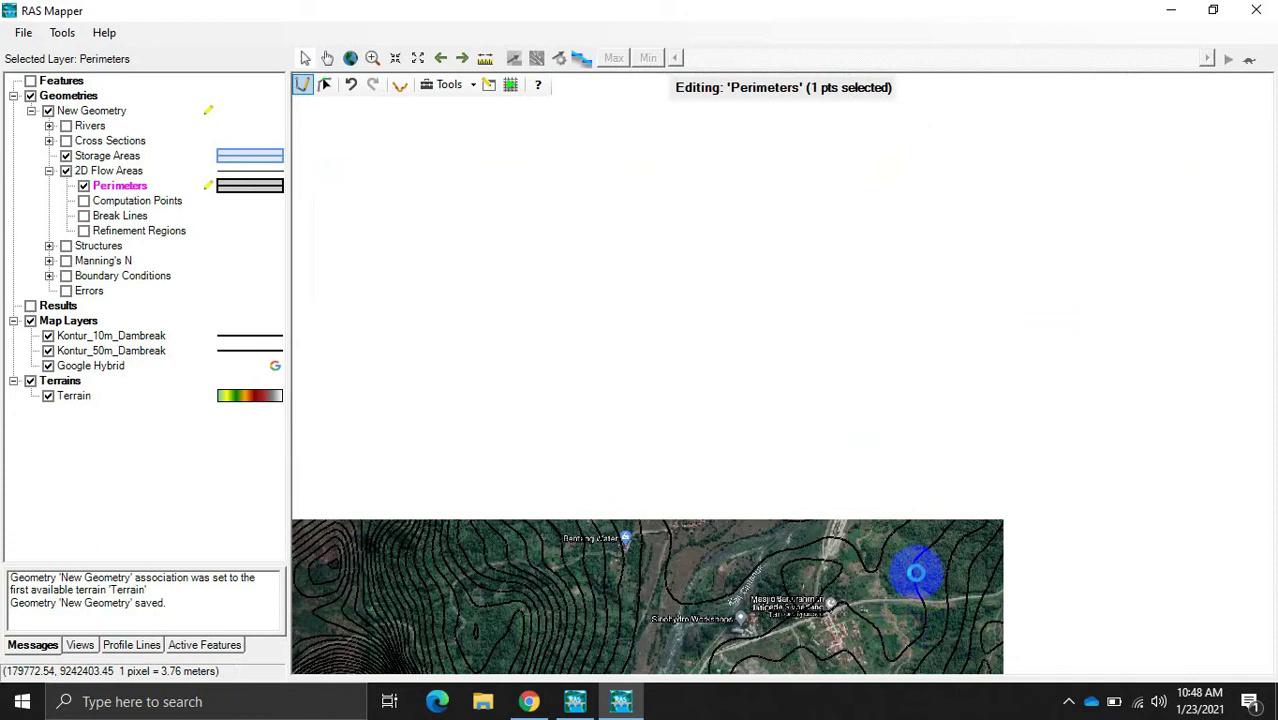
left_click_drag(920, 577, 783, 657)
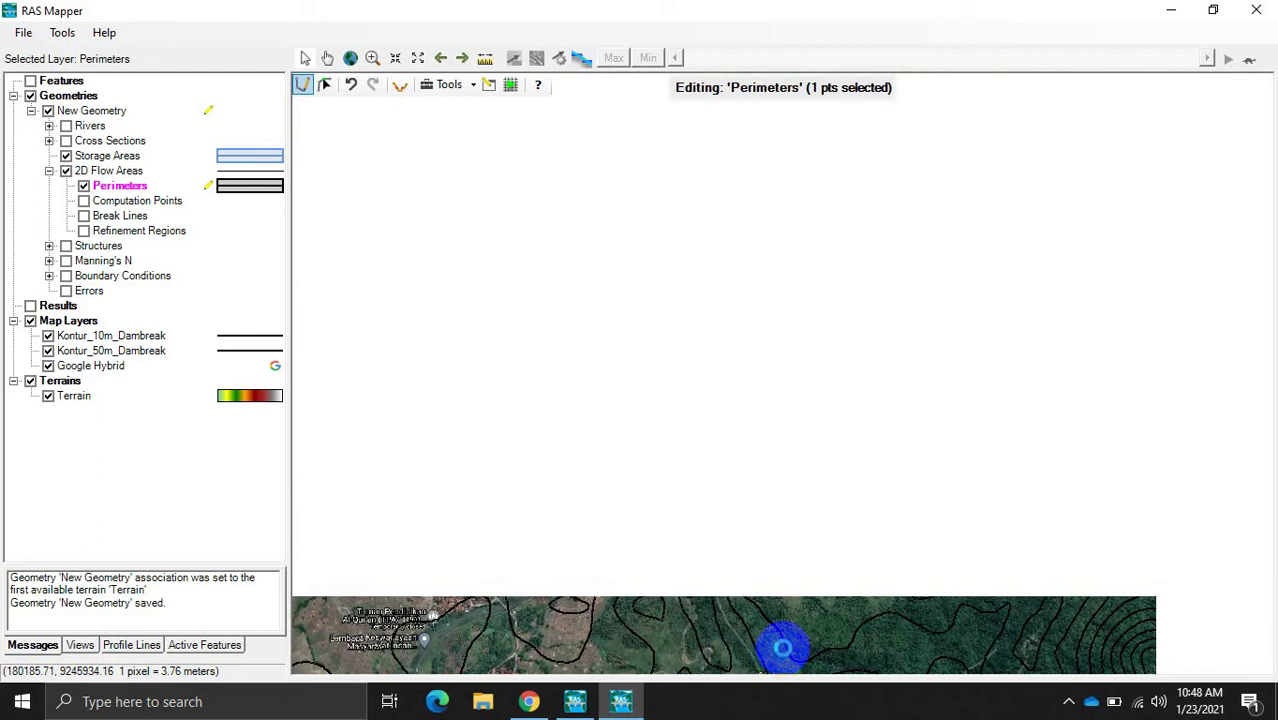
left_click_drag(783, 622, 1061, 660)
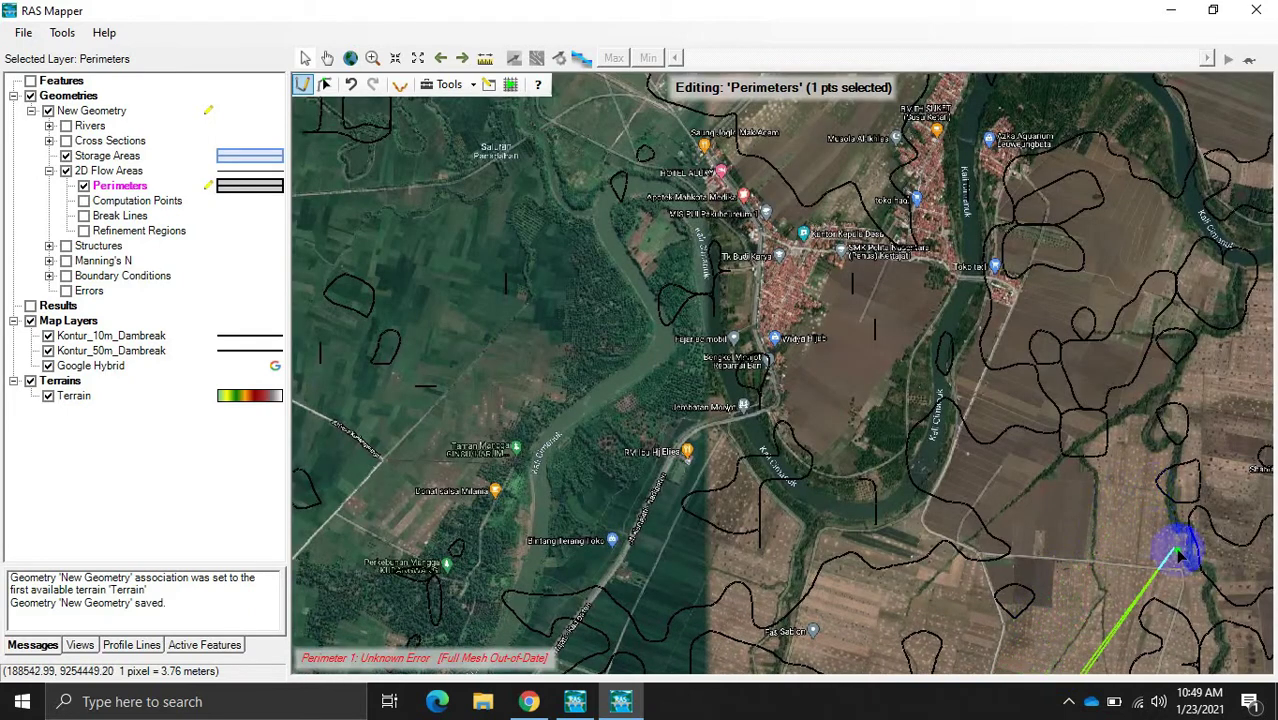
Step: Extend the perimeter's eastern side across the farmland east of Kali Cimanuk and around the south and east of Balida village
left_click_drag(1165, 600, 571, 522)
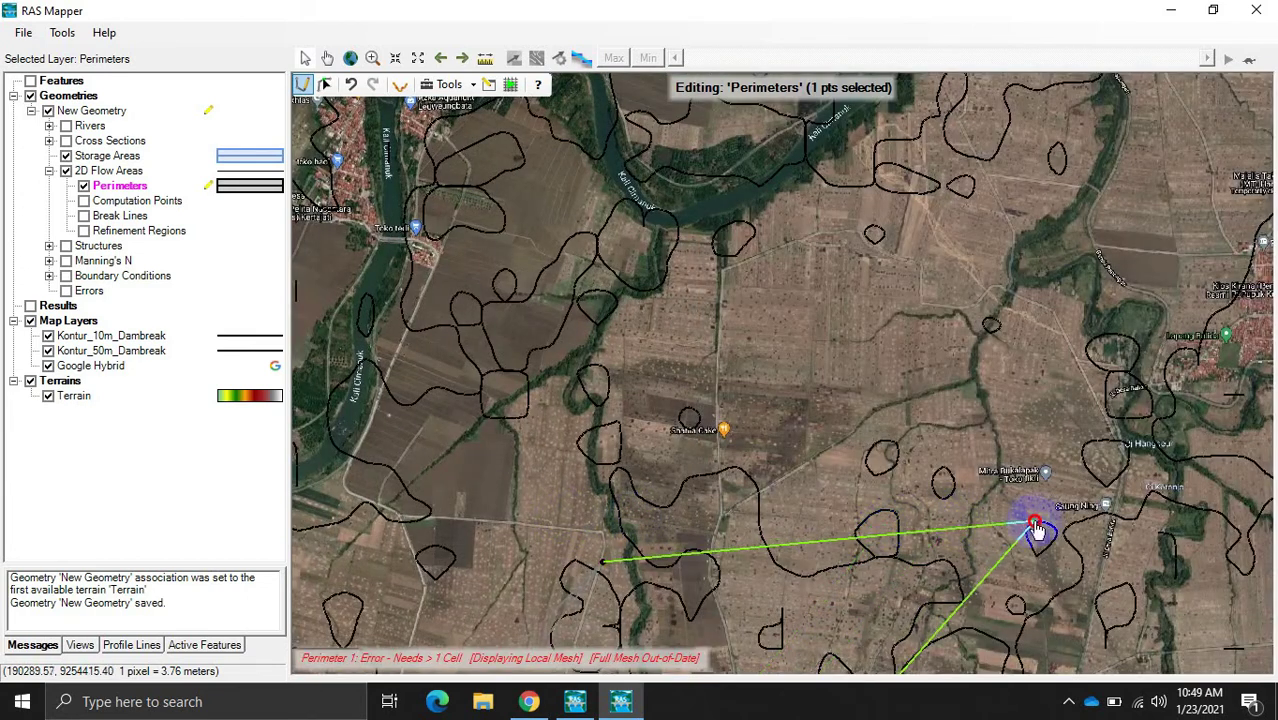
left_click(1033, 520)
left_click_drag(1198, 414, 763, 588)
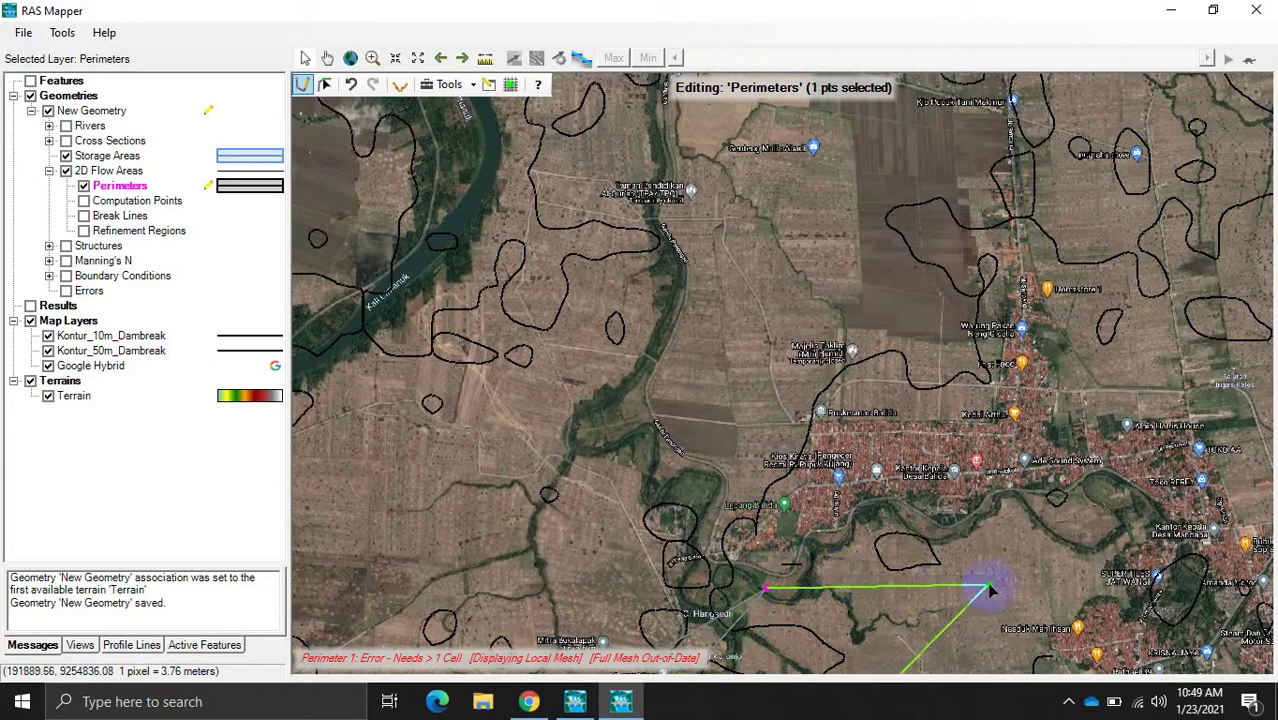
left_click(1010, 580)
left_click(1131, 522)
left_click(1171, 413)
left_click(1173, 297)
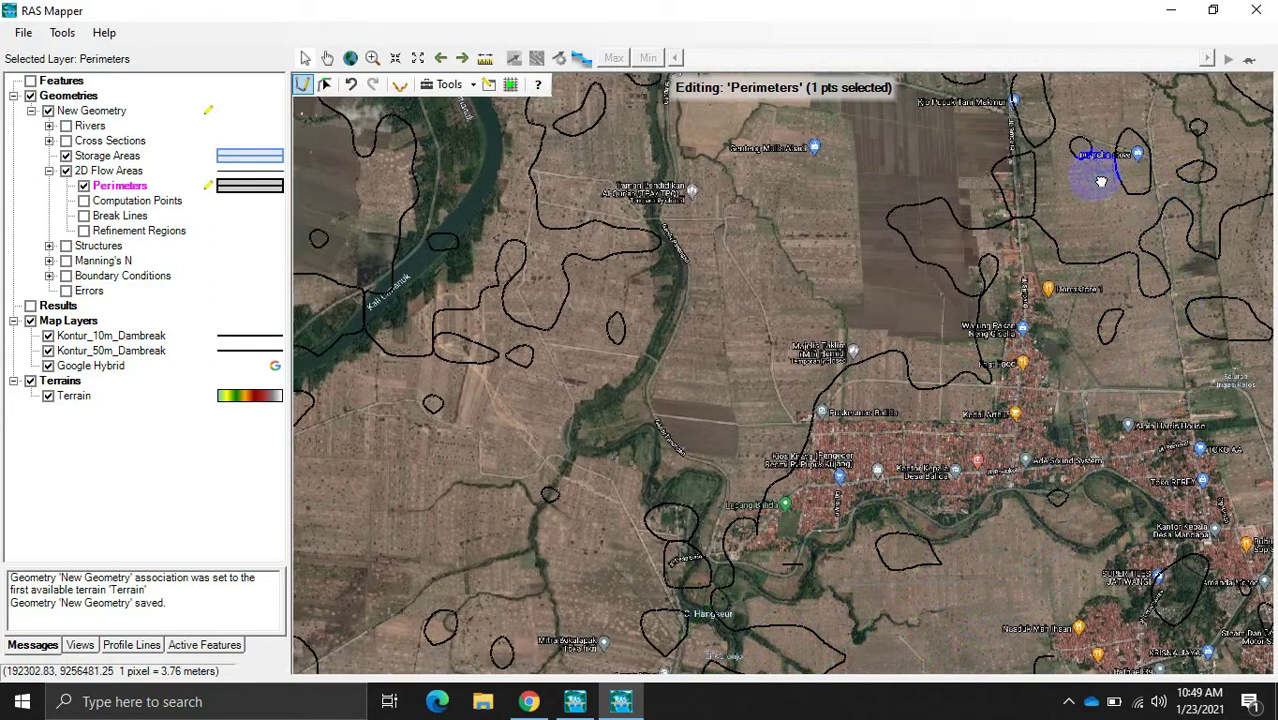
Step: Continue the perimeter north across the Cikopo-Palimanan toll road and around the eastern side of the villages beyond it
left_click_drag(1093, 177, 1144, 590)
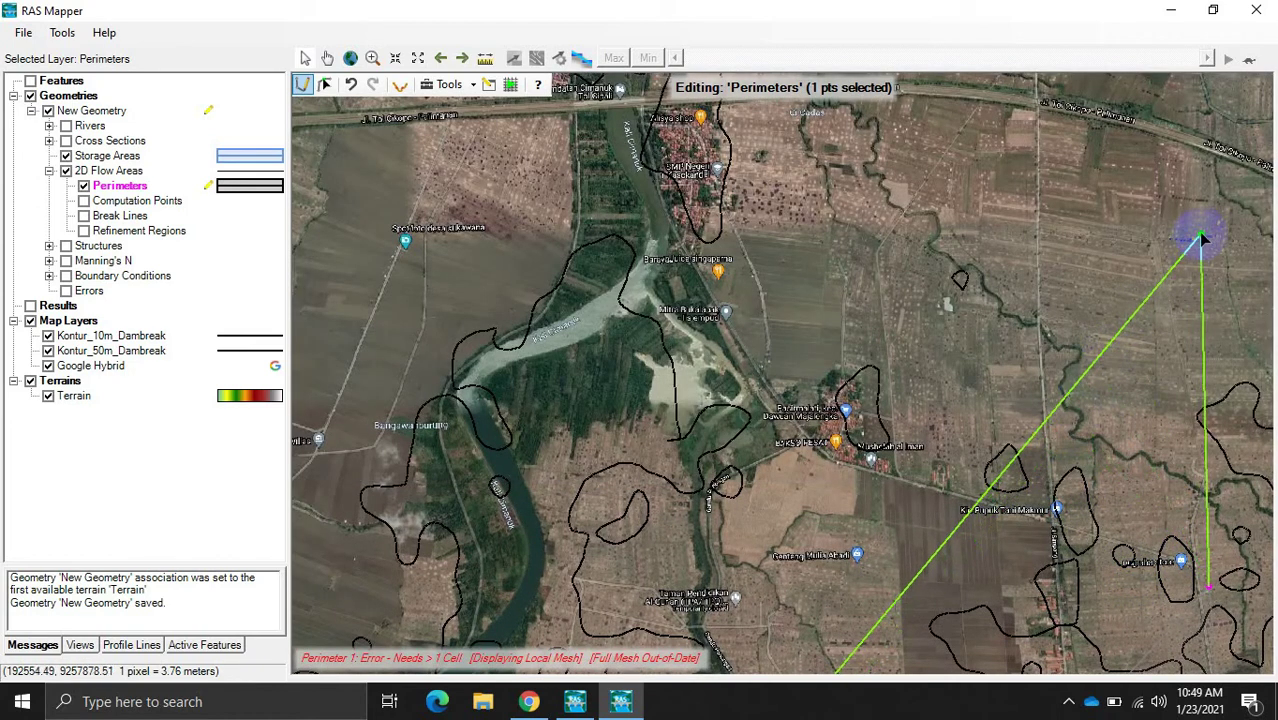
left_click_drag(1209, 94, 1170, 587)
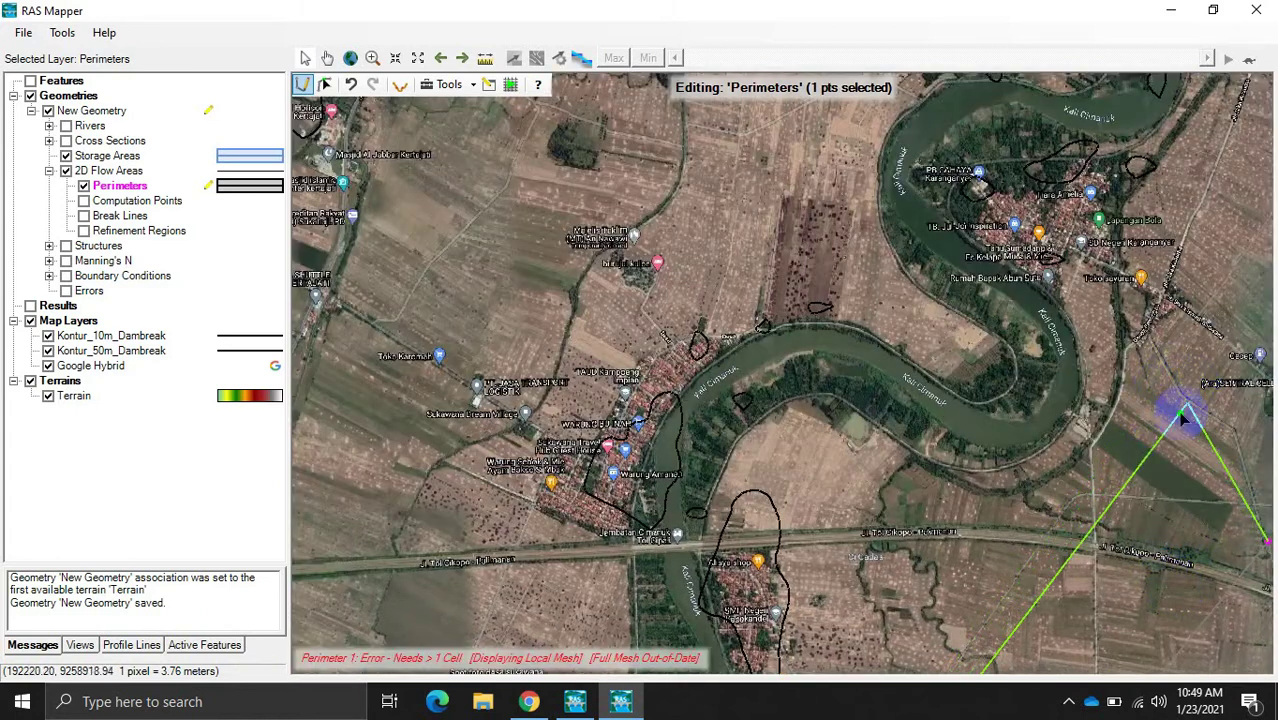
left_click_drag(1175, 408, 727, 400)
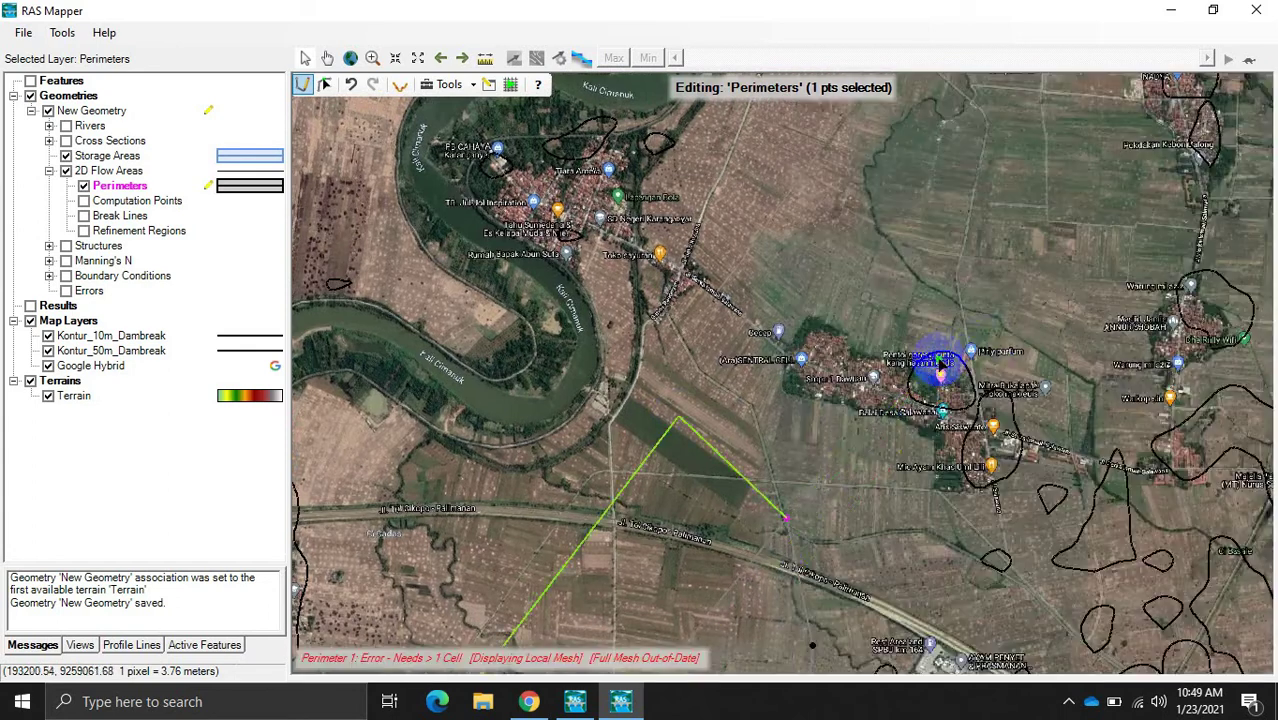
left_click(1072, 287)
left_click(981, 536)
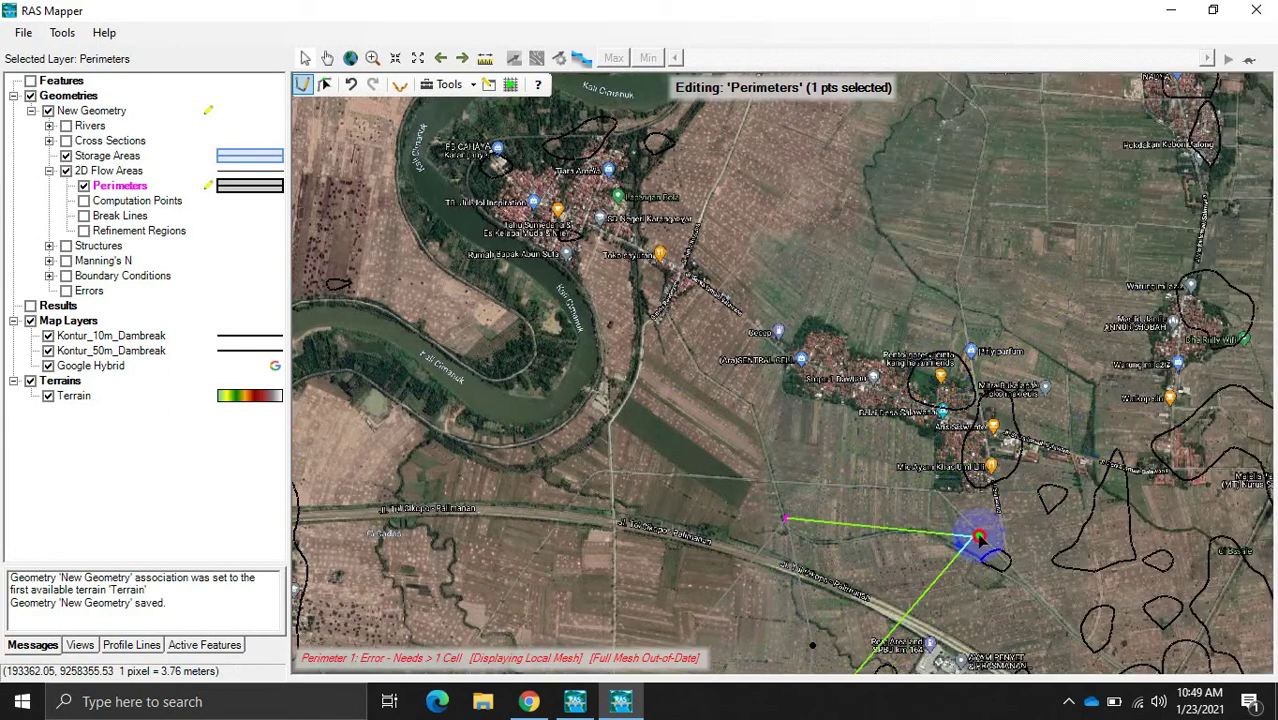
left_click(1218, 438)
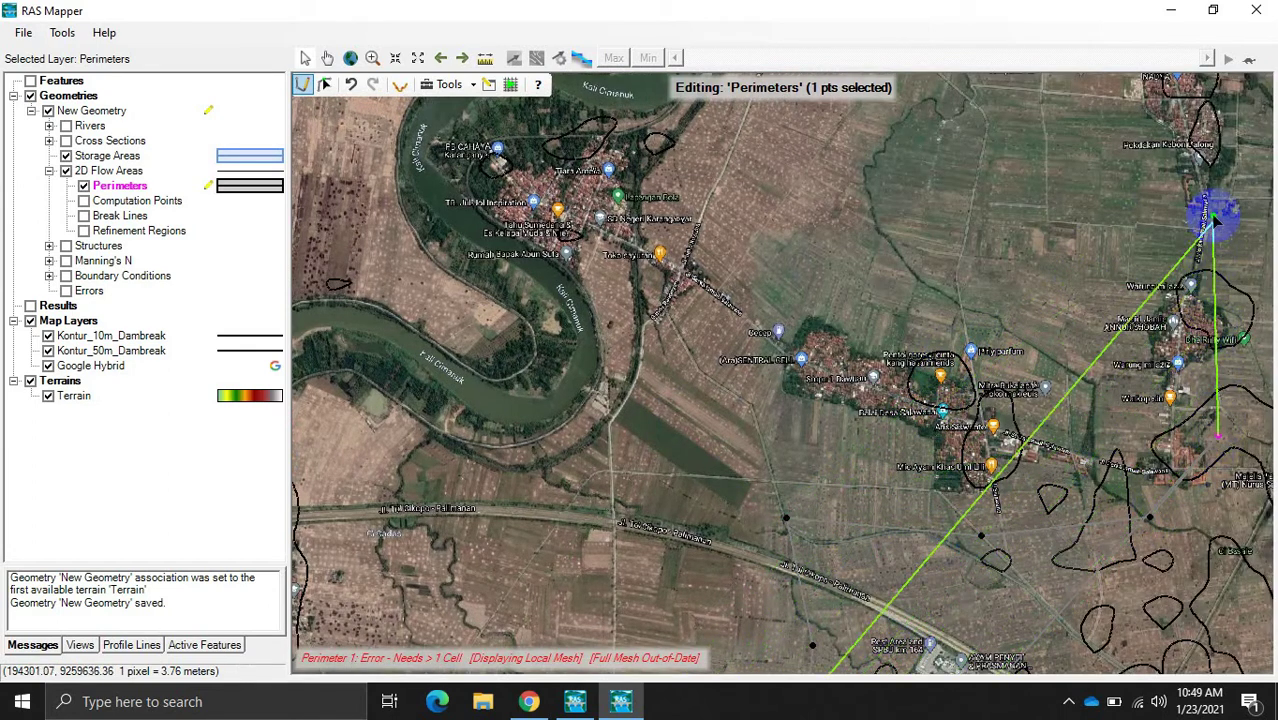
left_click(1227, 147)
Step: Carry the perimeter's eastern side northeast over the plain, keeping the Kali Cimanuk meanders and nearby villages inside the boundary
left_click_drag(1173, 184, 981, 637)
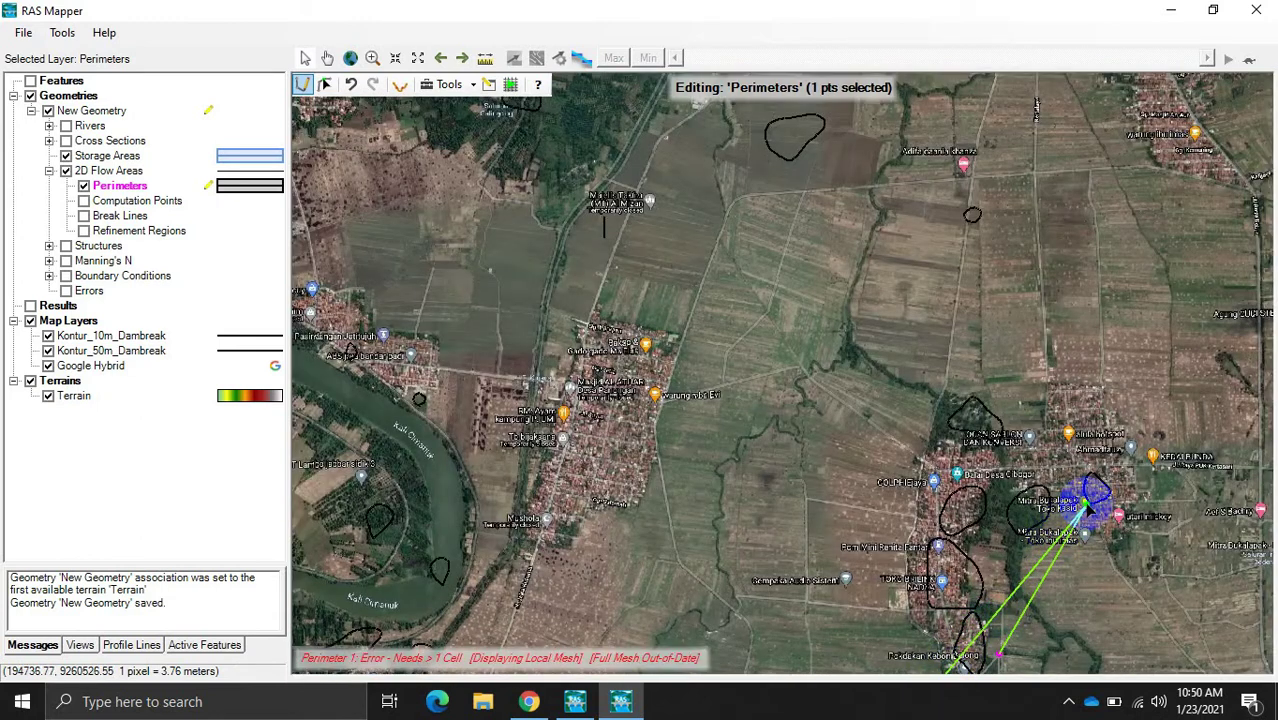
scroll(1022, 508, "down", 2)
scroll(1022, 508, "down", 3)
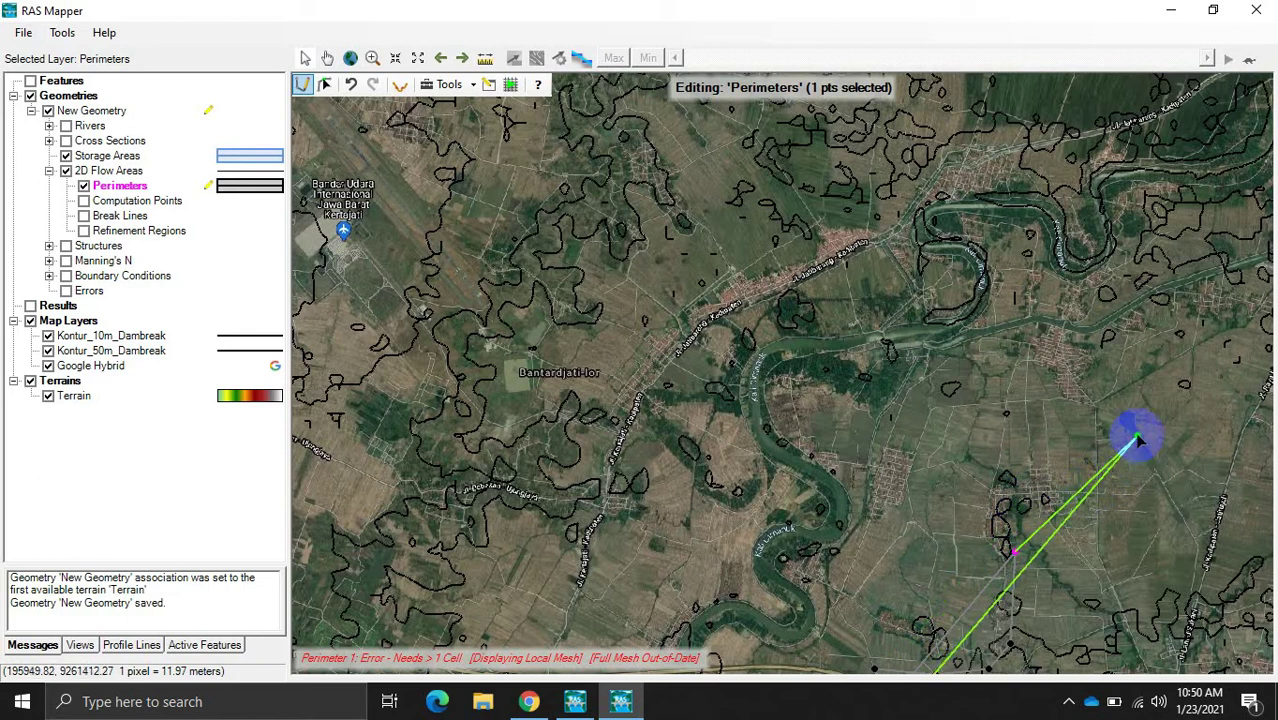
left_click_drag(1218, 368, 650, 414)
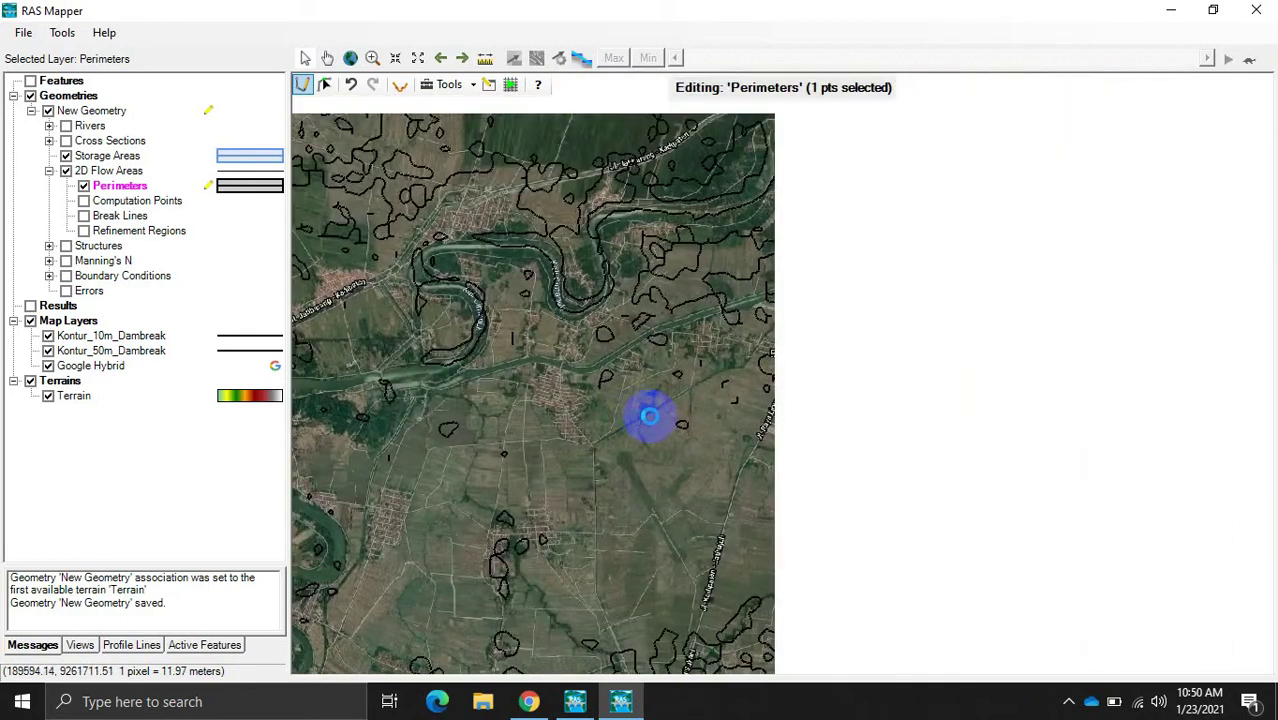
left_click(783, 406)
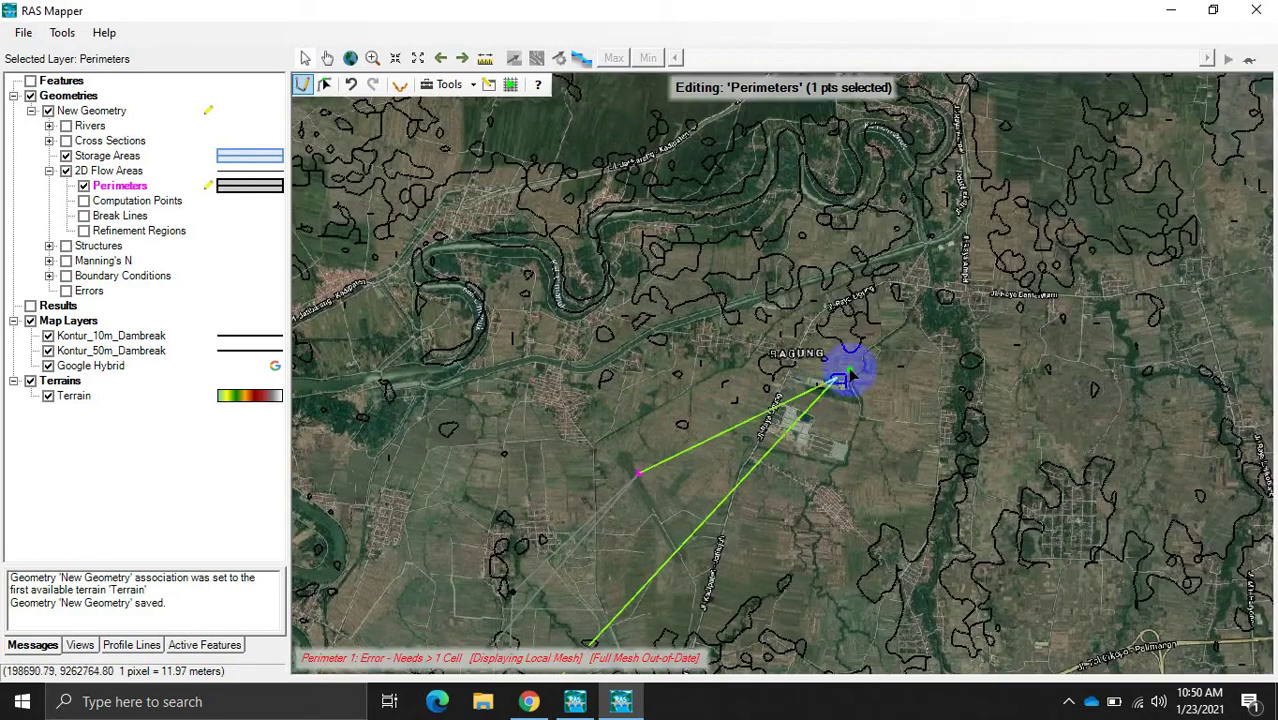
left_click(1183, 130)
left_click_drag(1060, 85, 1064, 477)
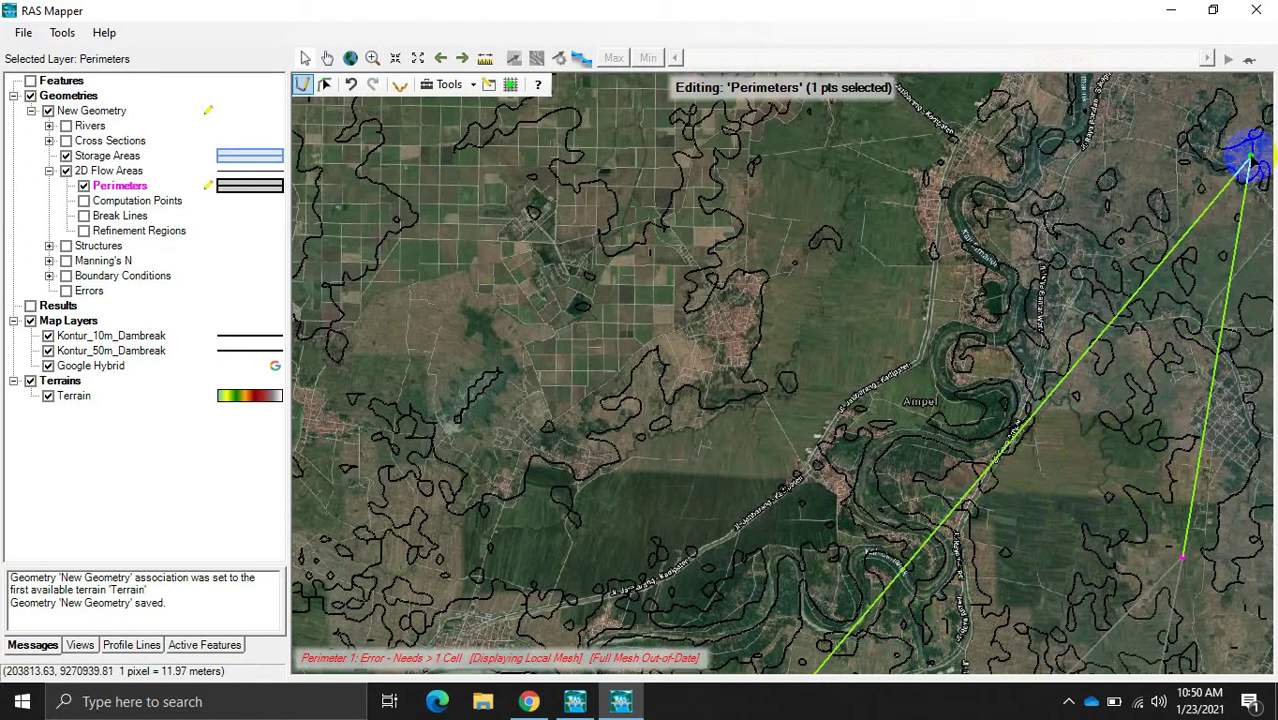
Step: Draw the perimeter's northern end beyond Ampel, crossing Kali Cimanuk and turning southwest over the gridded fields
left_click(1253, 492)
left_click(1265, 320)
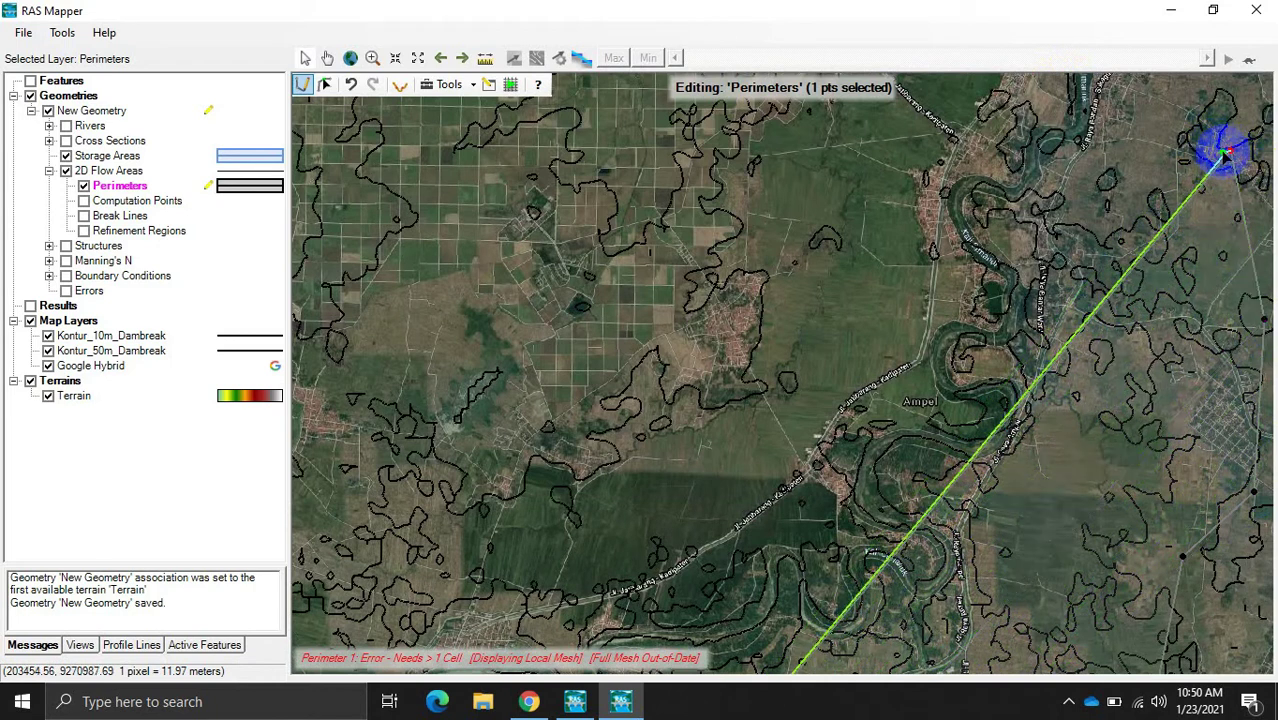
left_click(1113, 120)
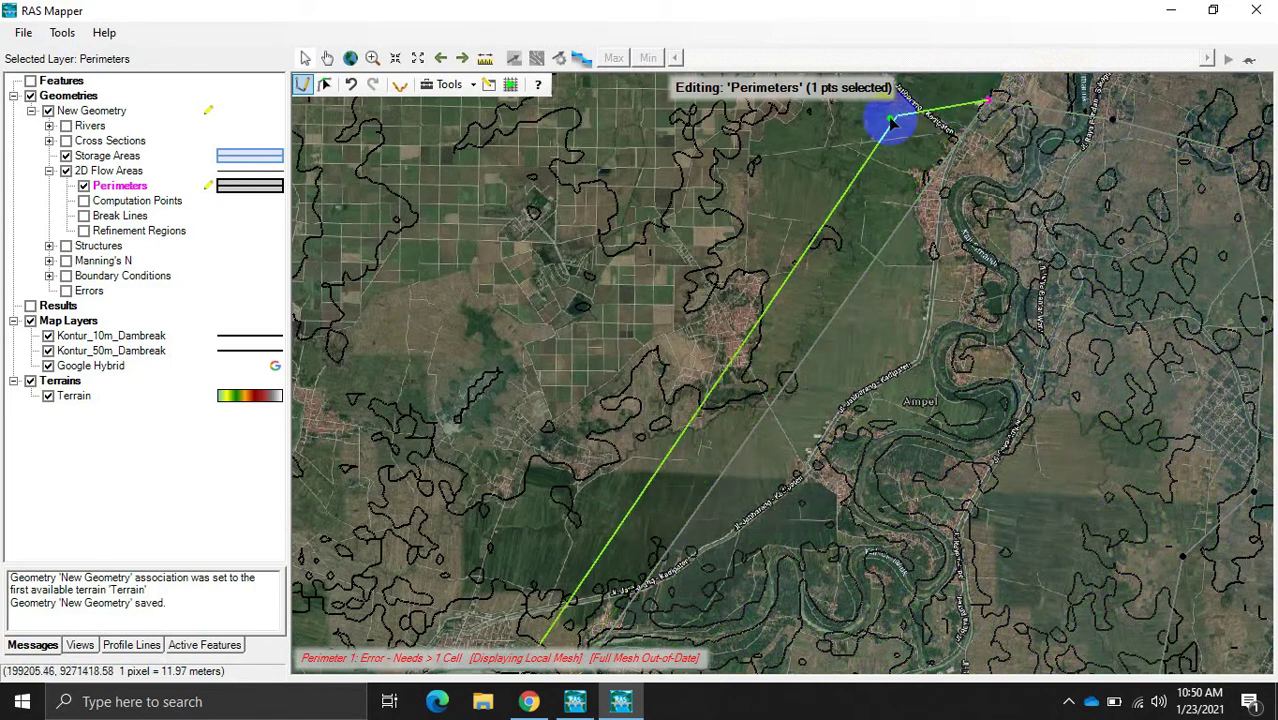
left_click(755, 146)
left_click(586, 260)
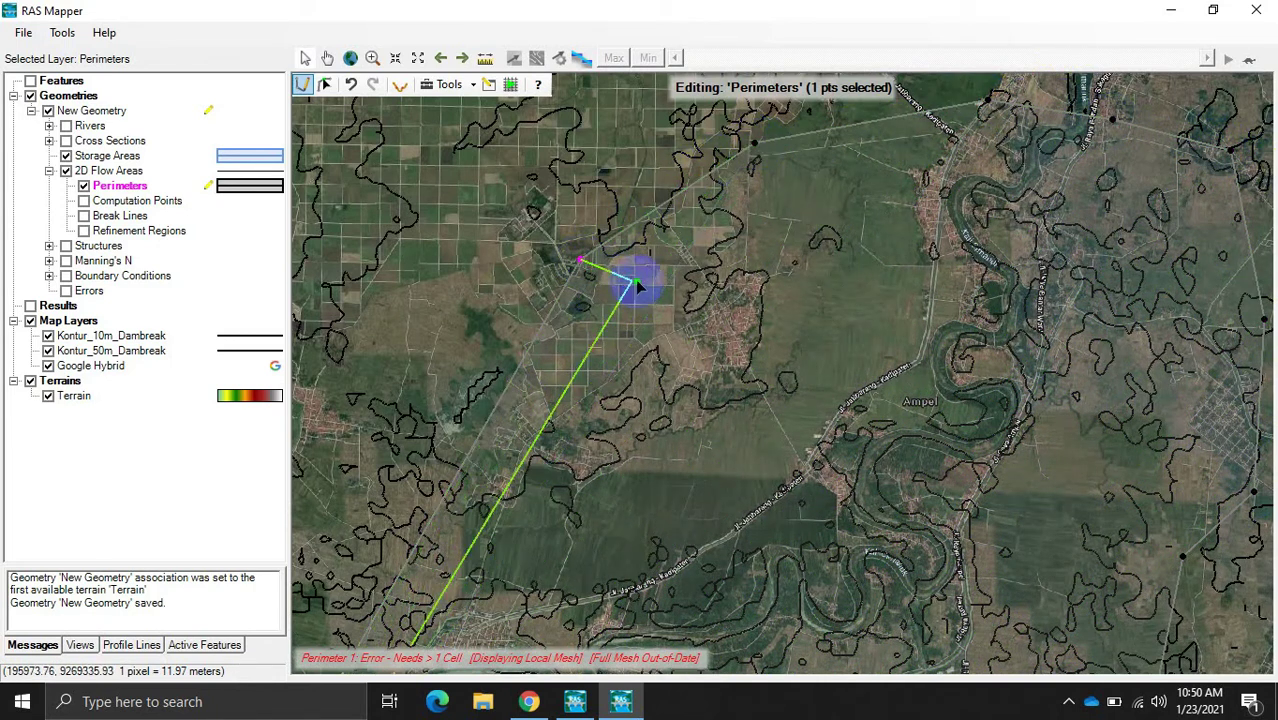
Step: Trace the perimeter's western side south past the Kertajati airport to the foot of the hills
scroll(1083, 423, "down", 2)
scroll(1083, 423, "down", 3)
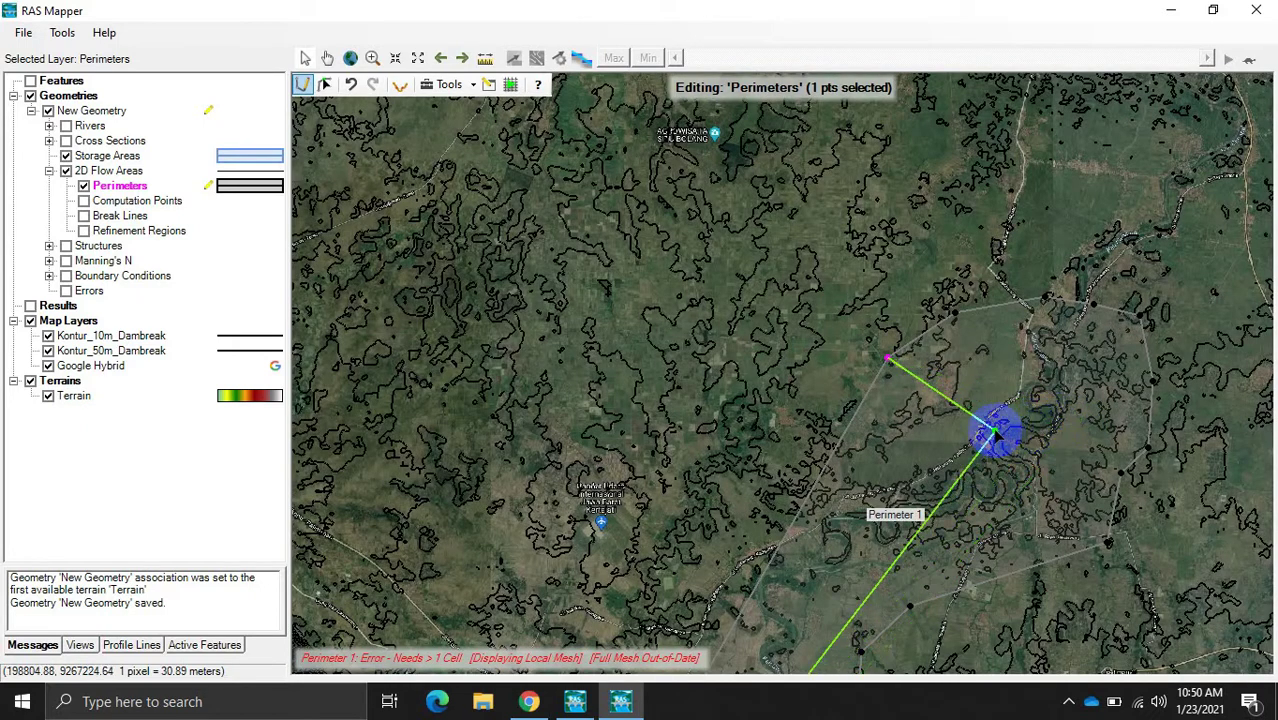
left_click_drag(929, 424, 1039, 257)
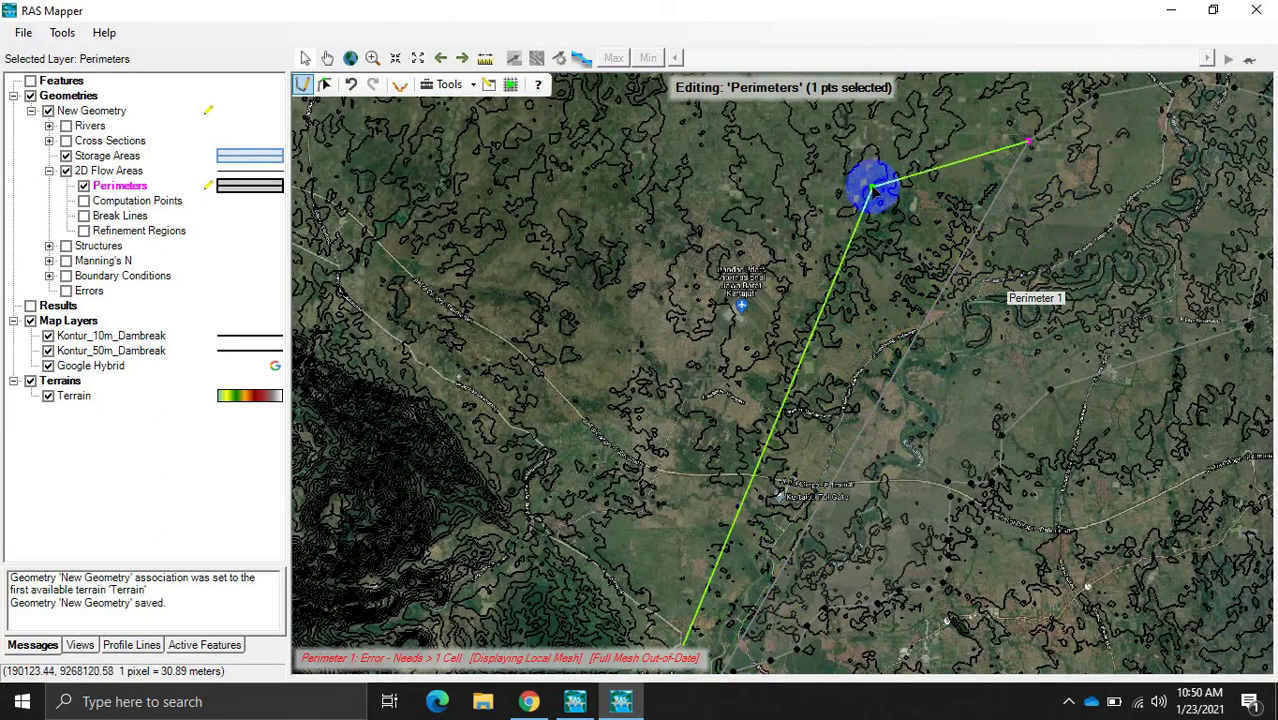
left_click(870, 191)
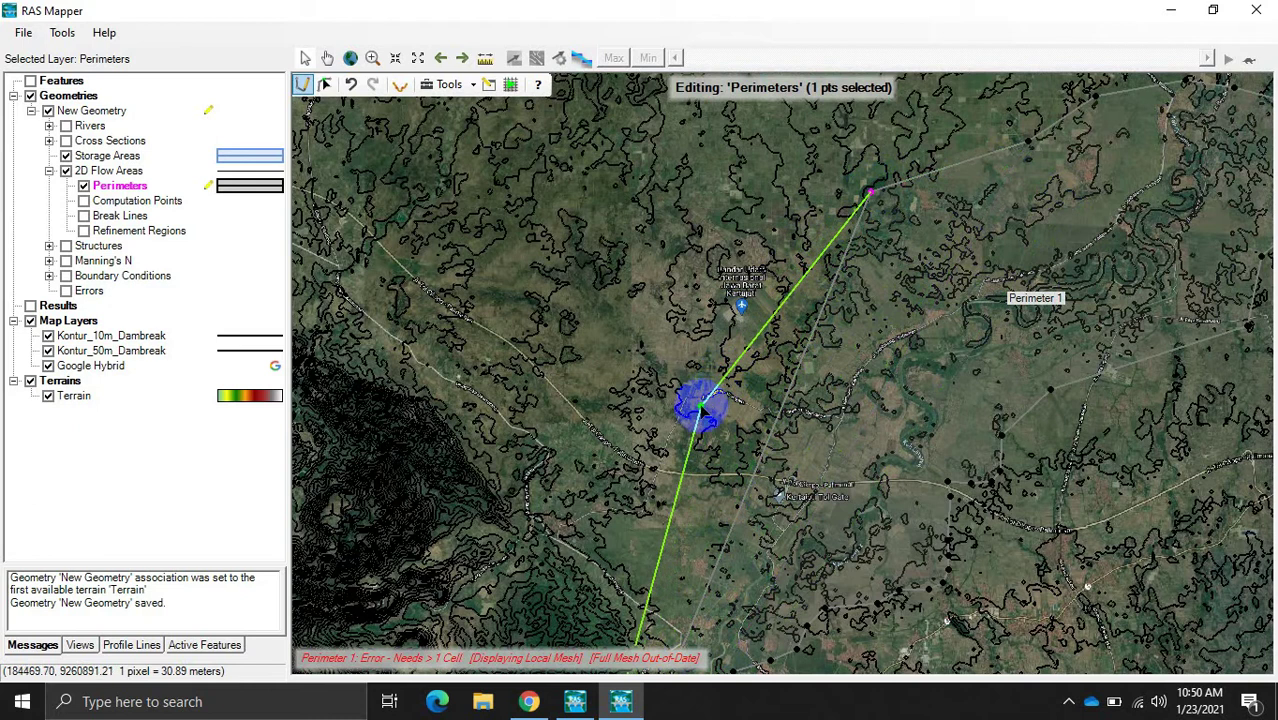
left_click(688, 410)
left_click_drag(641, 499, 809, 196)
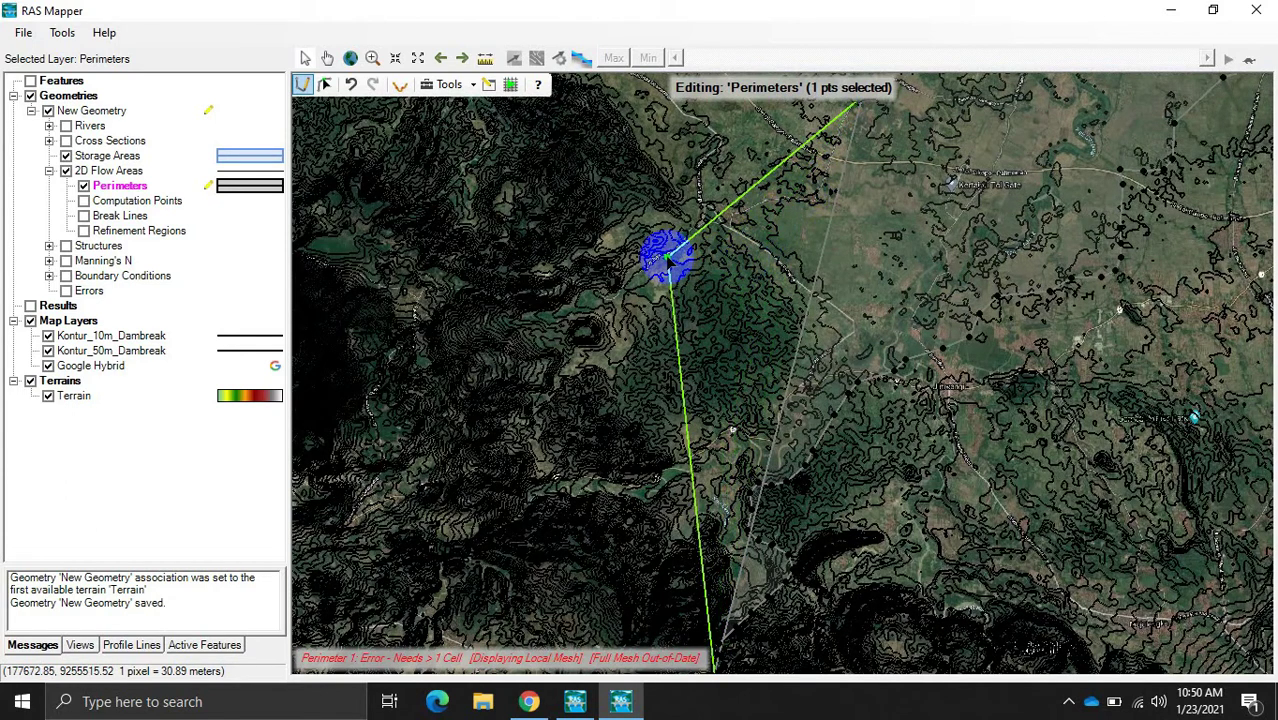
left_click(670, 269)
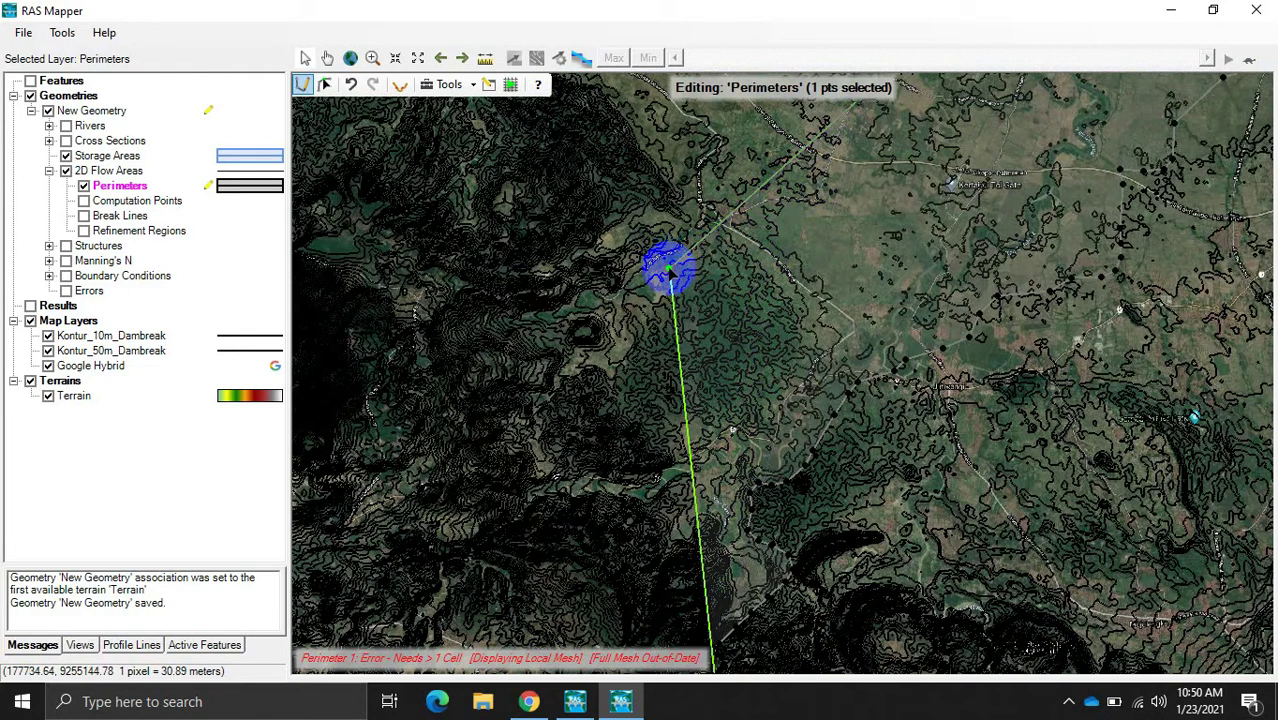
Step: Continue the perimeter's western side south through the hills along the river valley toward the Waduk Jatigede dam
left_click_drag(650, 388, 825, 126)
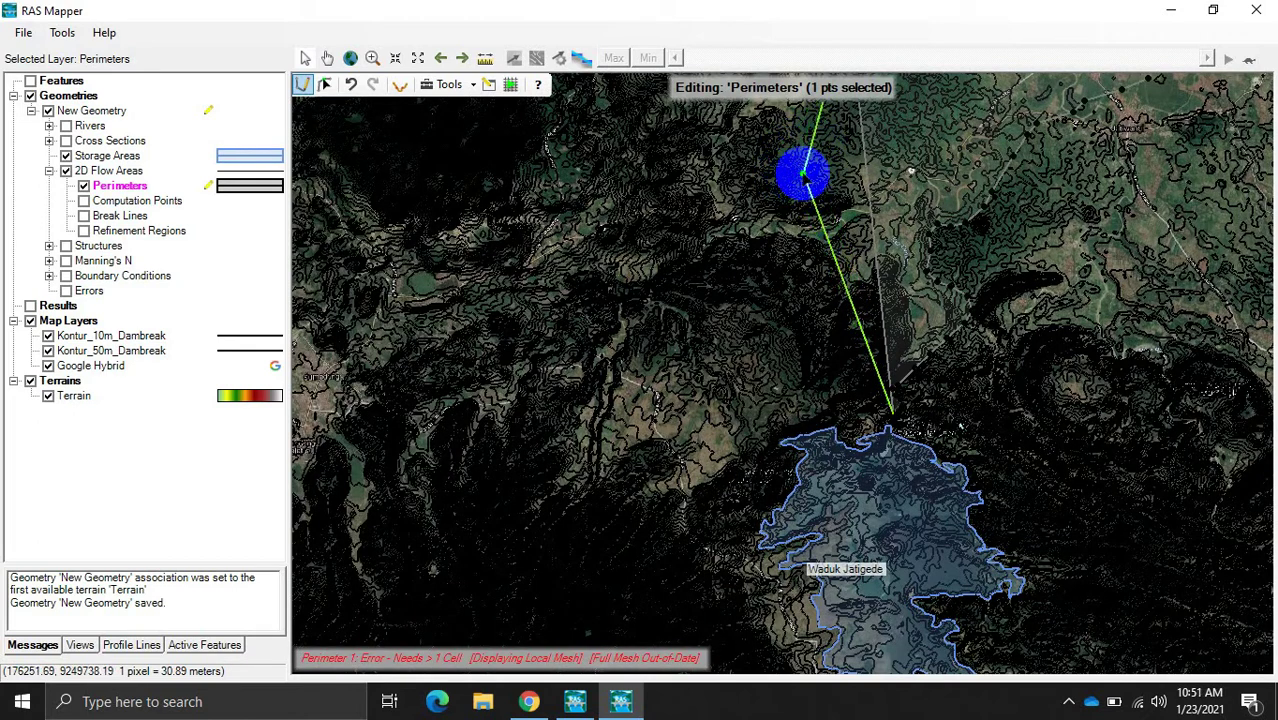
left_click_drag(803, 176, 862, 371)
left_click(851, 266)
scroll(882, 383, "up", 3)
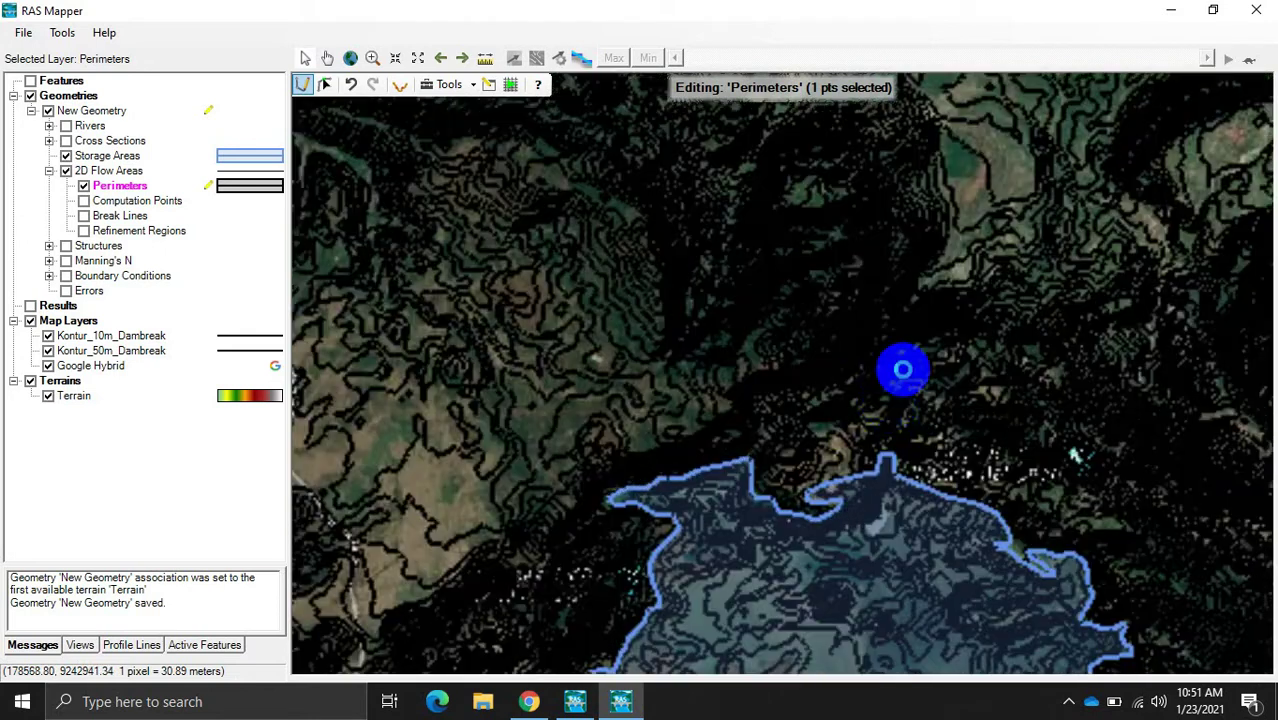
left_click_drag(870, 308, 848, 336)
scroll(878, 376, "up", 2)
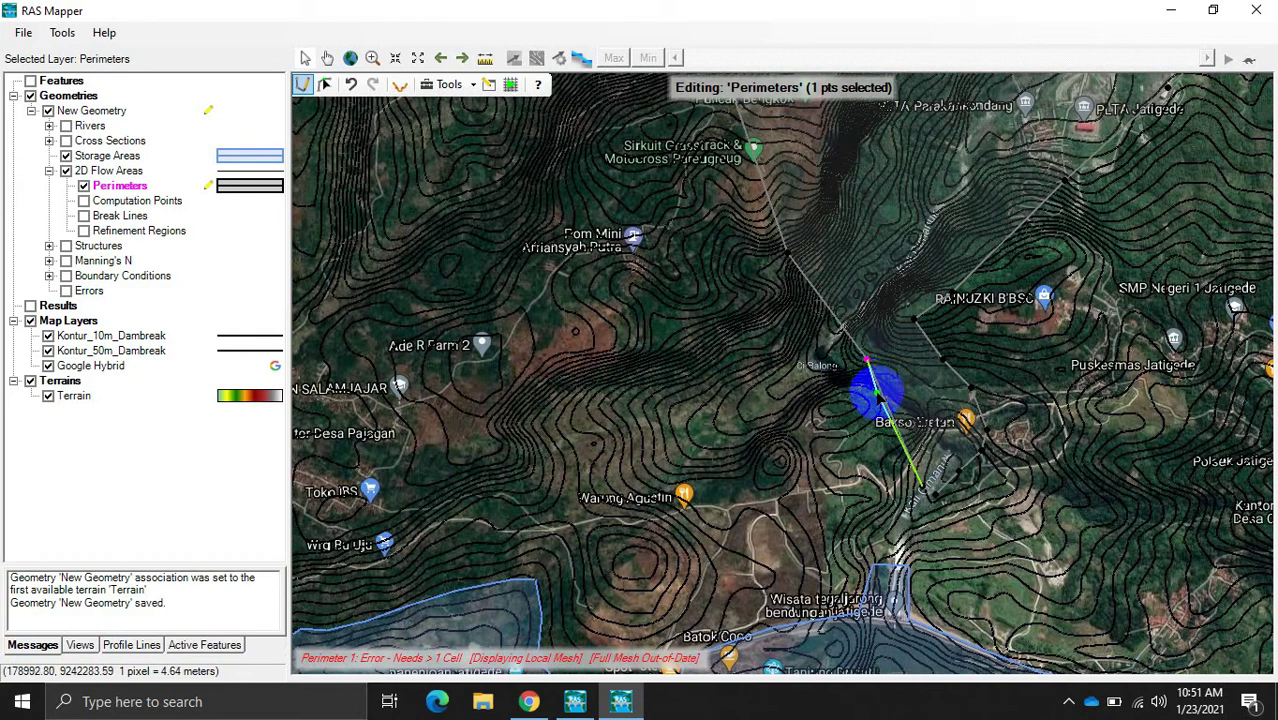
Step: Close the perimeter at its starting point below the dam and name it 2D Flow Area
left_click_drag(877, 401, 939, 465)
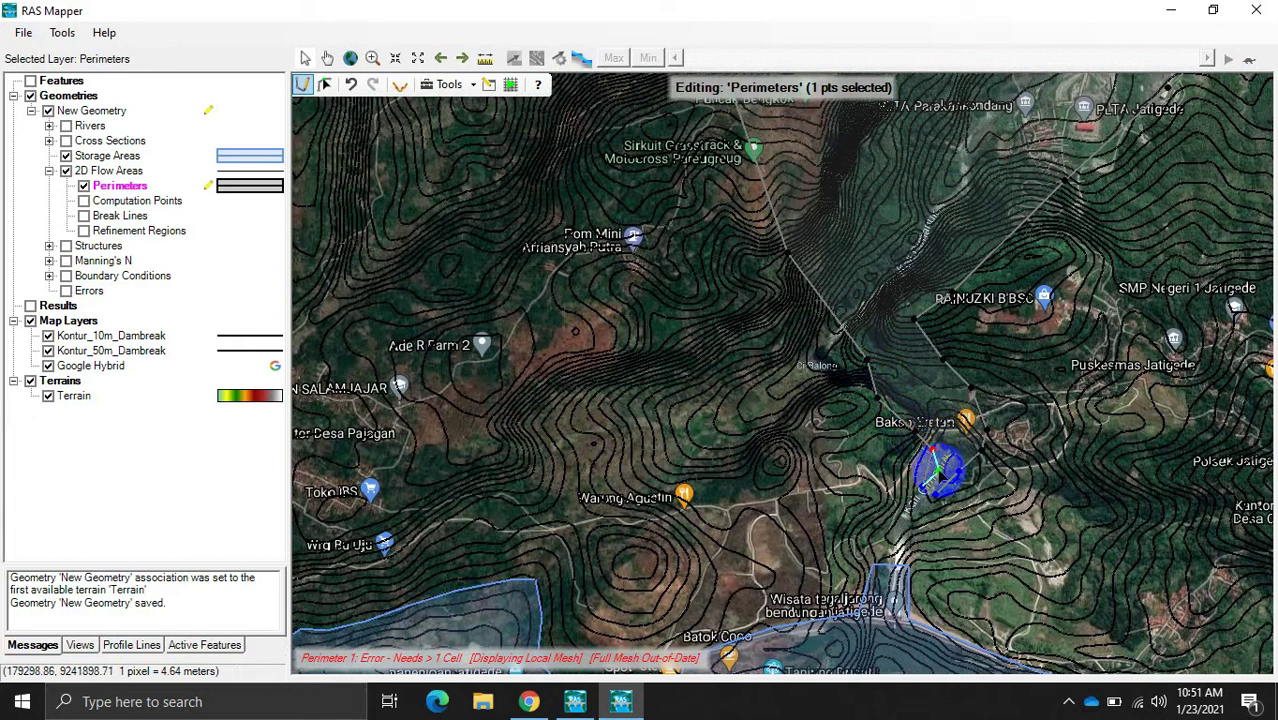
double_click(940, 478)
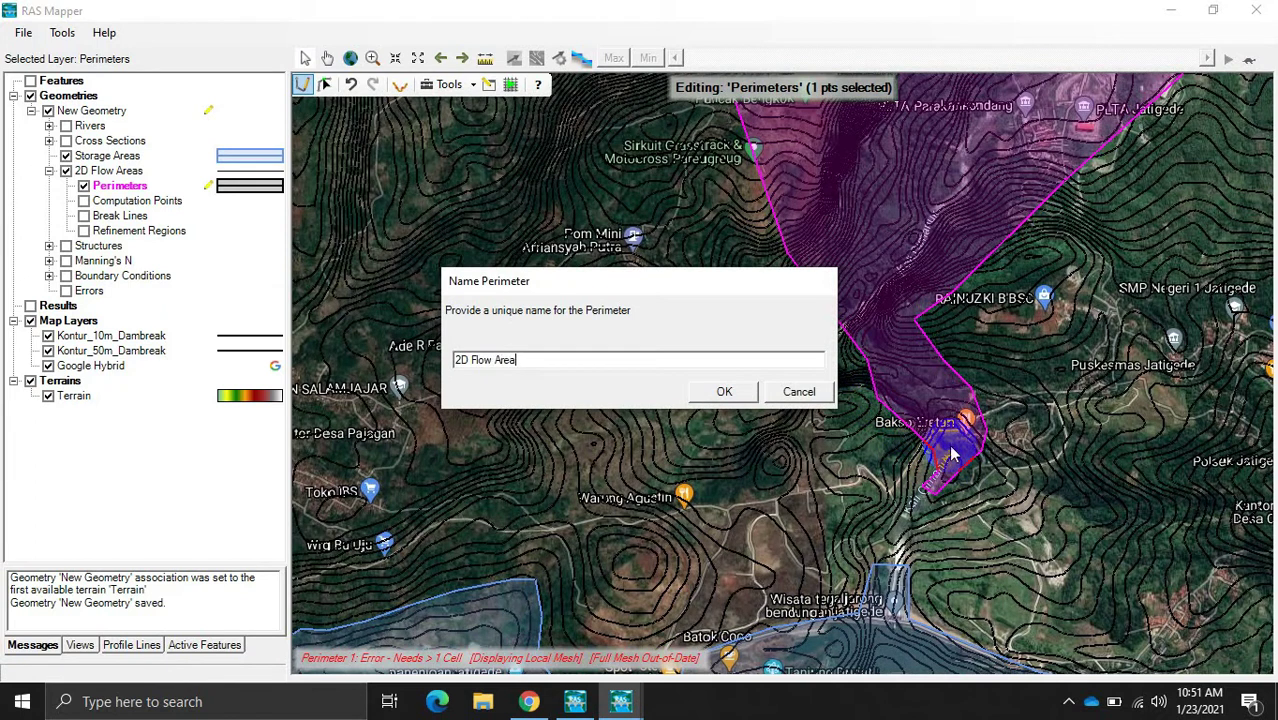
key("Return")
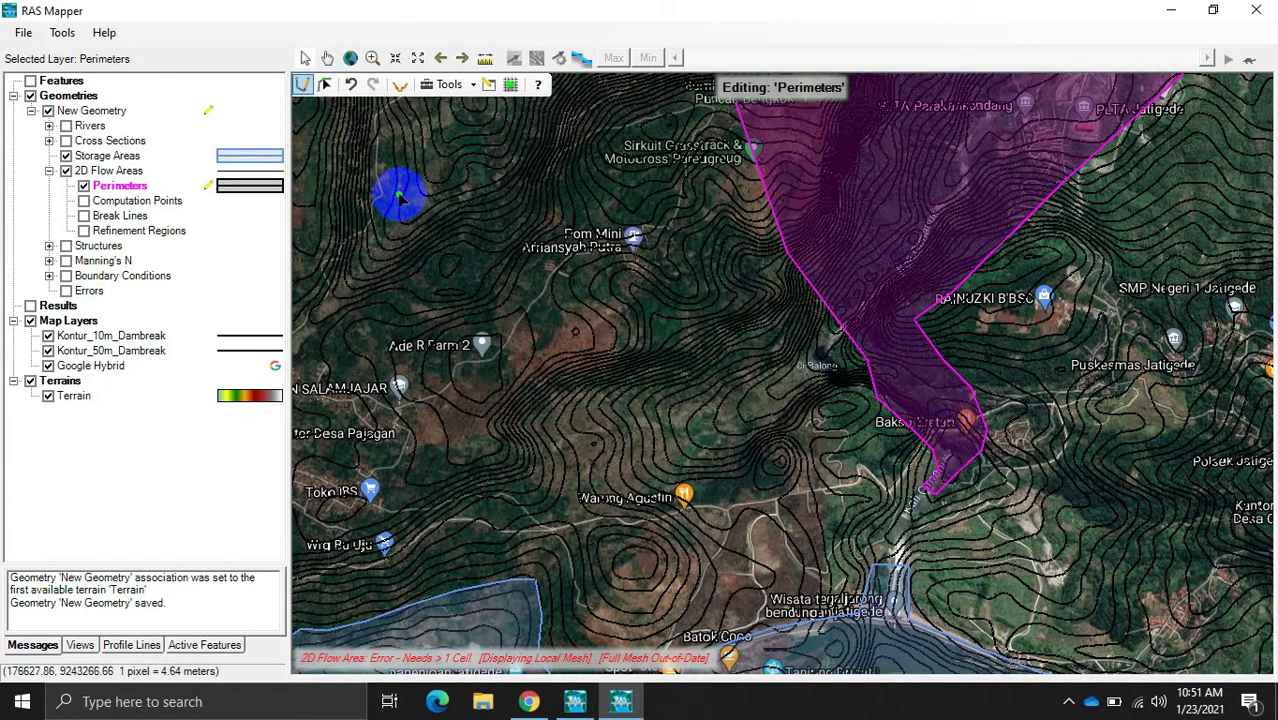
Step: Stop editing the perimeters layer and save the edits to New Geometry
right_click(168, 184)
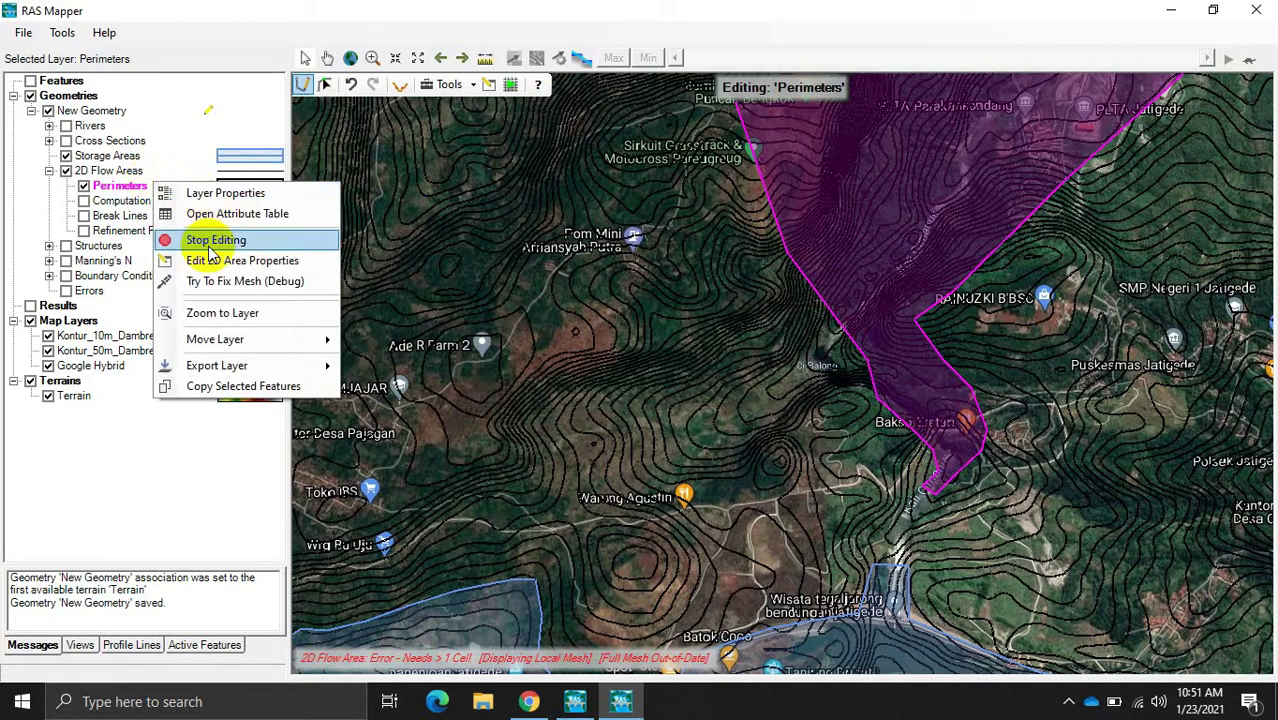
left_click(212, 237)
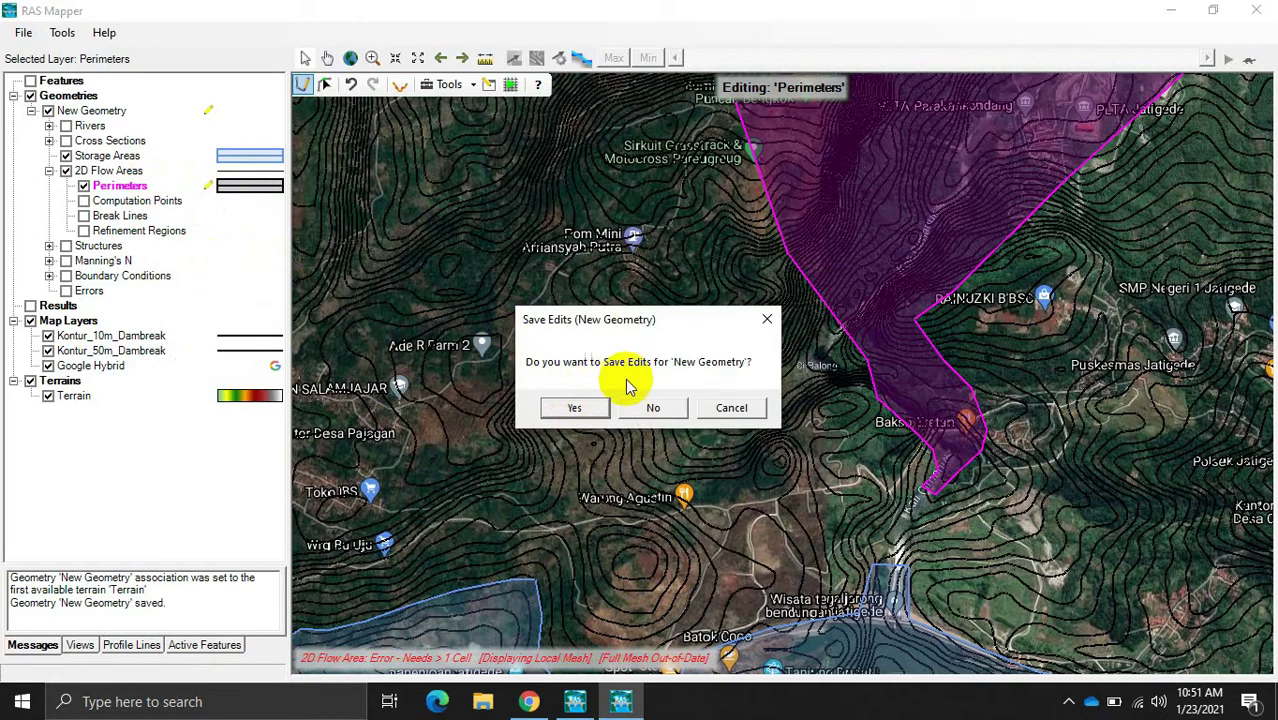
left_click(601, 418)
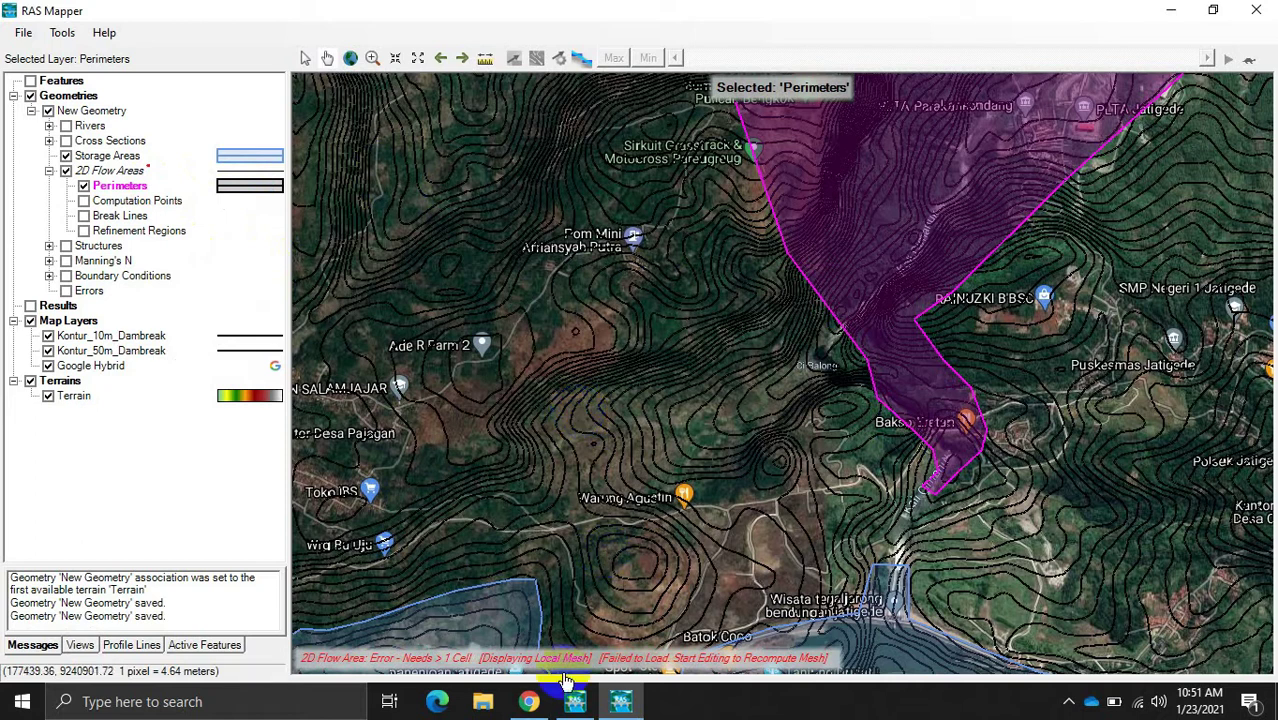
Step: Switch to the main HEC-RAS window and open New Geometry in the geometric data editor
left_click(575, 701)
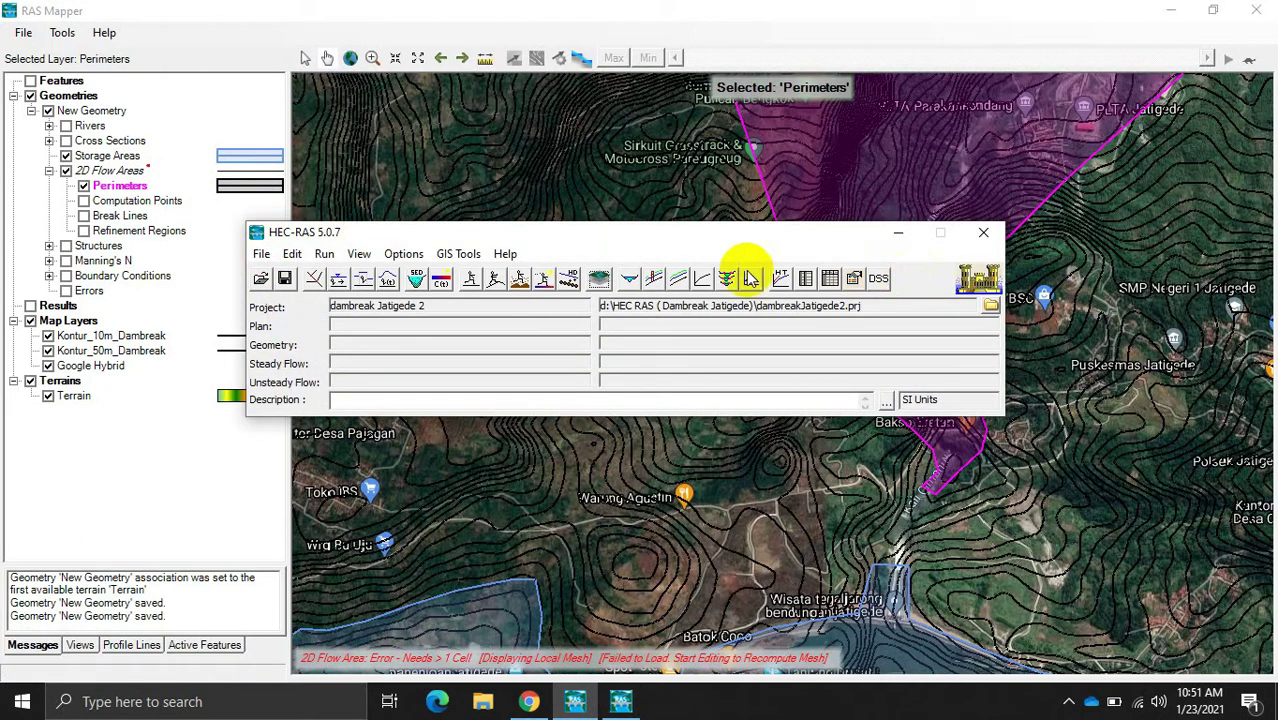
left_click(314, 284)
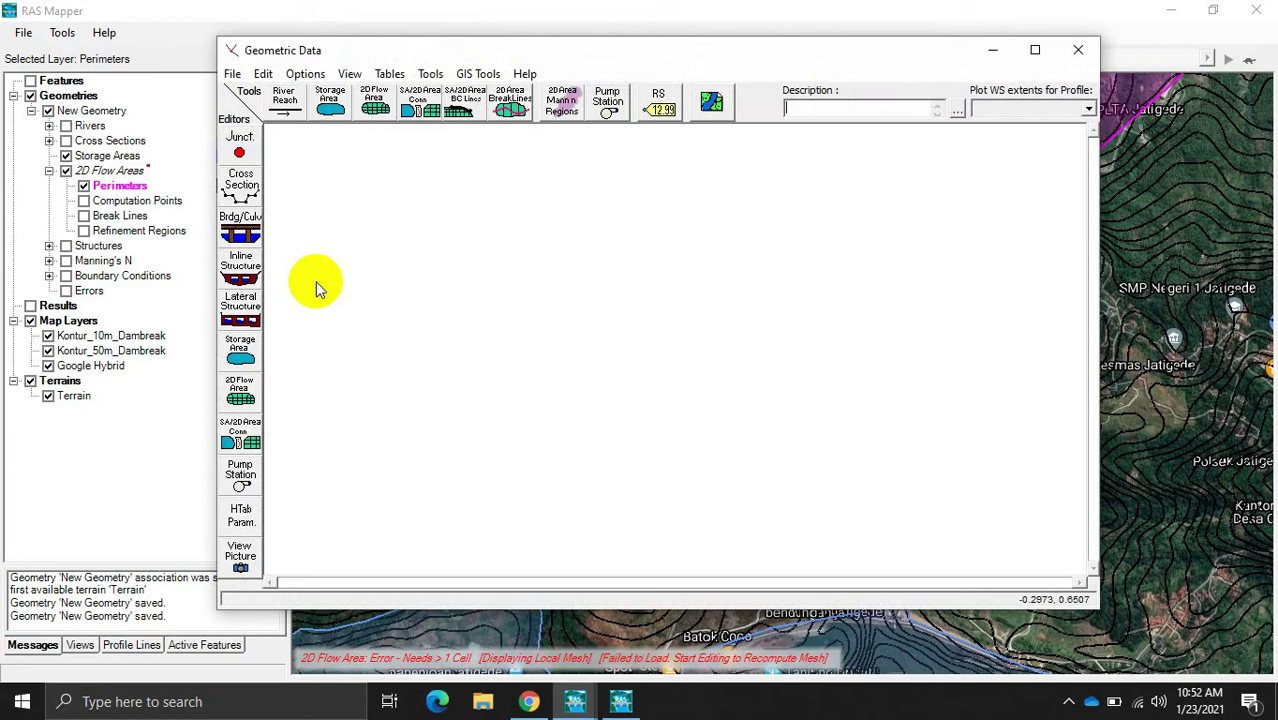
left_click(233, 75)
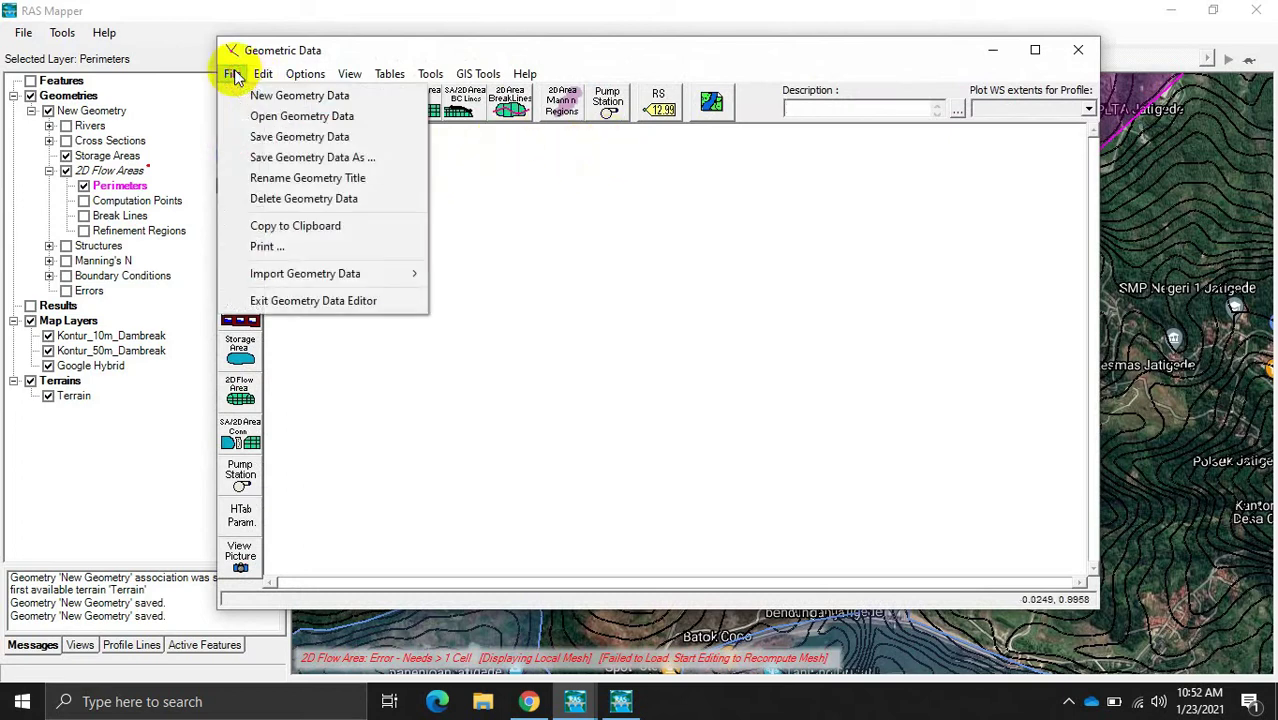
left_click(258, 115)
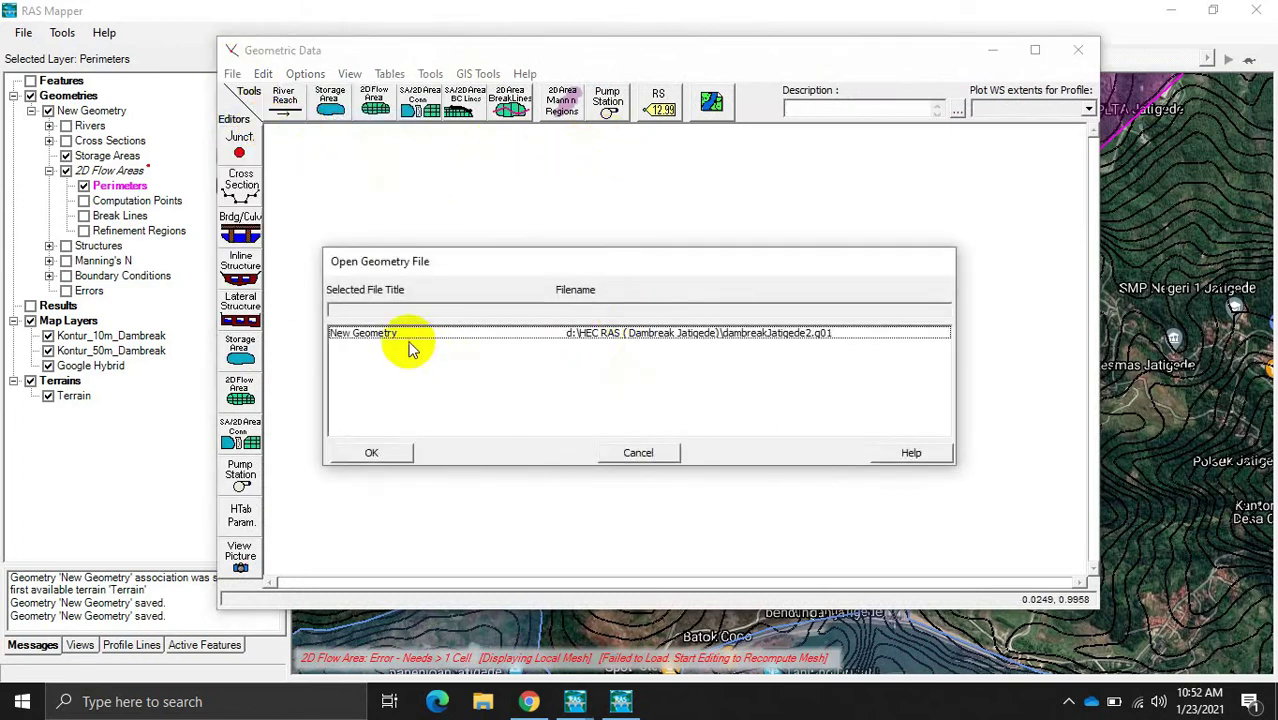
left_click(405, 343)
left_click(371, 452)
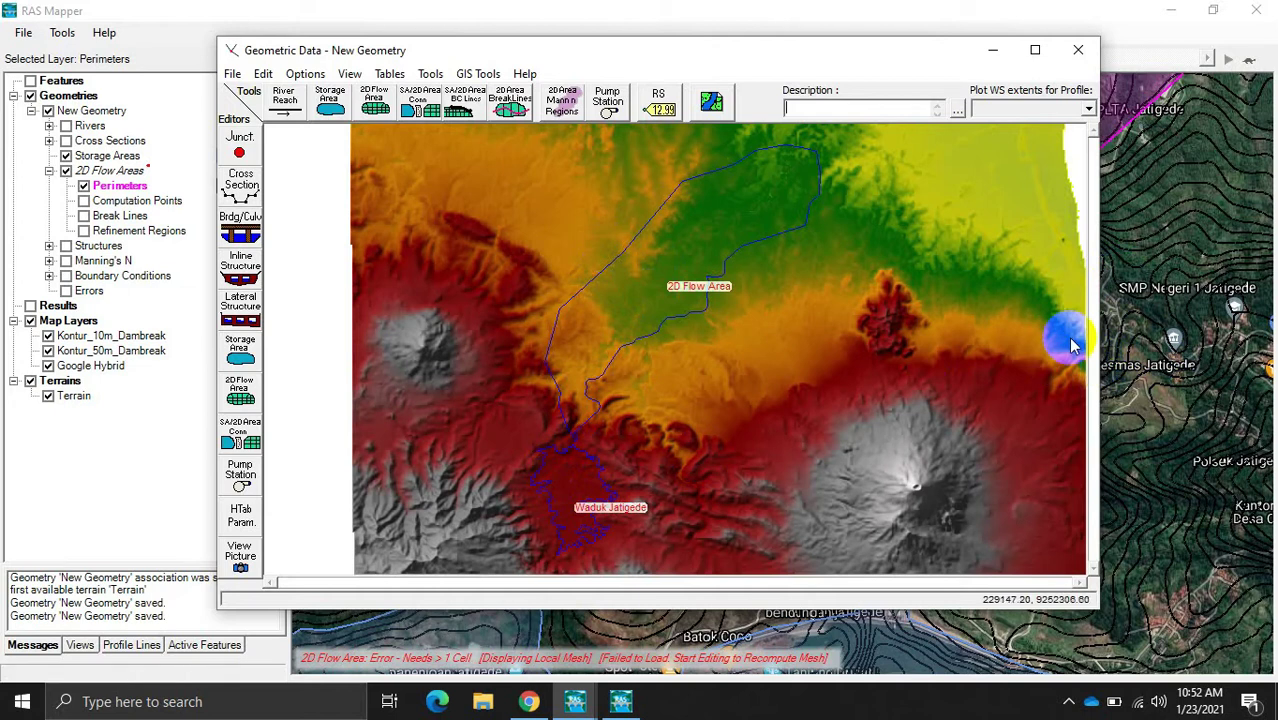
Step: Review the Waduk Jatigede storage area's elevation-volume curve and compare it with the reservoir storage curve in the published article
right_click(588, 488)
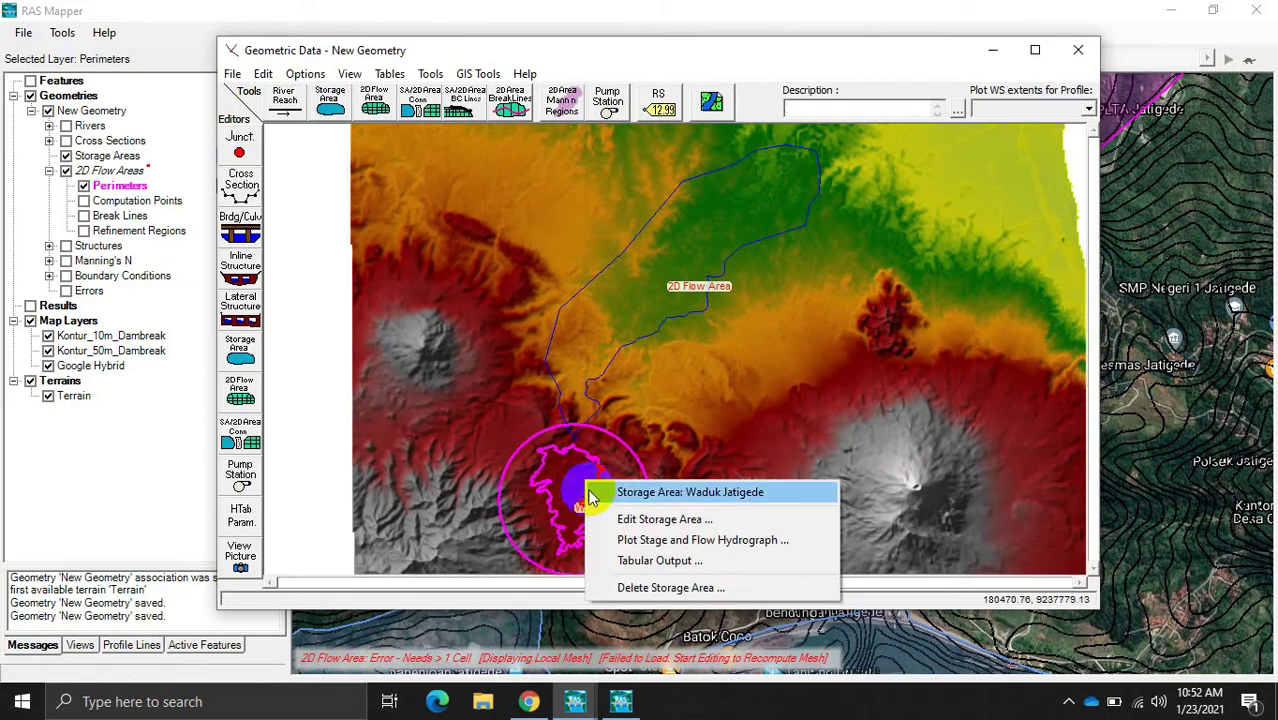
left_click(645, 522)
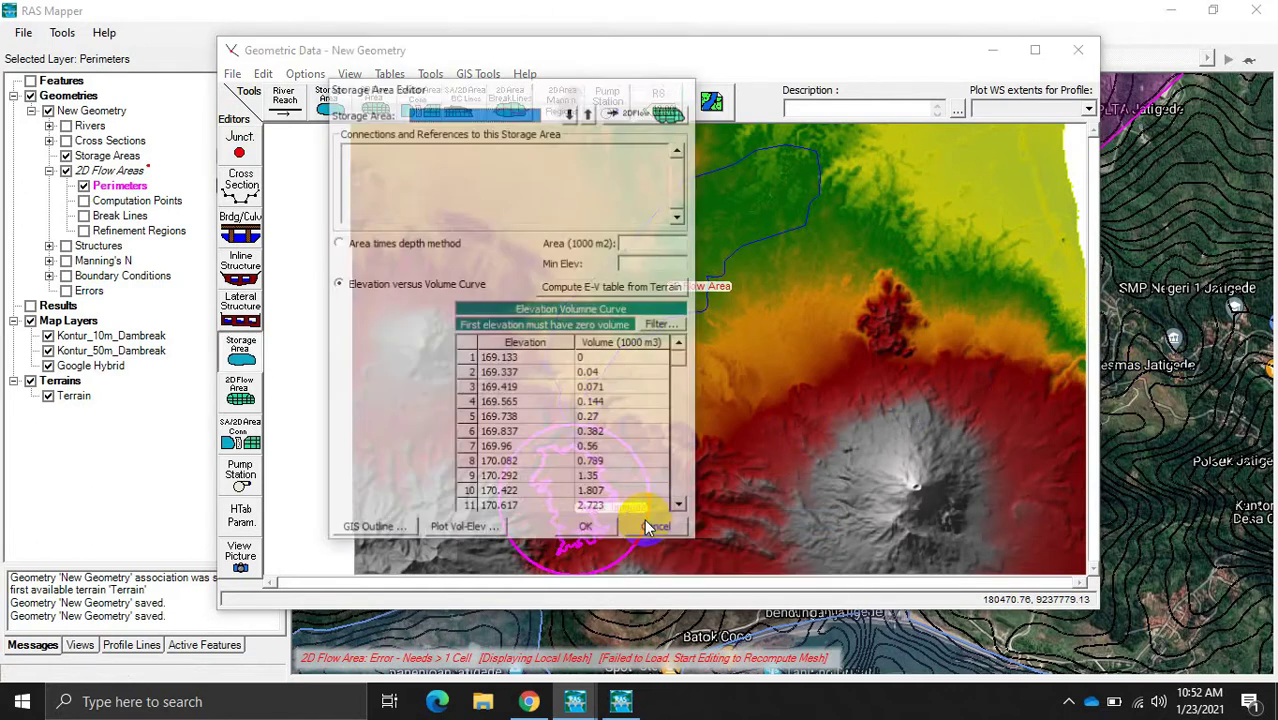
left_click_drag(687, 375, 686, 510)
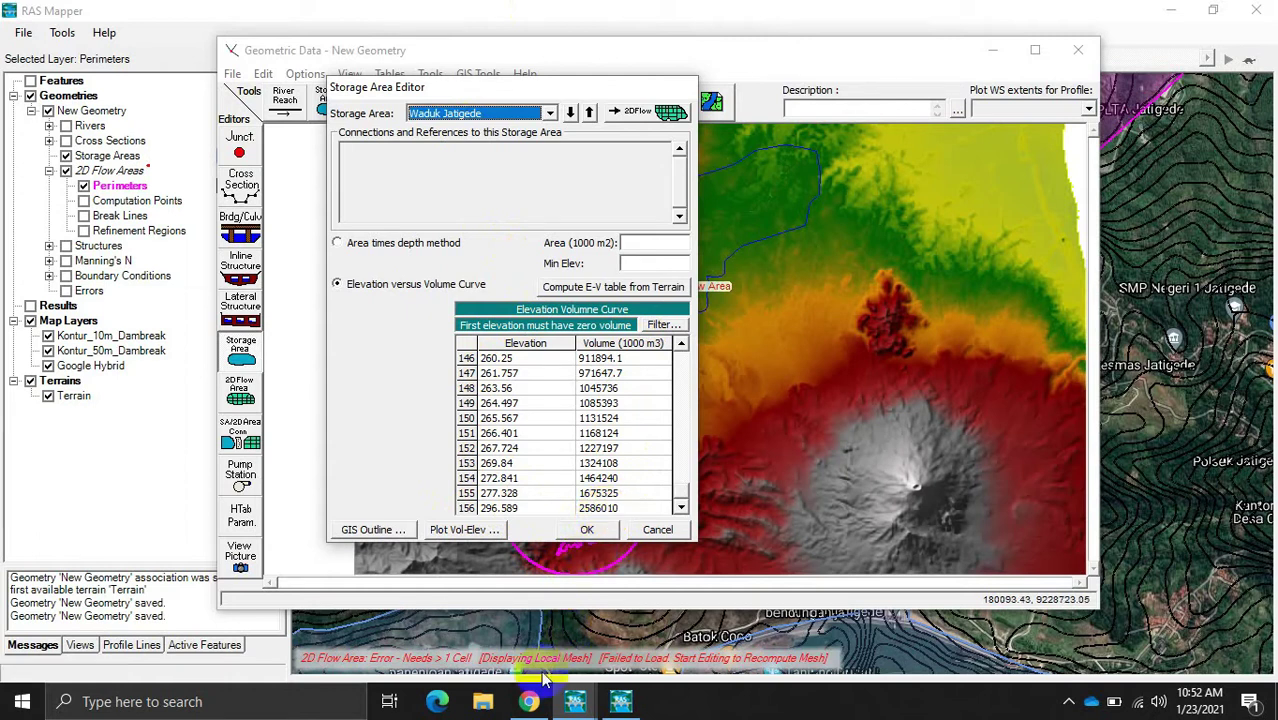
left_click(529, 701)
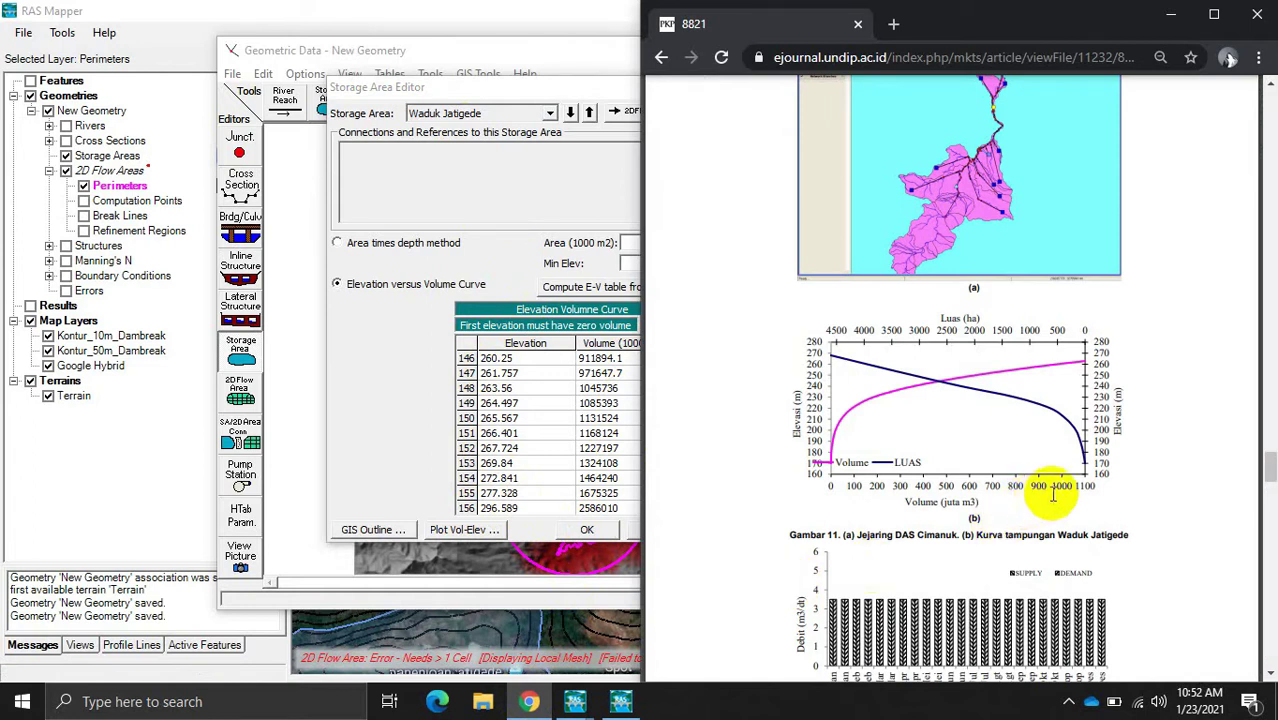
left_click_drag(505, 478, 490, 500)
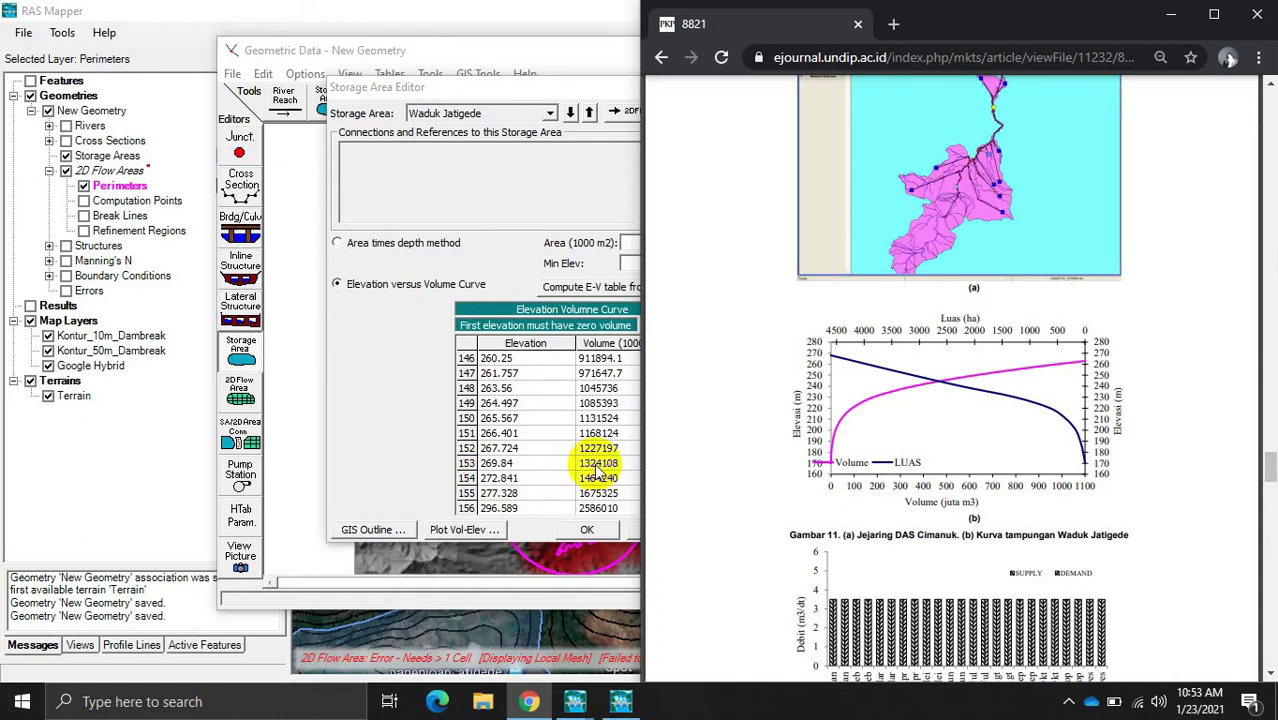
left_click(1170, 15)
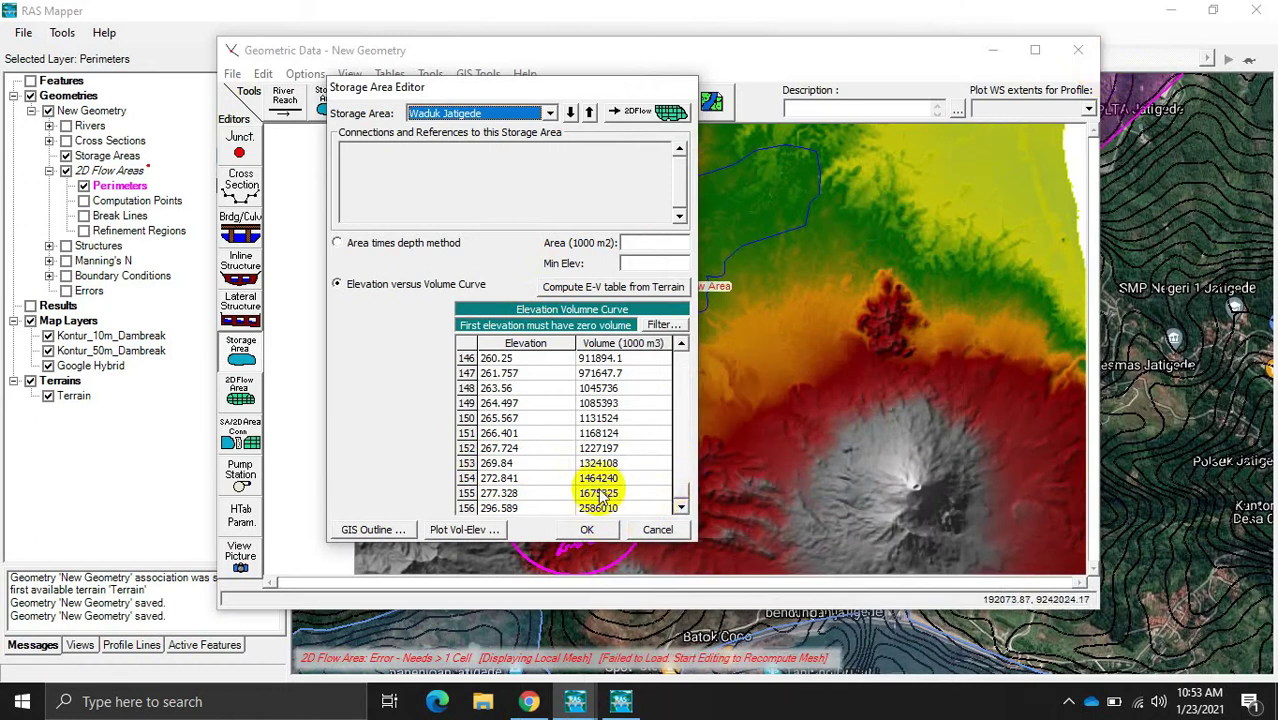
left_click_drag(680, 498, 676, 355)
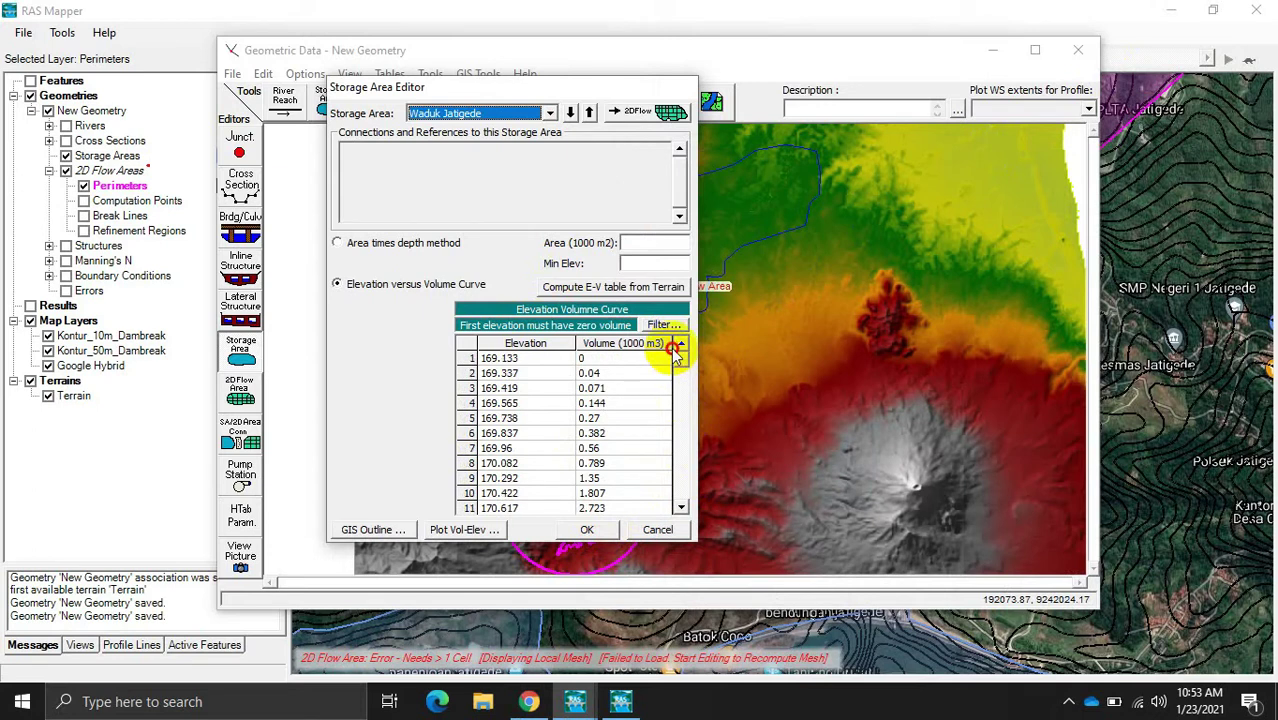
left_click(594, 526)
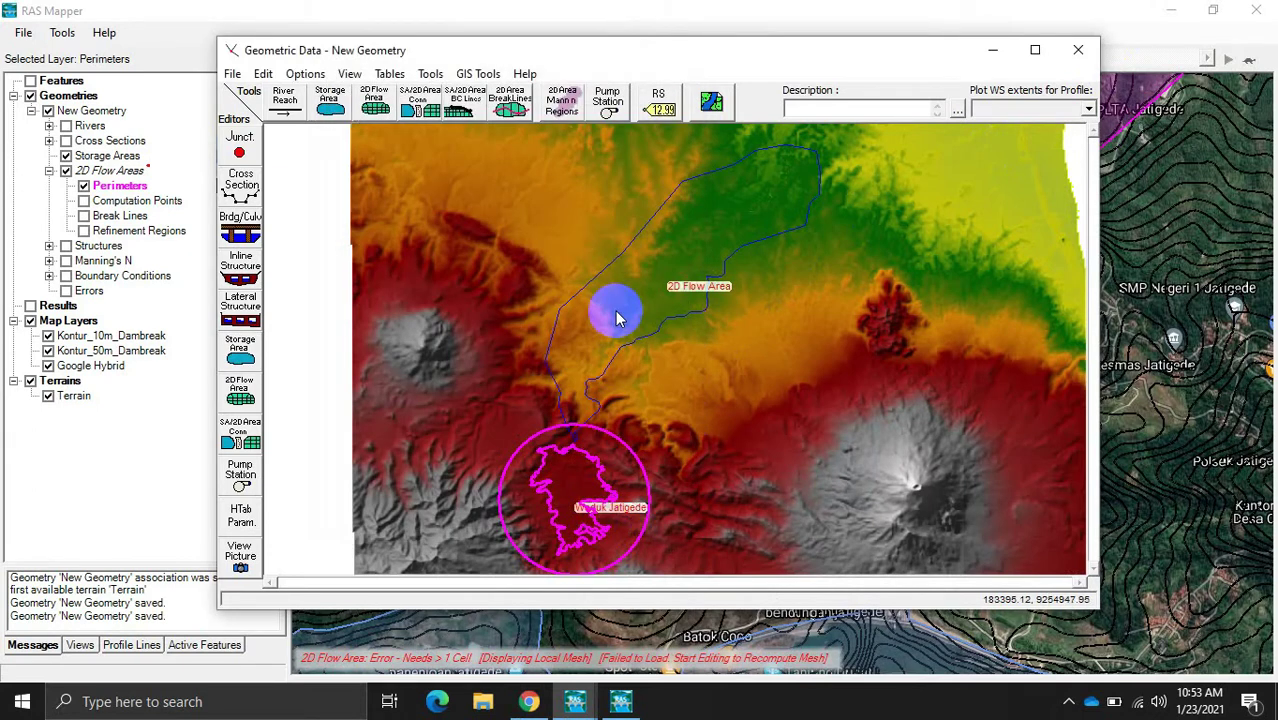
Step: Generate the 2D Flow Area's computation points at a regular spacing of DX 100 and DY 100
right_click(617, 318)
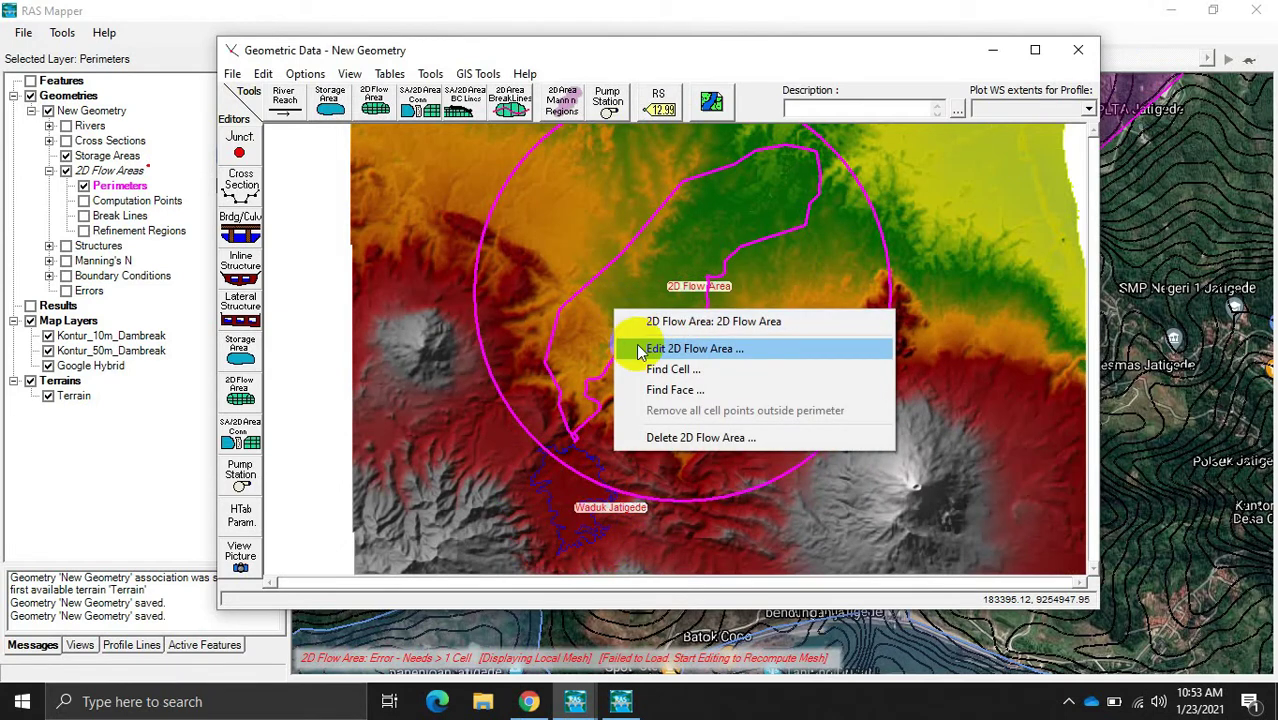
left_click(690, 348)
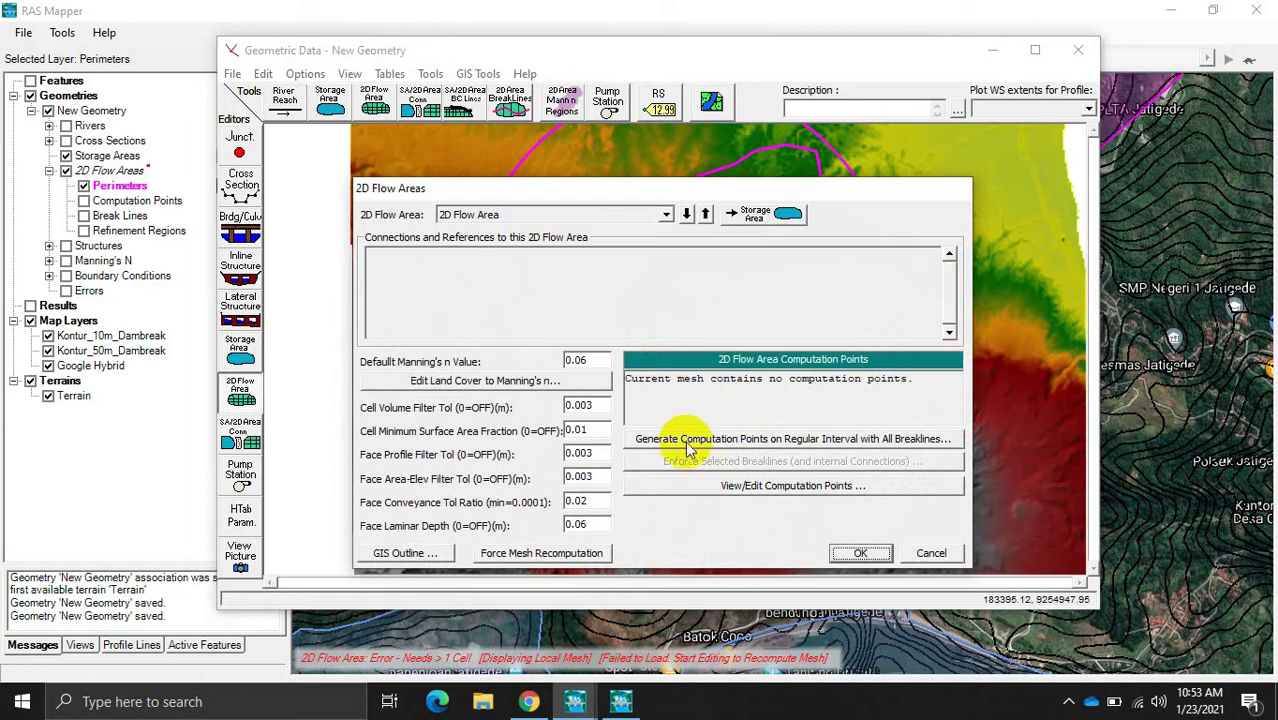
left_click(686, 440)
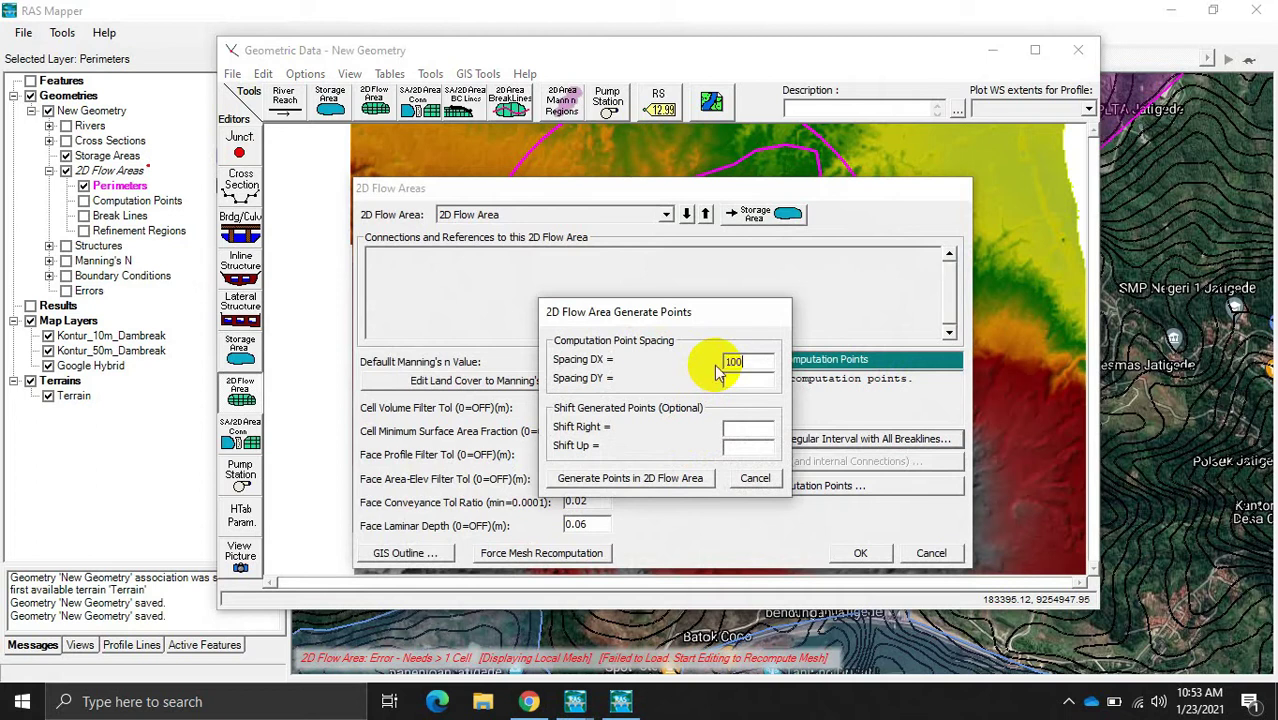
type("100")
left_click(744, 384)
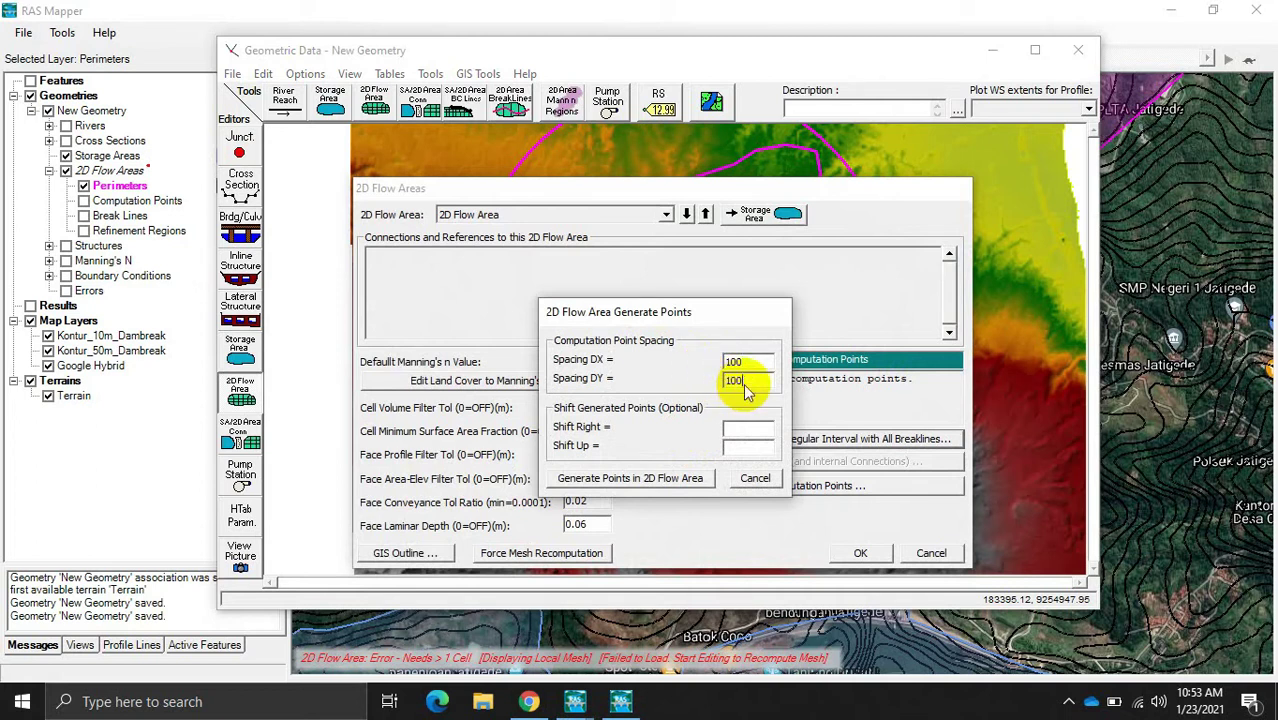
left_click(673, 477)
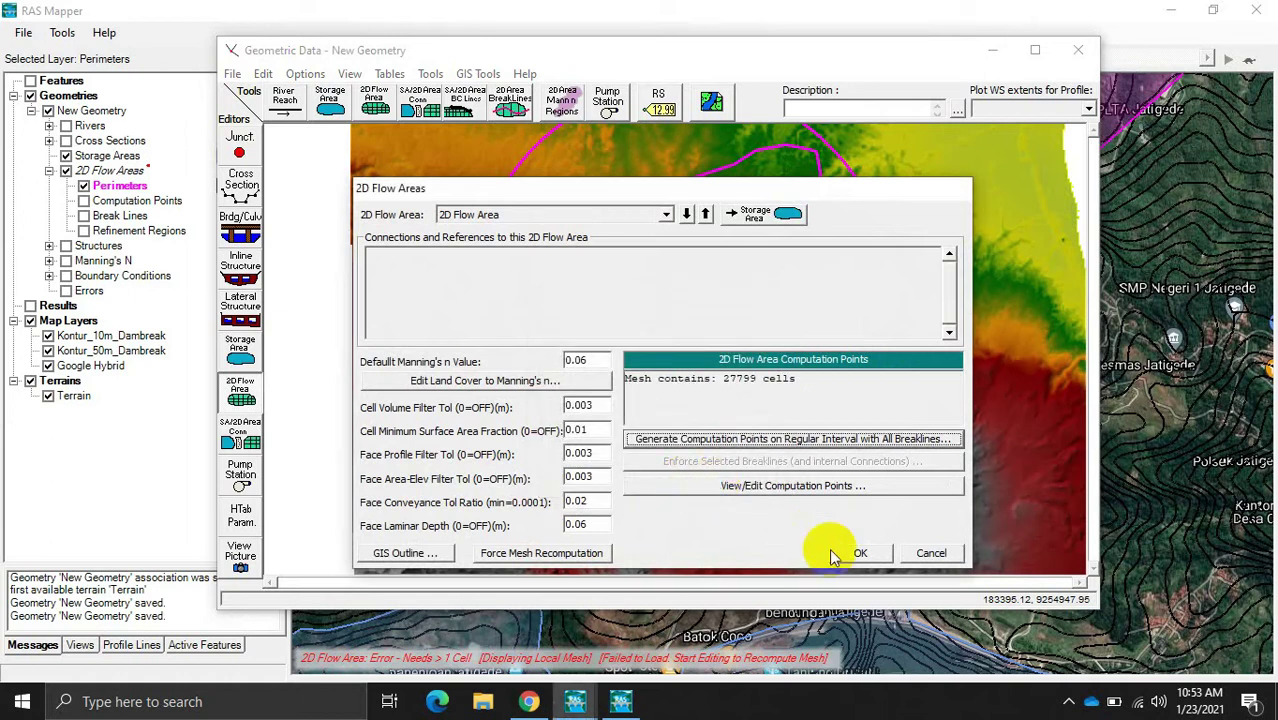
left_click(873, 555)
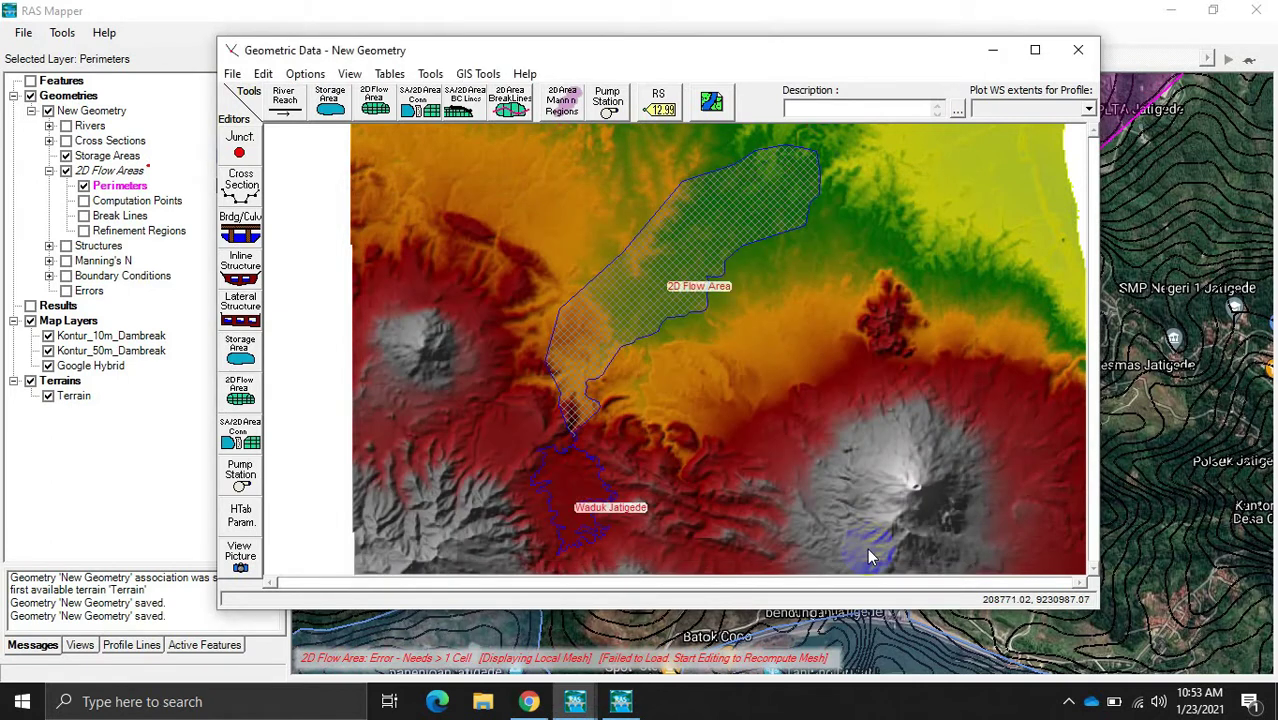
Step: Draw an SA/2D area connection about 140 m long between Waduk Jatigede and the 2D Flow Area, named Bendungan Jatige
scroll(562, 462, "up", 3)
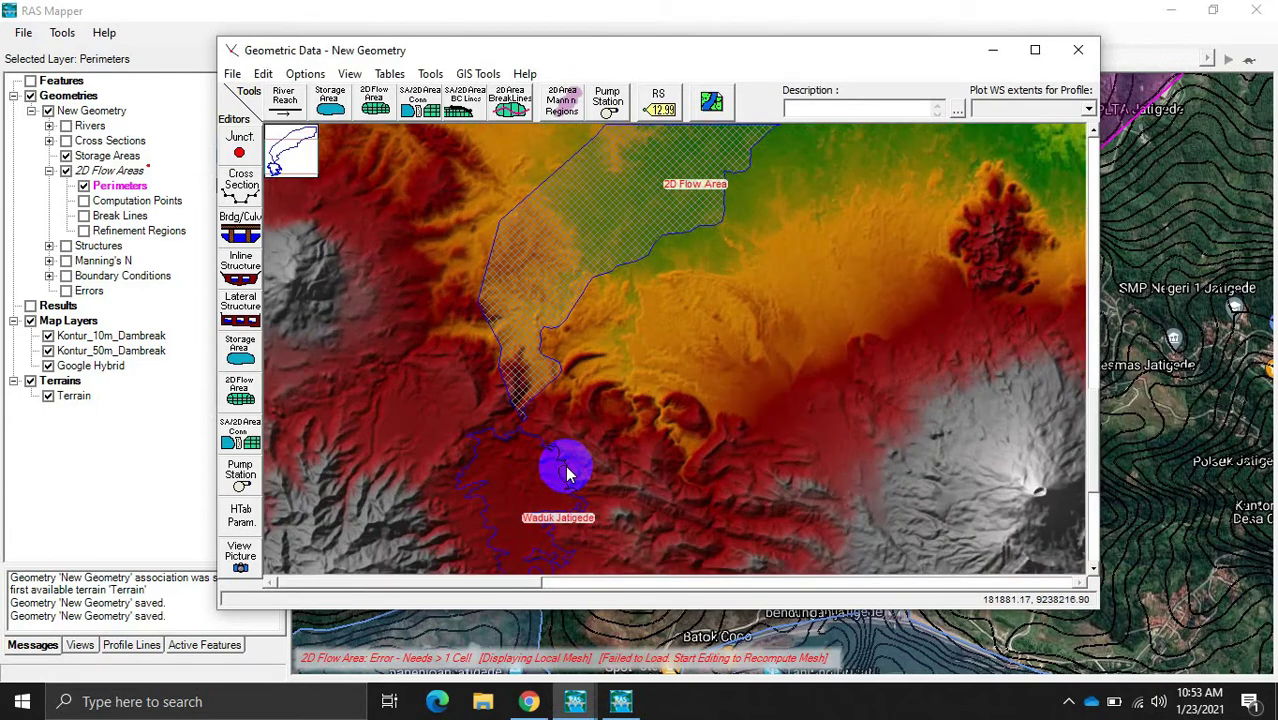
scroll(427, 440, "up", 3)
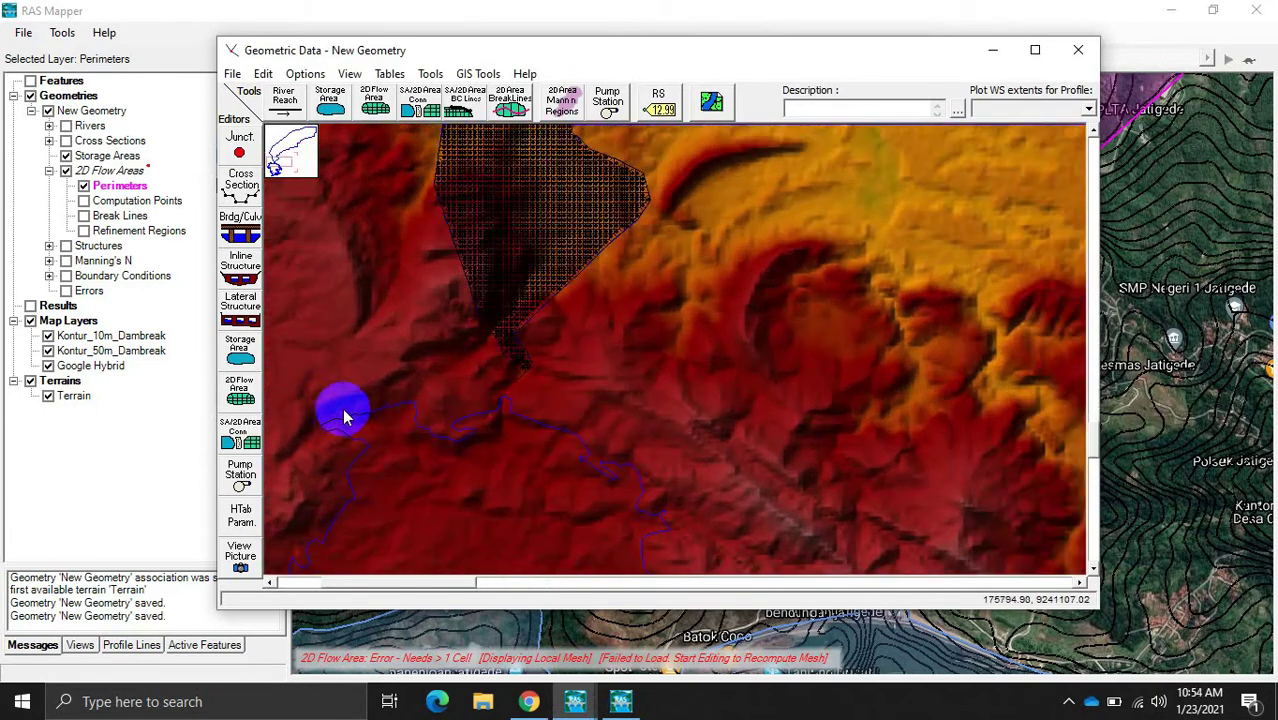
scroll(535, 388, "up", 3)
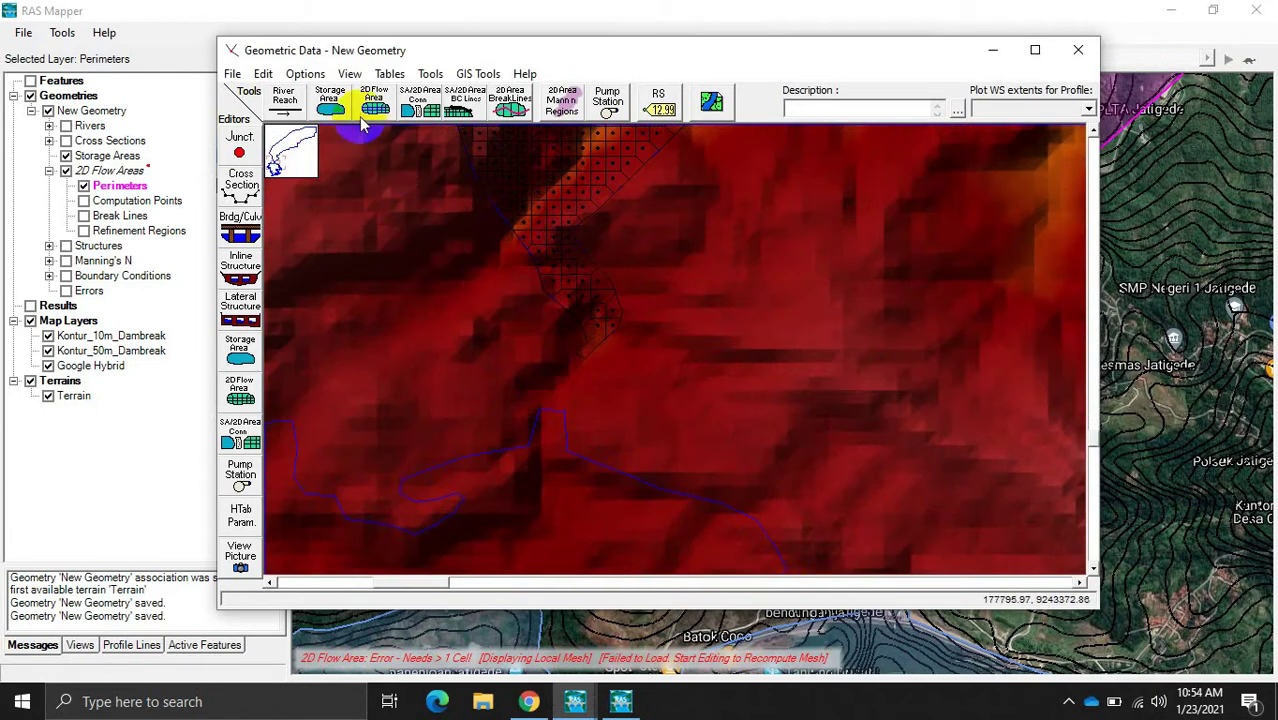
left_click(420, 102)
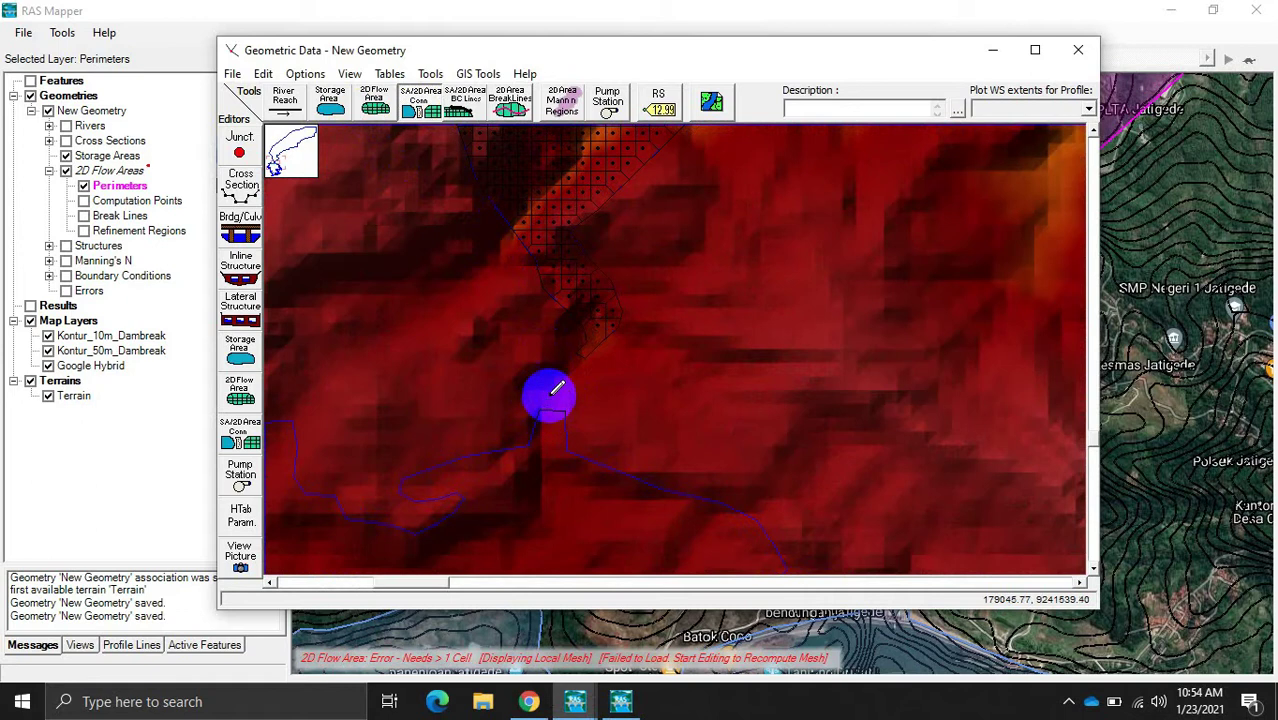
left_click(549, 384)
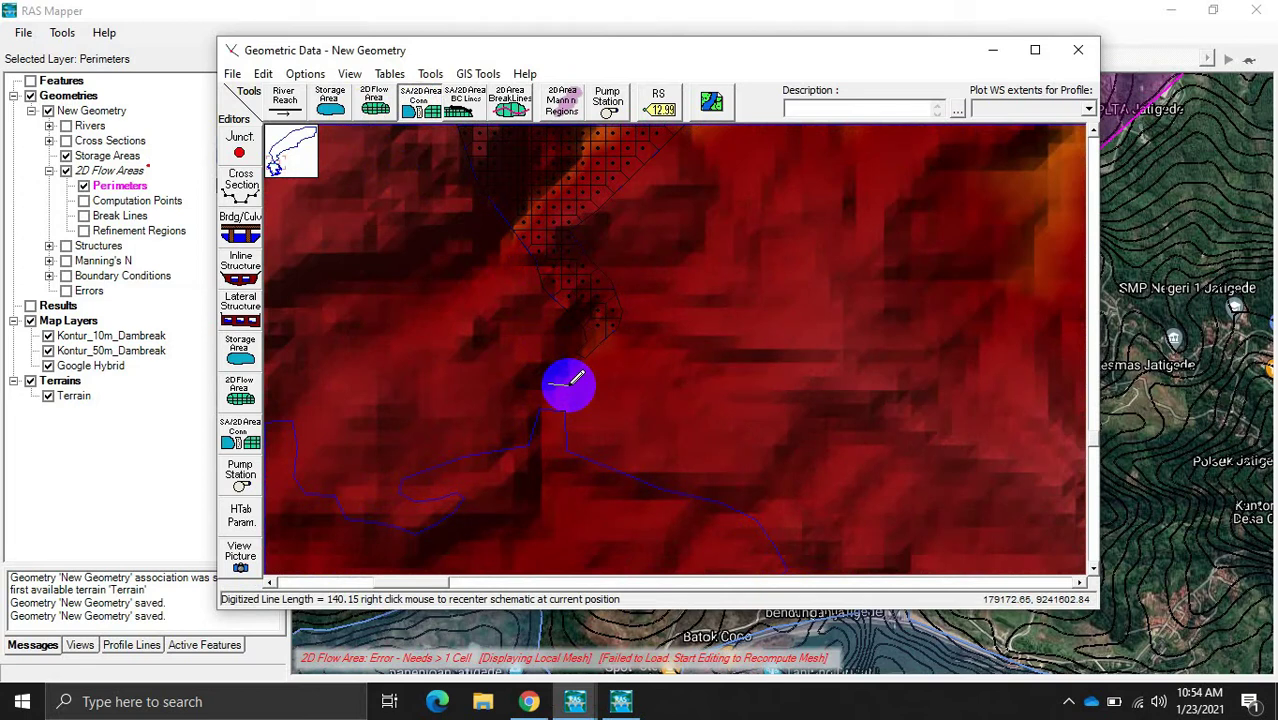
double_click(567, 384)
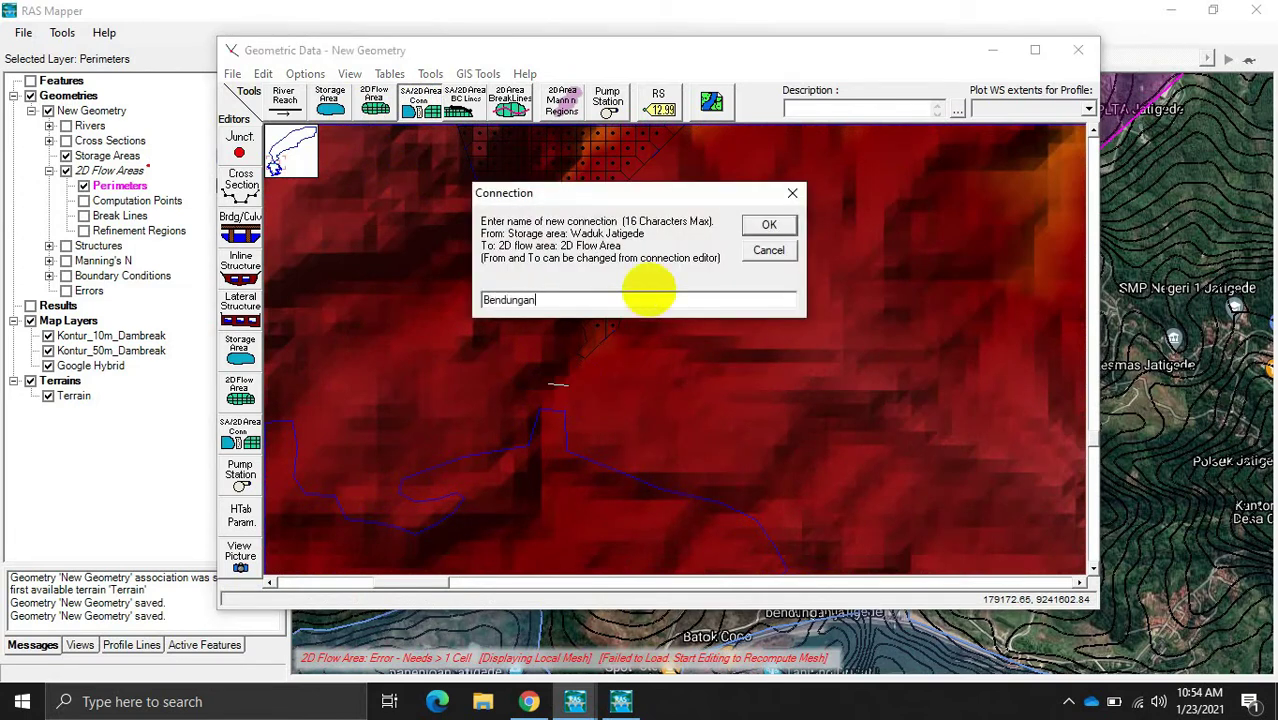
type("Bendungan Jatigede")
key("Return")
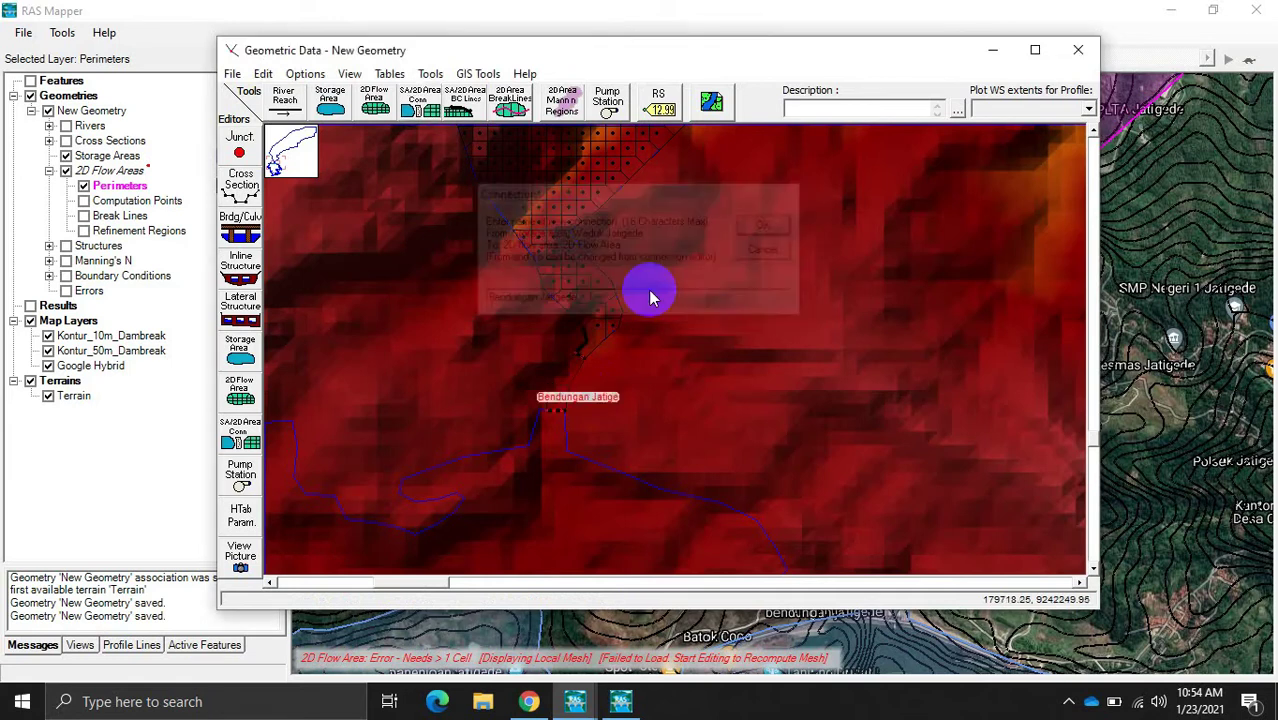
Step: Delete the Bendungan Jatige connection between the reservoir and the 2D Flow Area
left_click(585, 339)
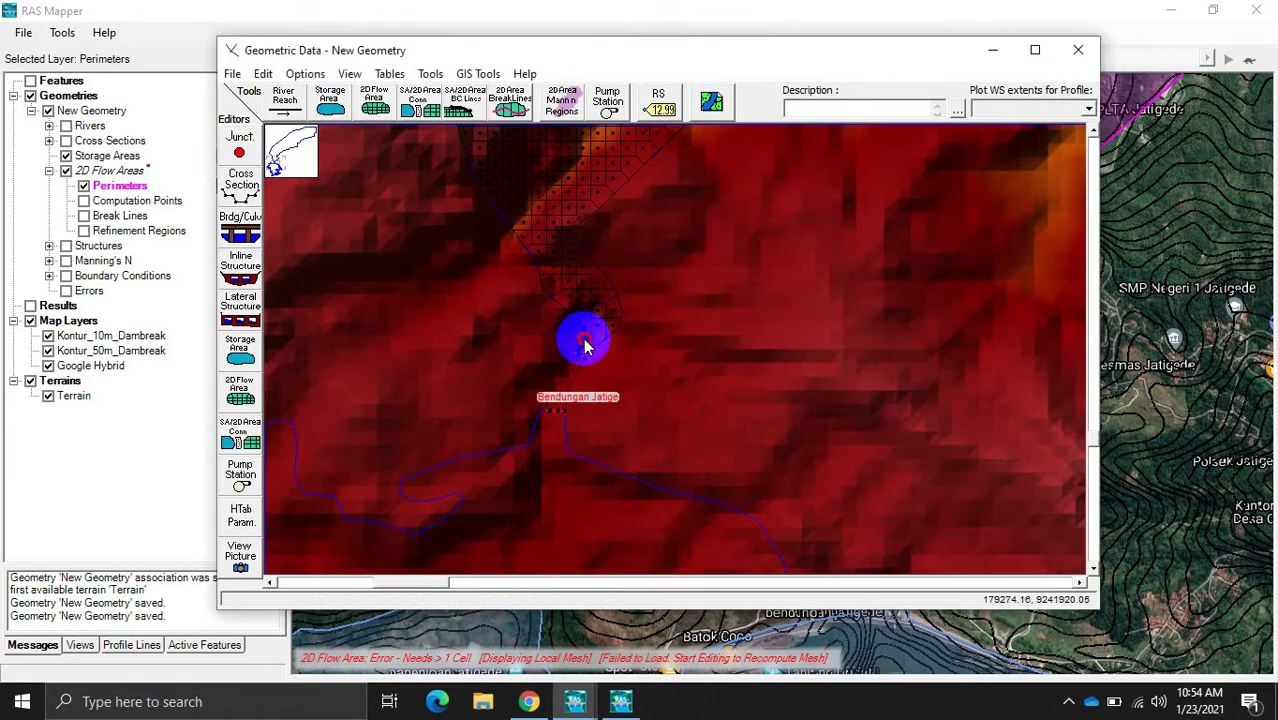
right_click(563, 390)
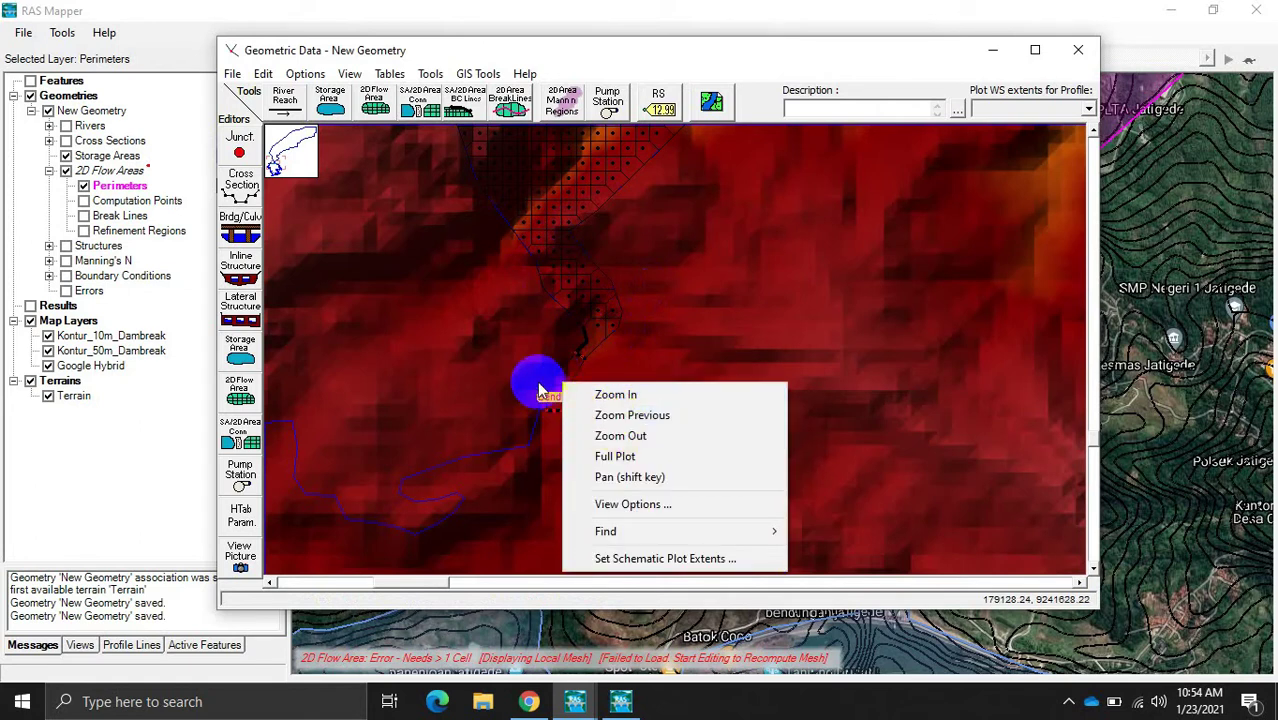
left_click(542, 380)
left_click(226, 422)
right_click(555, 388)
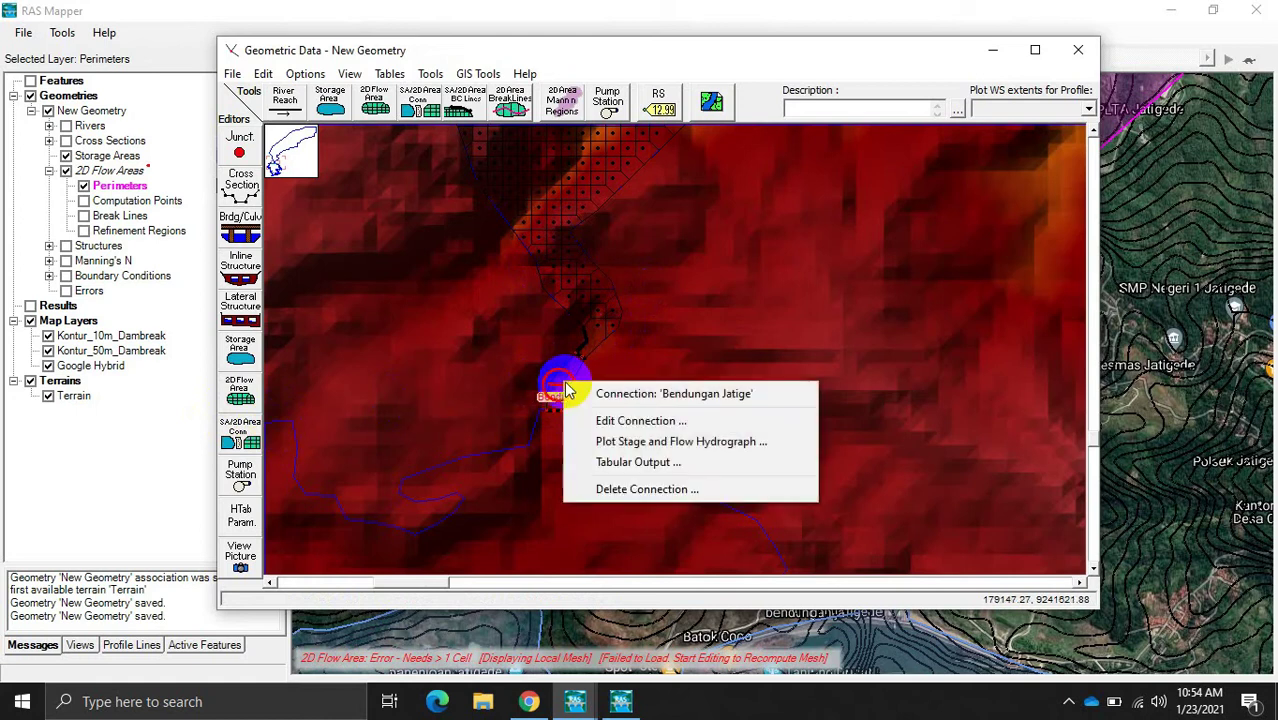
left_click(628, 488)
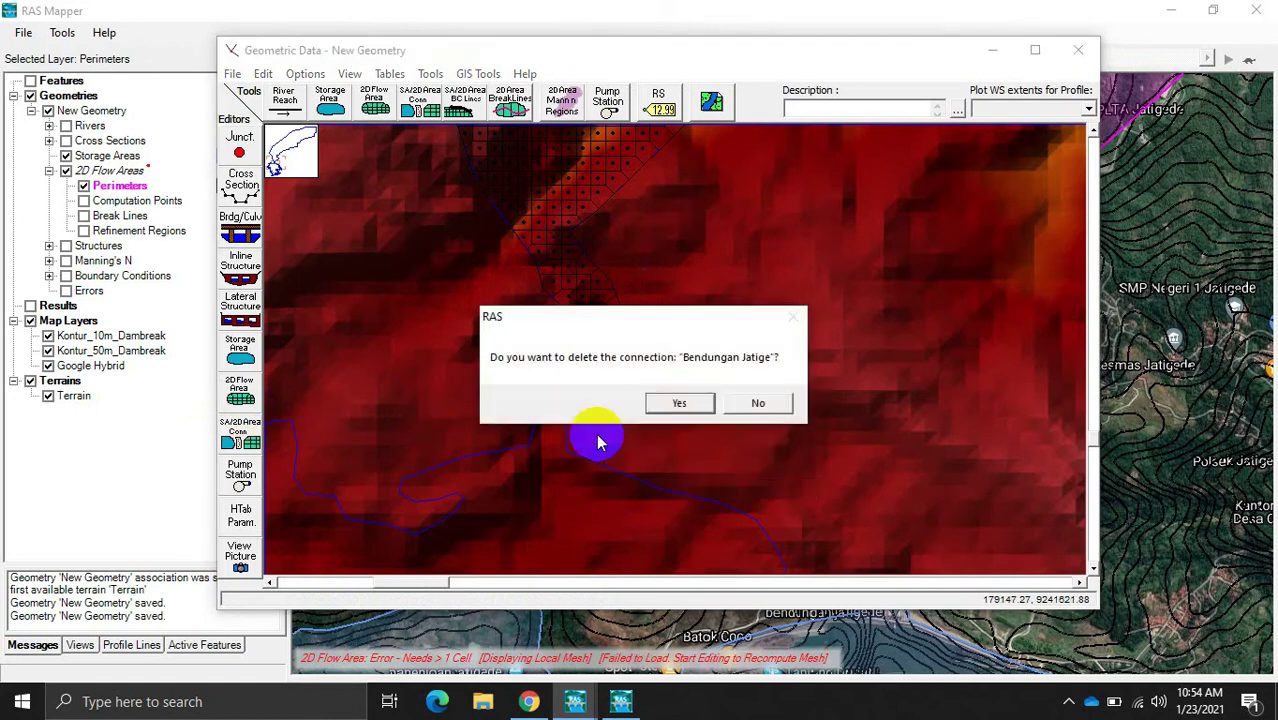
left_click(676, 402)
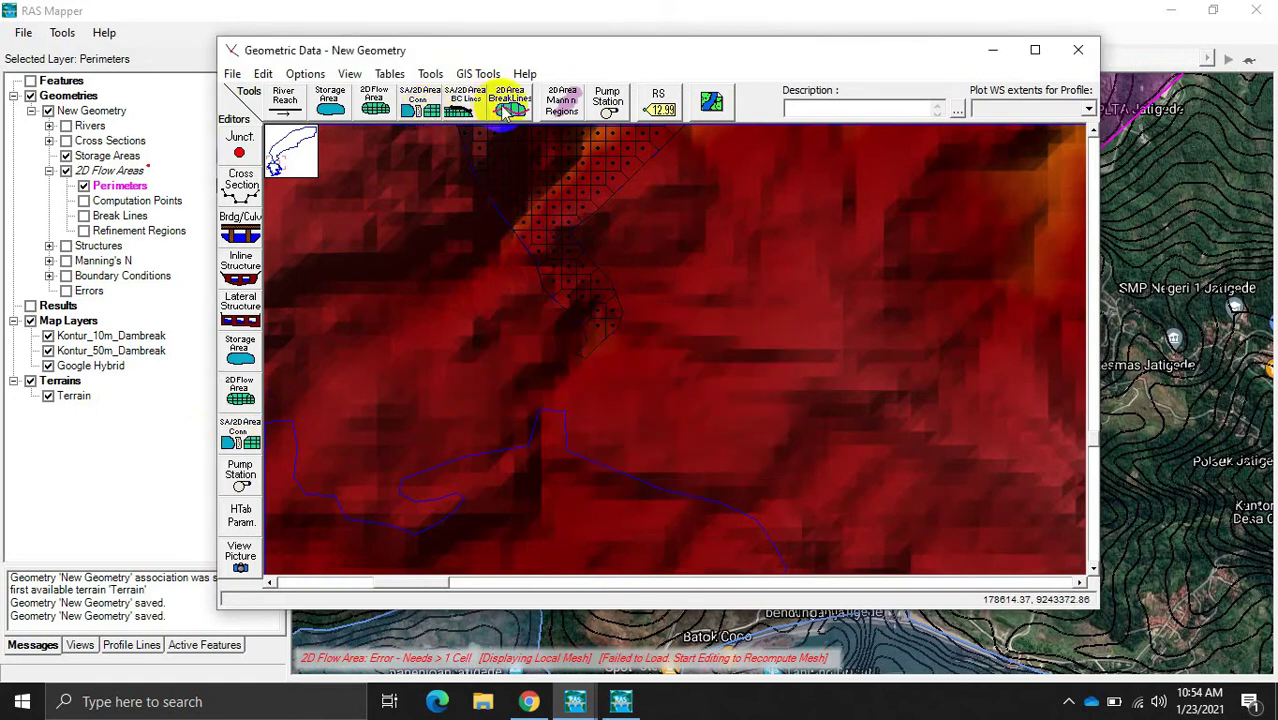
Step: Draw an SA/2D area connection about 117 m long between Waduk Jatigede and the 2D Flow Area, named Bendungan Jatigede
left_click(420, 108)
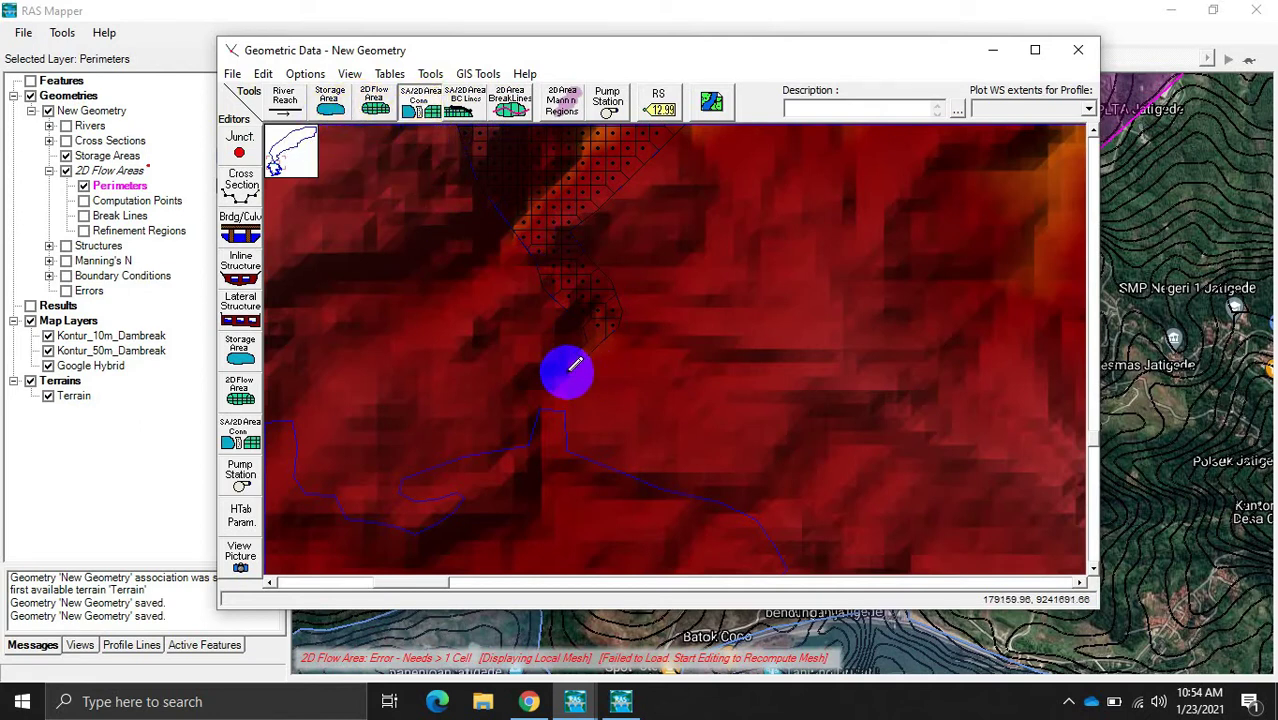
left_click(571, 365)
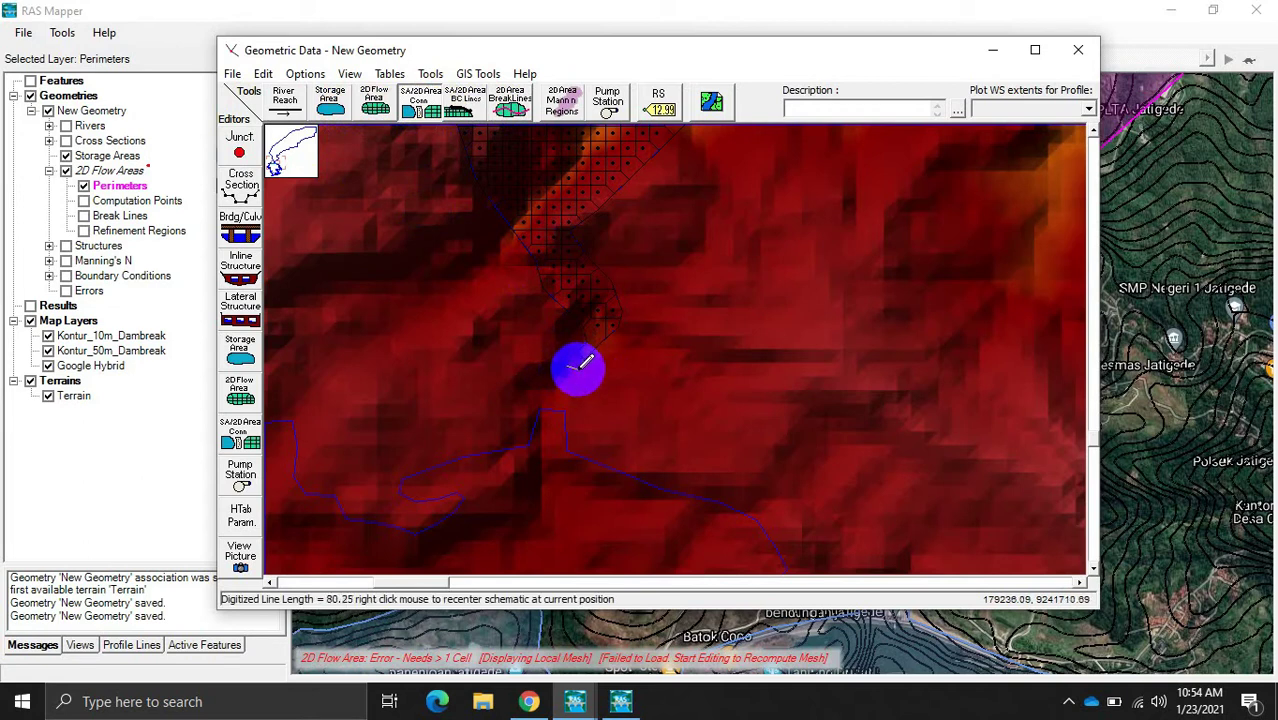
double_click(586, 362)
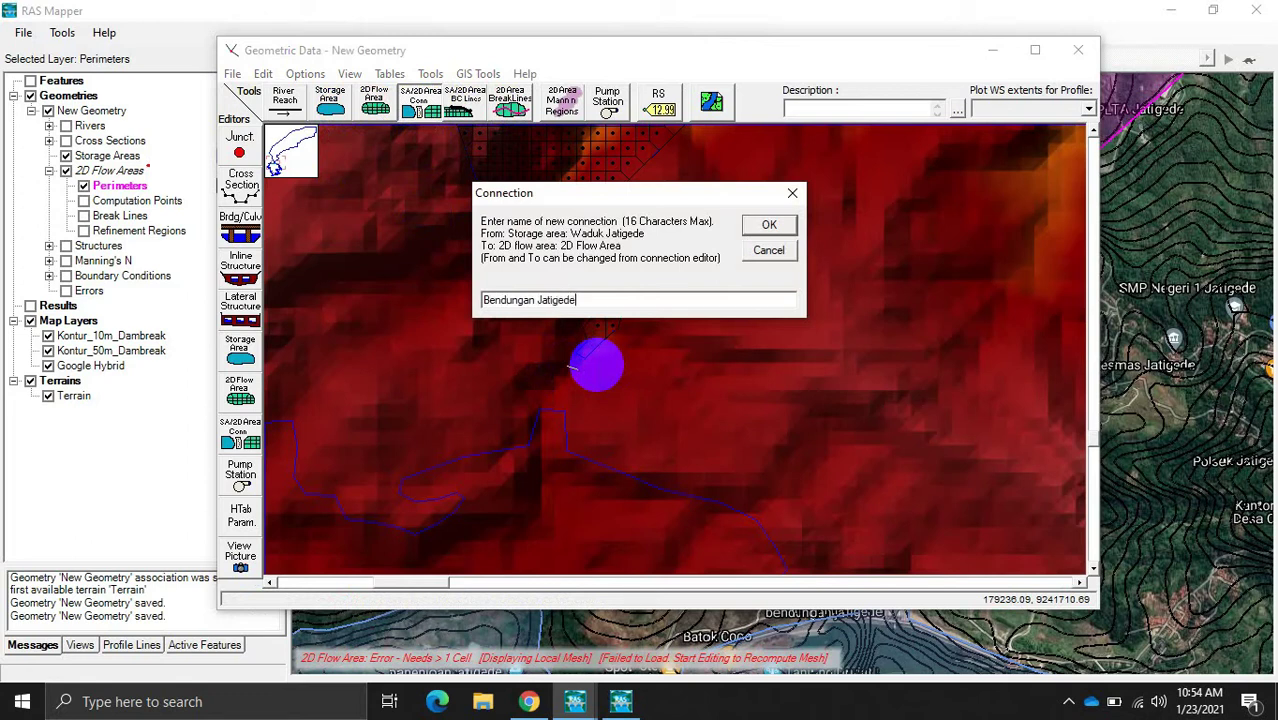
key("Return")
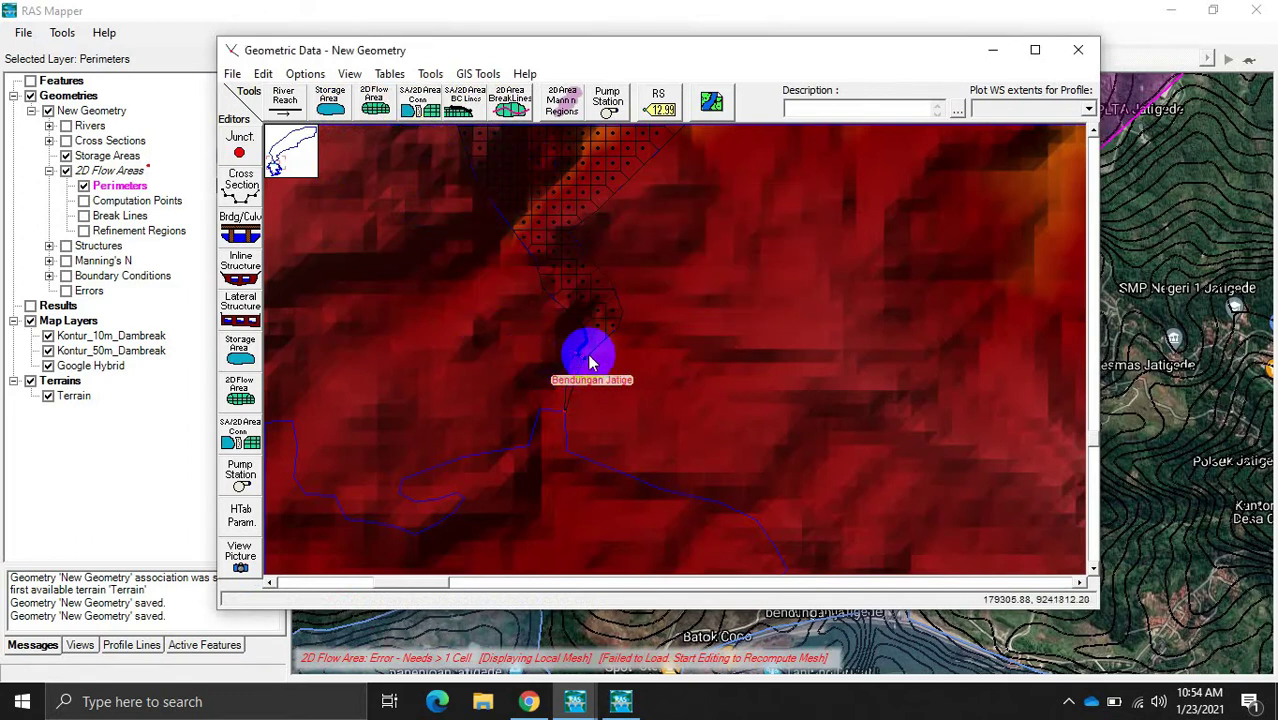
left_click(520, 655)
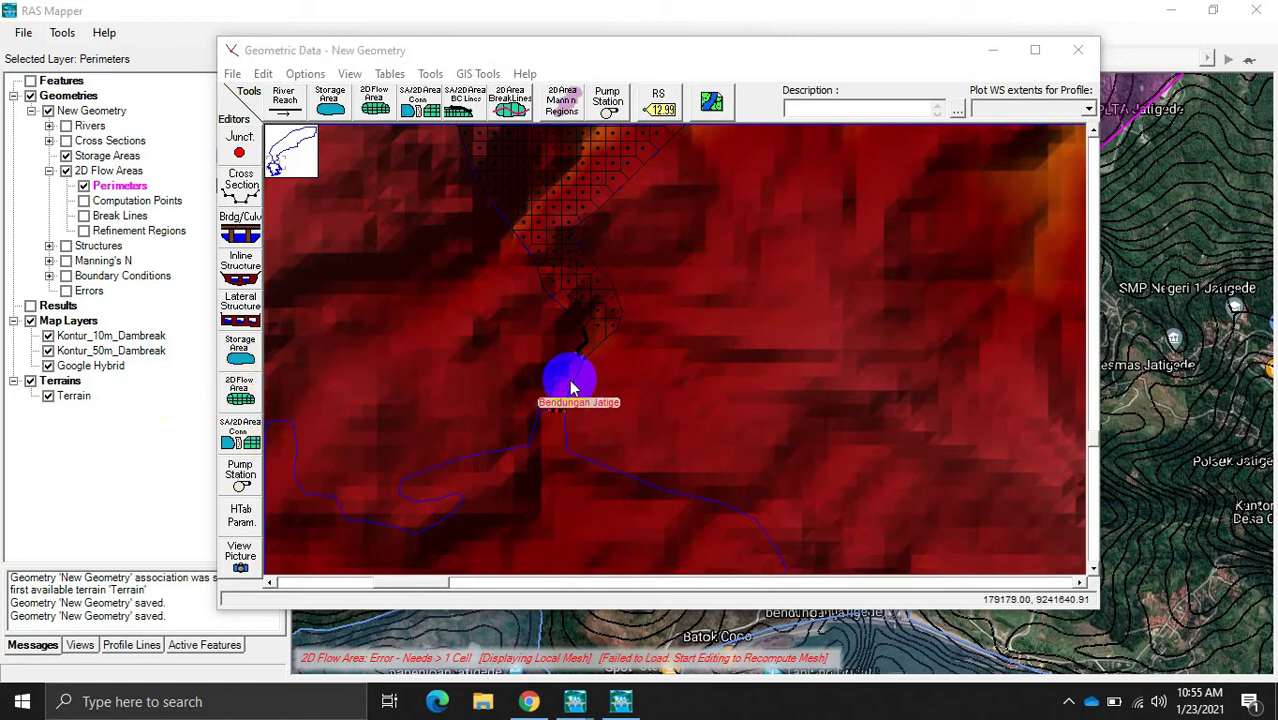
left_click(572, 390)
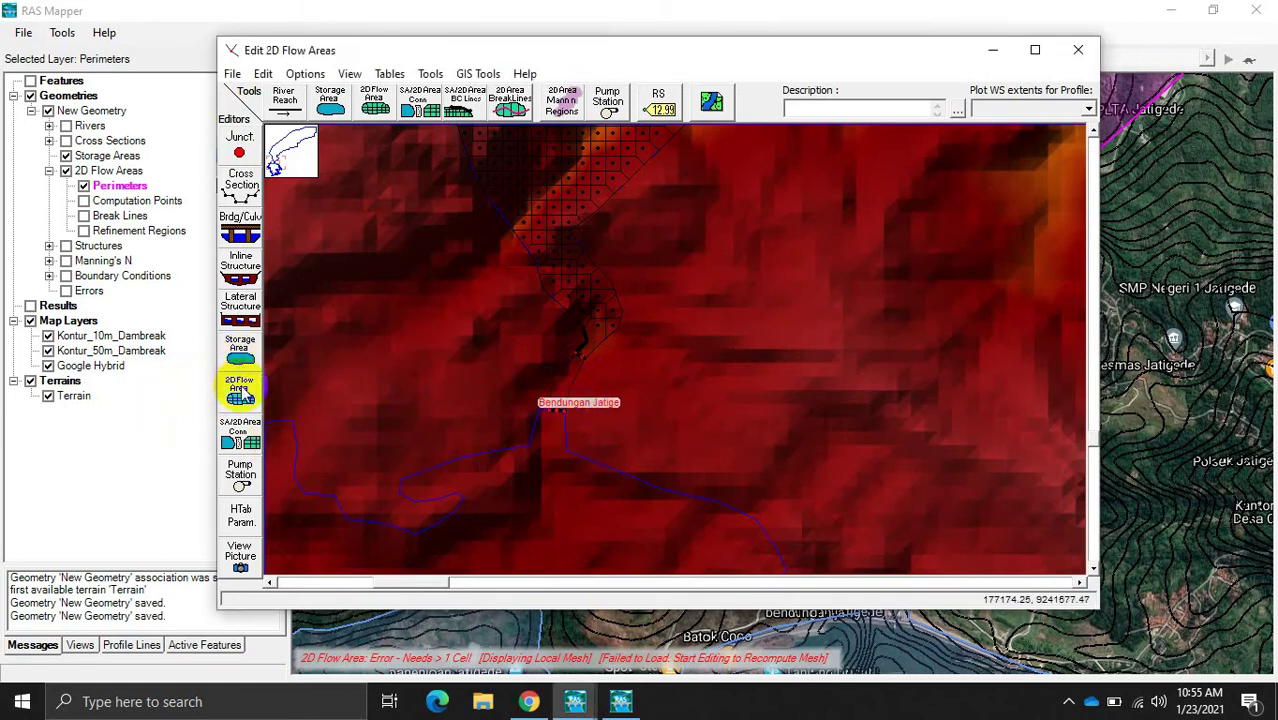
Step: Open the Bendungan Jatige connection's weir data and set the weir width to 5
left_click(240, 445)
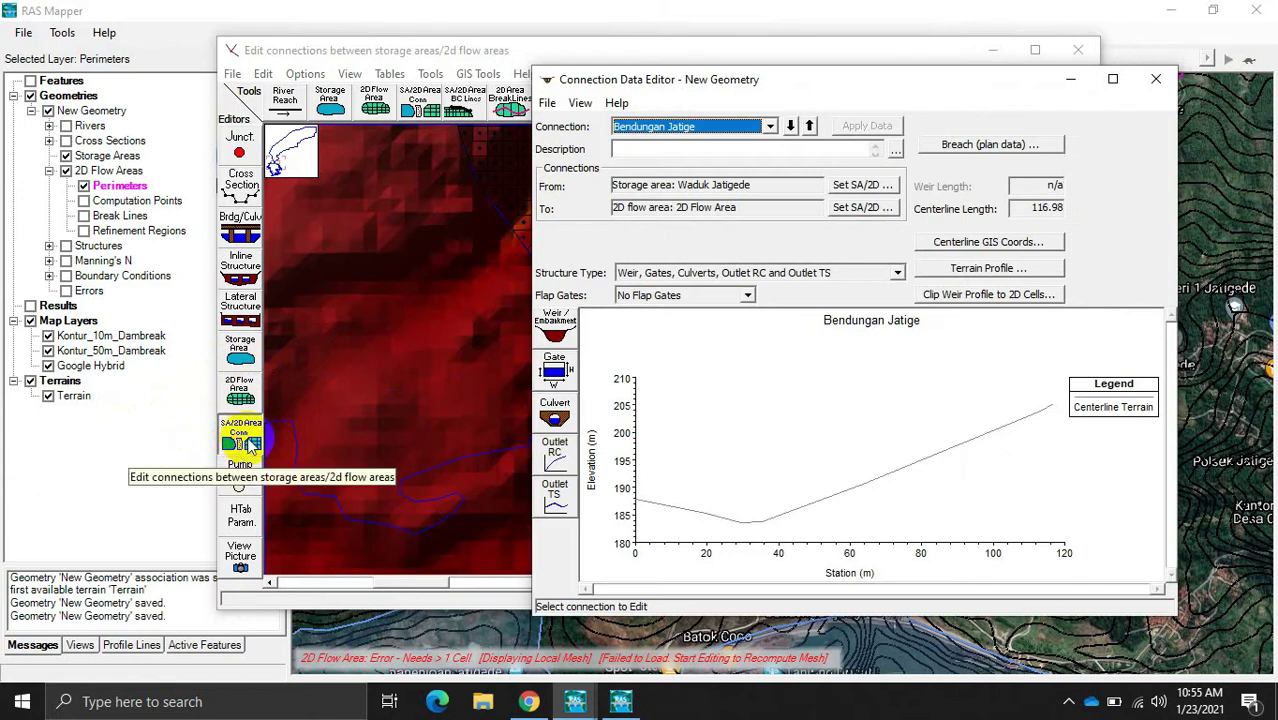
left_click_drag(760, 80, 908, 88)
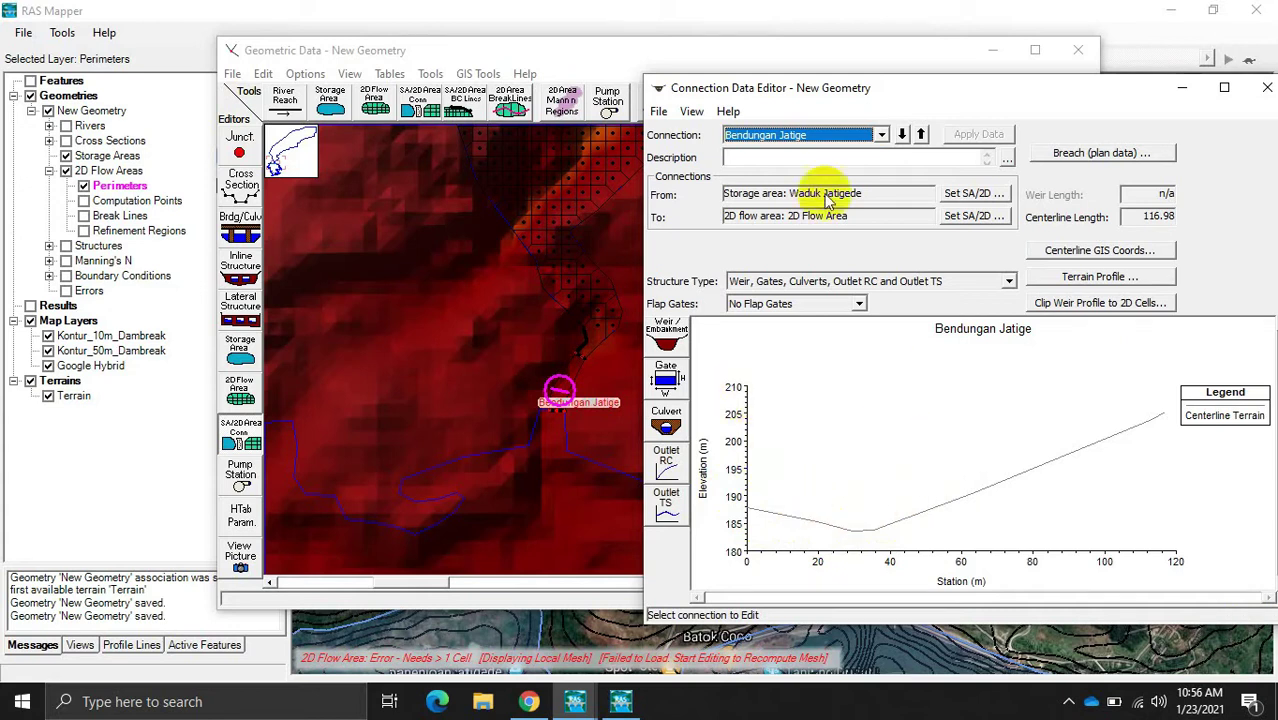
left_click(667, 330)
left_click_drag(647, 182, 391, 163)
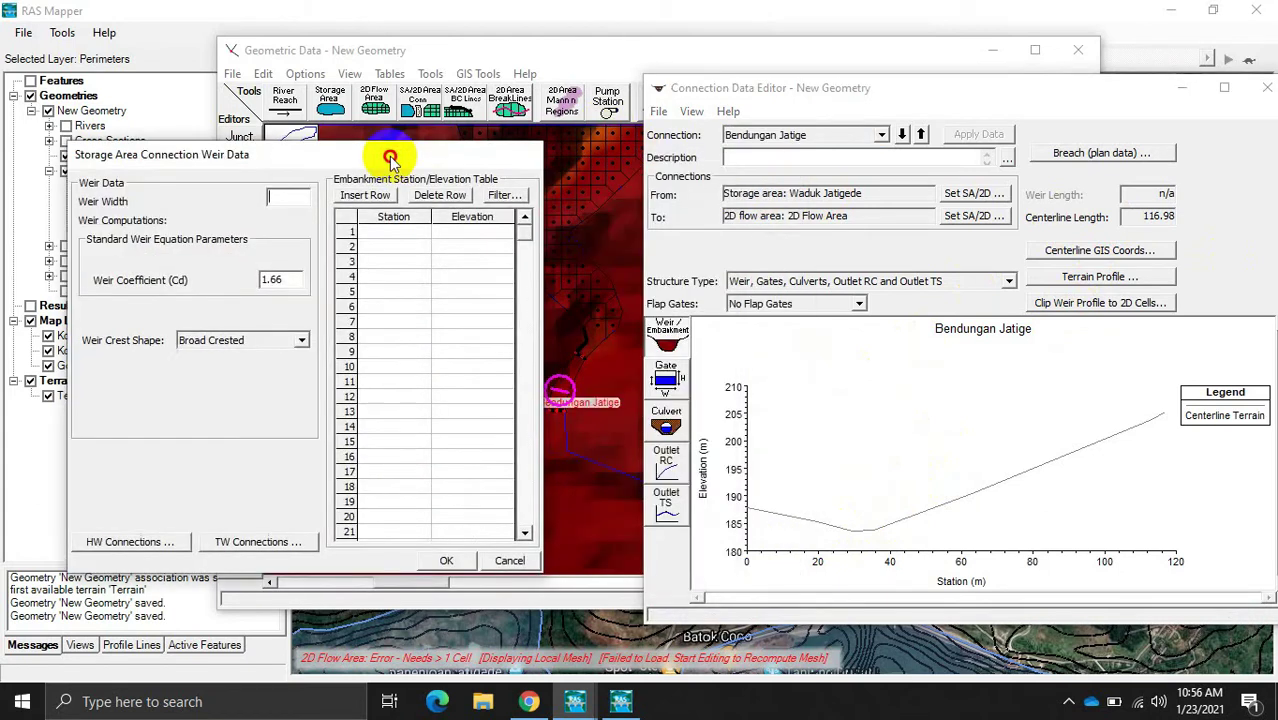
left_click(278, 194)
type("5")
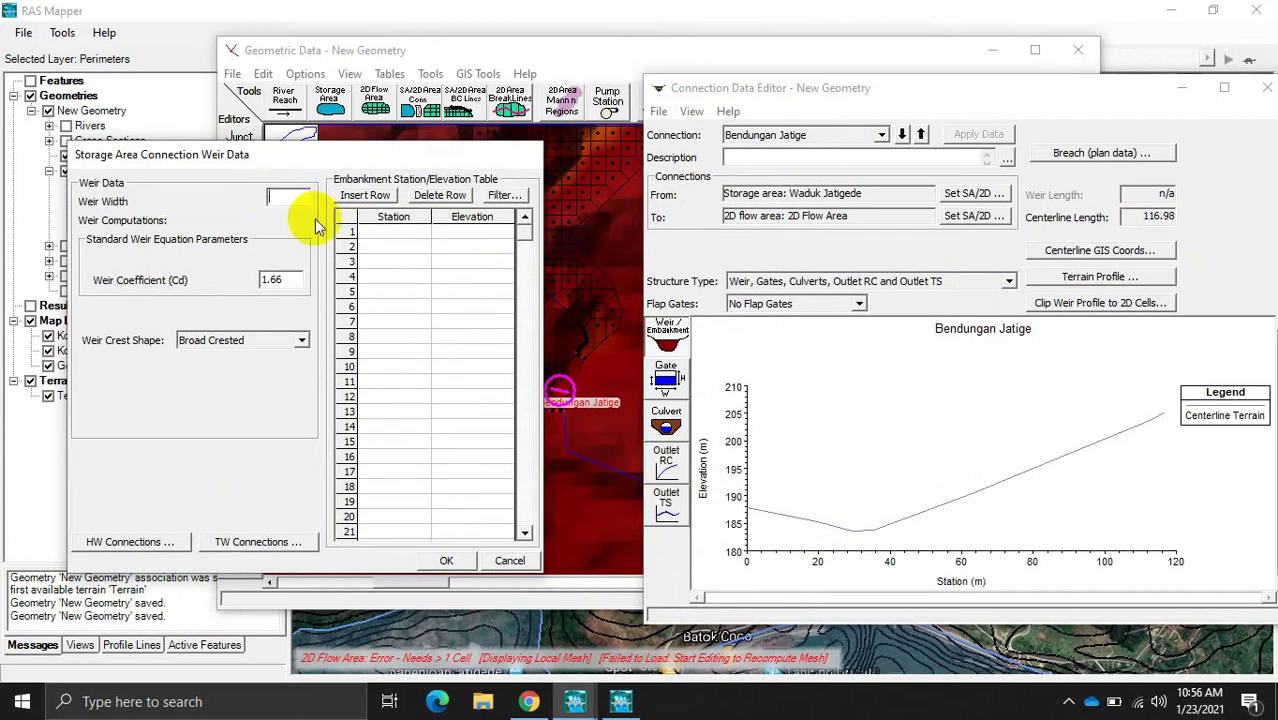
Step: Define the embankment profile at elevation 270 from station 0 to station 116.98 and accept the weir data
left_click(377, 232)
left_click(424, 236)
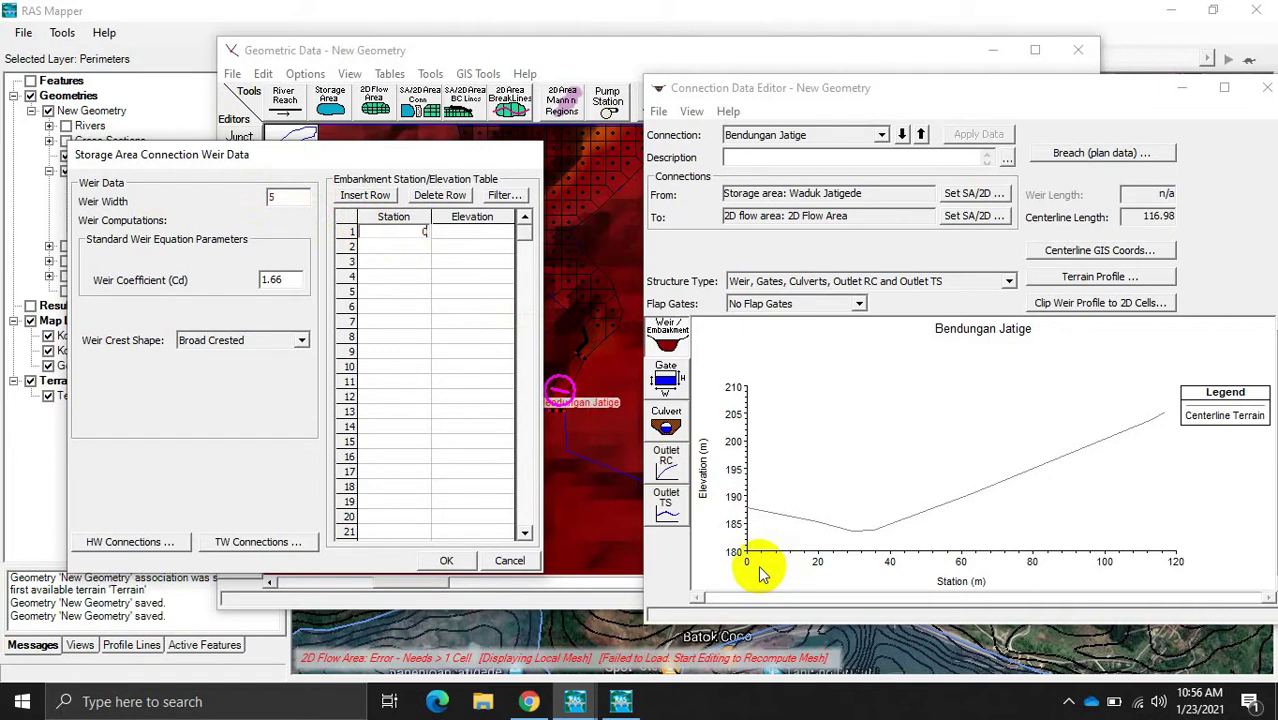
type("0")
left_click(455, 231)
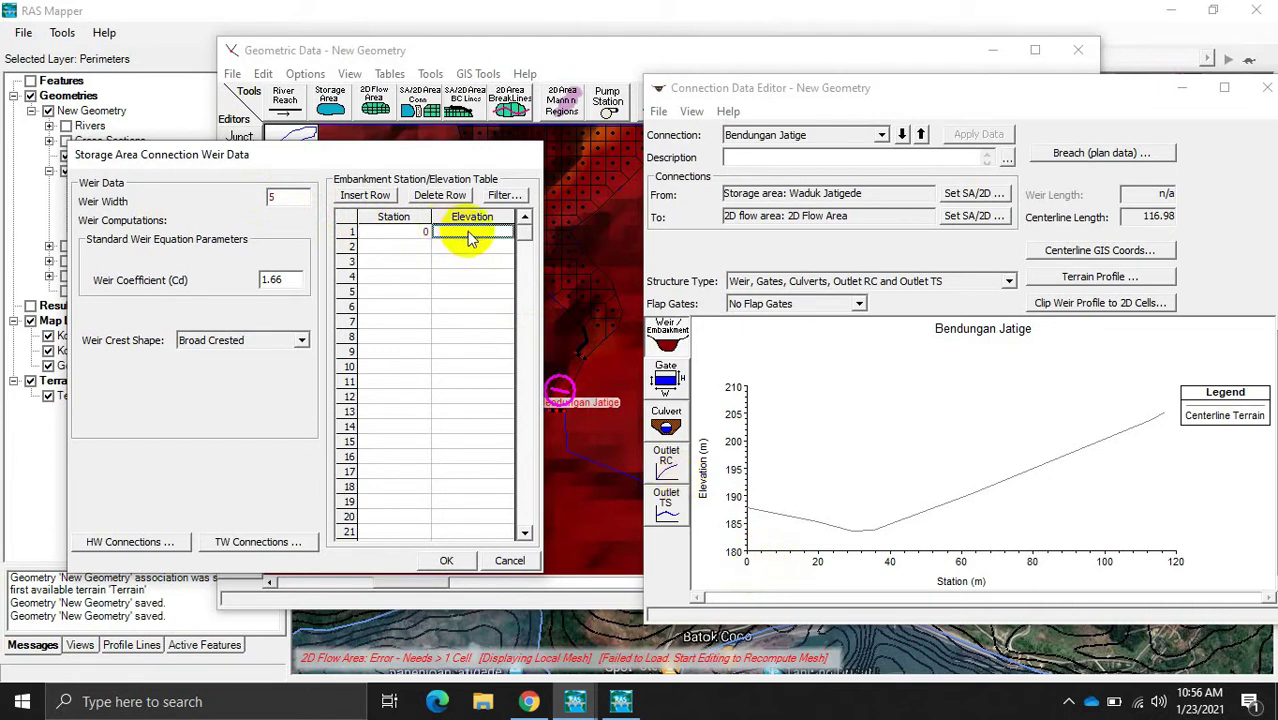
type("270")
left_click(405, 249)
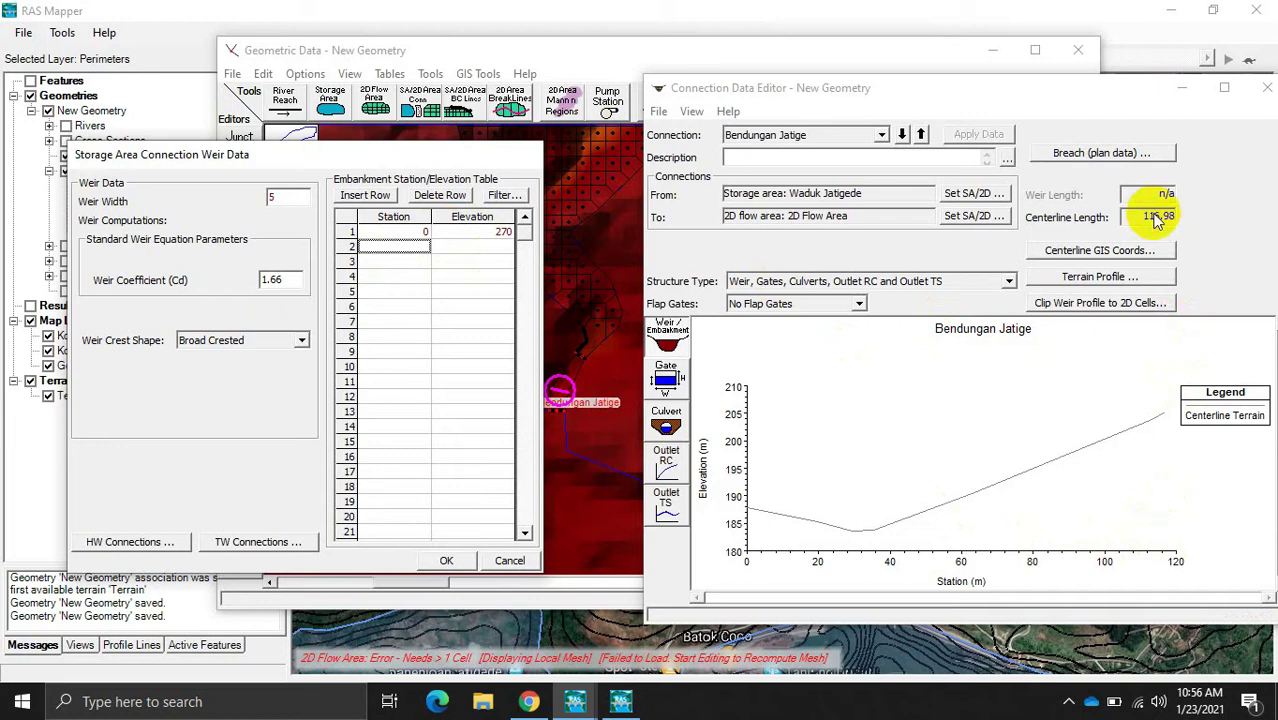
left_click(410, 250)
type("116.9")
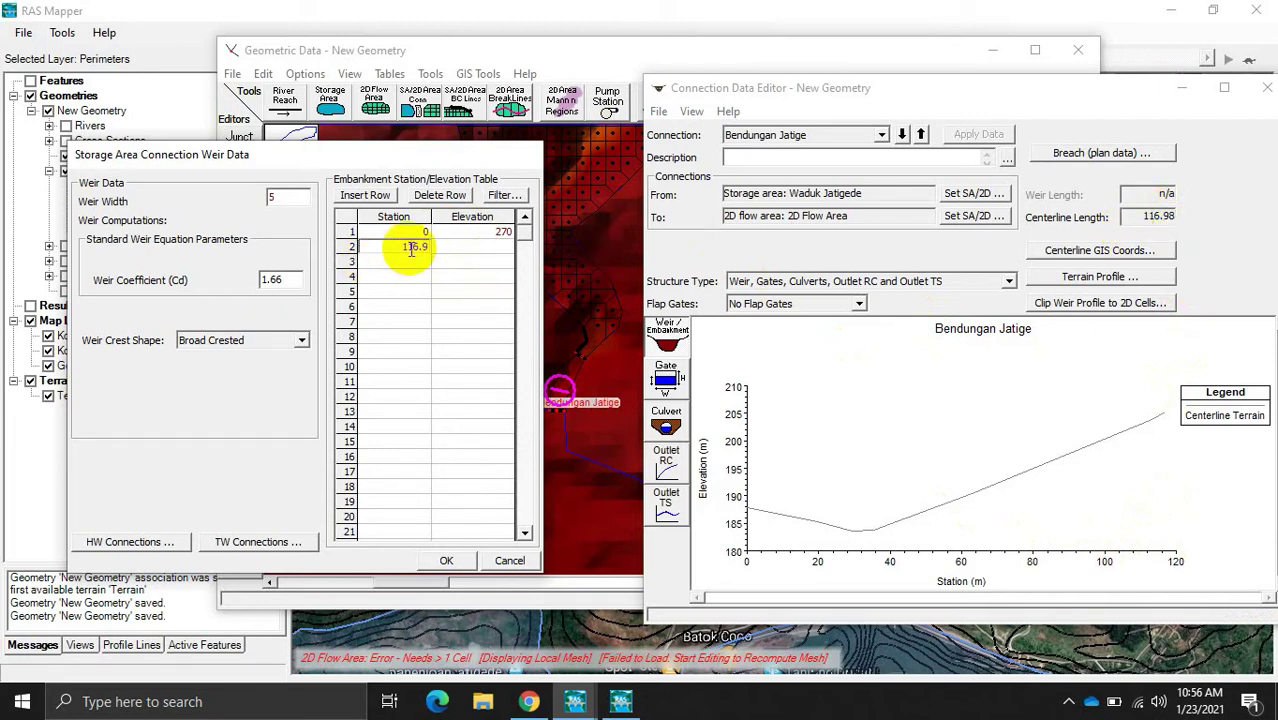
type("8")
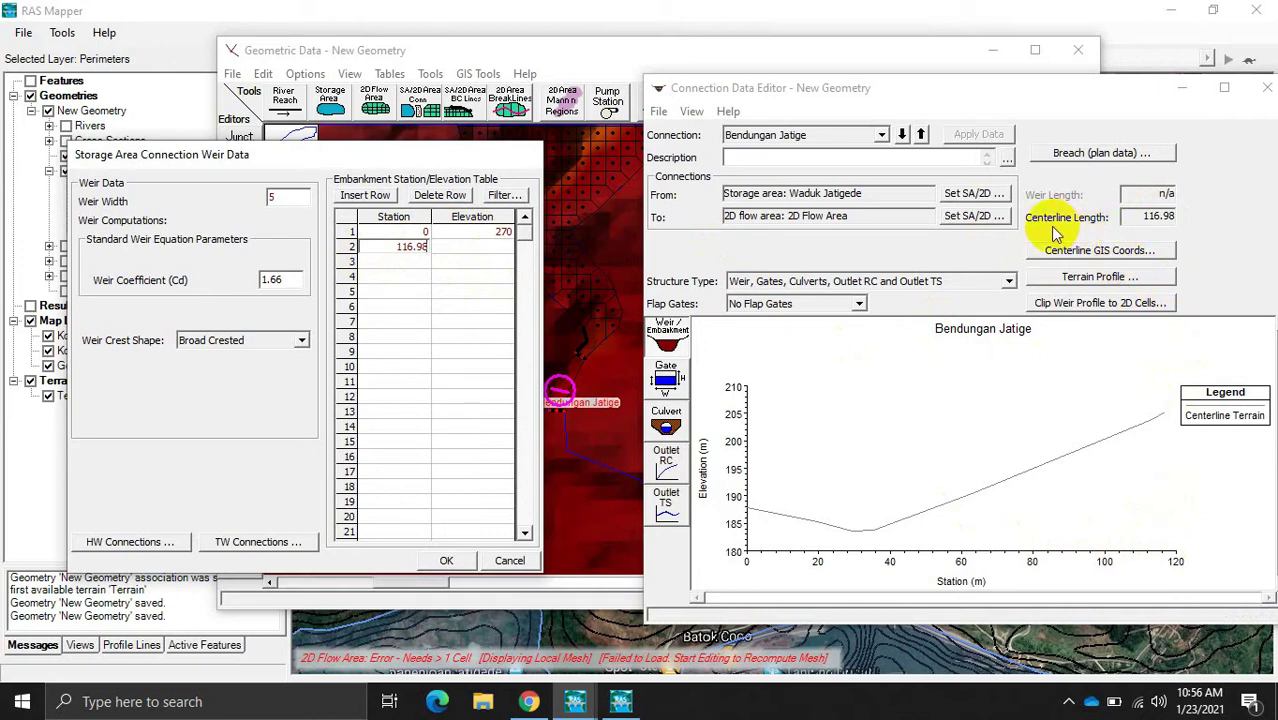
left_click(474, 248)
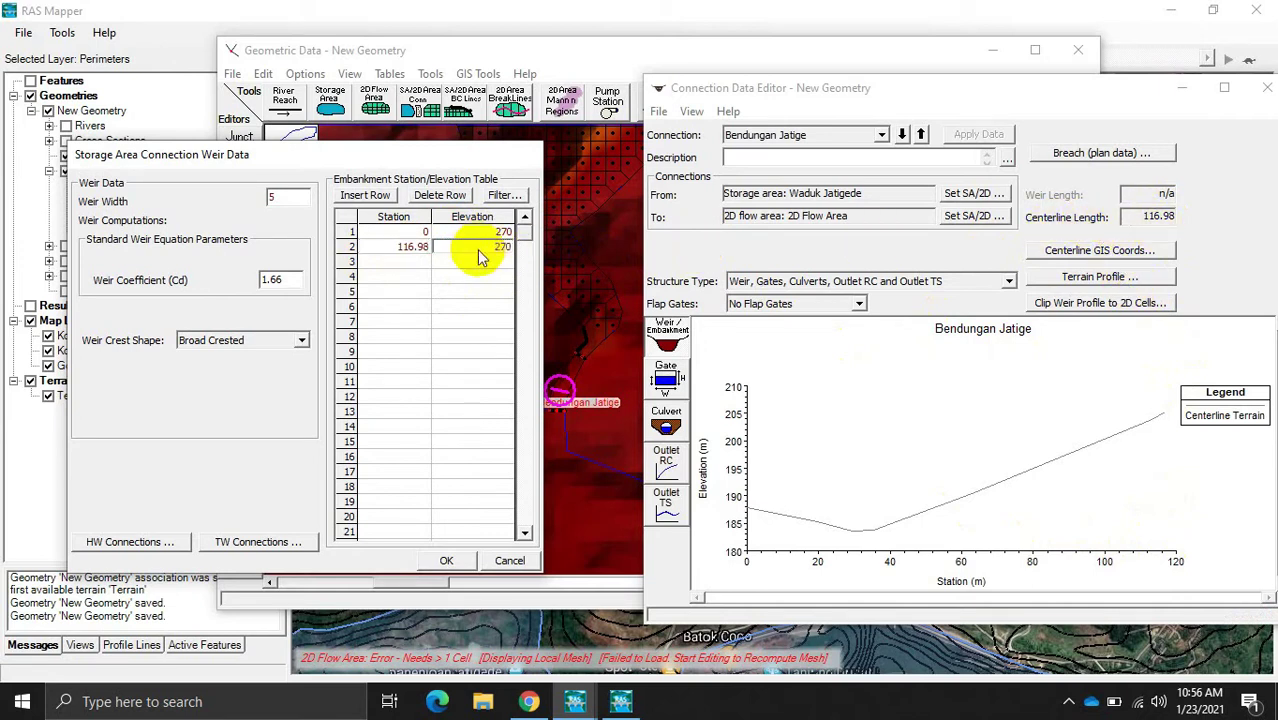
left_click(450, 561)
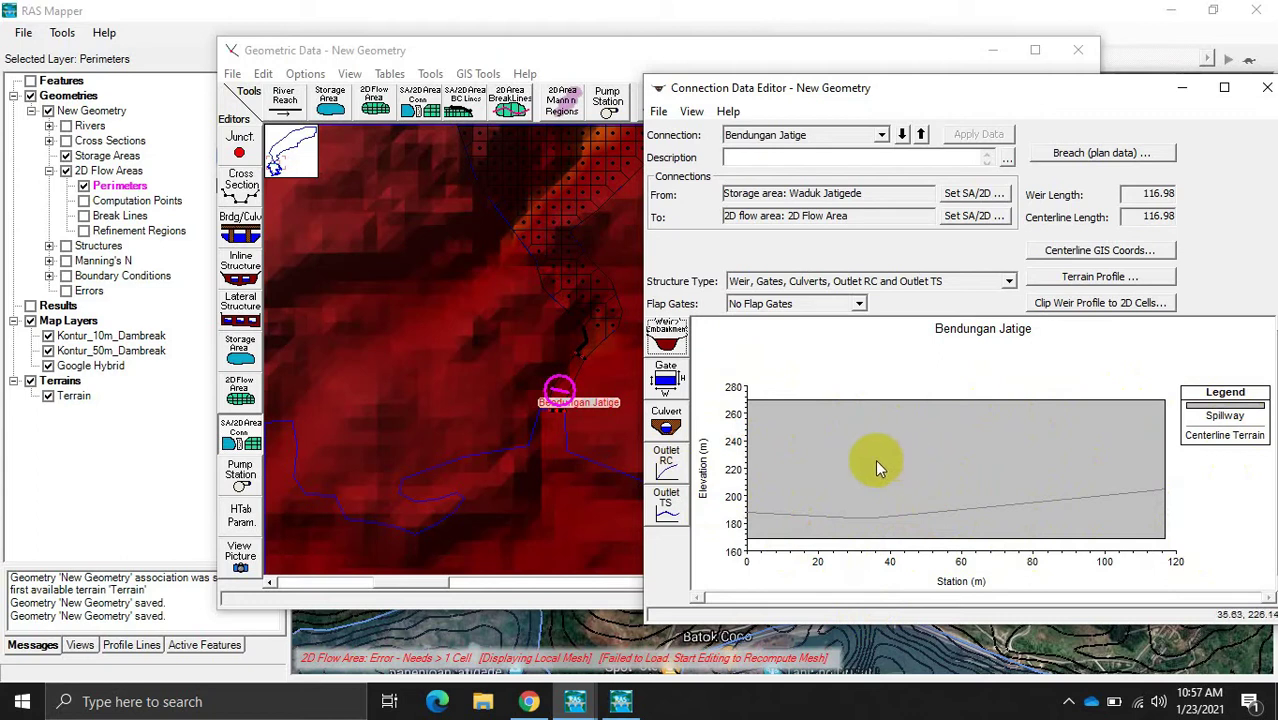
Step: Enable breaching of the Bendungan Jatige structure, with center station 40 and final bottom width 10
left_click(1070, 155)
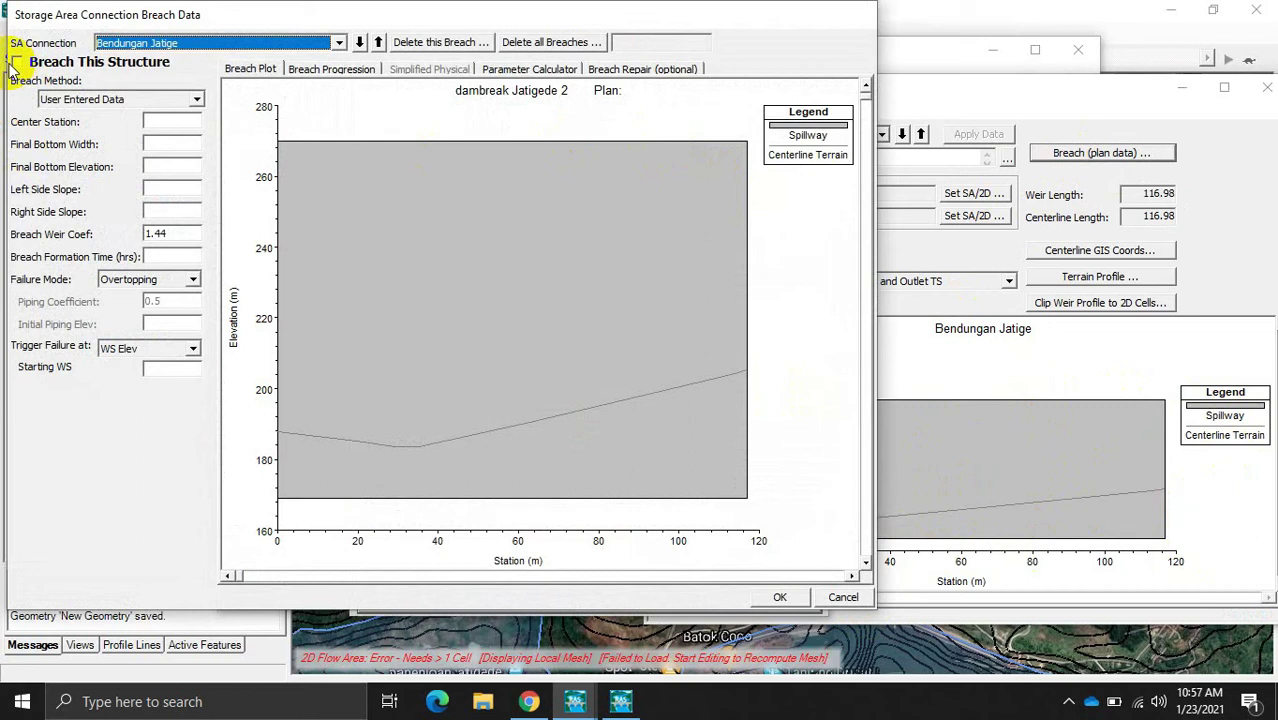
left_click(17, 61)
left_click(160, 120)
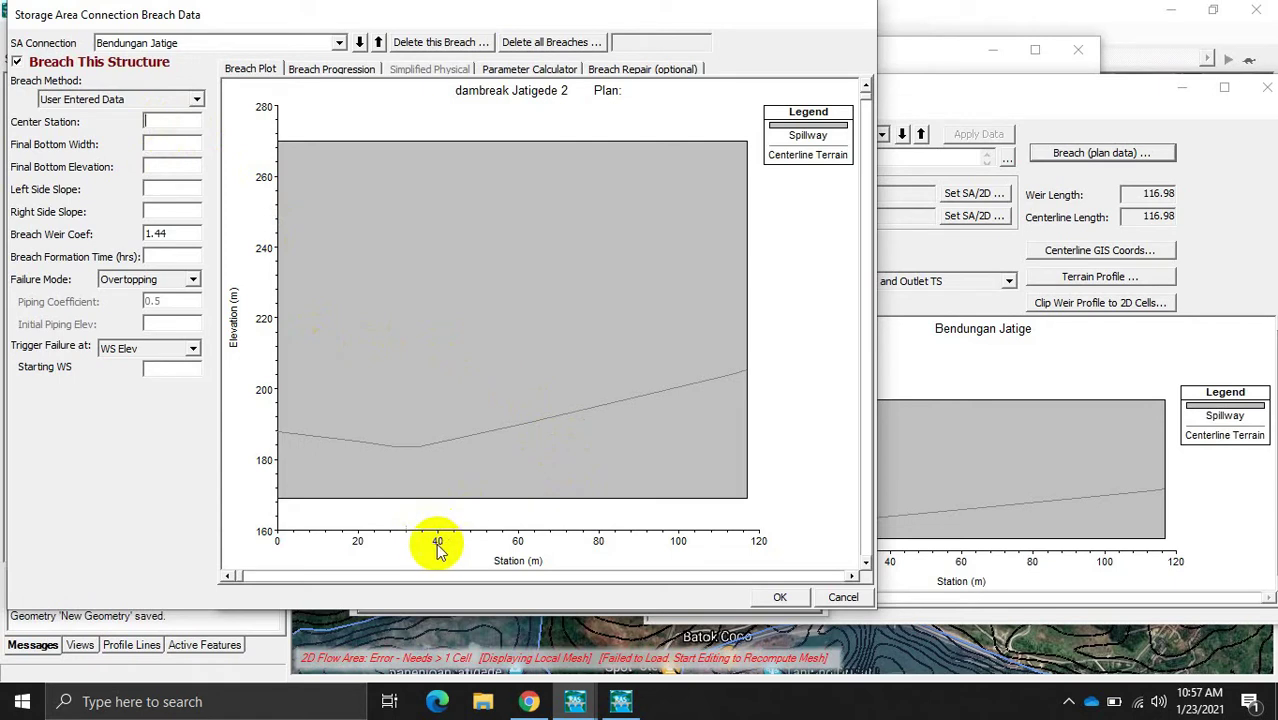
type("40")
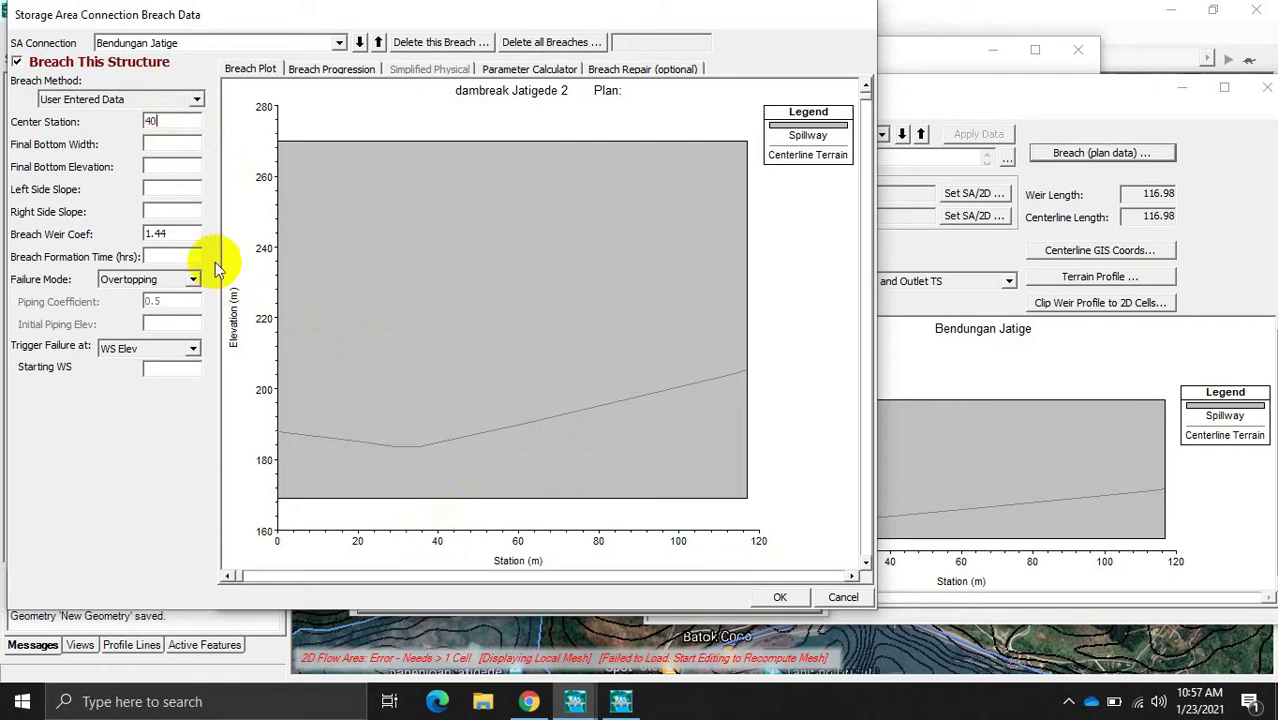
left_click(157, 145)
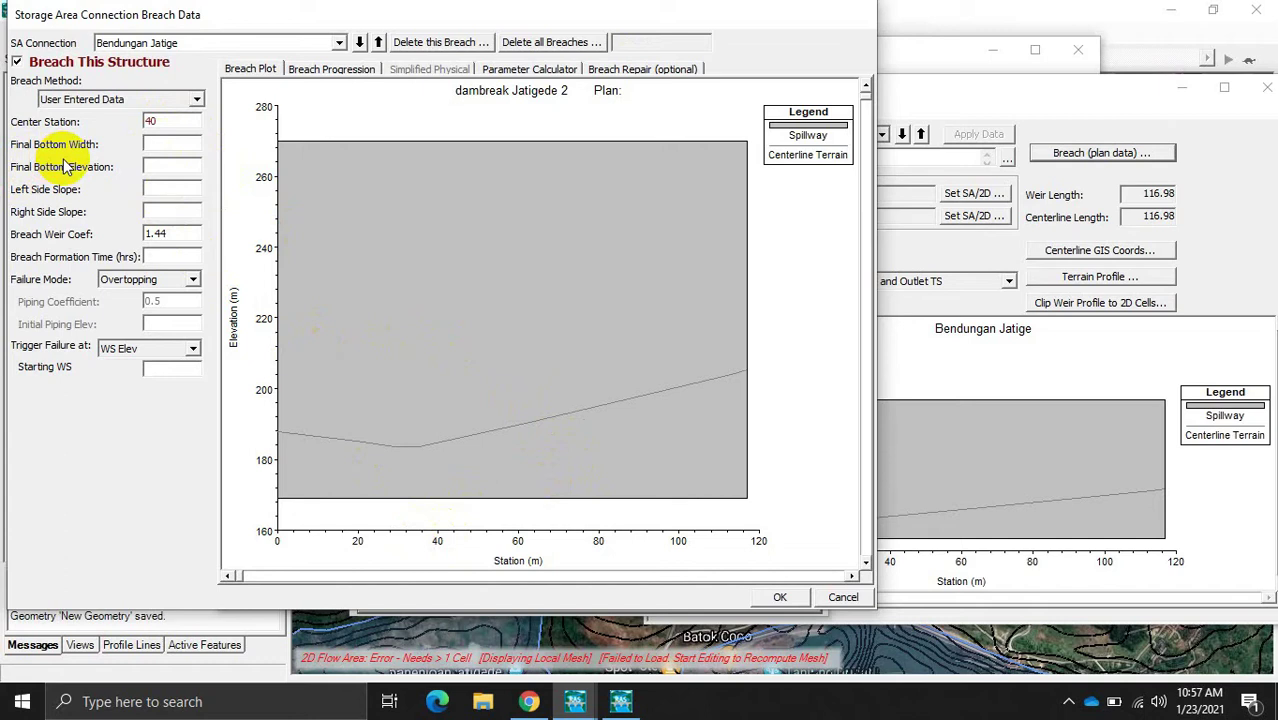
type("10")
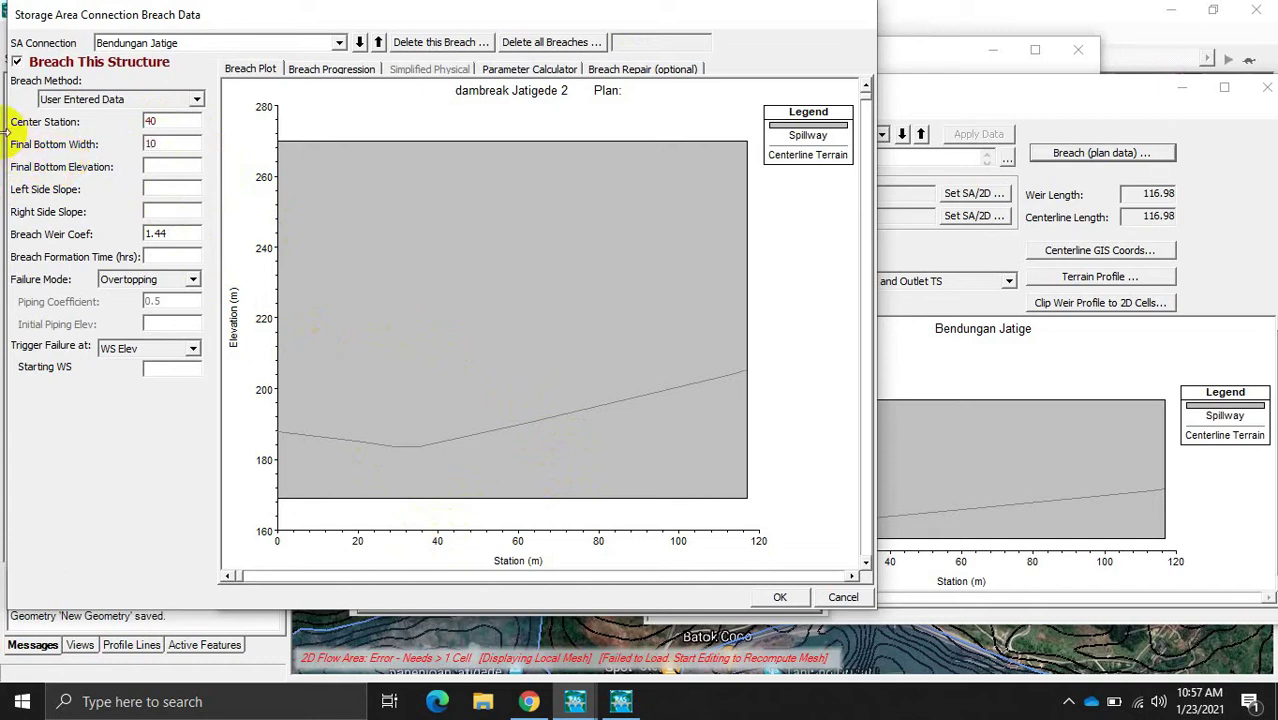
Step: Set the breach's final bottom elevation to 215
left_click(147, 166)
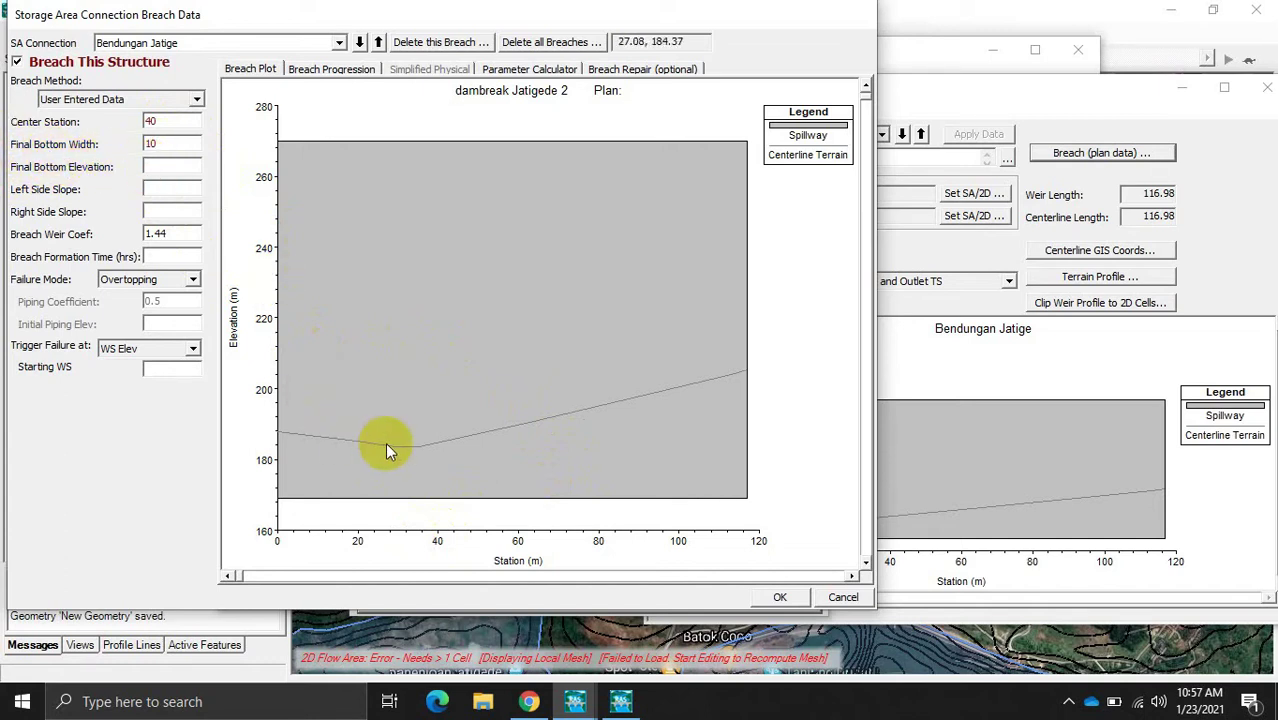
type("2015")
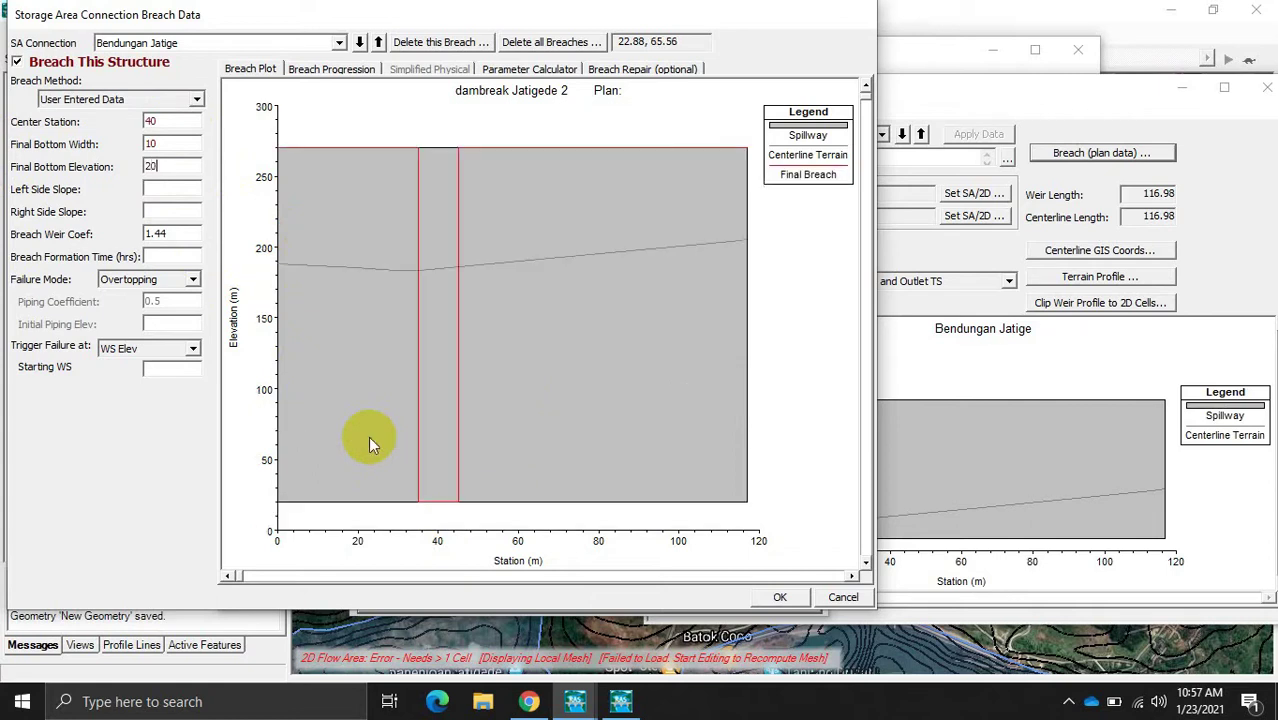
key("BackSpace")
key("BackSpace")
key("BackSpace")
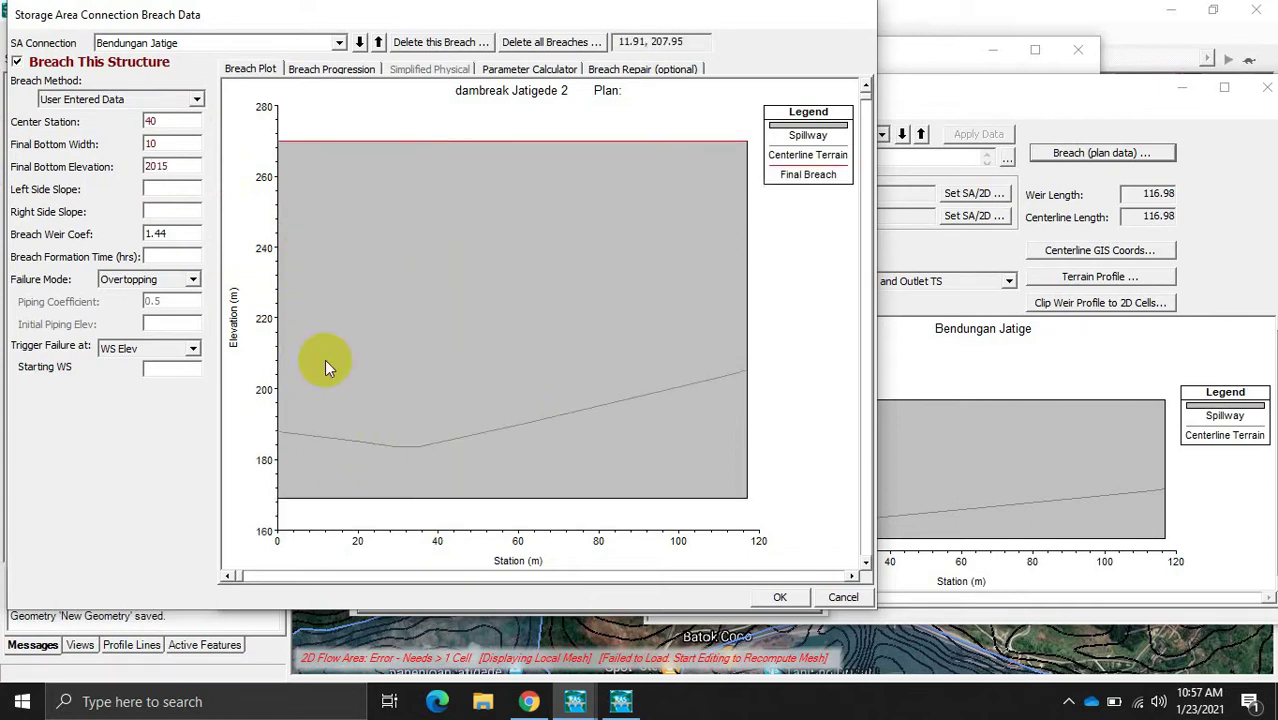
type("15")
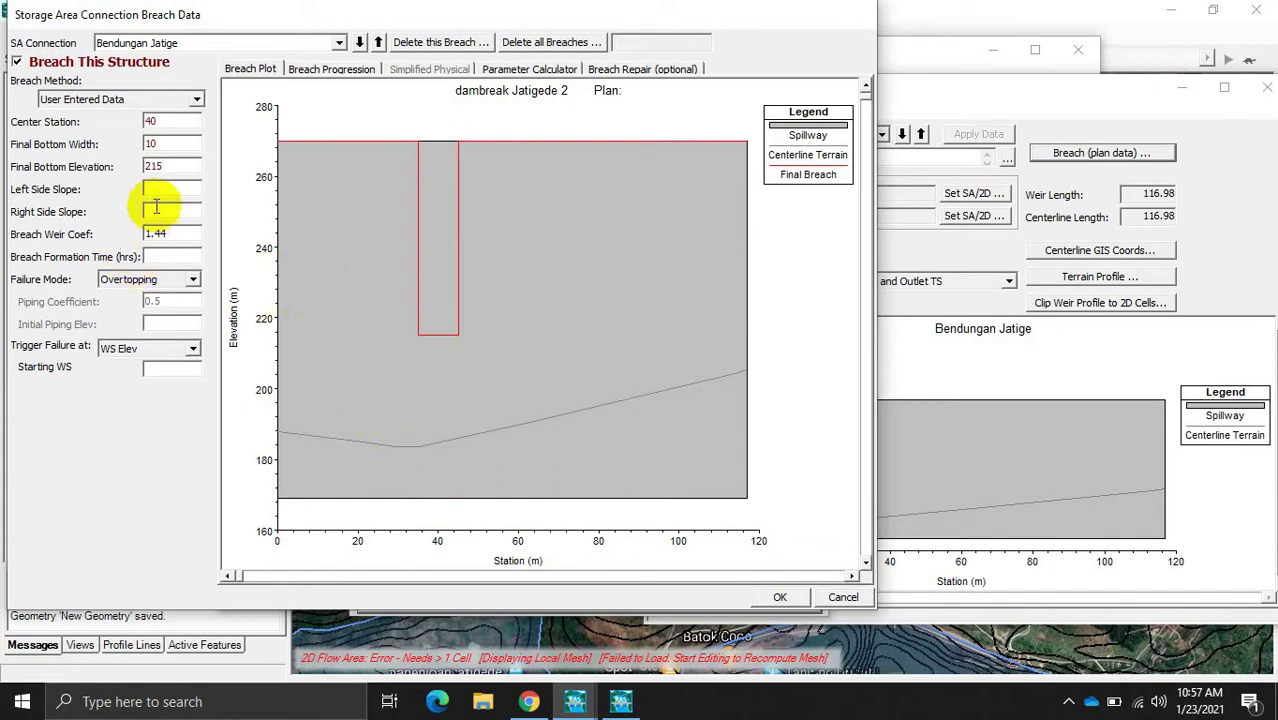
Step: Set both the left and right side slopes of the breach to 0.5
type("3")
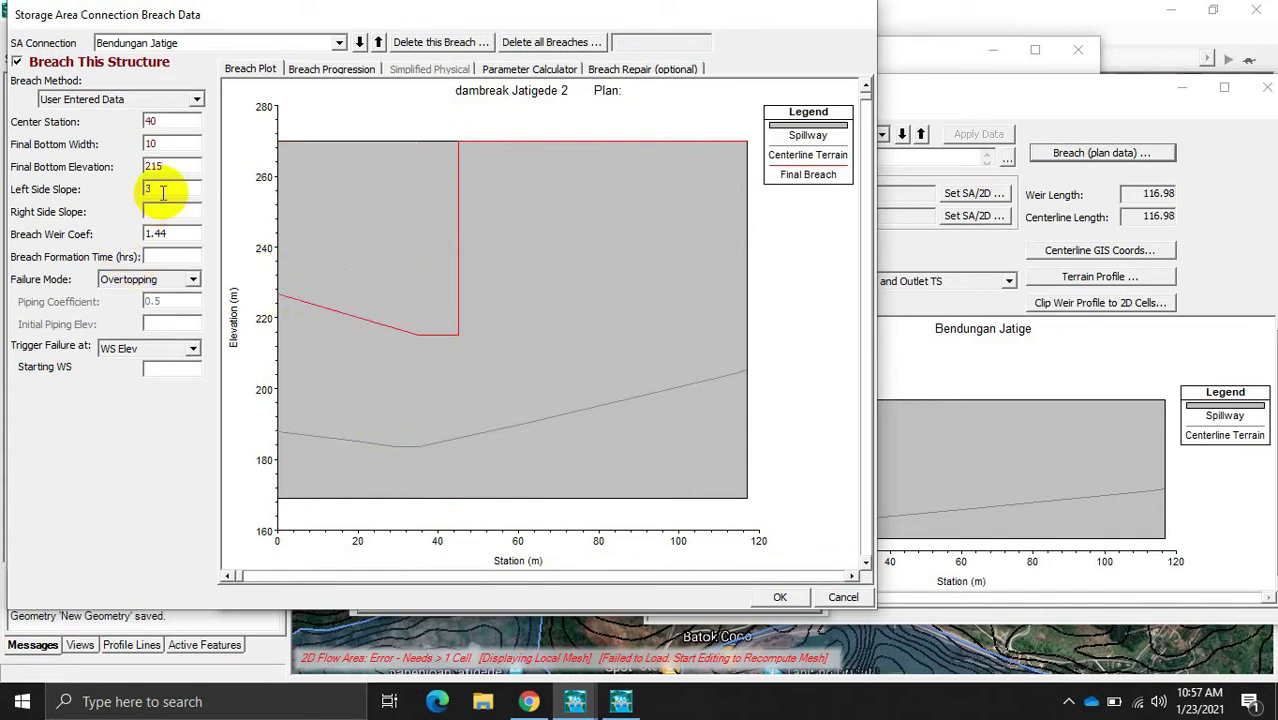
key("BackSpace")
type("1")
key("BackSpace")
type("0.5")
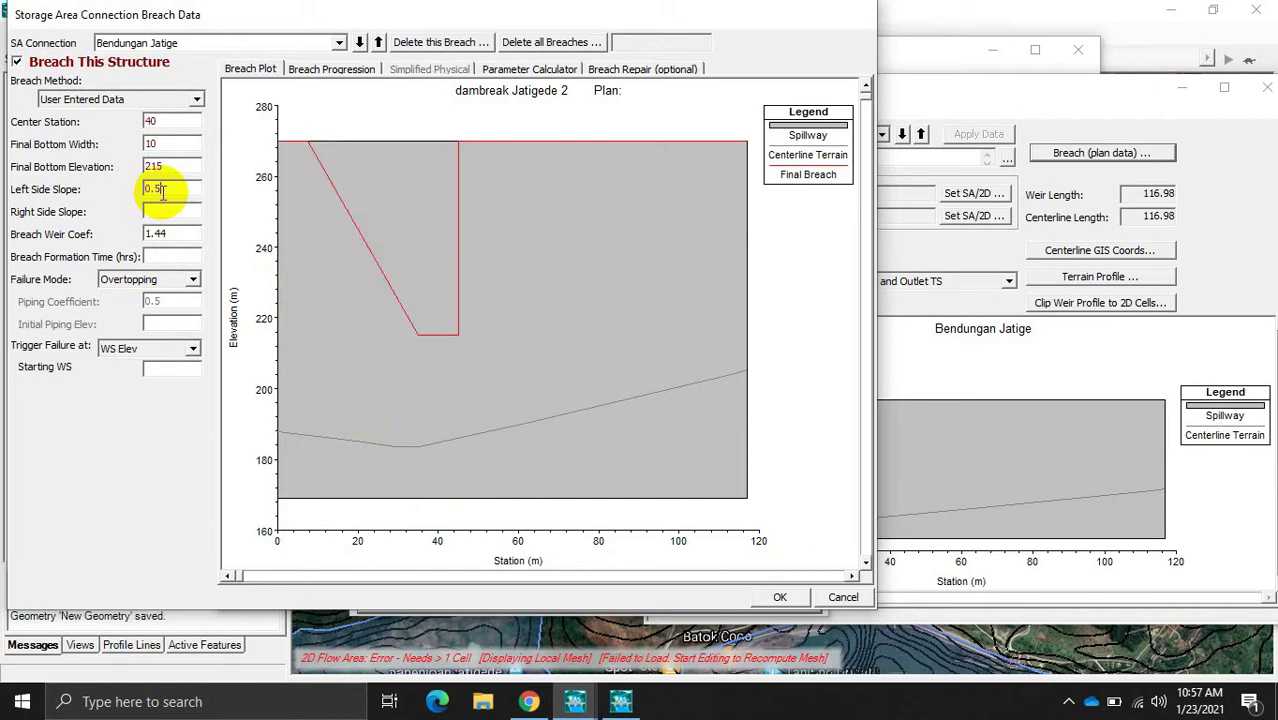
left_click(157, 211)
type("0.5")
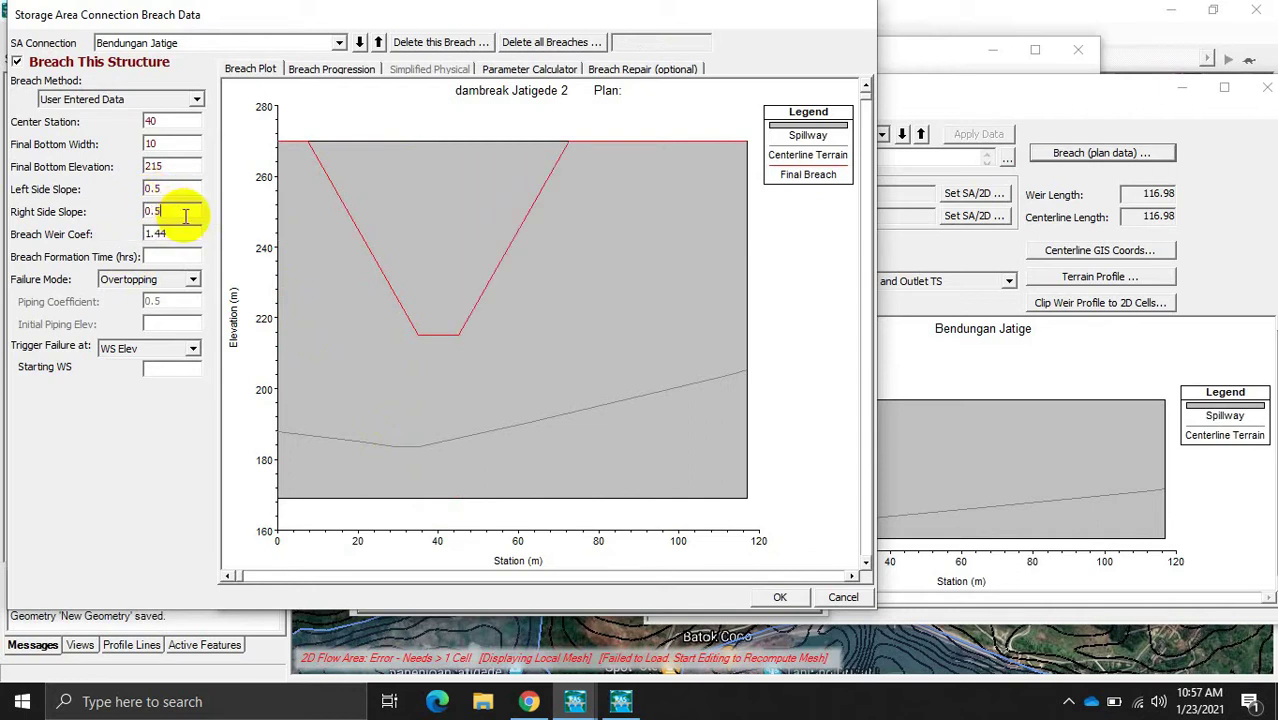
Step: Set the breach formation time to 0.5 hours with Overtopping as the failure mode
left_click(178, 258)
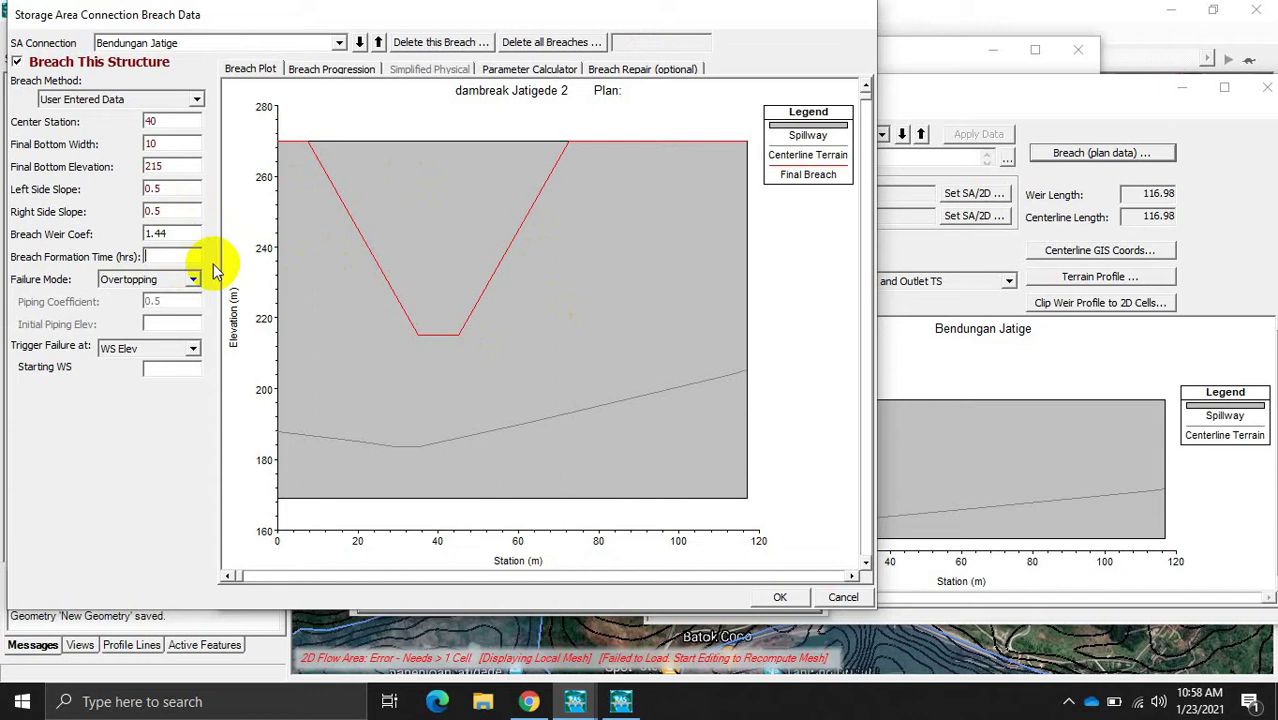
type("0.5")
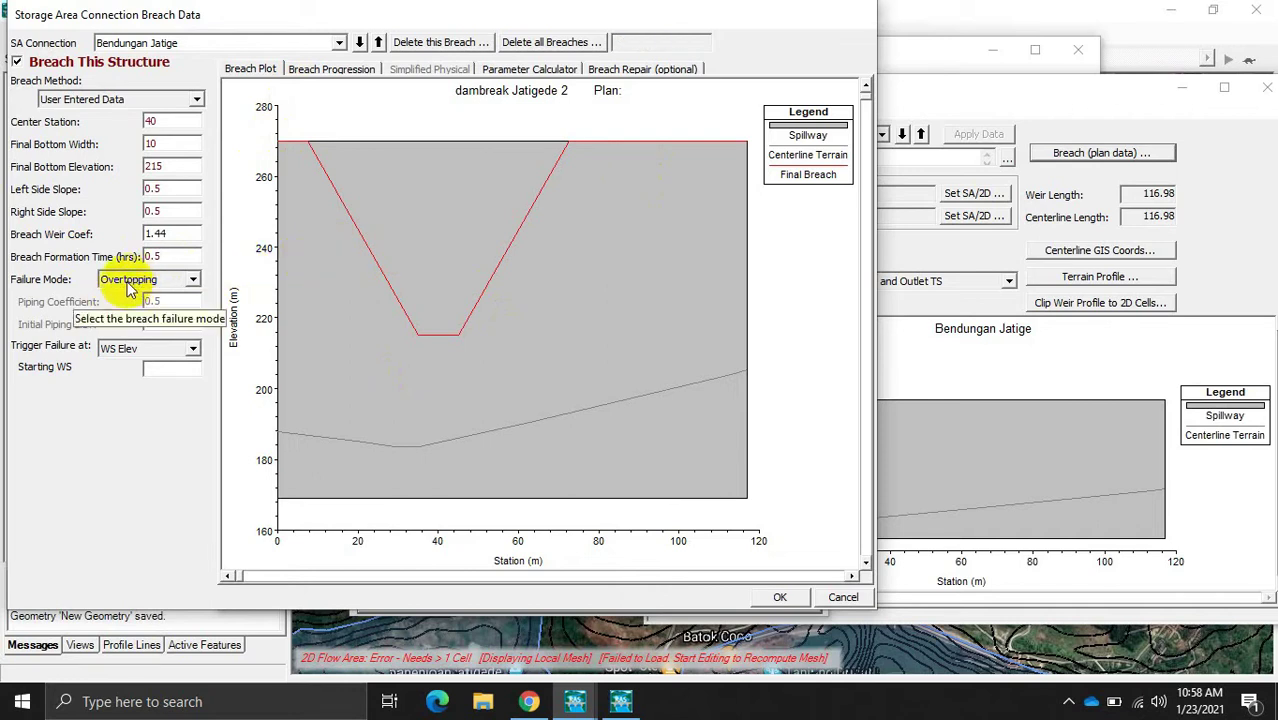
left_click(183, 285)
left_click(165, 300)
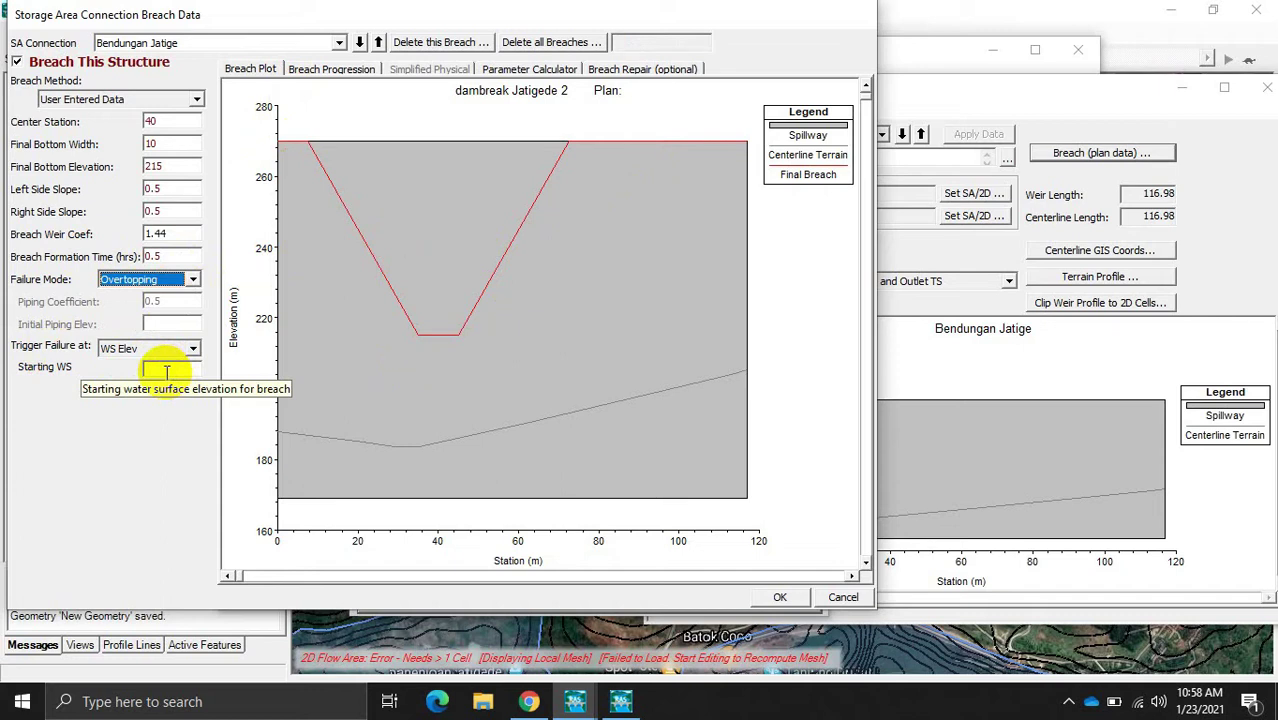
Step: Trigger the Bendungan Jatige breach at a set time, with start date 23Jan2021 and start time 00:00, and accept the breach data
left_click(194, 350)
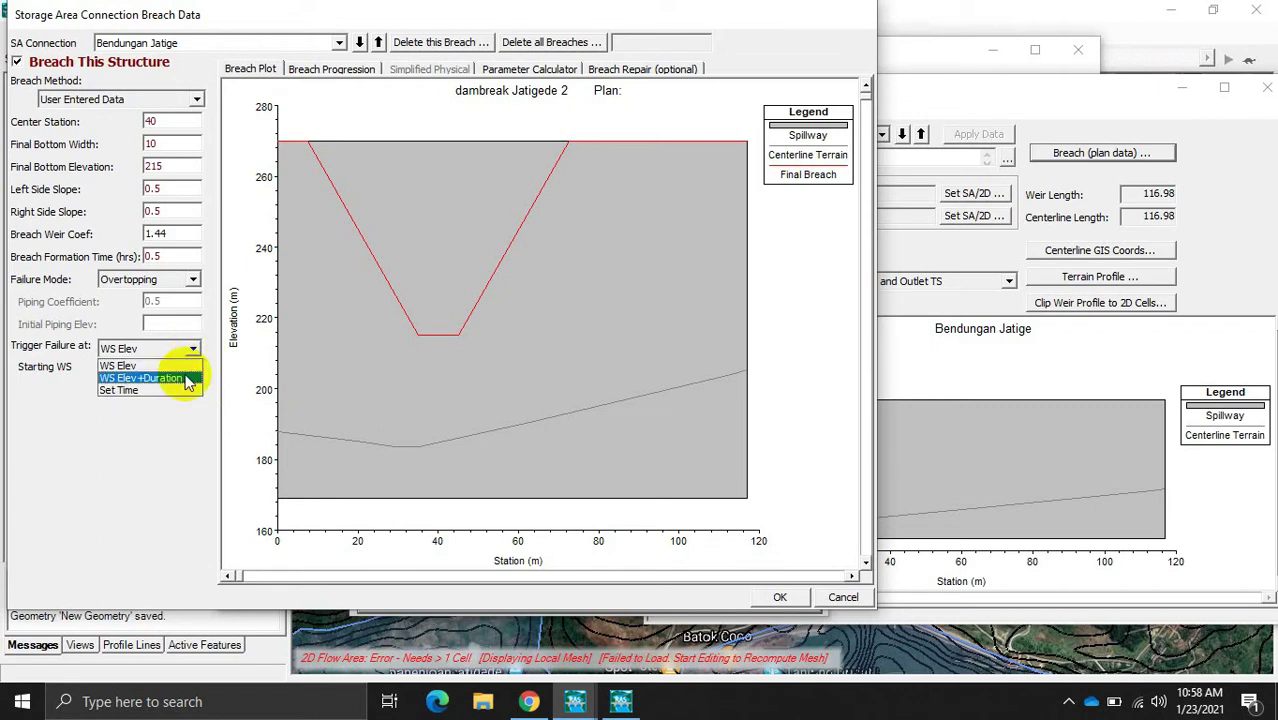
left_click(174, 390)
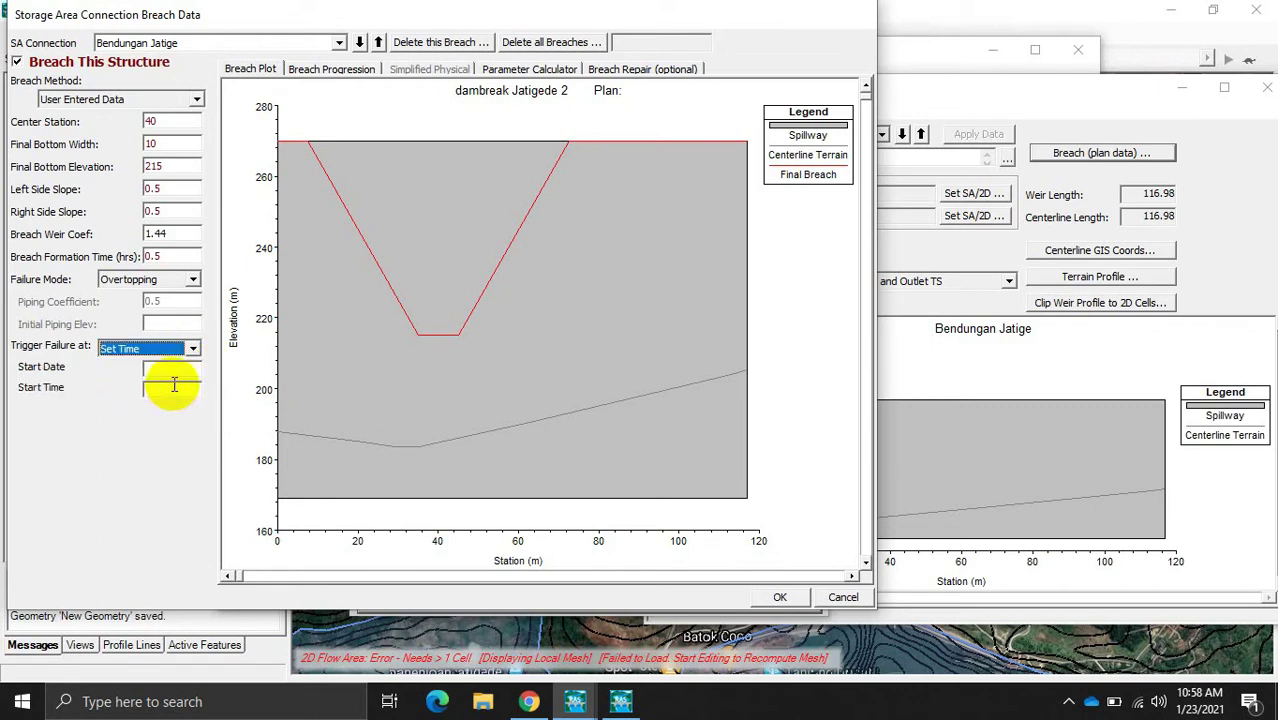
left_click(174, 369)
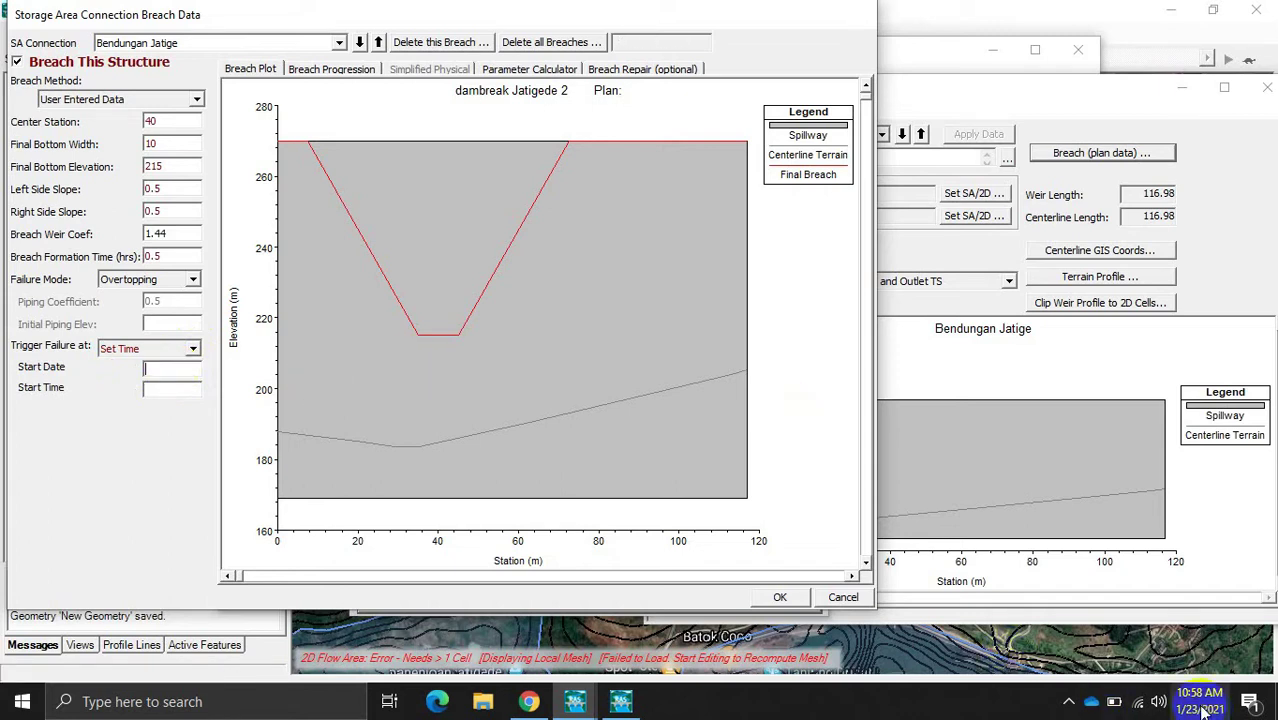
type("23")
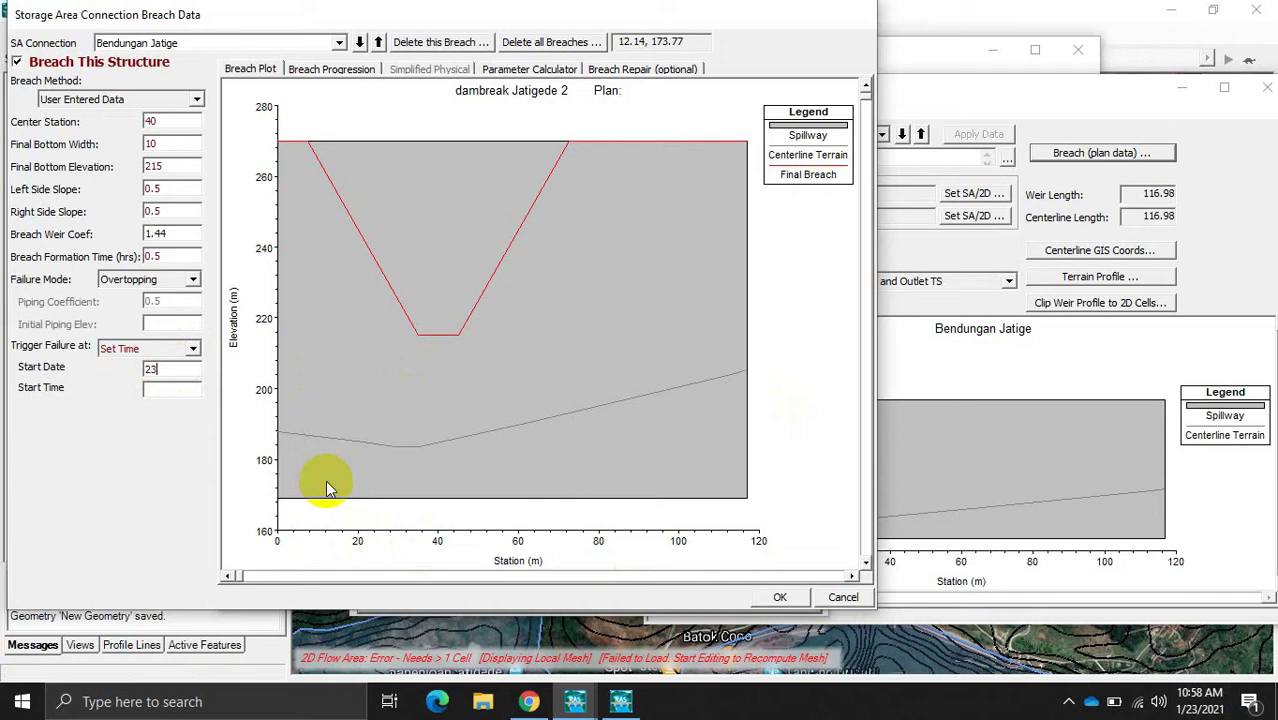
type("Jan2021")
left_click(188, 393)
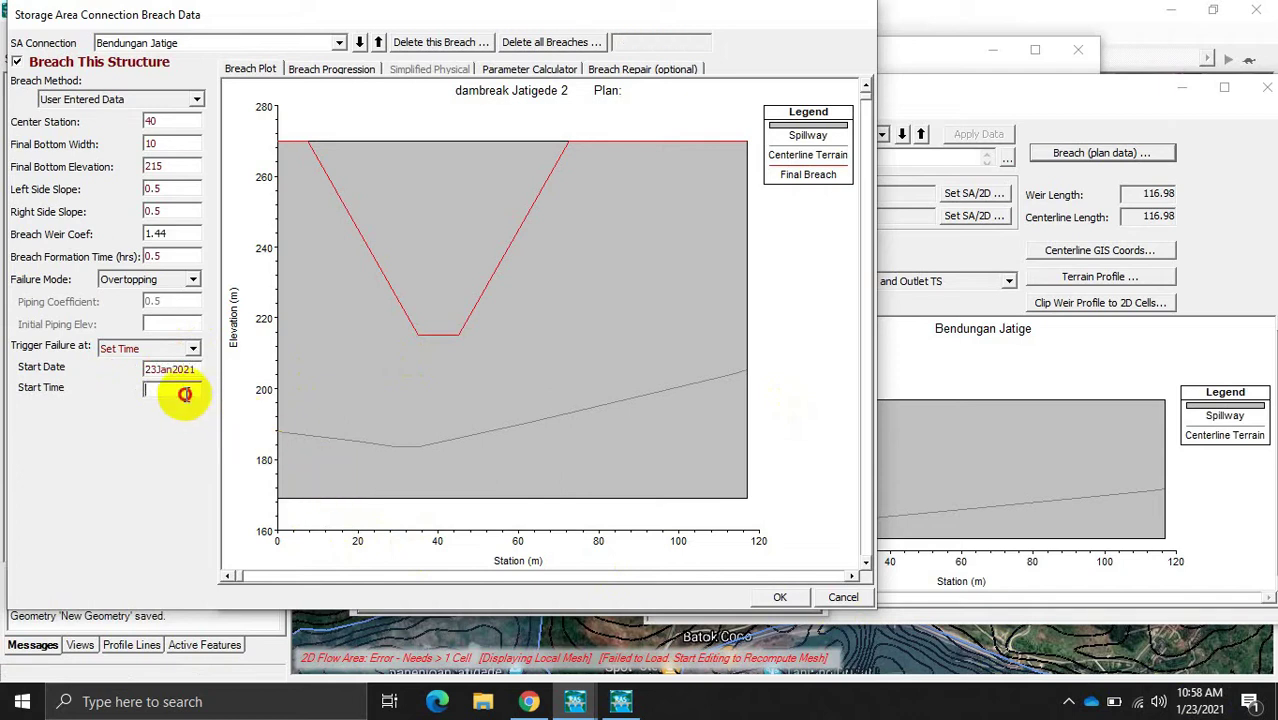
type("00:")
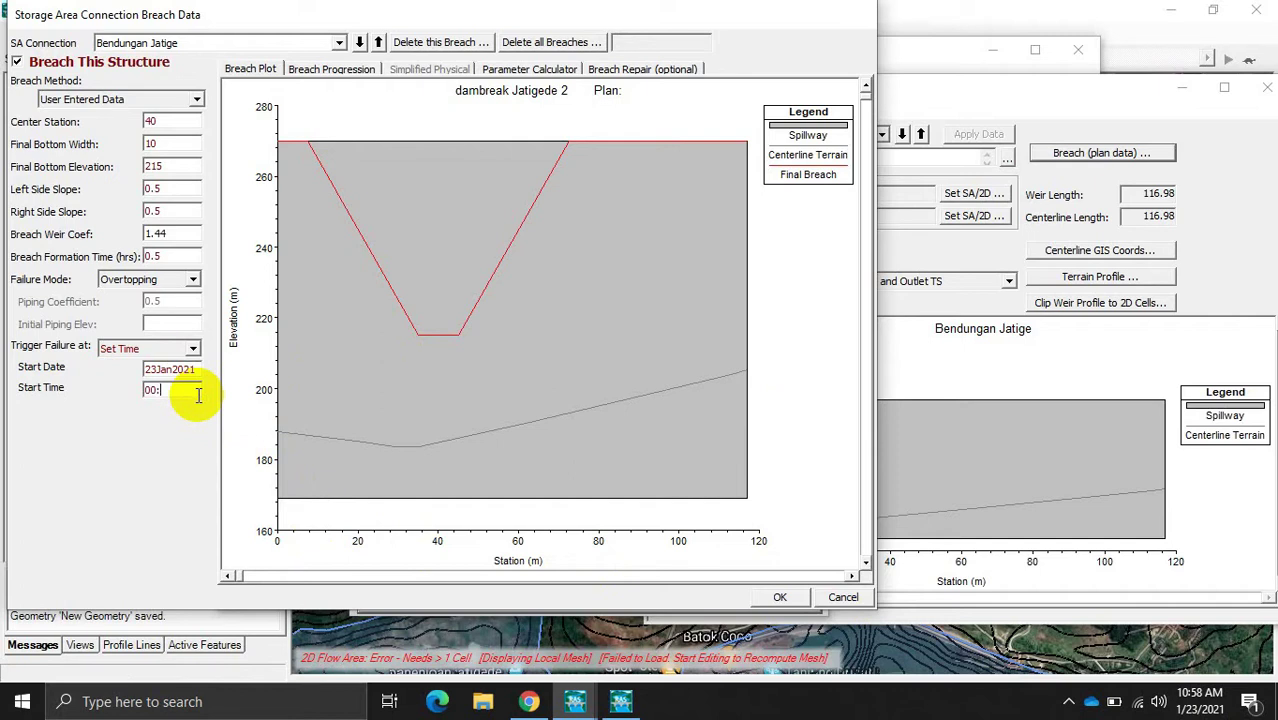
type("00")
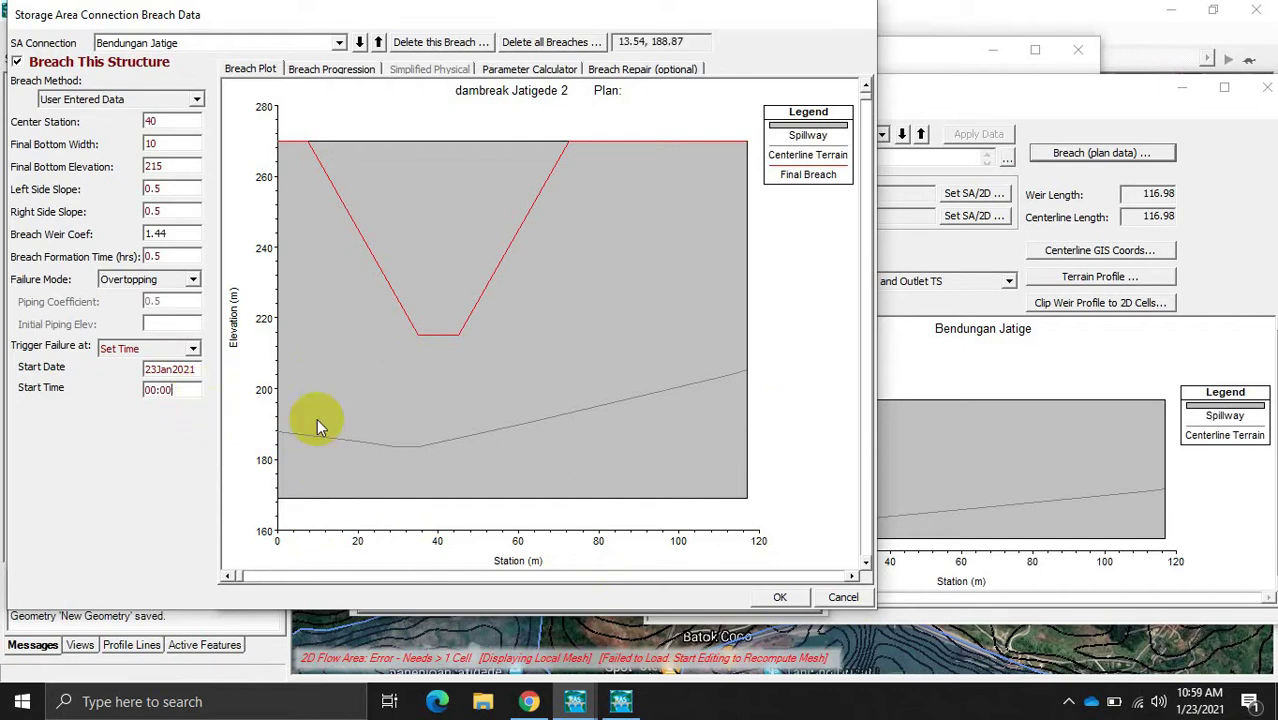
left_click(779, 598)
Step: Move the Unsteady Flow Analysis window clear of the connection editor and close the Connection Data Editor
left_click_drag(723, 162, 475, 194)
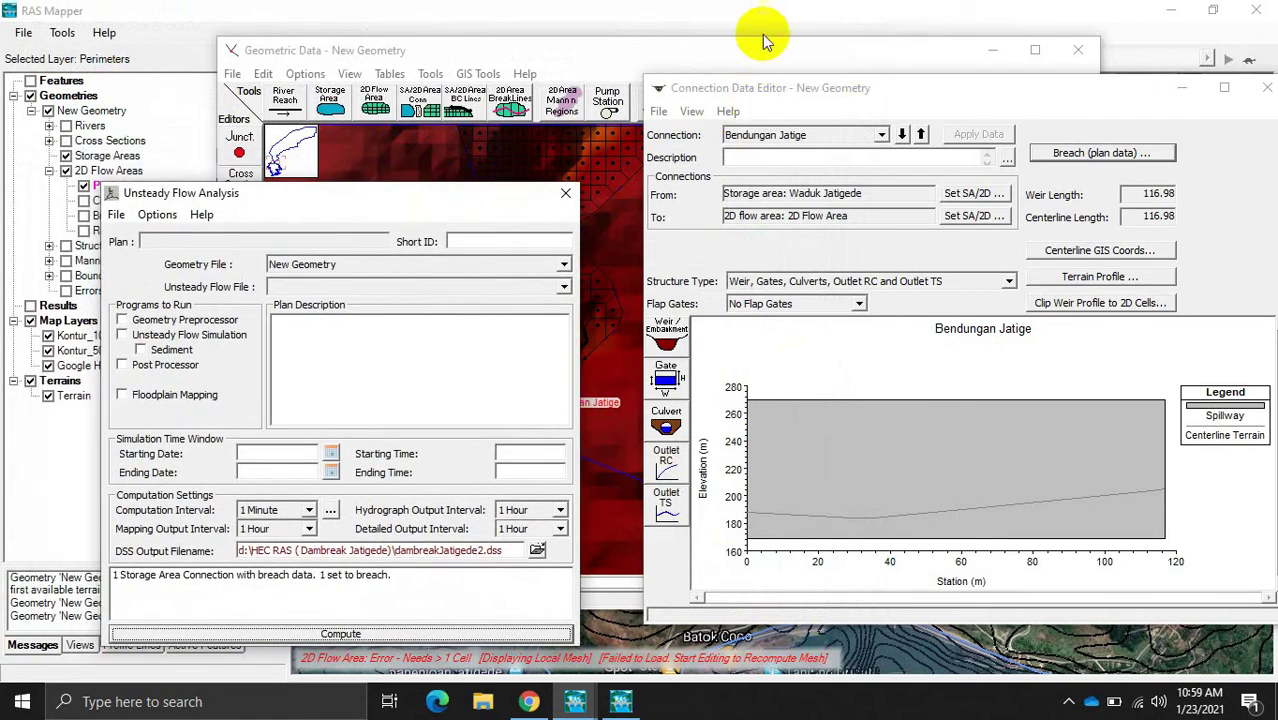
left_click(662, 111)
left_click(836, 123)
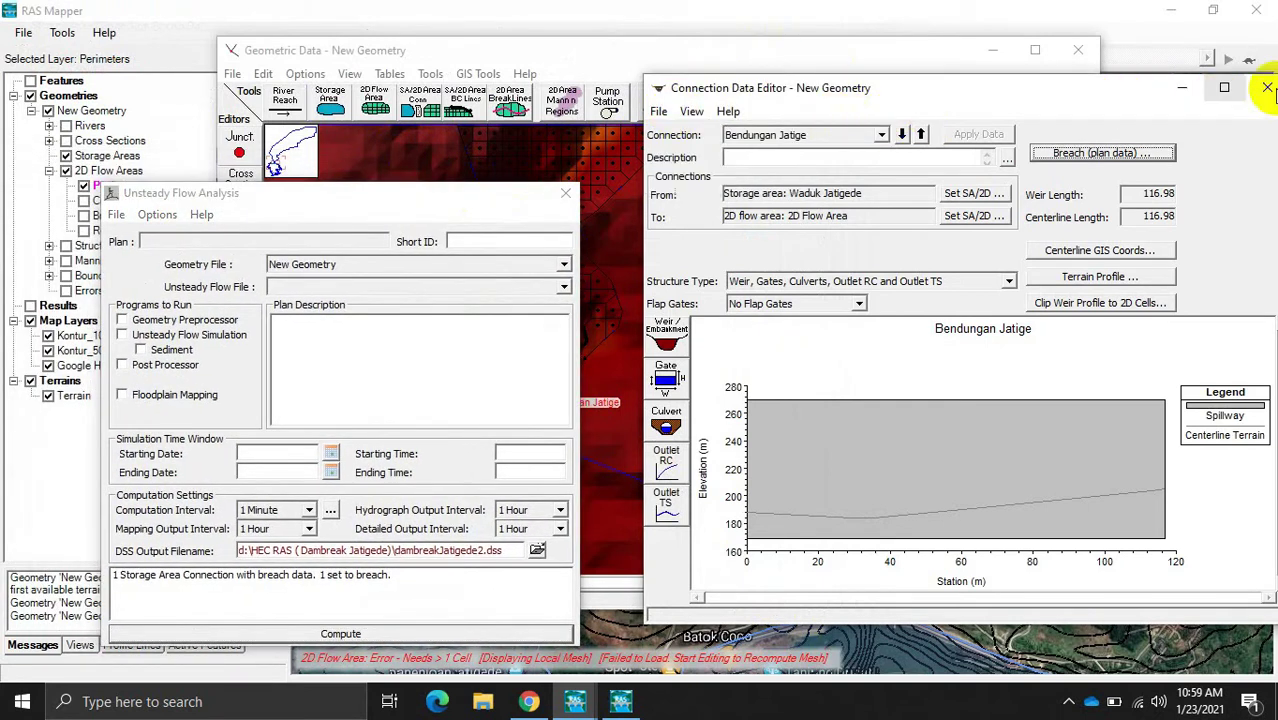
left_click(1267, 88)
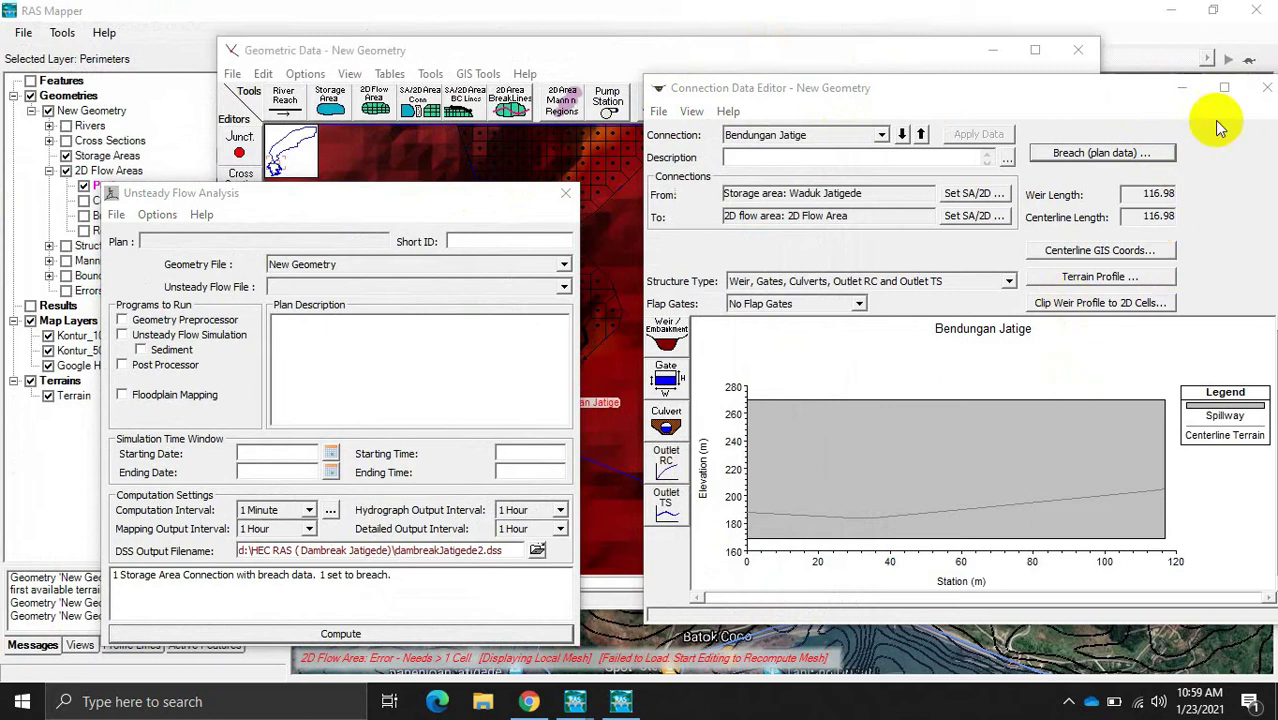
left_click(1267, 88)
left_click(662, 448)
Step: Open the Unsteady Flow Data editor from the main HEC-RAS window and place it beside the geometry view
mouse_move(574, 705)
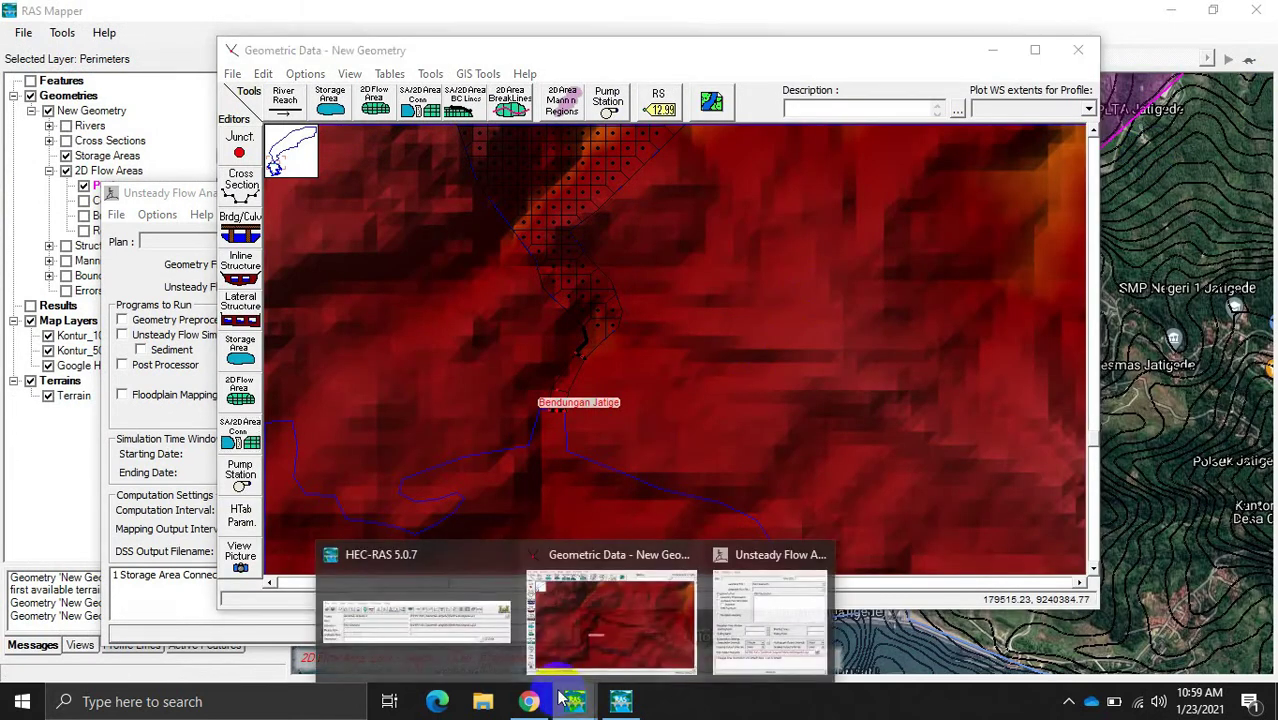
left_click(476, 591)
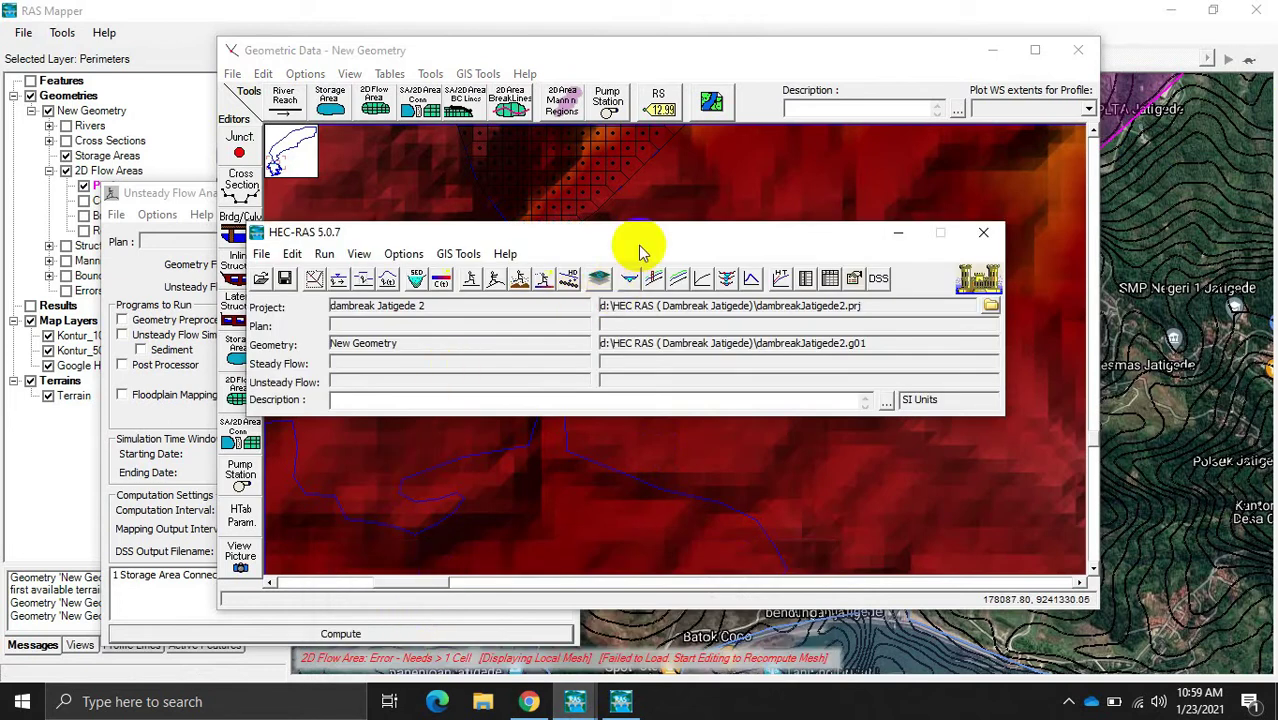
left_click(388, 280)
left_click_drag(557, 20, 968, 62)
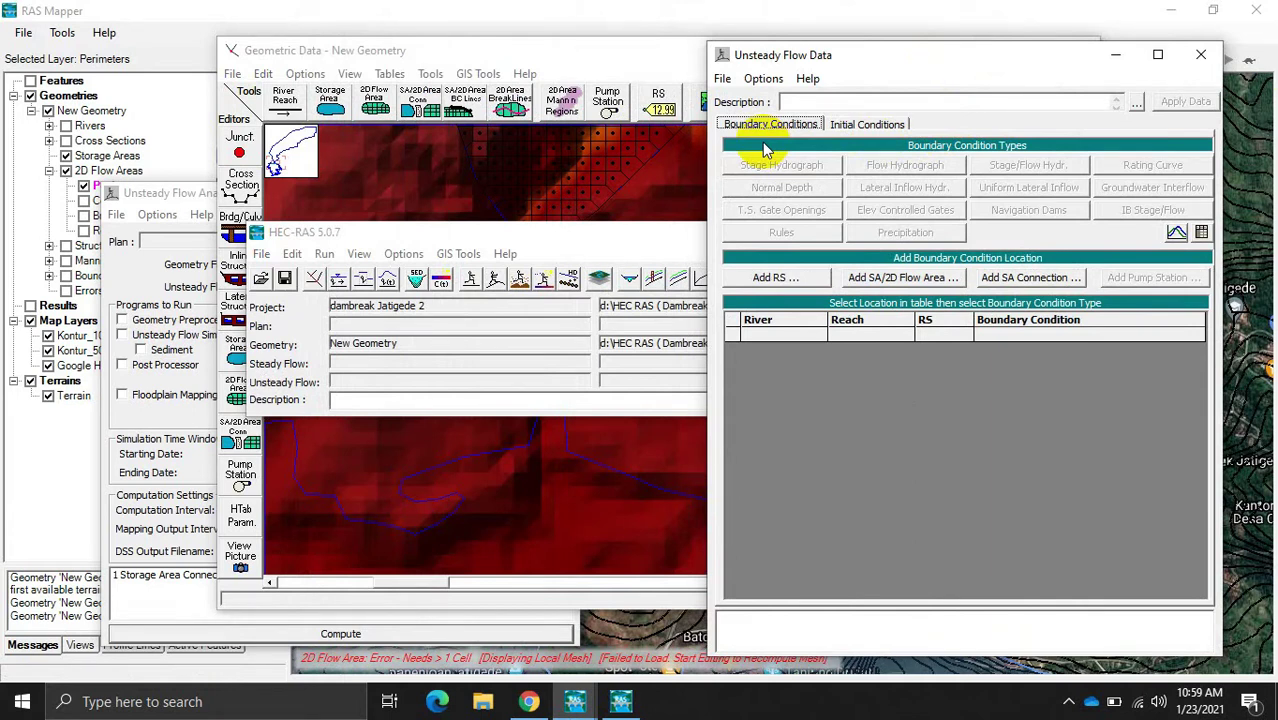
left_click(920, 278)
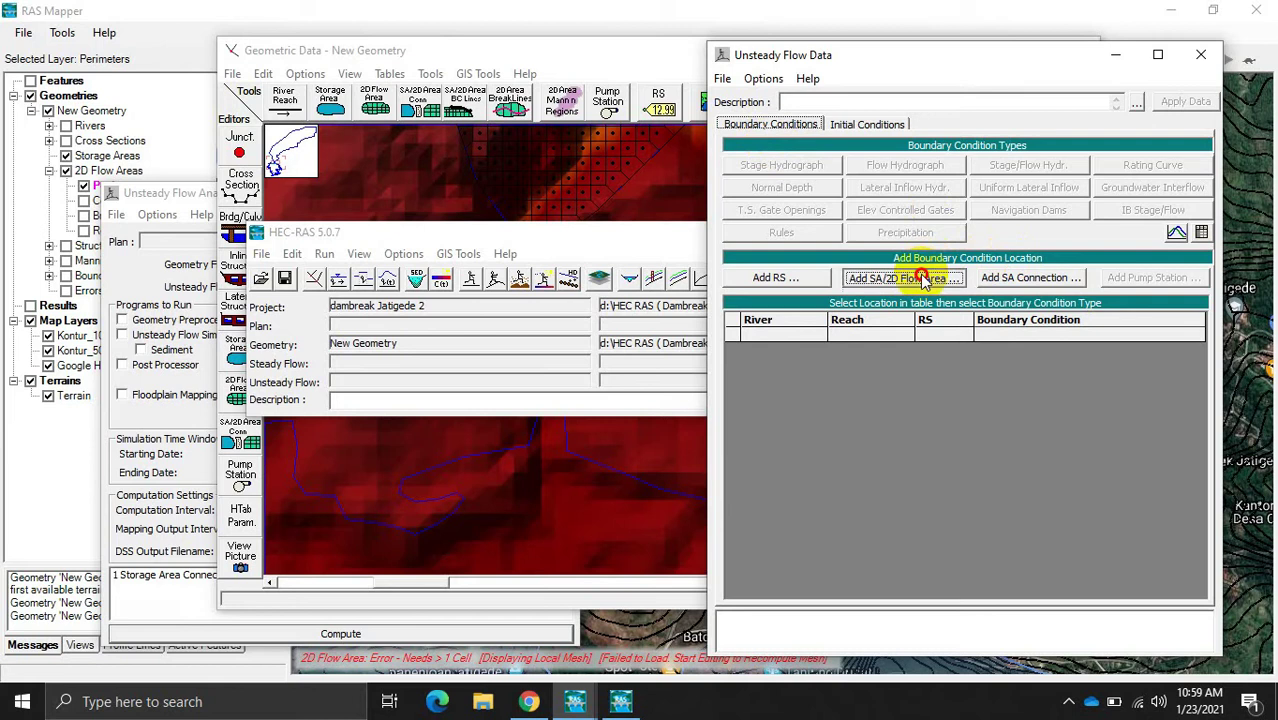
left_click_drag(807, 326, 605, 324)
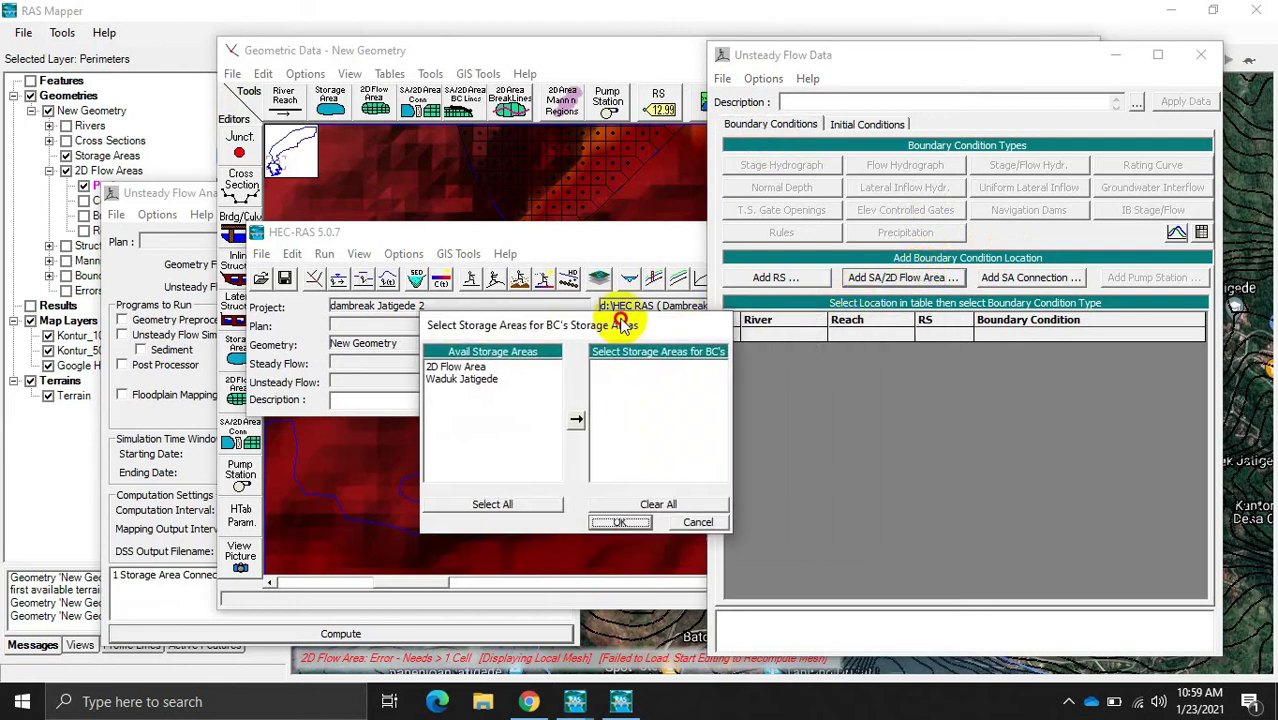
left_click(455, 380)
left_click(572, 420)
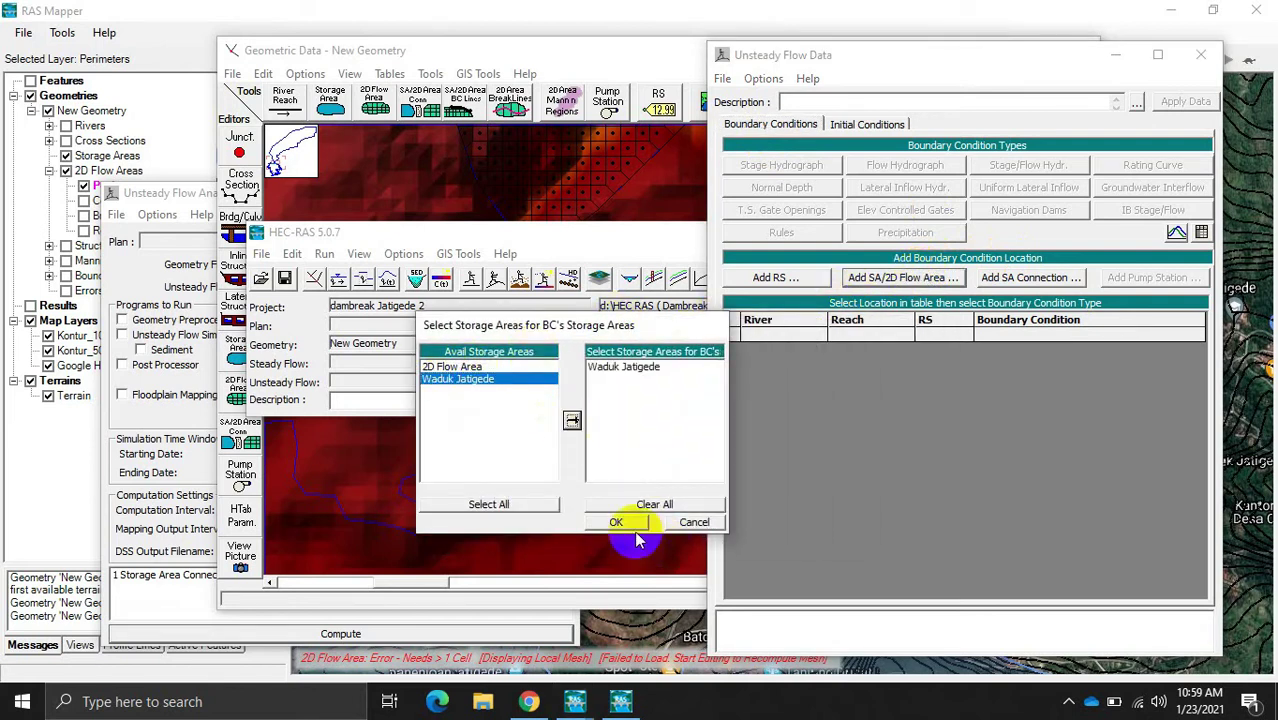
left_click(678, 524)
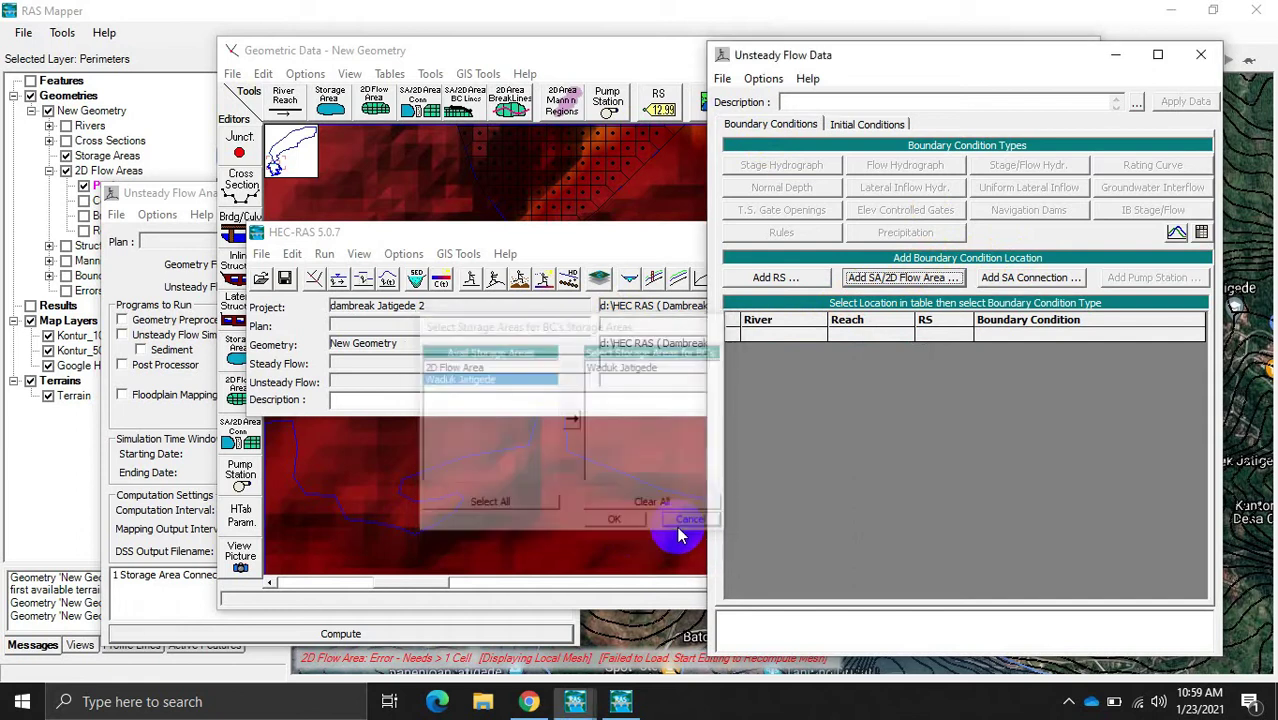
left_click(826, 340)
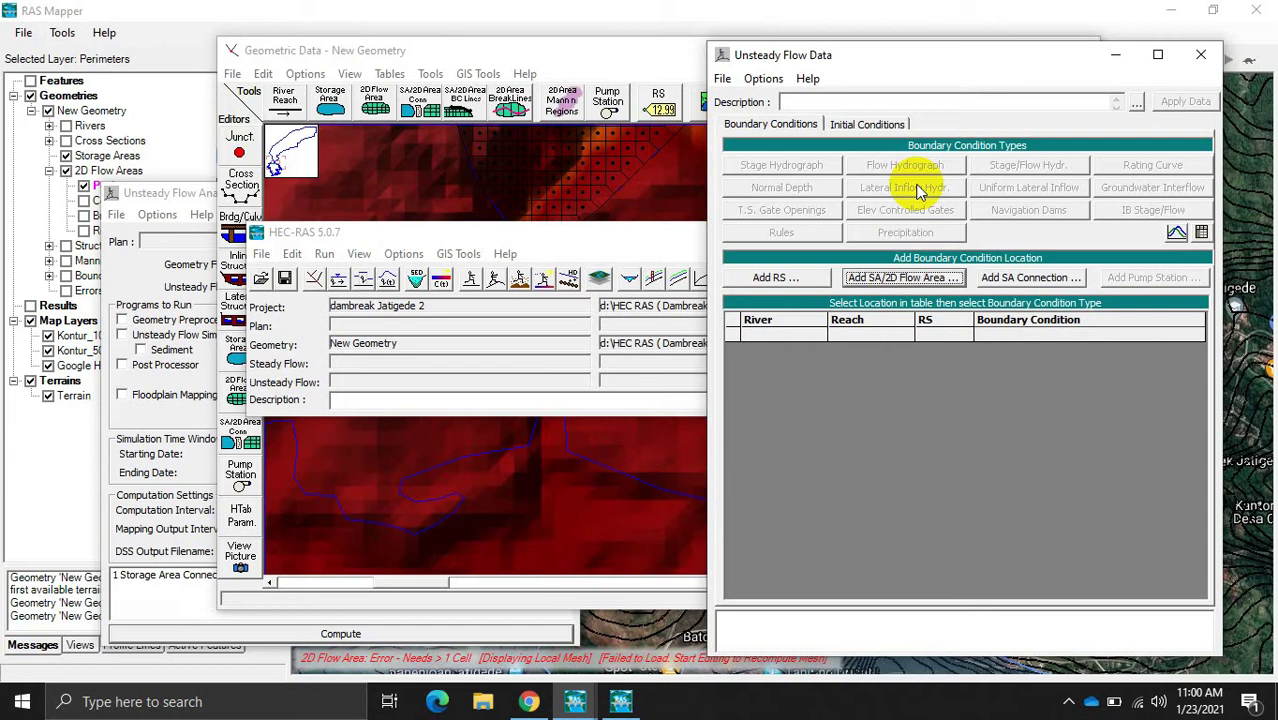
Step: Set the initial elevation of the Waduk Jatigede storage area to 270 in the initial conditions
left_click(860, 126)
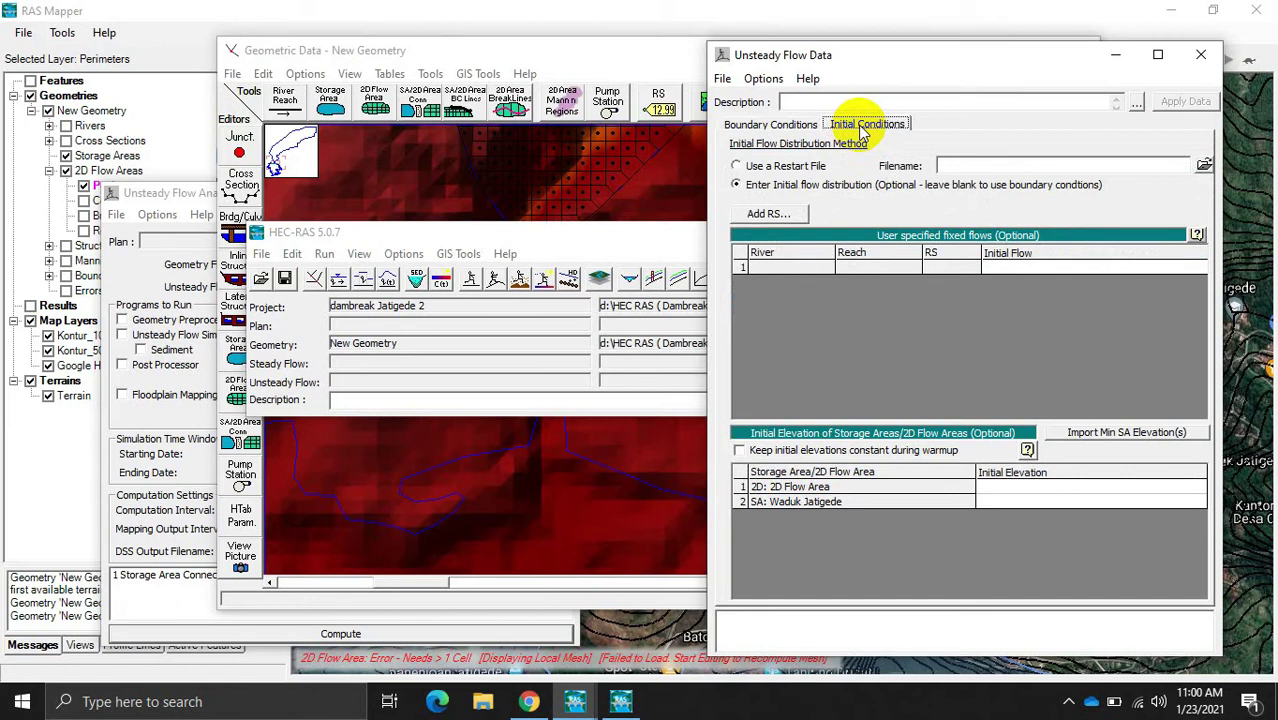
left_click(1023, 500)
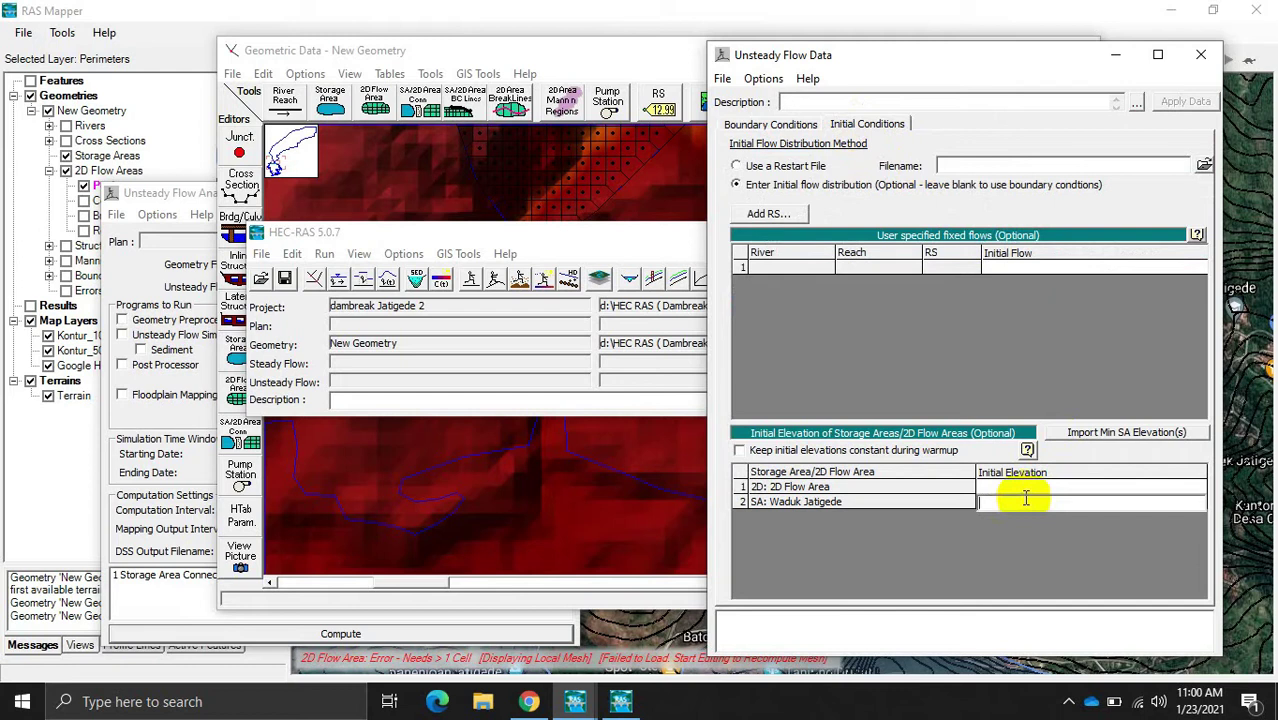
type("270")
left_click(768, 124)
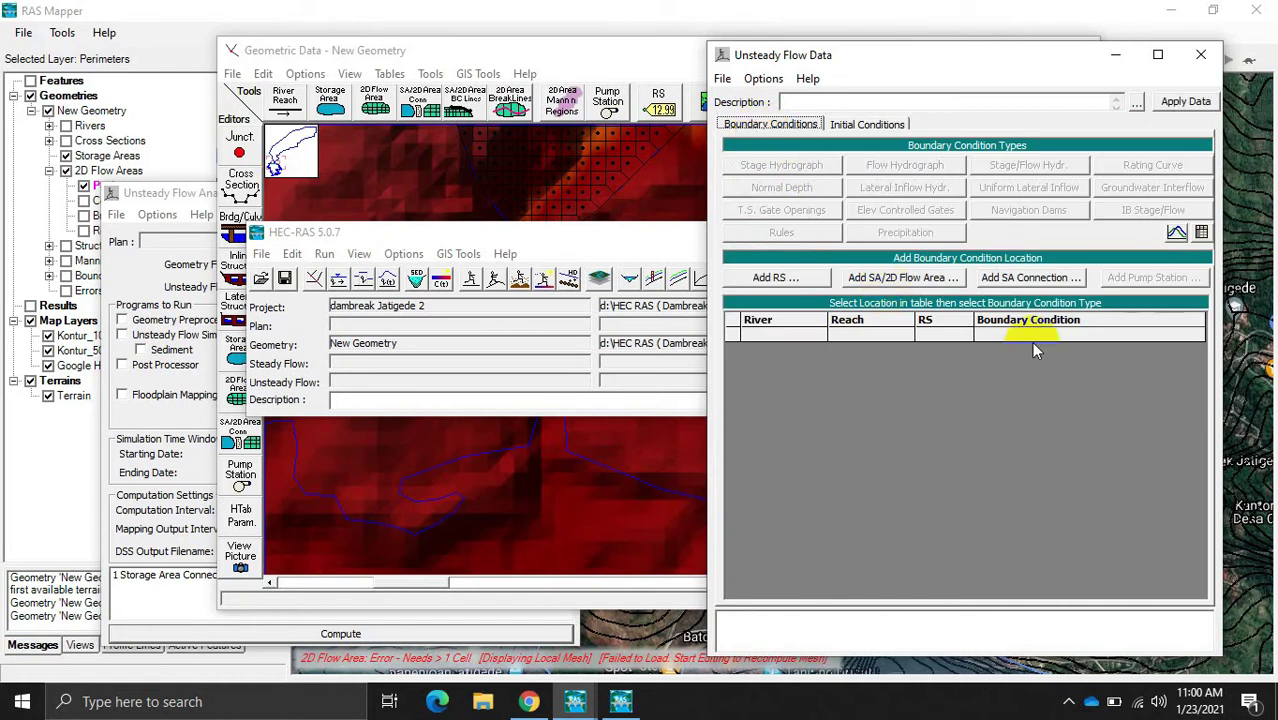
left_click(866, 124)
left_click(798, 126)
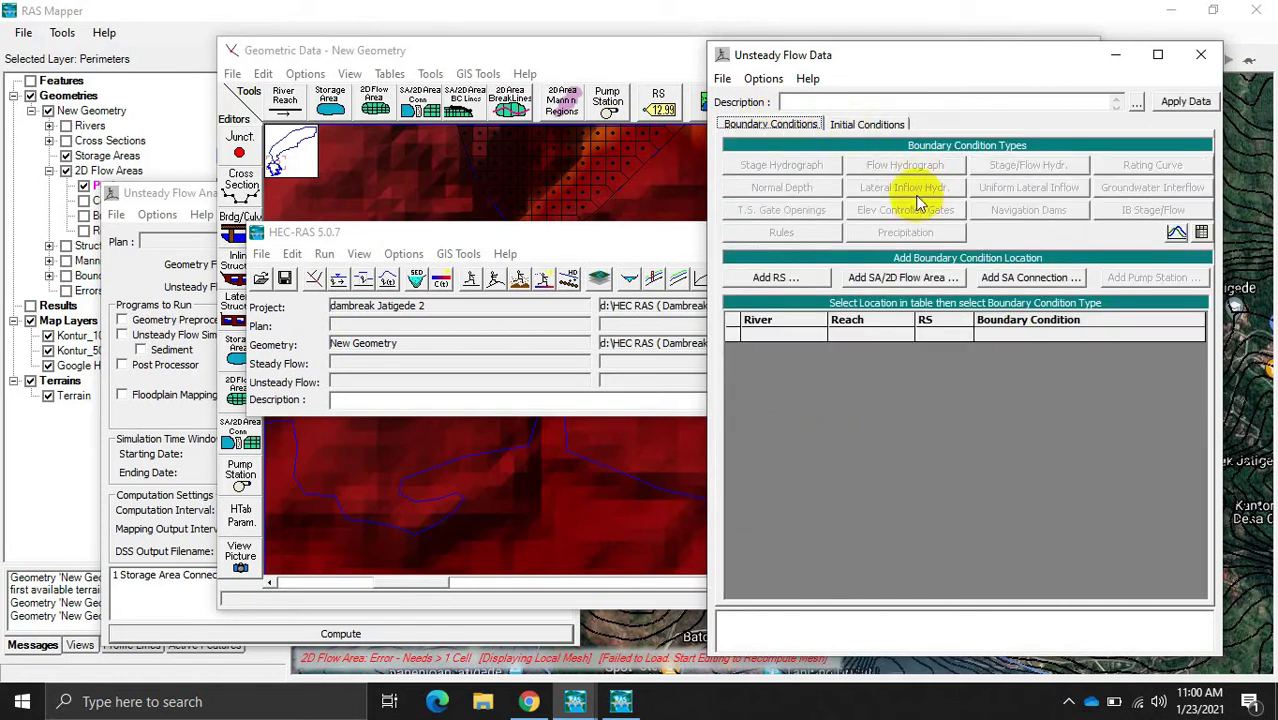
left_click(862, 126)
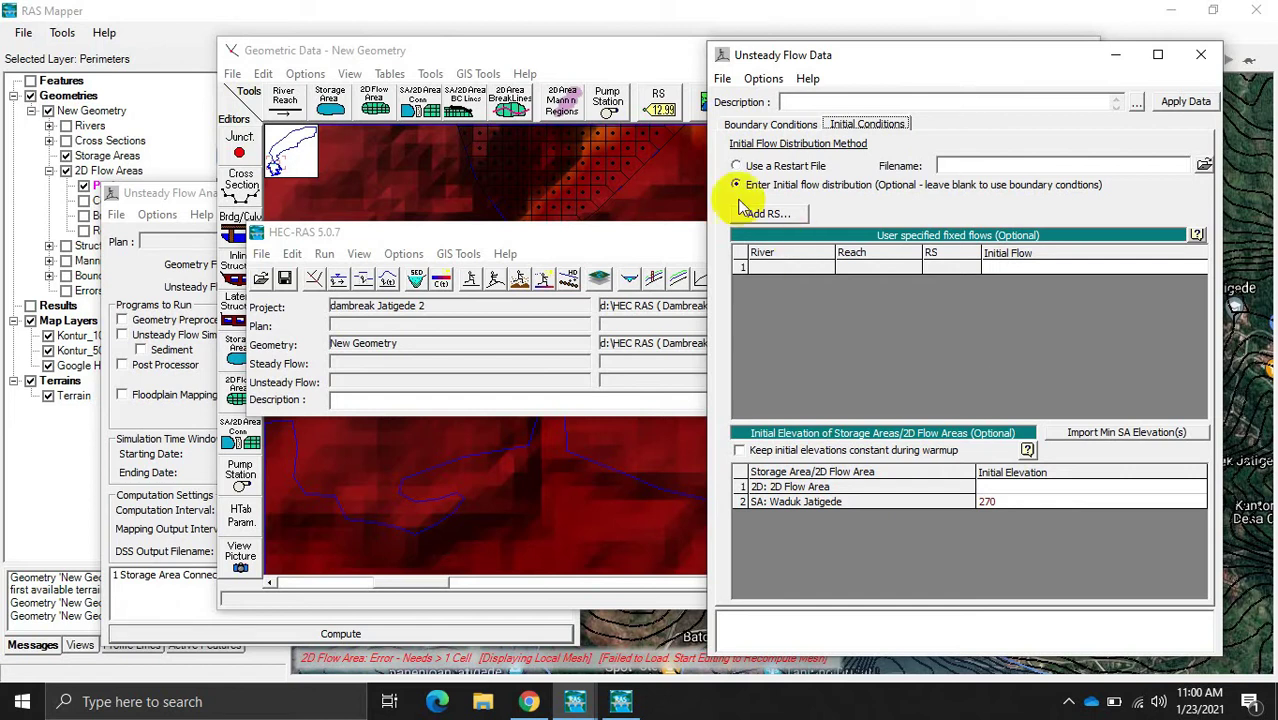
Step: Save the unsteady flow data with the title "Unsteady" in the HEC RAS ( Dambreak Jatigede) folder
left_click(724, 82)
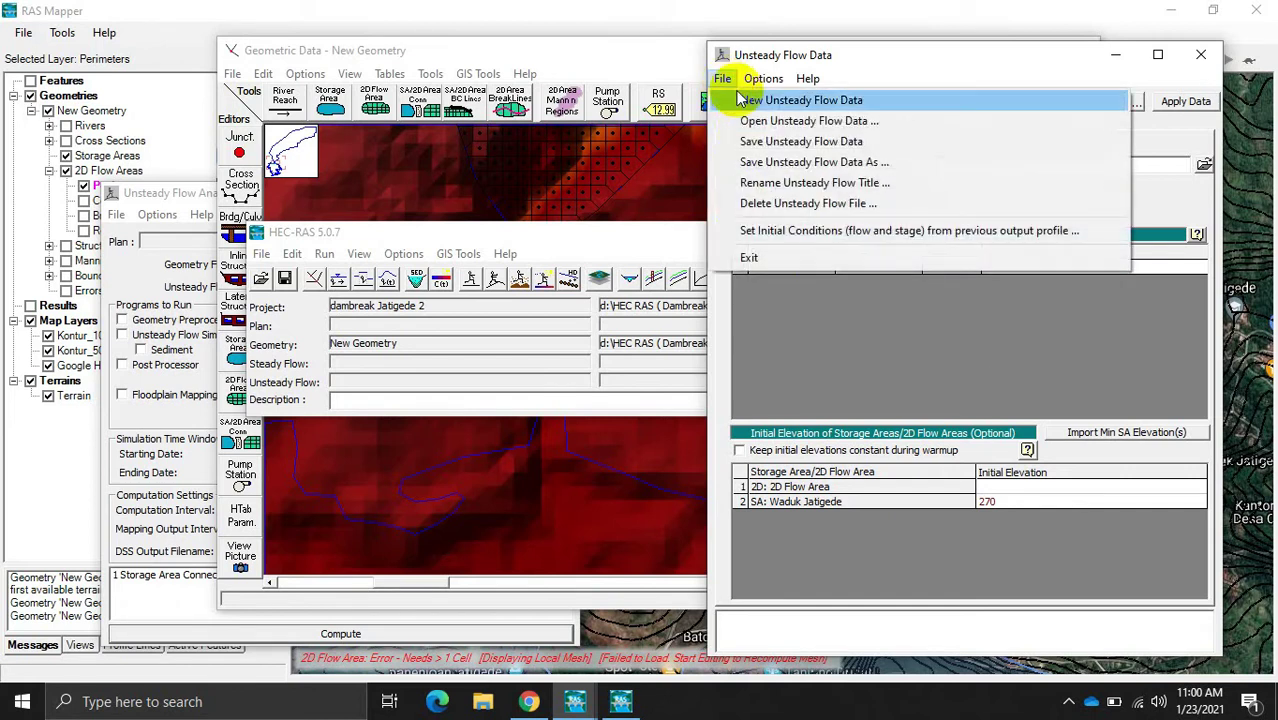
left_click(770, 161)
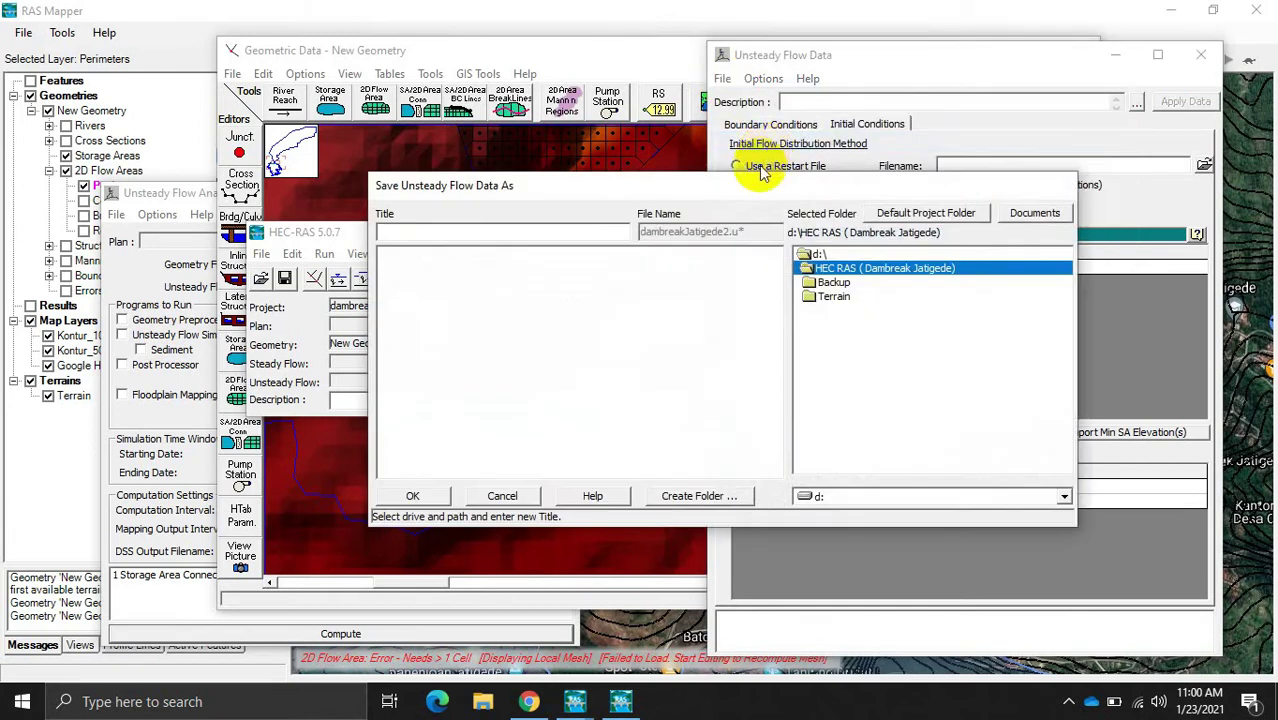
type("Unsteady")
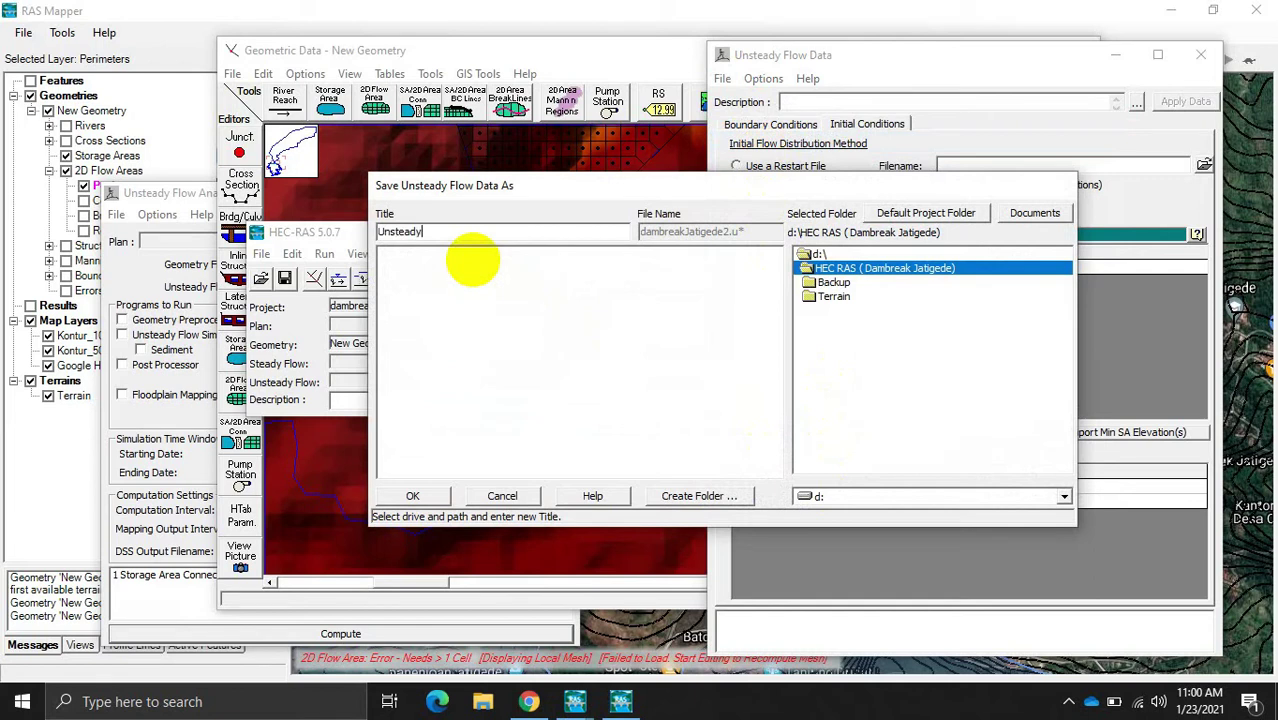
key("Return")
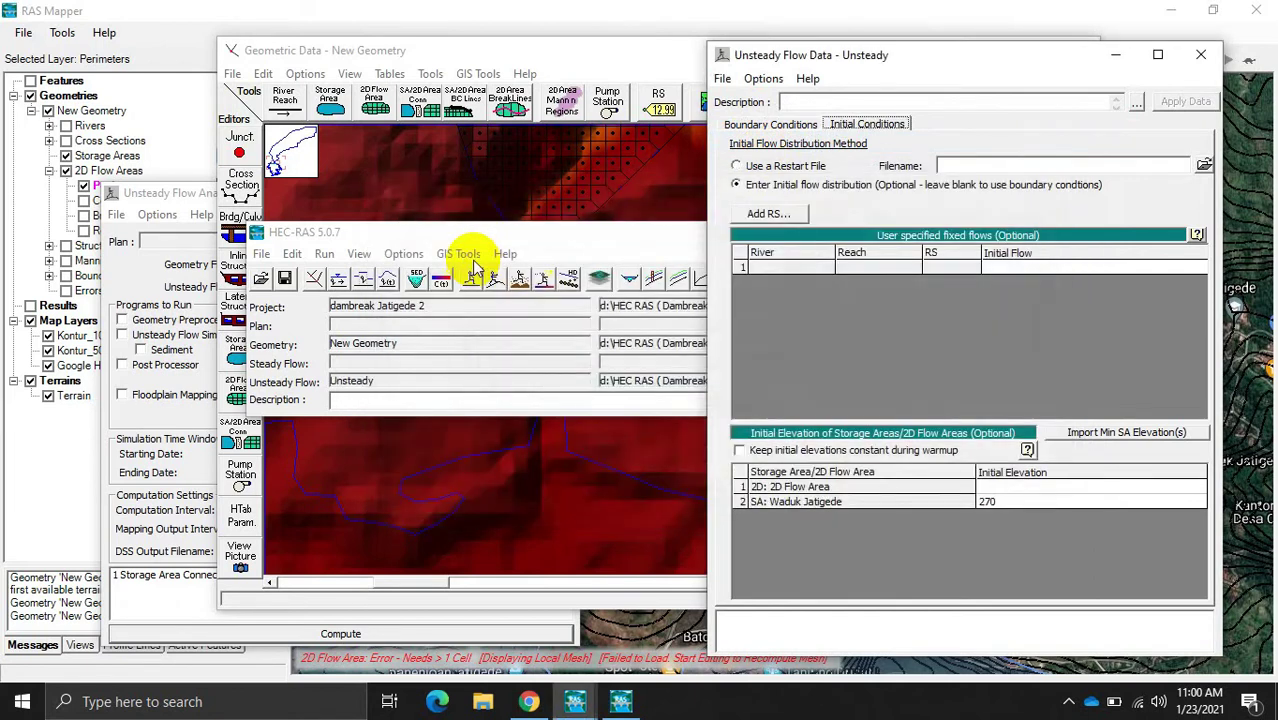
Step: In the unsteady flow analysis, enable the Geometry Preprocessor, Unsteady Flow Simulation, Post Processor and Floodplain Mapping programs
left_click(546, 250)
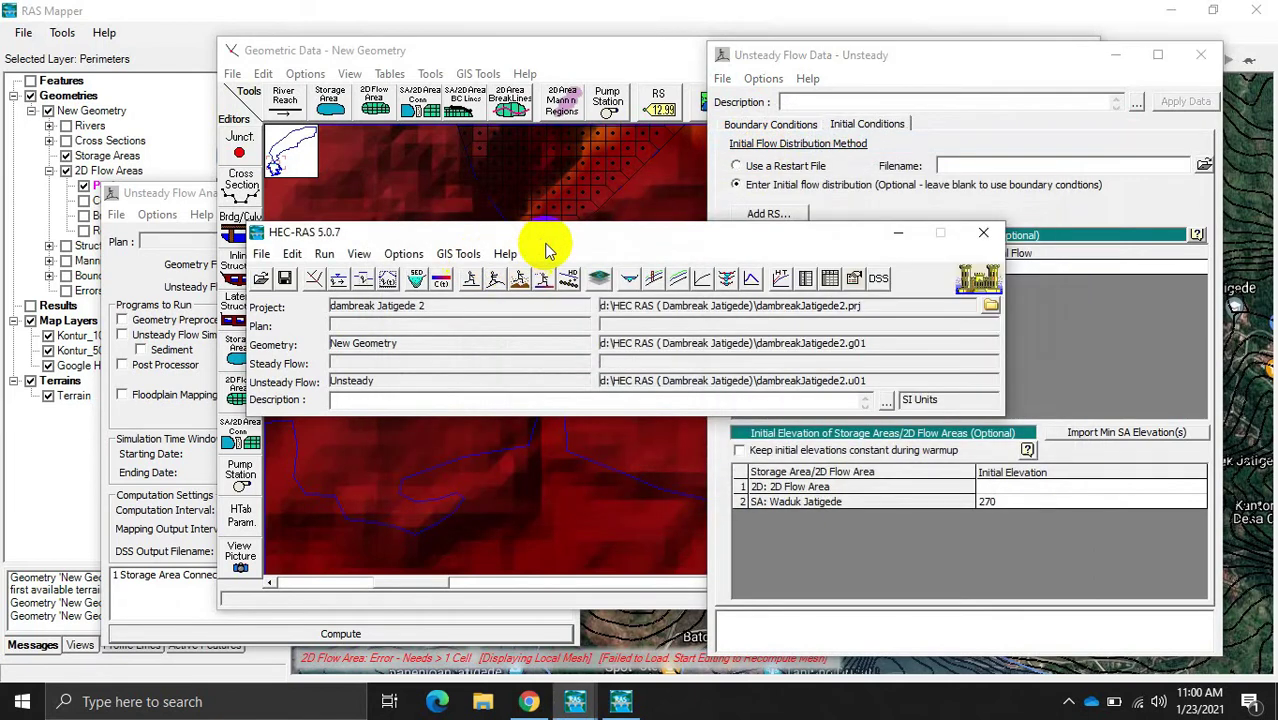
left_click(500, 283)
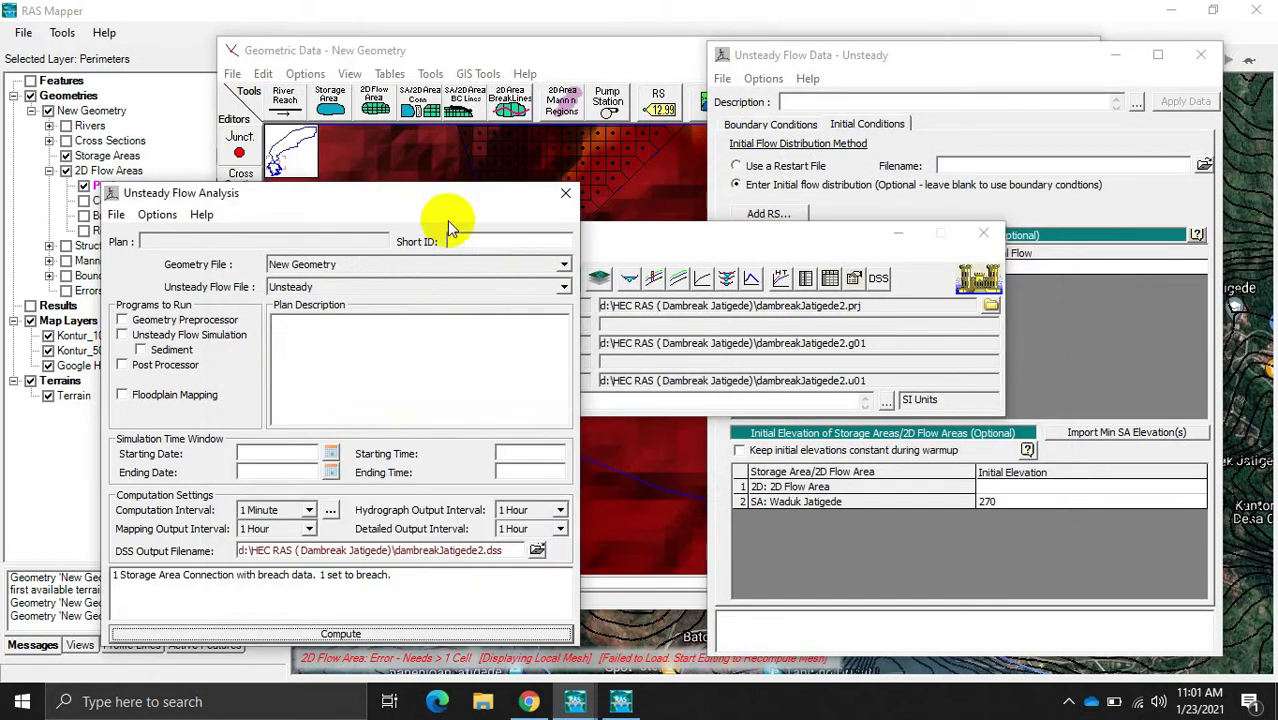
left_click_drag(416, 203, 660, 156)
left_click(384, 273)
left_click(384, 288)
left_click(385, 318)
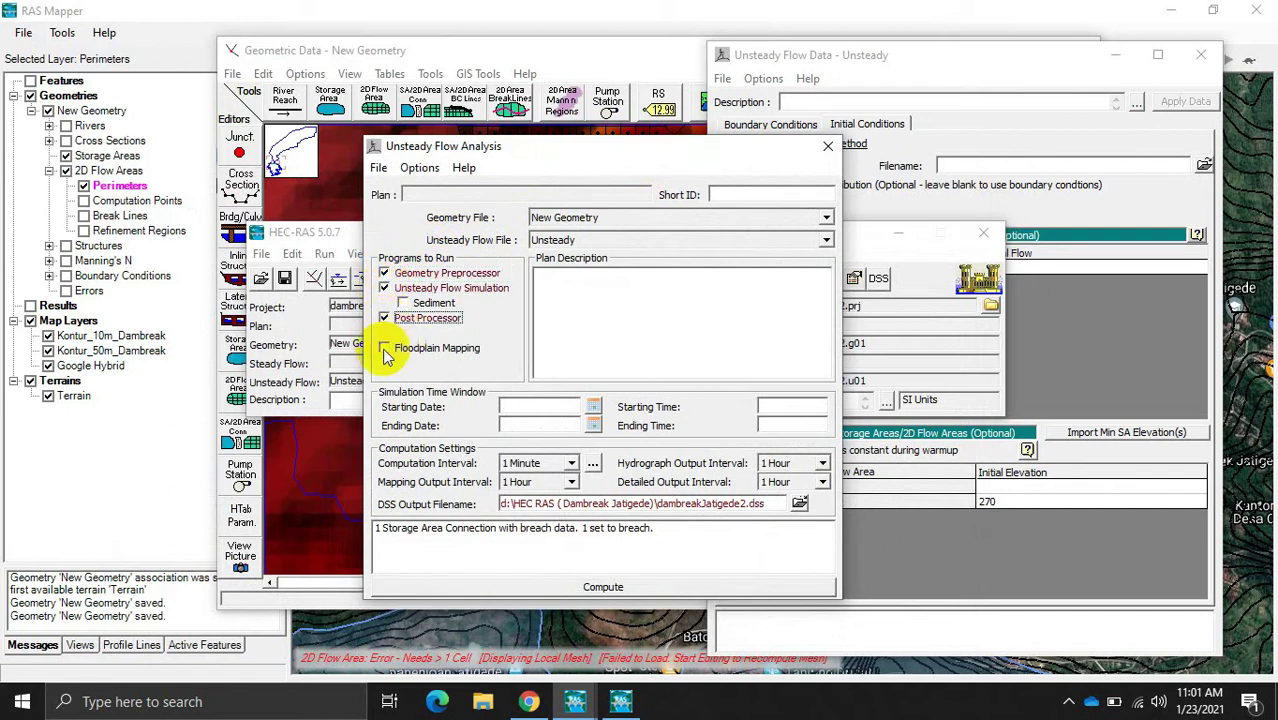
left_click(384, 348)
Step: Save the plan as "Plan 1" in the HEC RAS ( Dambreak Jatigede) folder with the short identifier 1
left_click(377, 168)
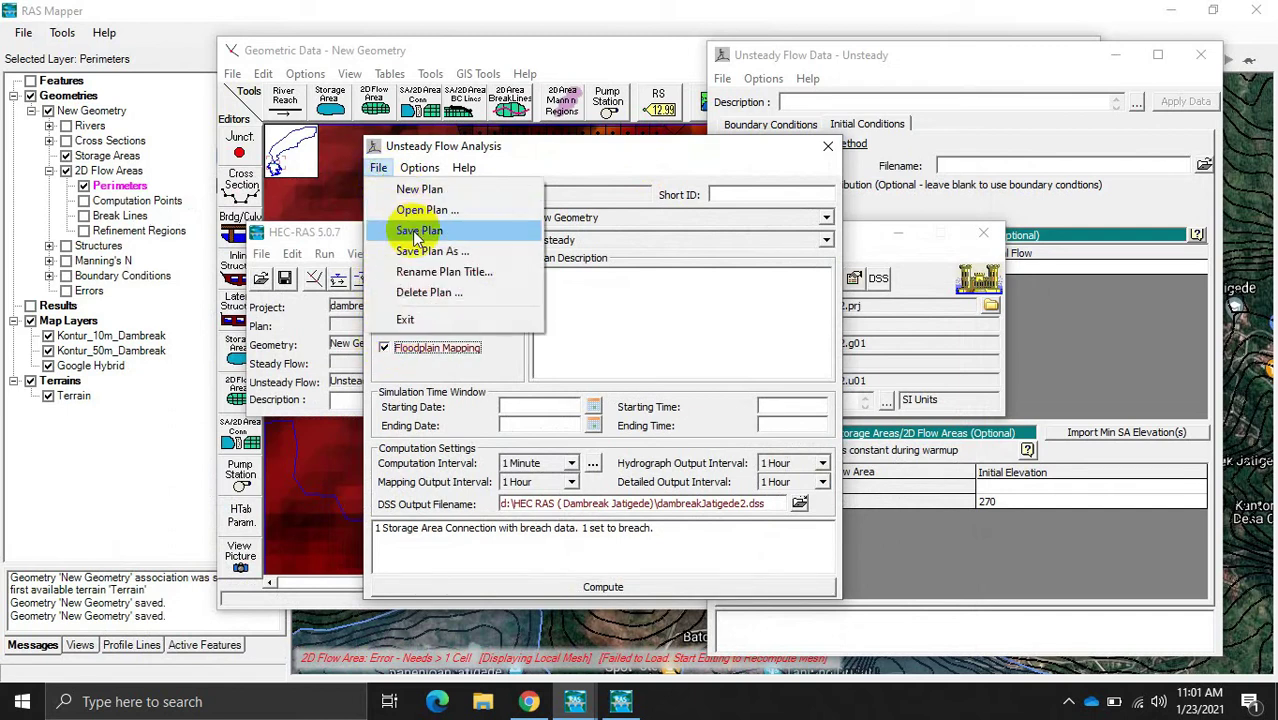
left_click(415, 230)
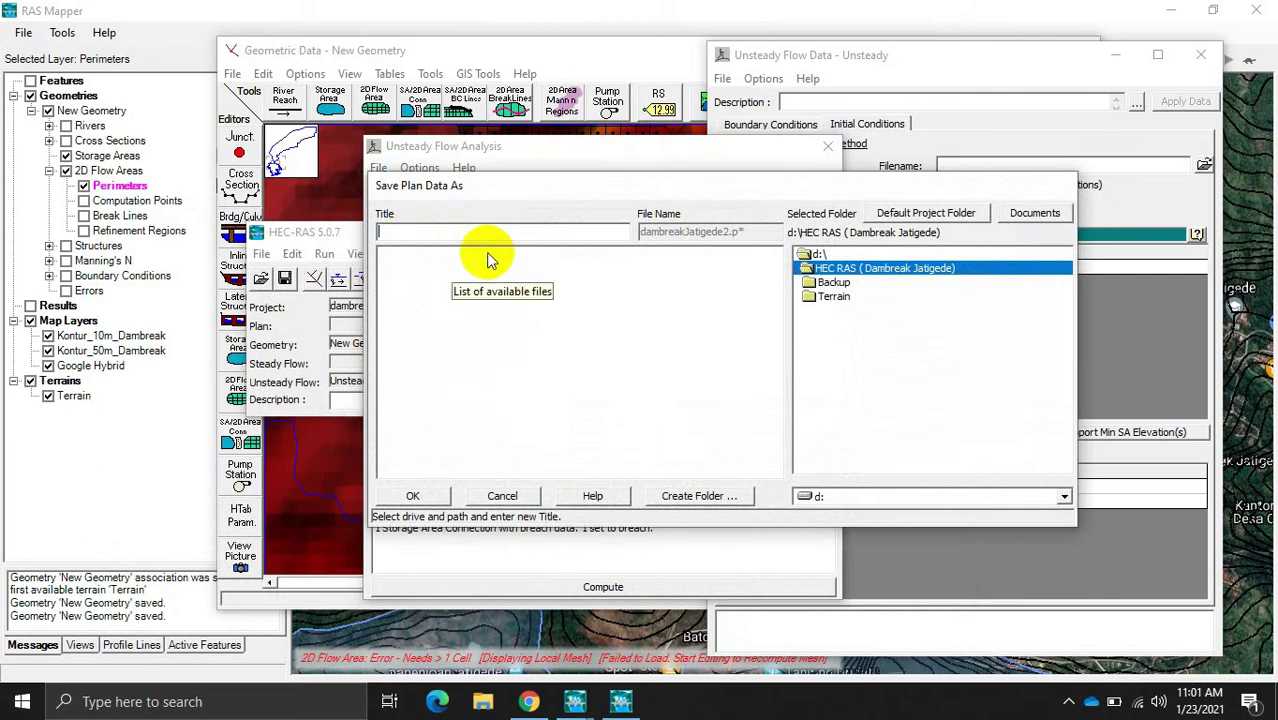
type("Plan 1")
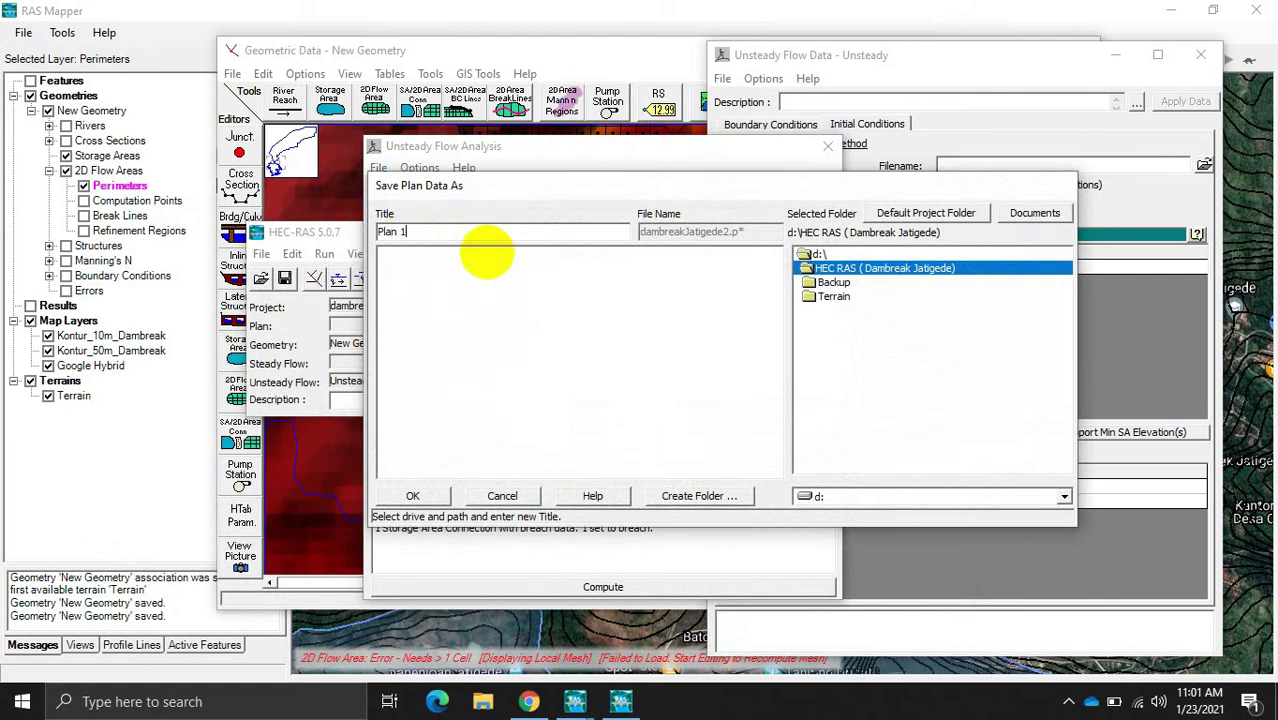
left_click(412, 495)
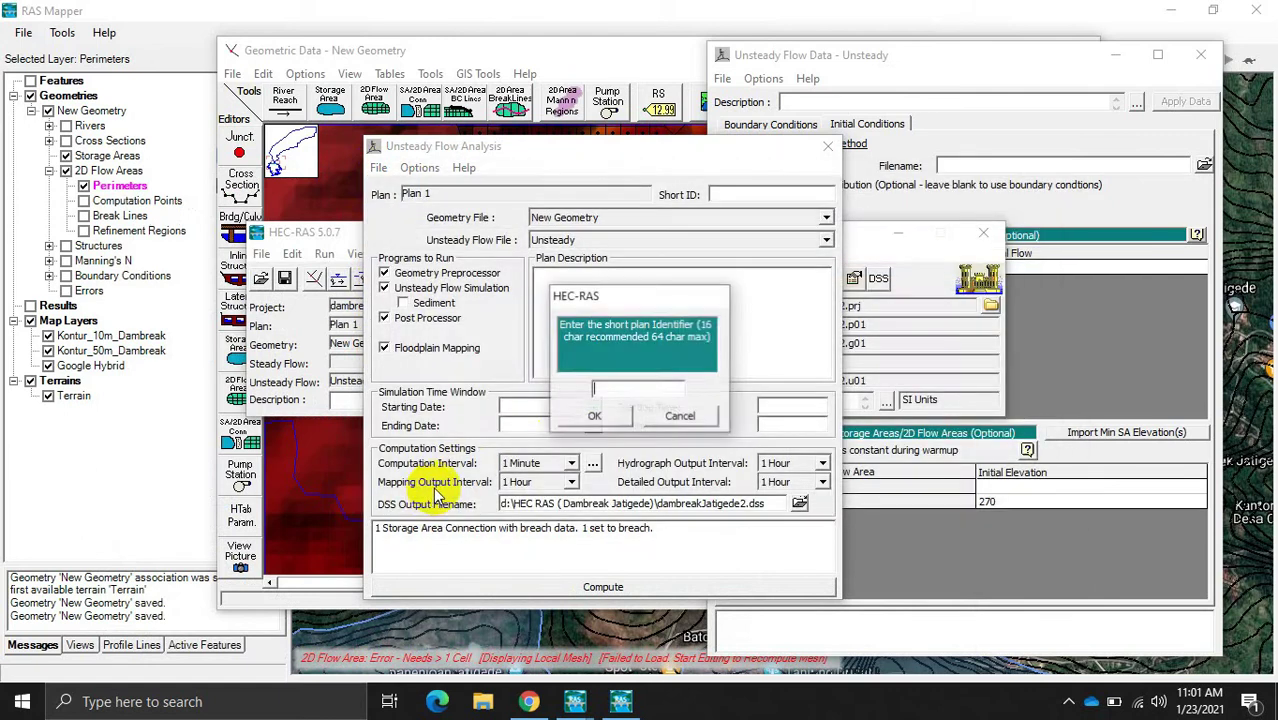
type("1")
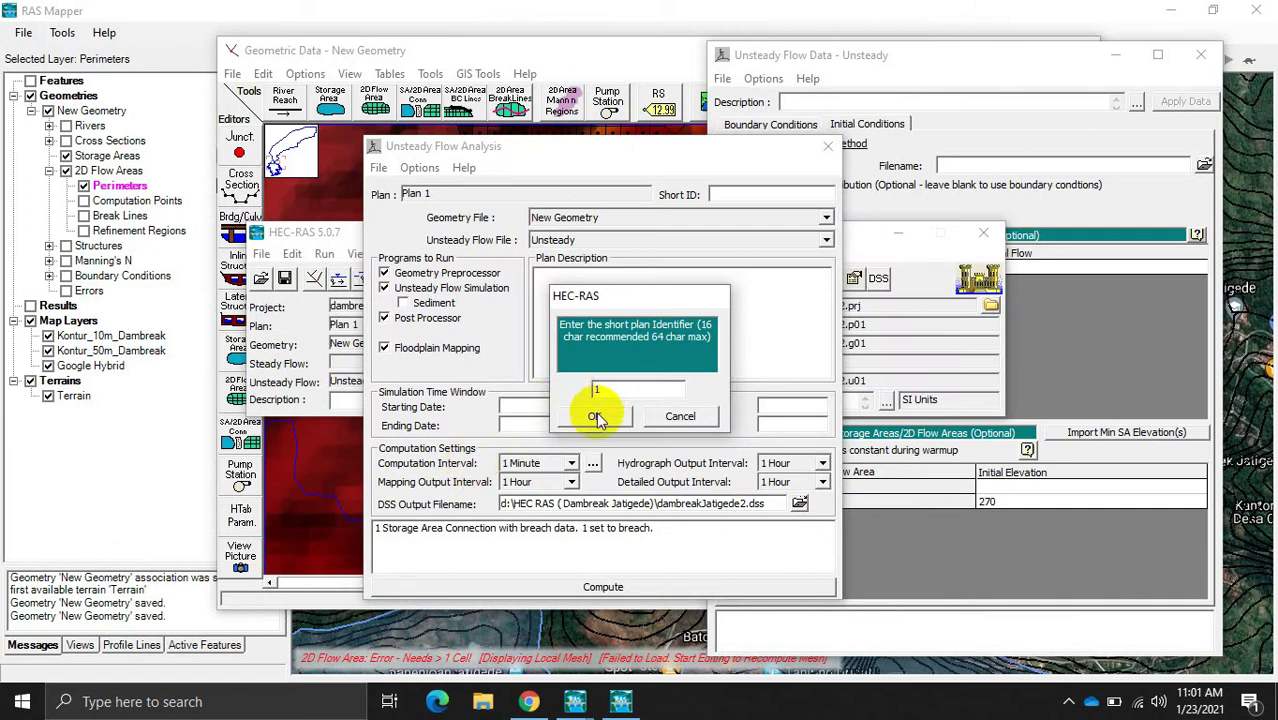
left_click(594, 416)
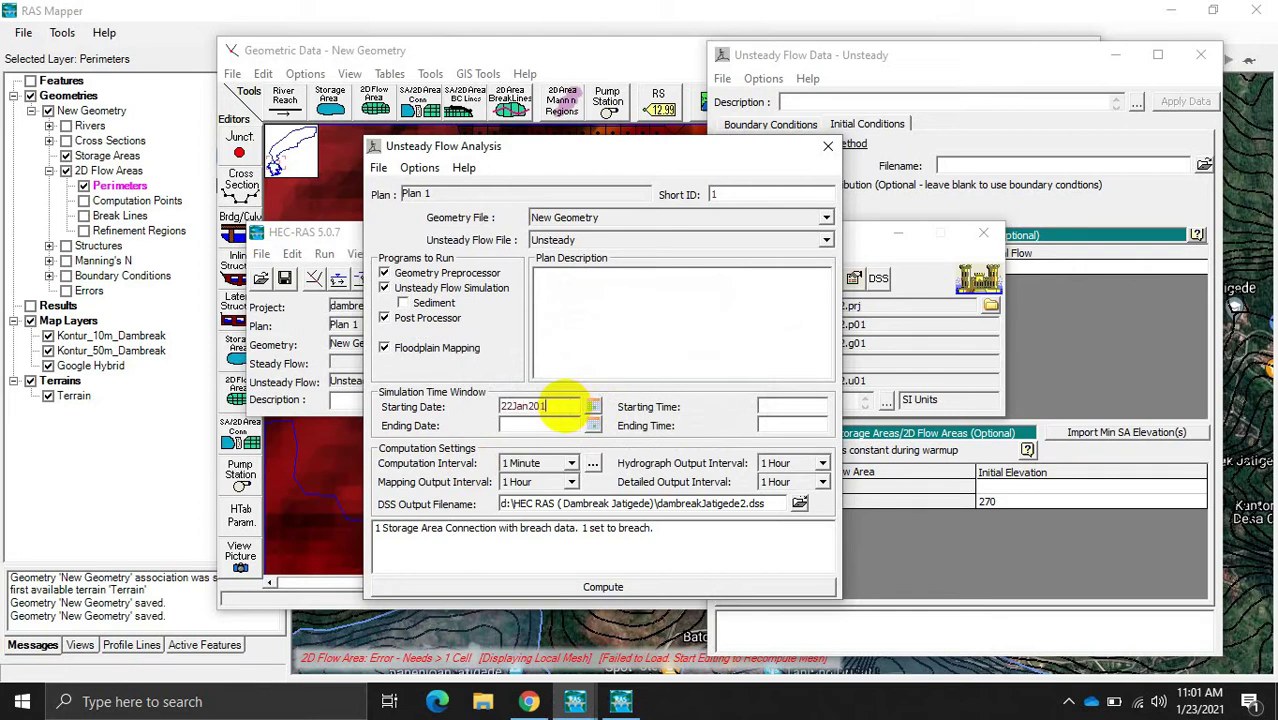
Step: Set the simulation time window from 22Jan2021 at 00:00 to 26Jan2021 at 23:00
left_click(534, 429)
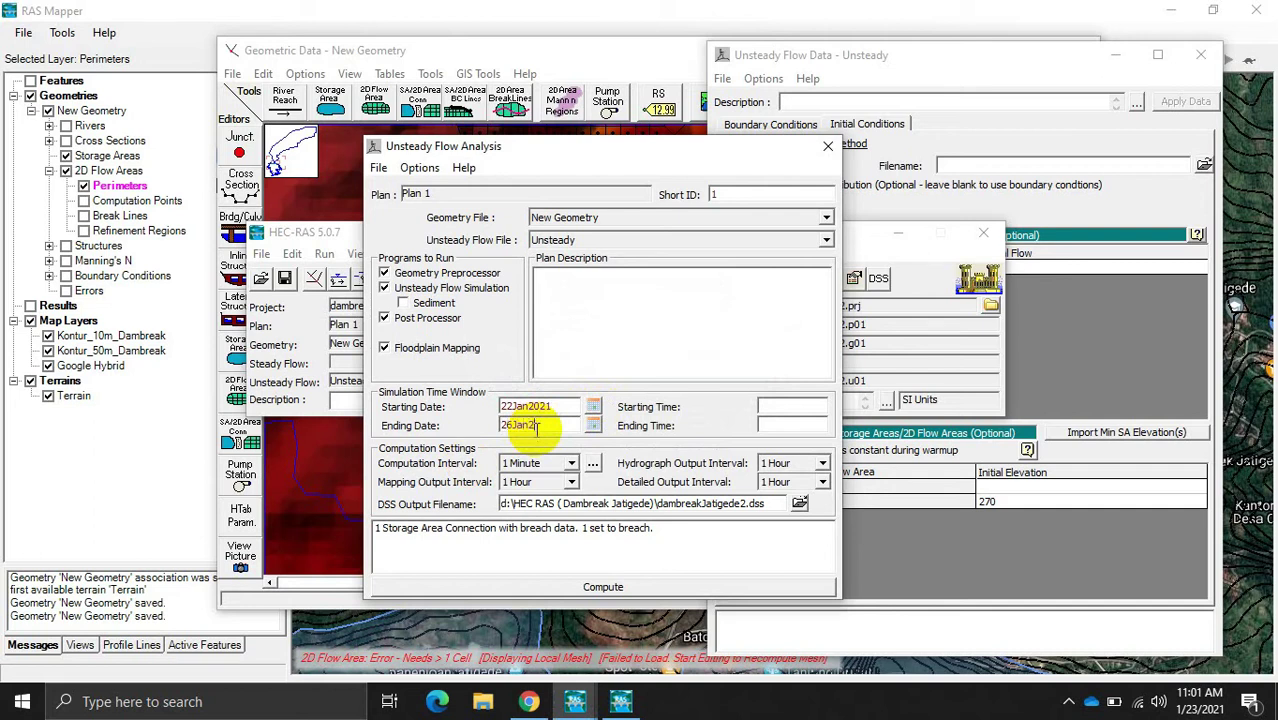
left_click(771, 403)
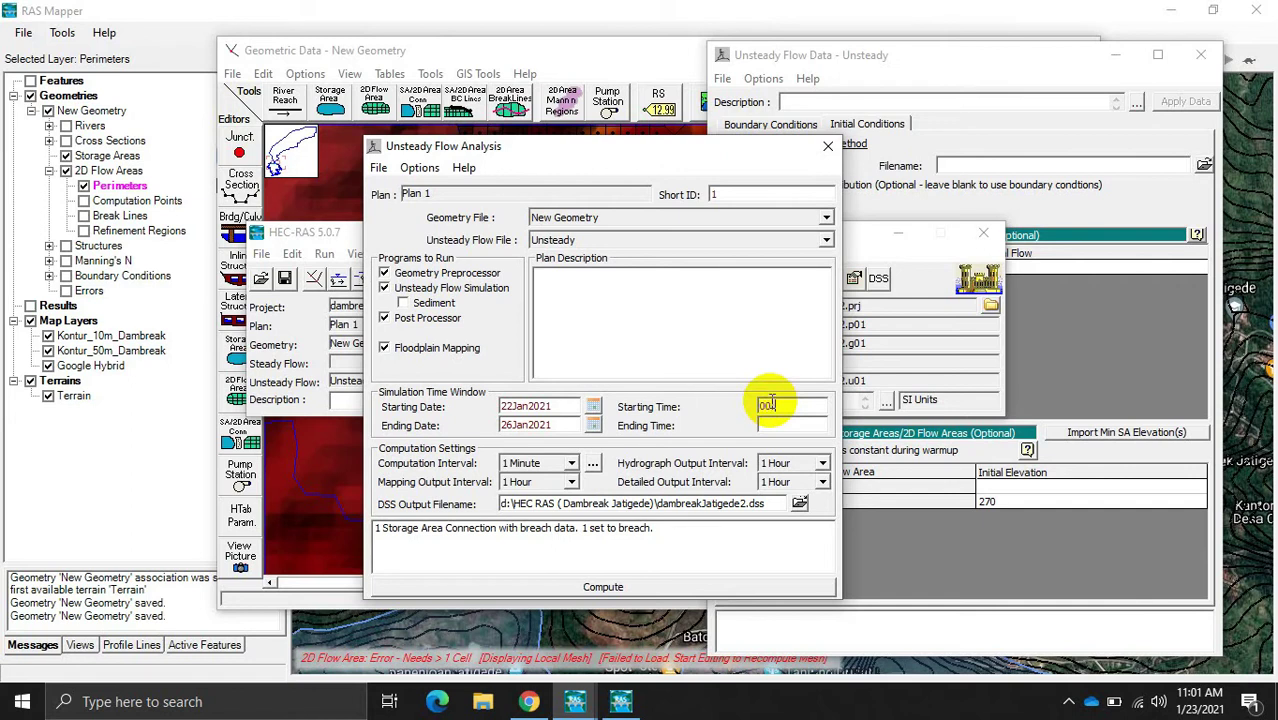
type("00:00")
left_click(803, 425)
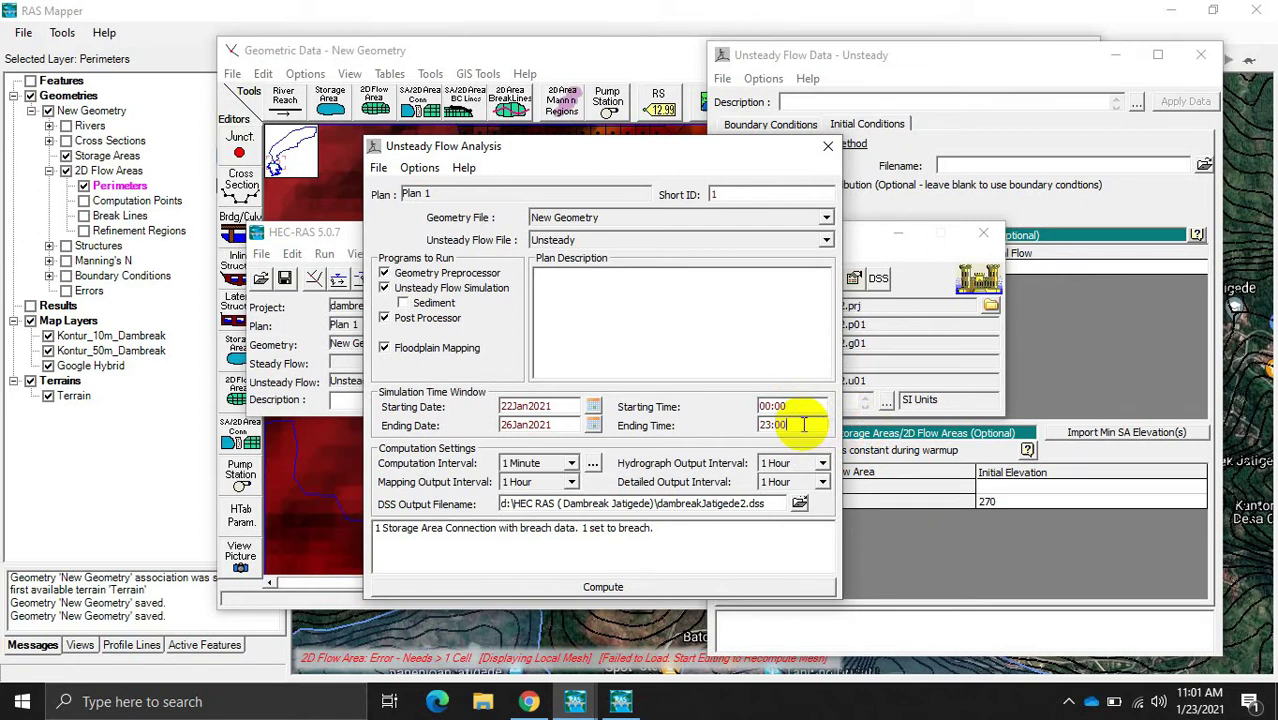
Step: Set both the computation interval and the mapping output interval to 15 Minute
left_click(570, 463)
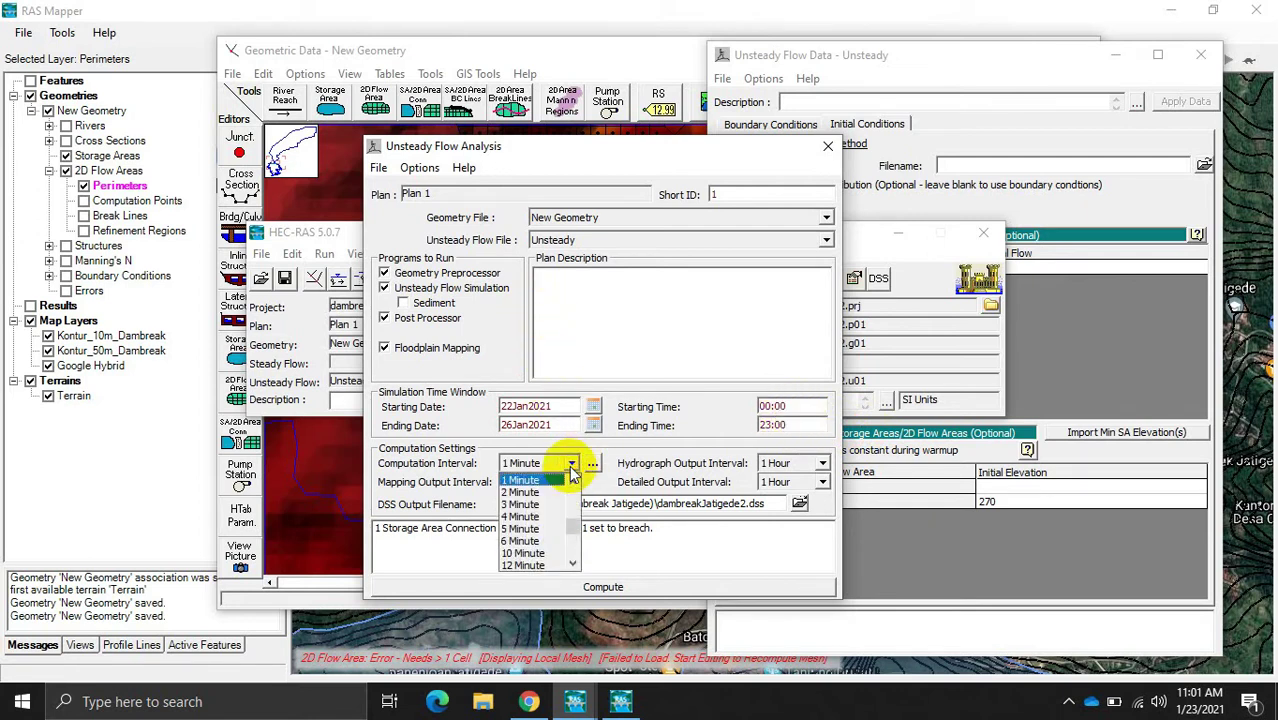
scroll(538, 538, "down", 3)
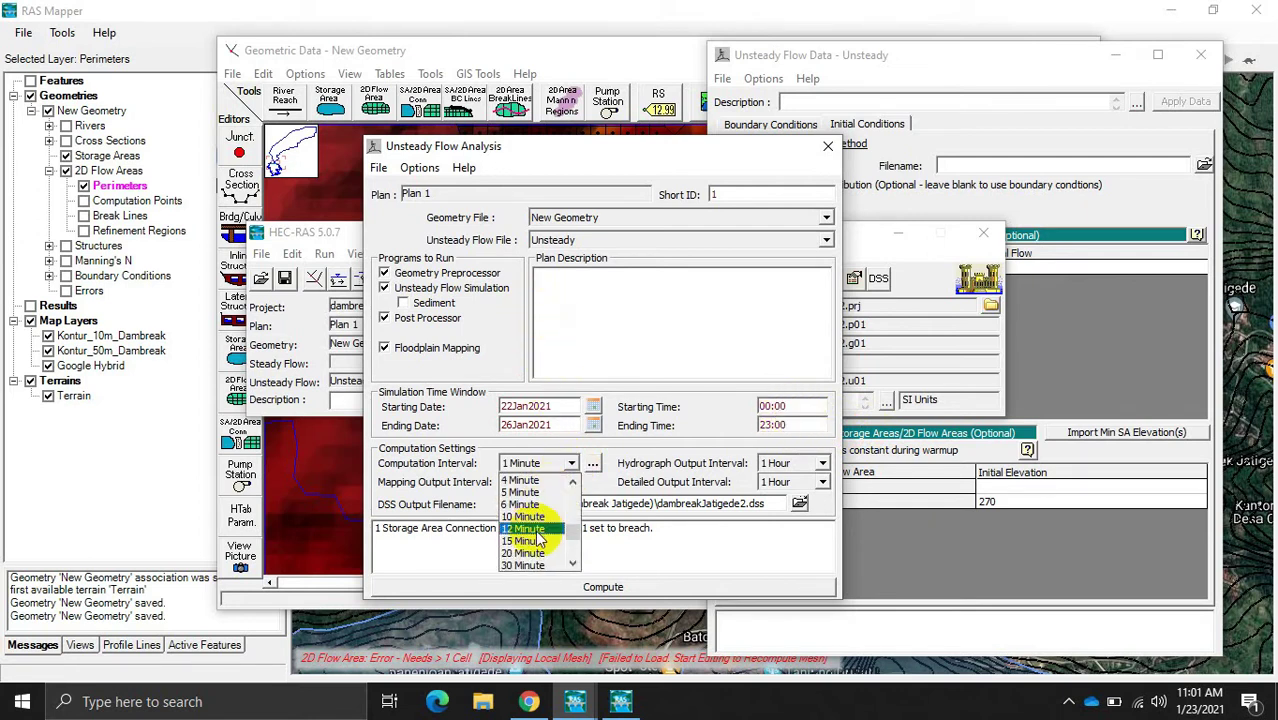
left_click(538, 540)
left_click(571, 483)
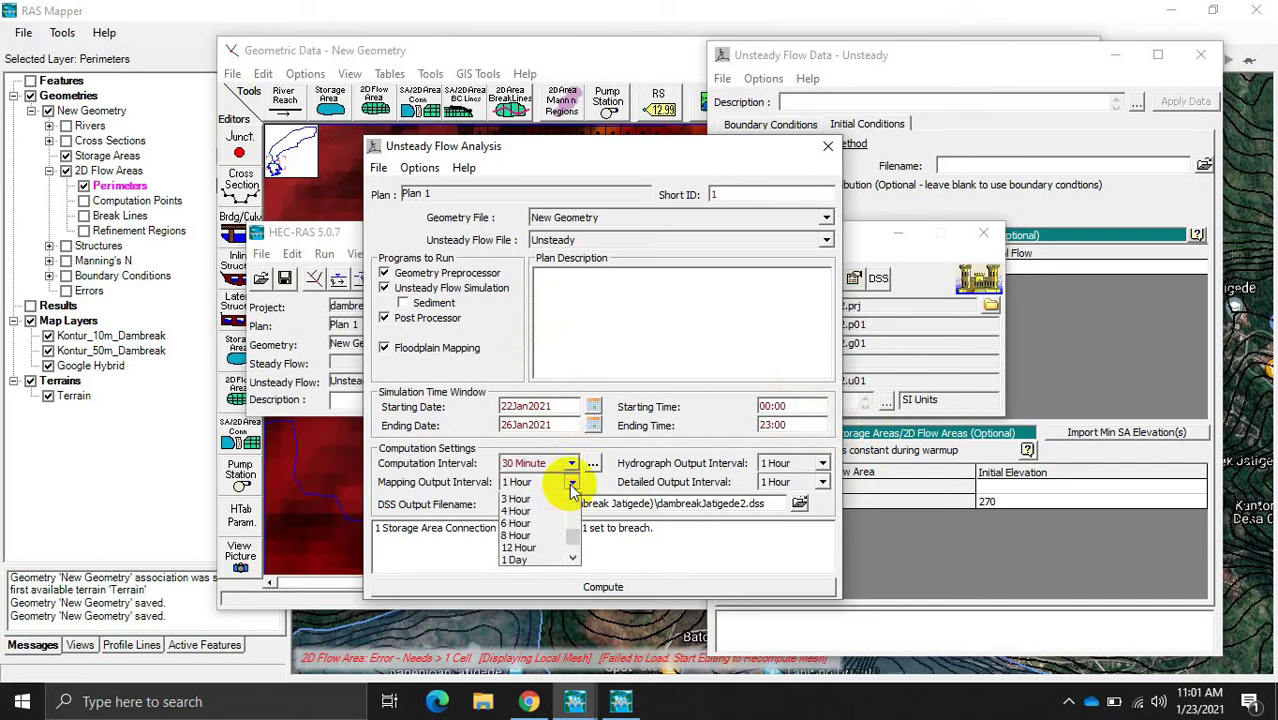
scroll(527, 545, "down", 3)
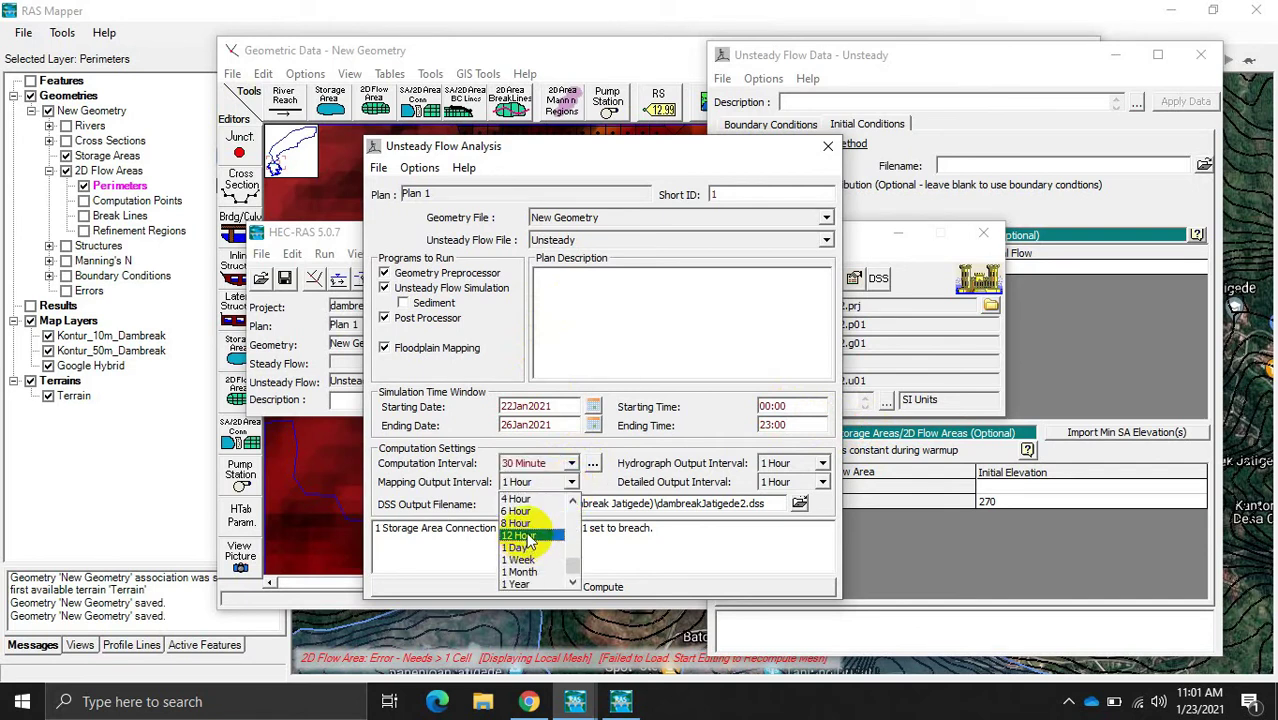
scroll(530, 541, "up", 3)
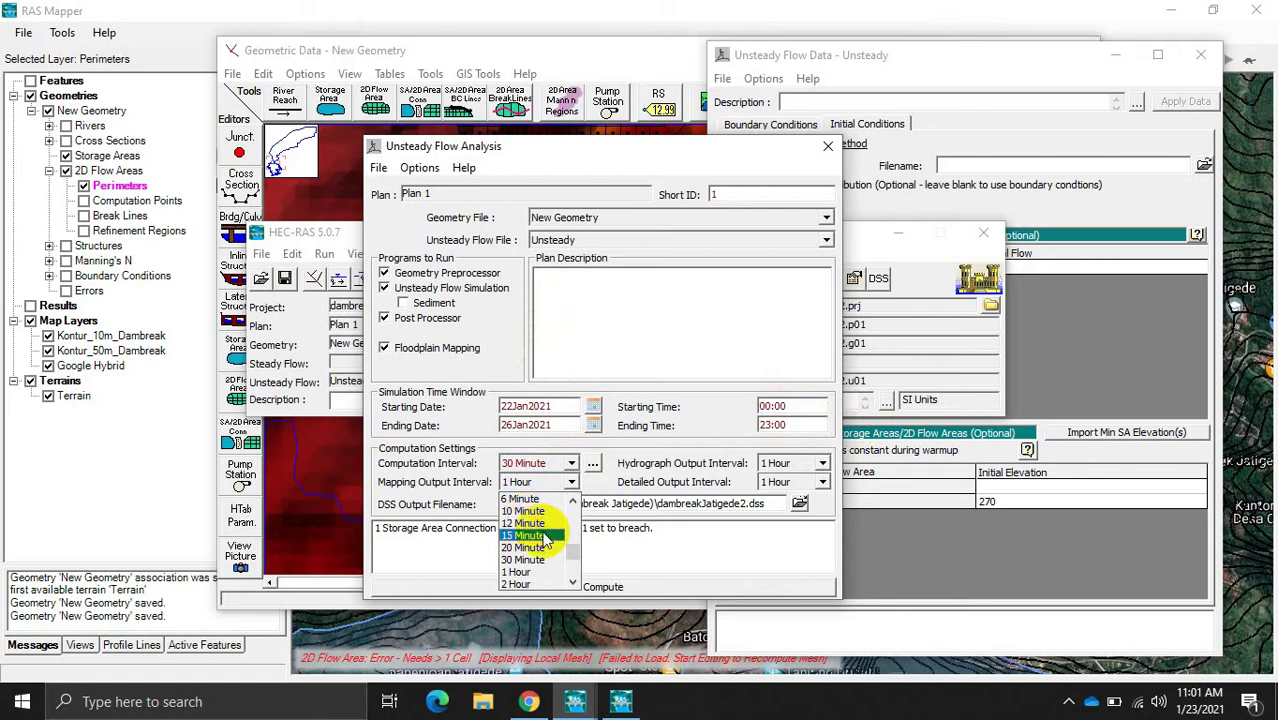
left_click(535, 500)
left_click(570, 464)
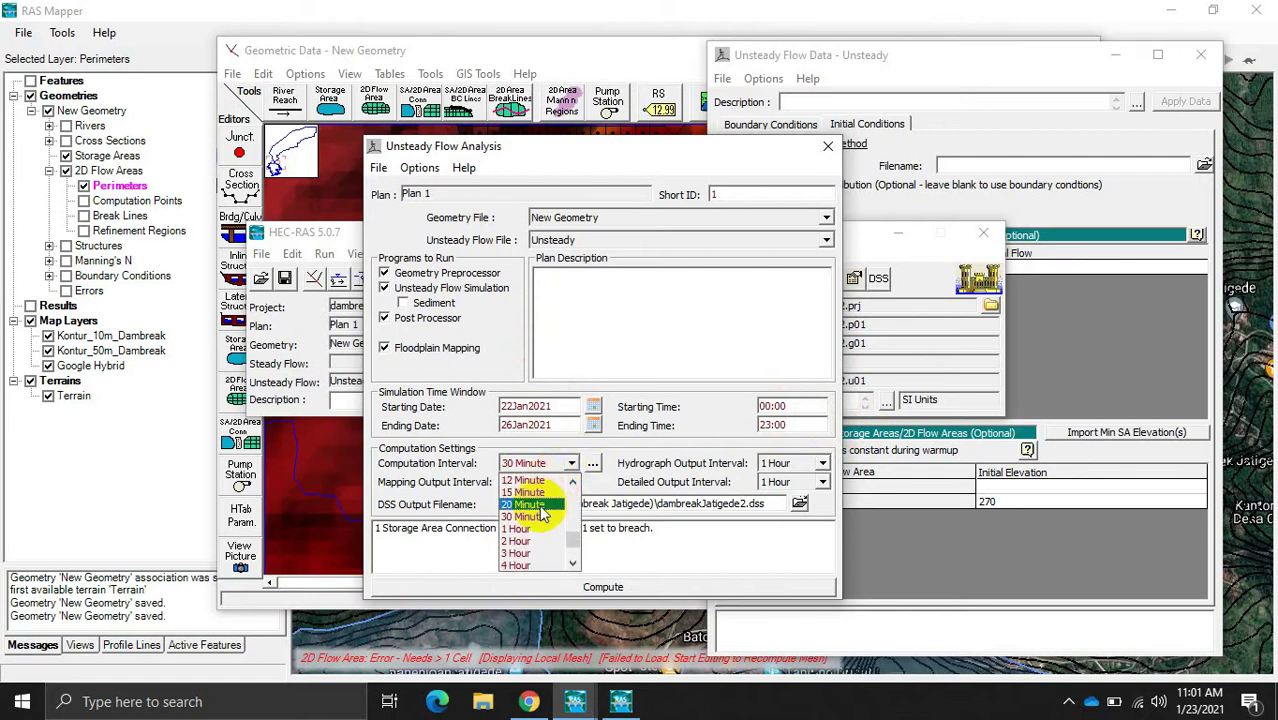
left_click(540, 493)
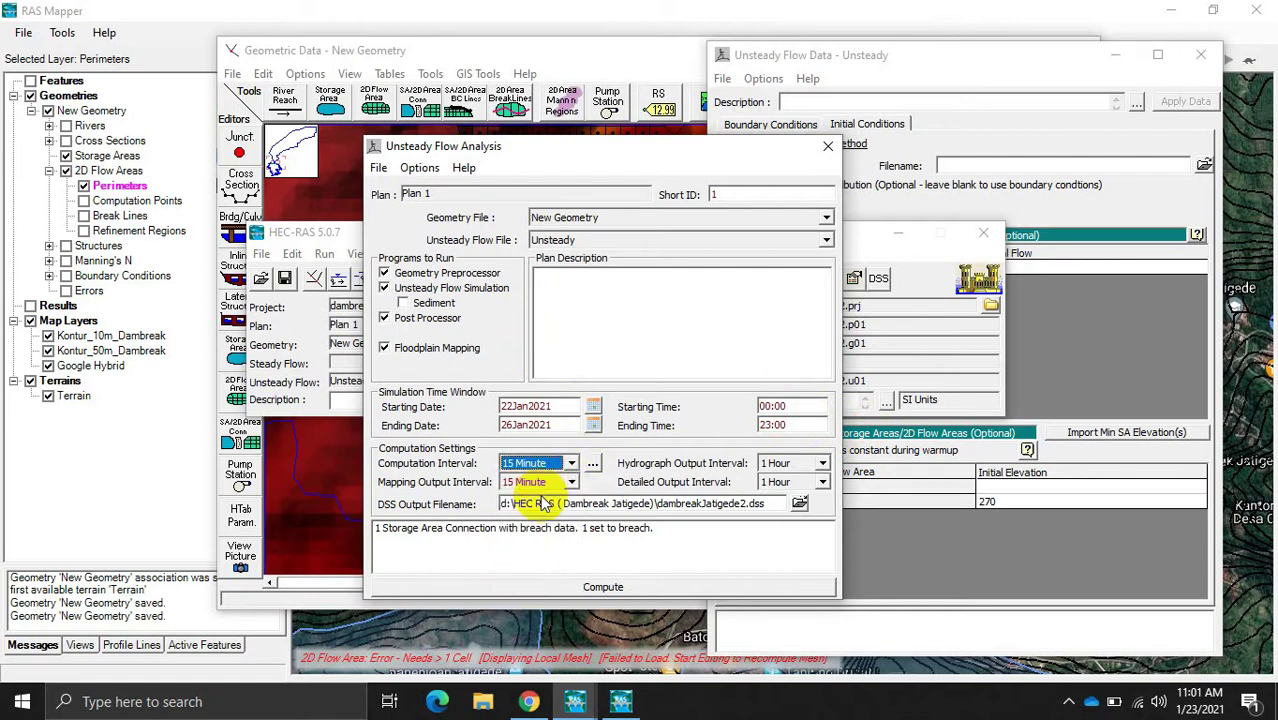
Step: In the unsteady computation options, set the 2D equation set to Full Momentum for both the default and the 2D Flow Area
left_click(593, 466)
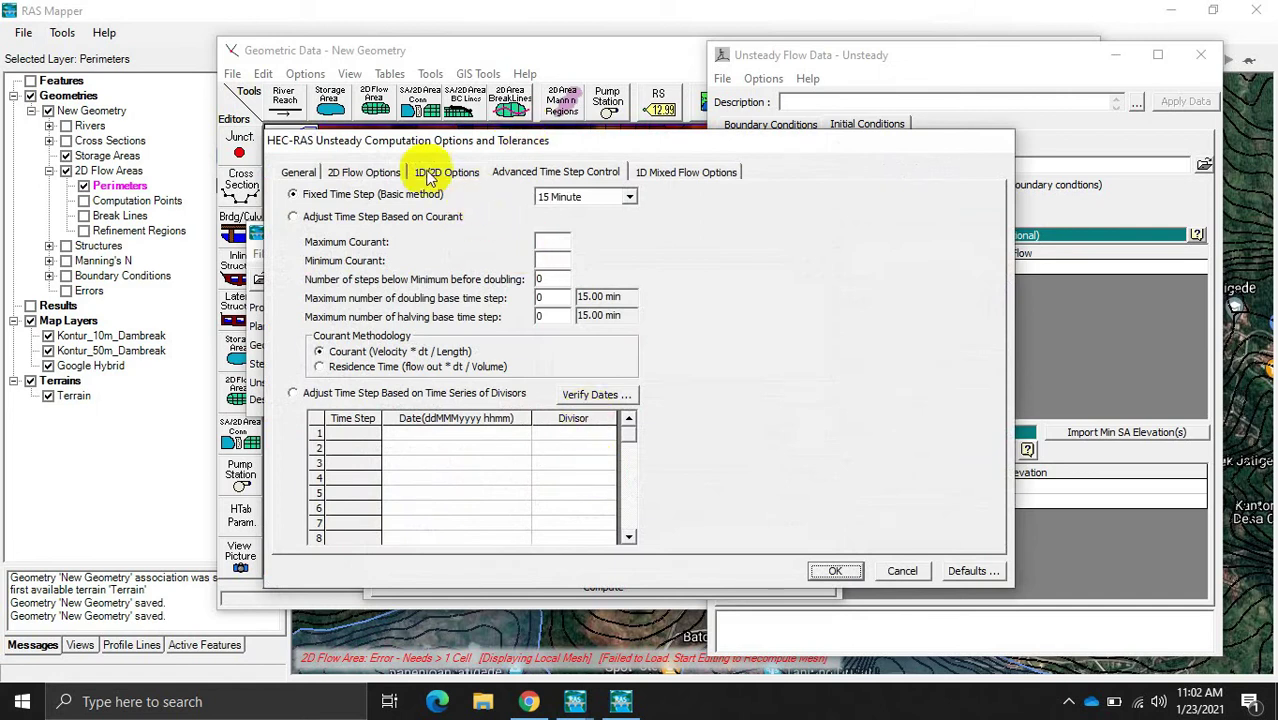
left_click(380, 172)
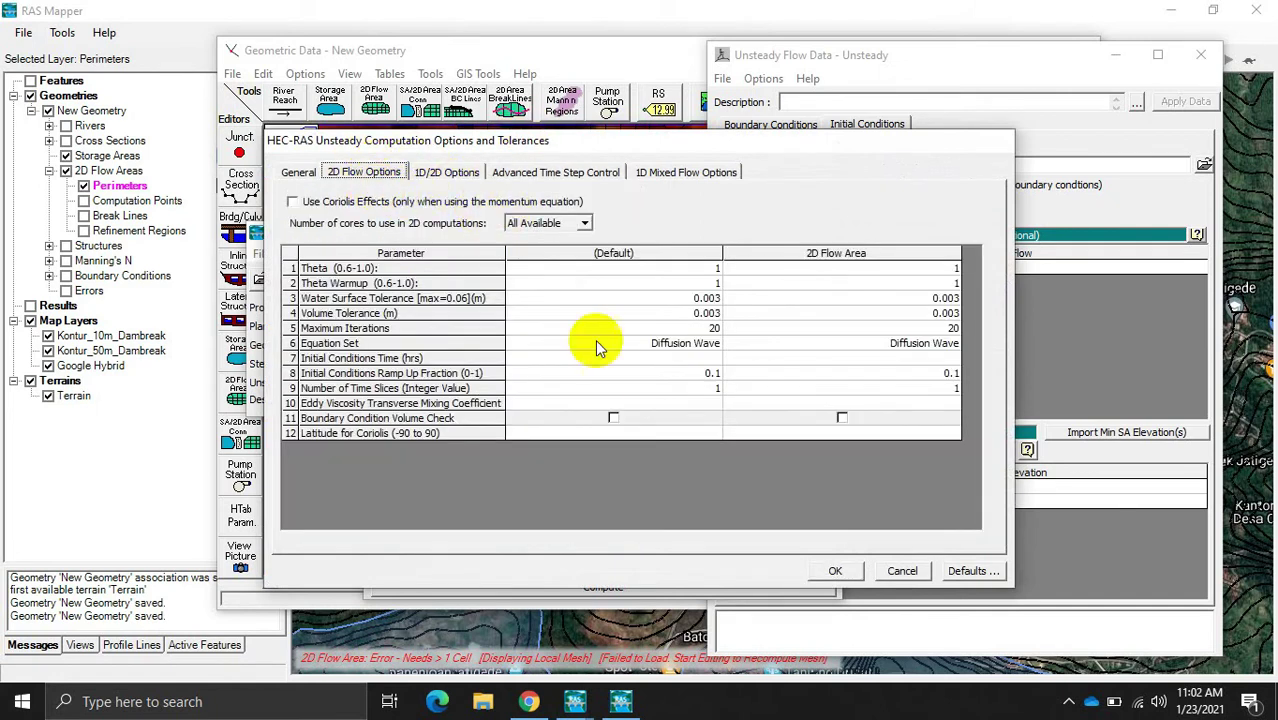
left_click(662, 343)
left_click(712, 343)
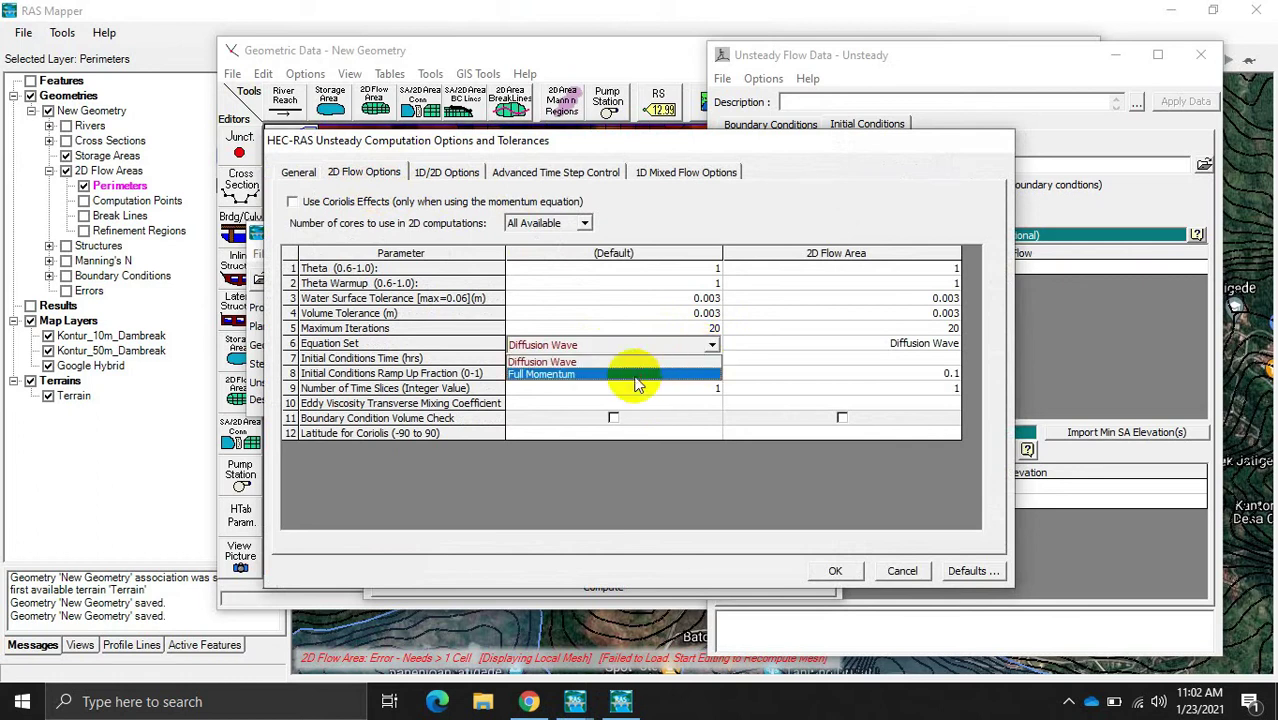
left_click(700, 373)
left_click(827, 345)
left_click(950, 345)
left_click(880, 360)
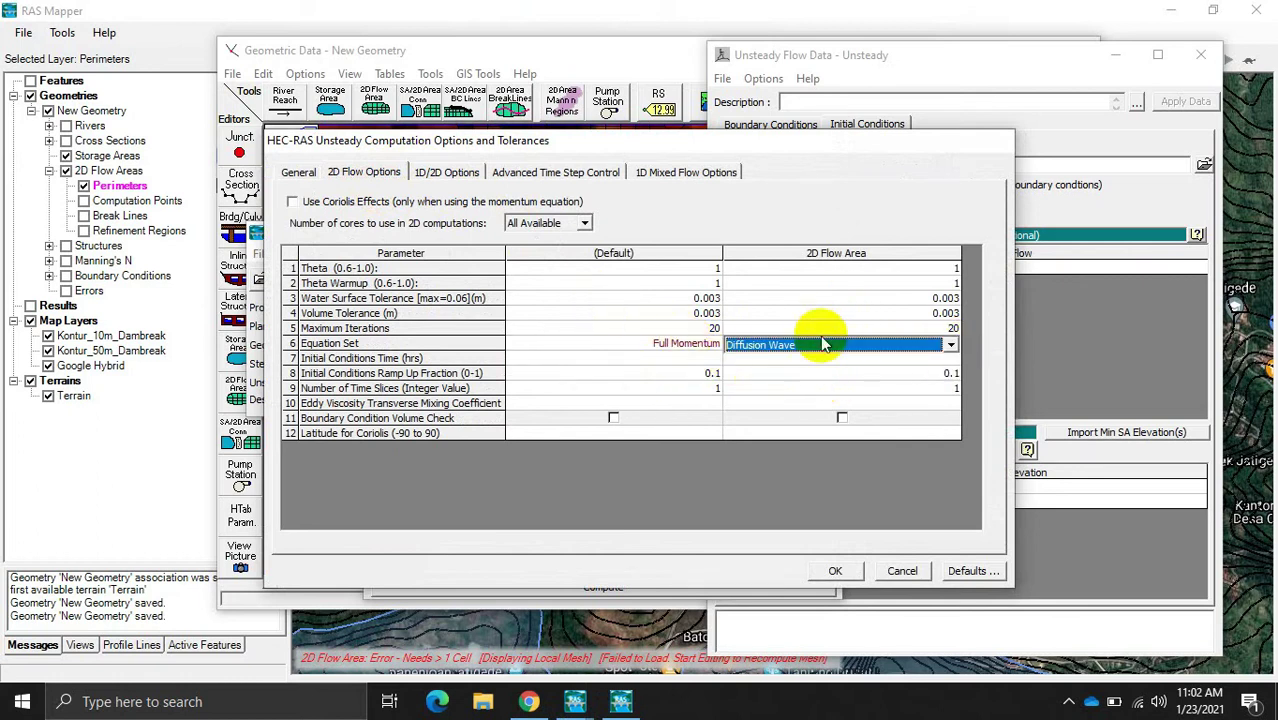
left_click(822, 344)
left_click(791, 371)
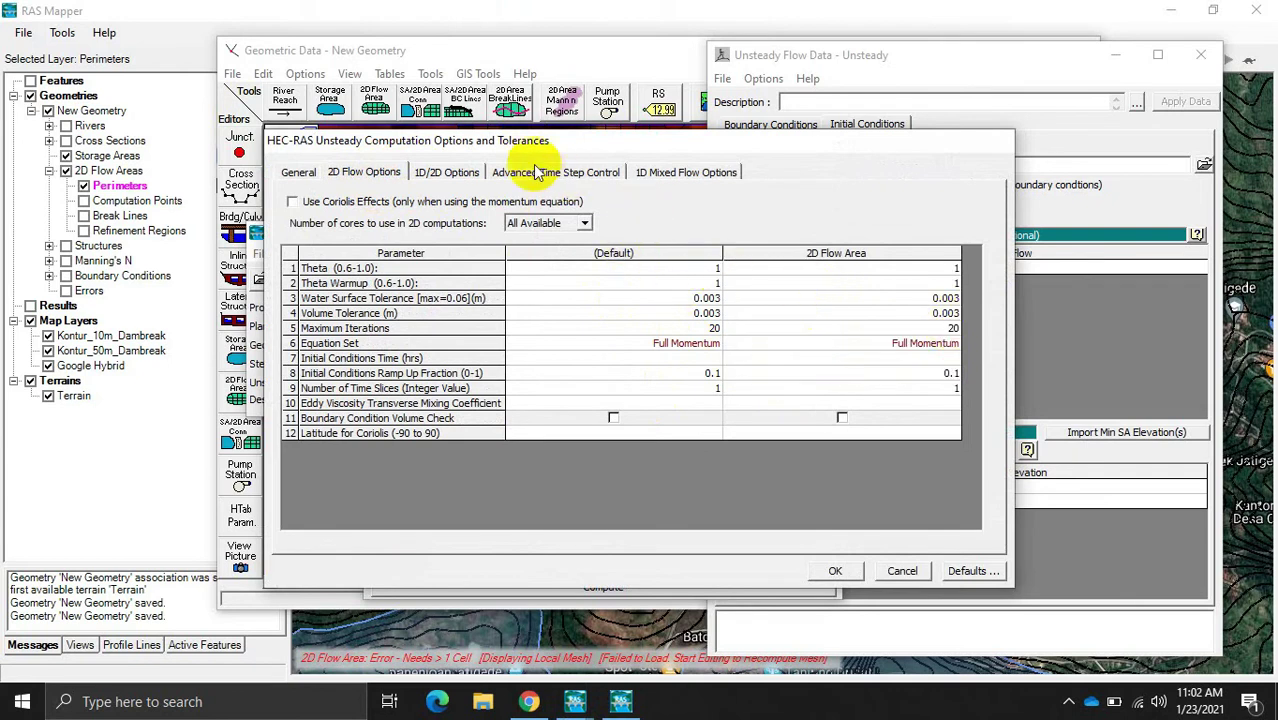
Step: Set the number of warm up time steps to 1000 in the general computation options and compute Plan 1
left_click(444, 173)
left_click(374, 176)
left_click(297, 172)
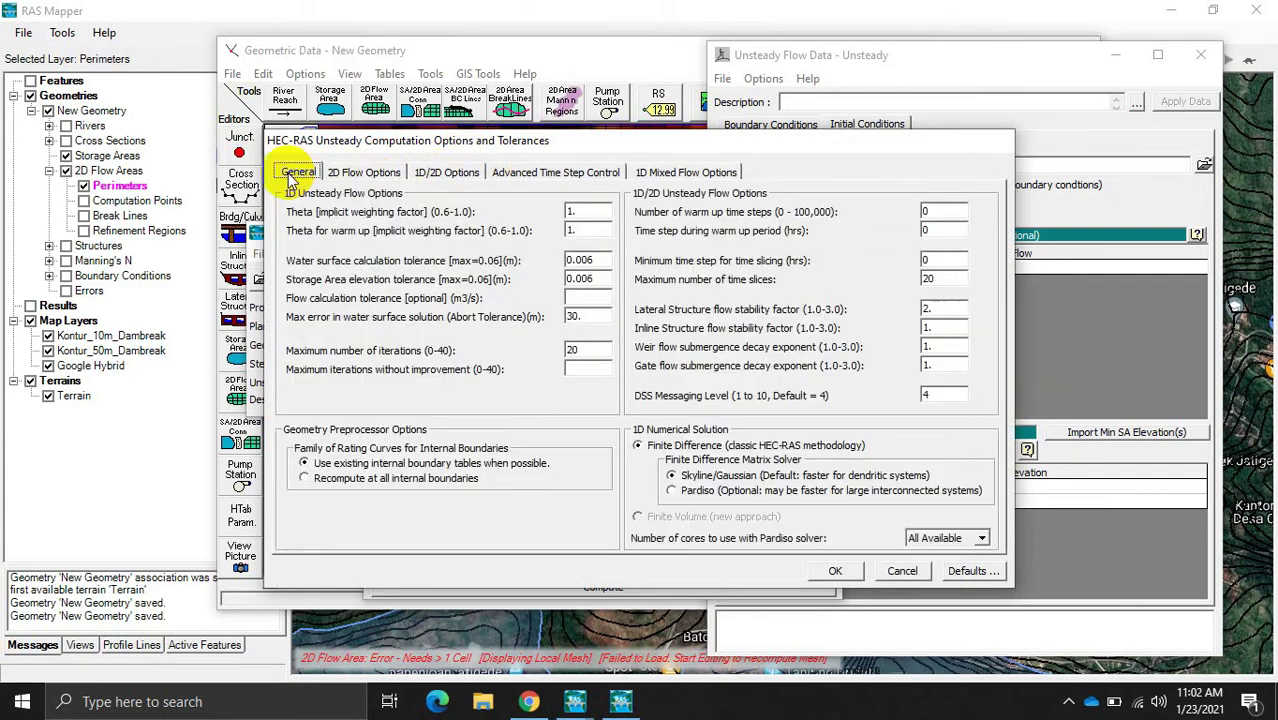
double_click(948, 211)
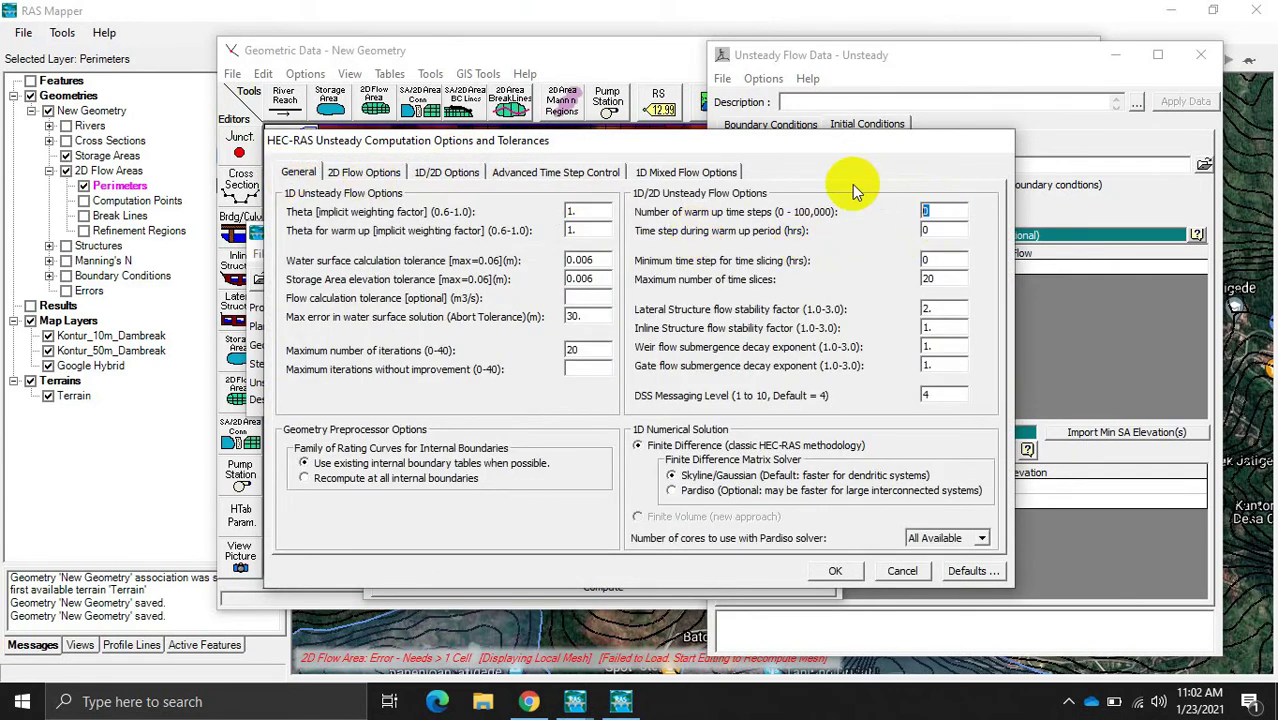
type("1000")
left_click(835, 570)
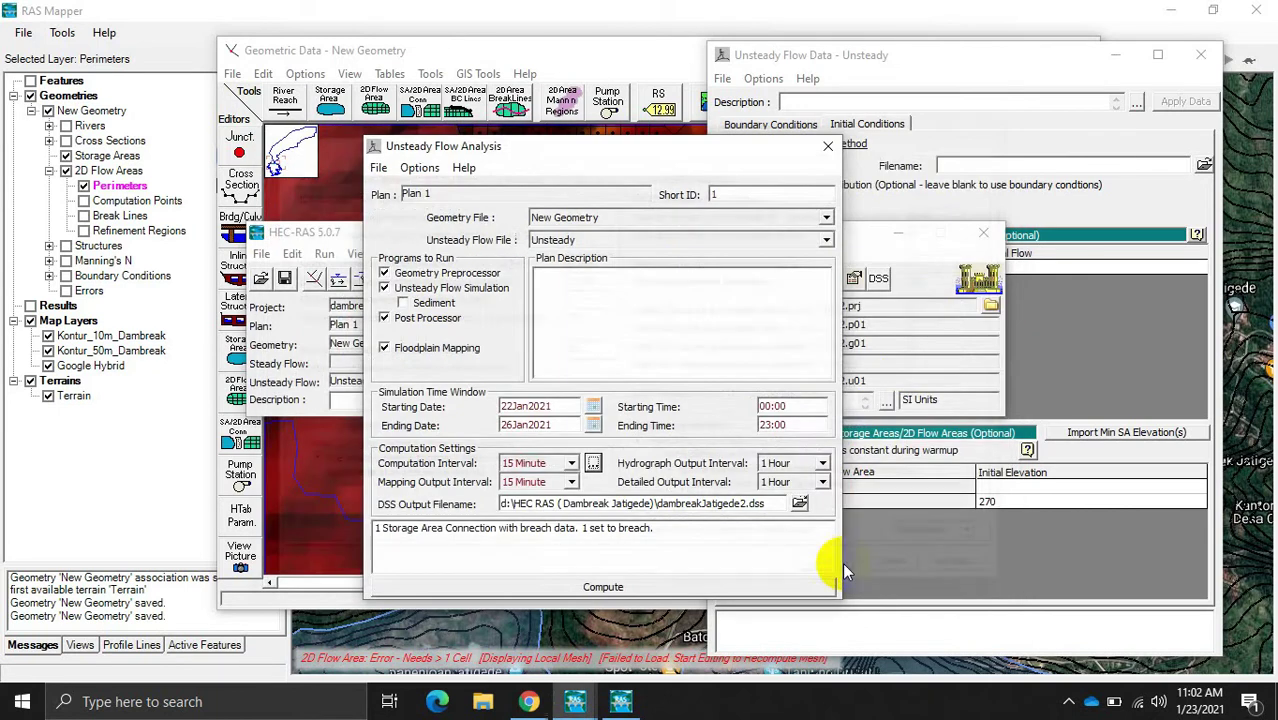
left_click(713, 588)
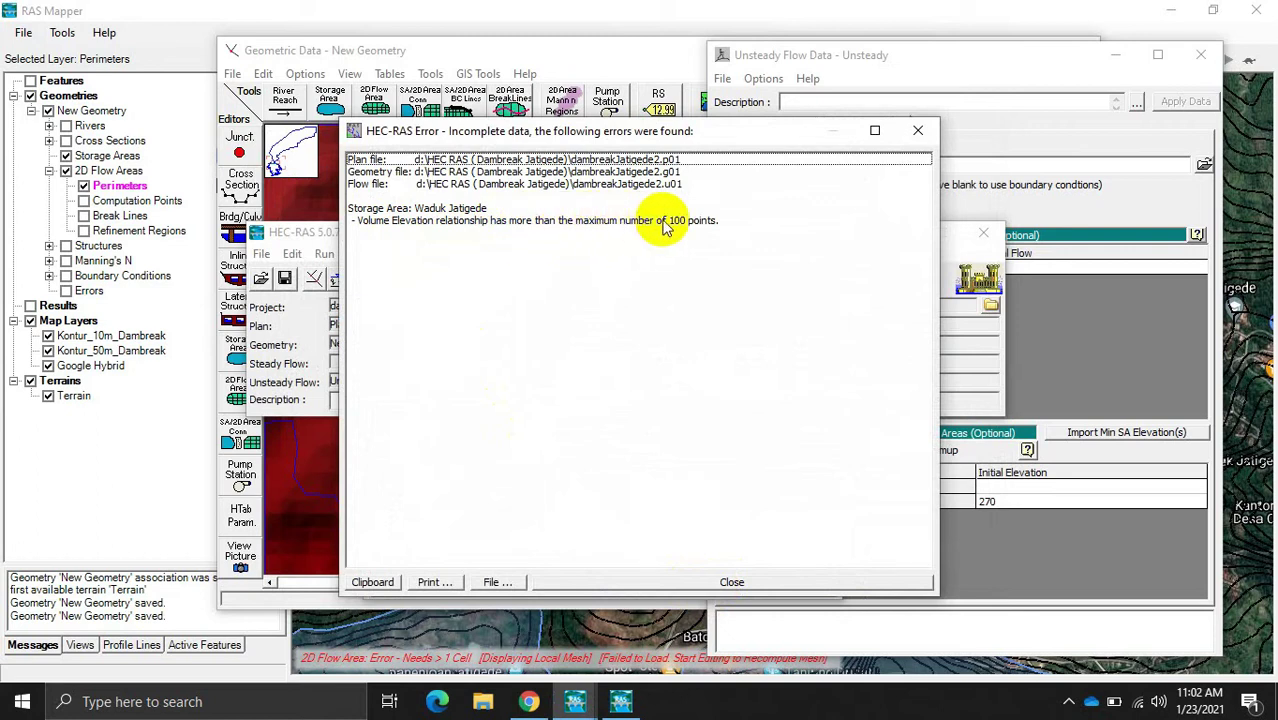
Step: Open the Storage Area Editor for Waduk Jatigede from the geometry view
left_click(318, 445)
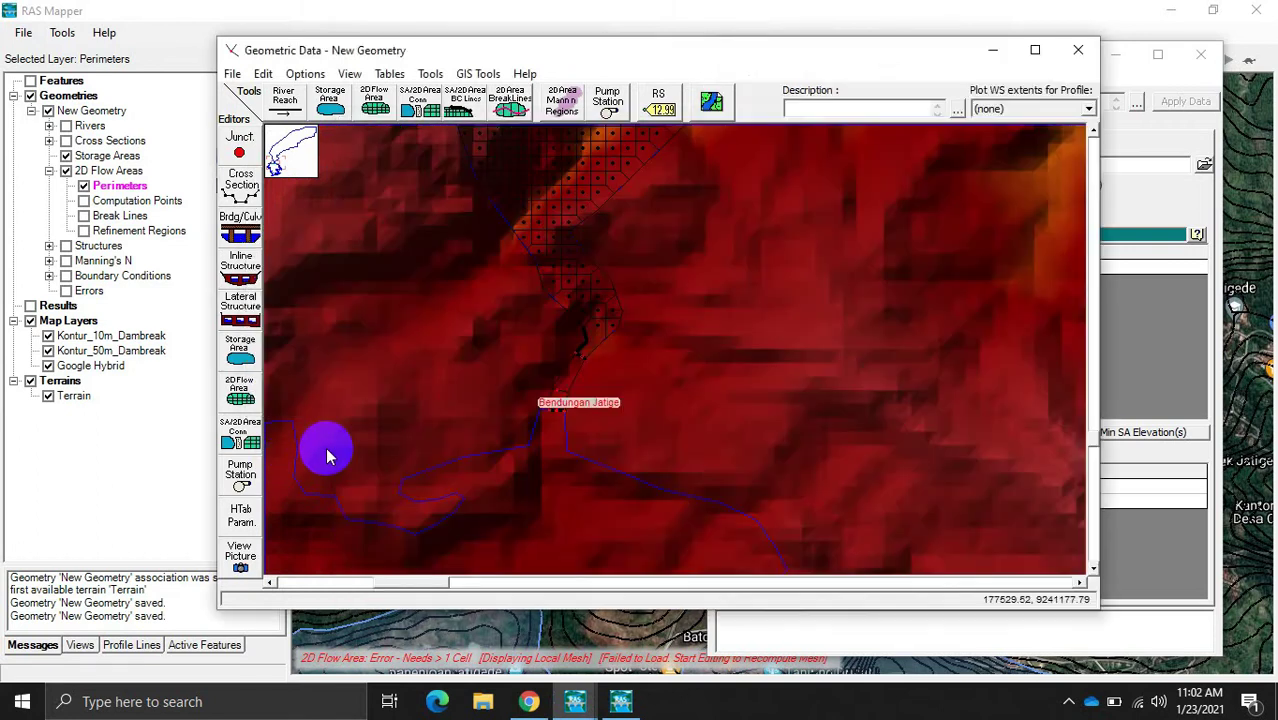
right_click(530, 506)
left_click(593, 537)
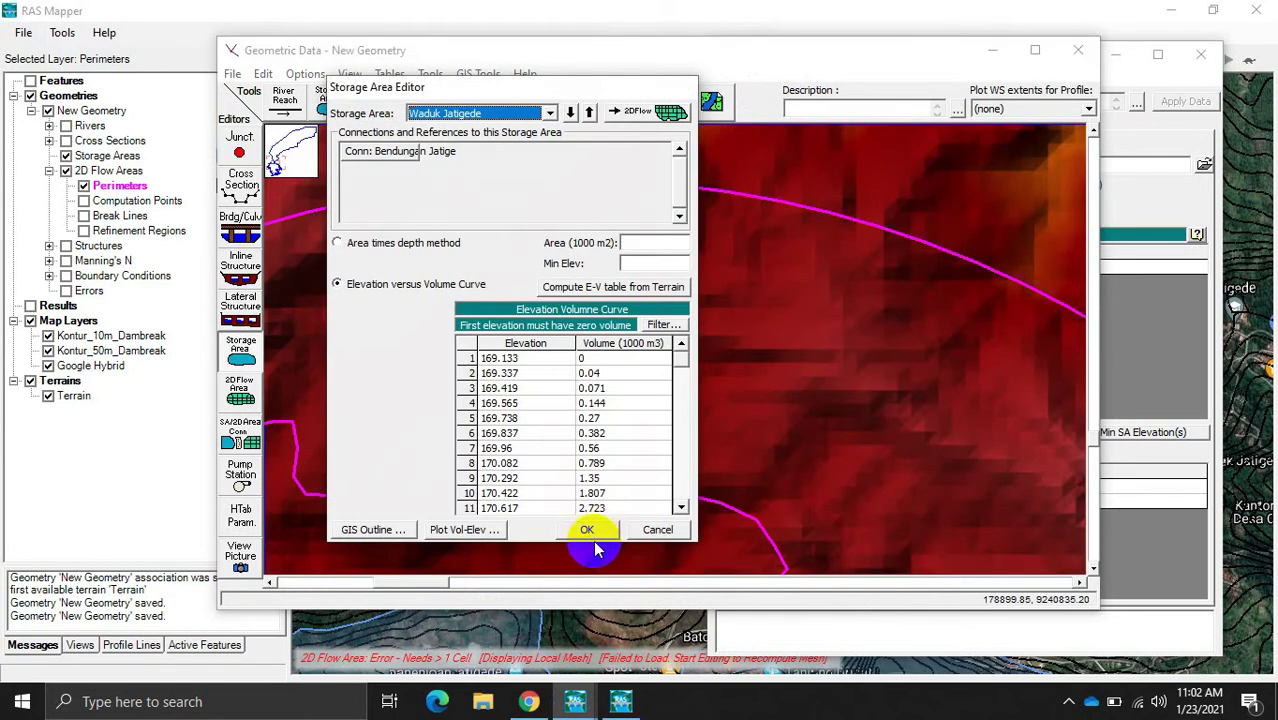
Step: Examine the end of Waduk Jatigede's elevation-volume table and plot its volume-elevation curve
left_click_drag(676, 357, 680, 505)
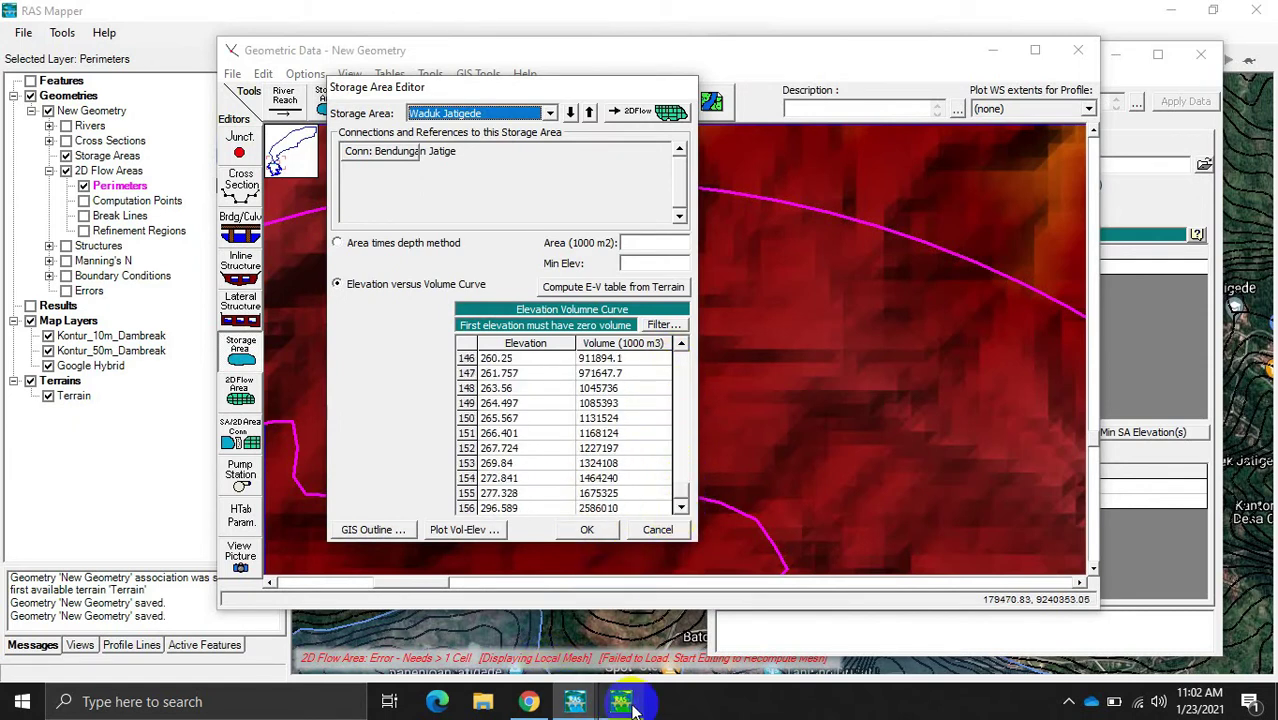
mouse_move(632, 707)
mouse_move(579, 694)
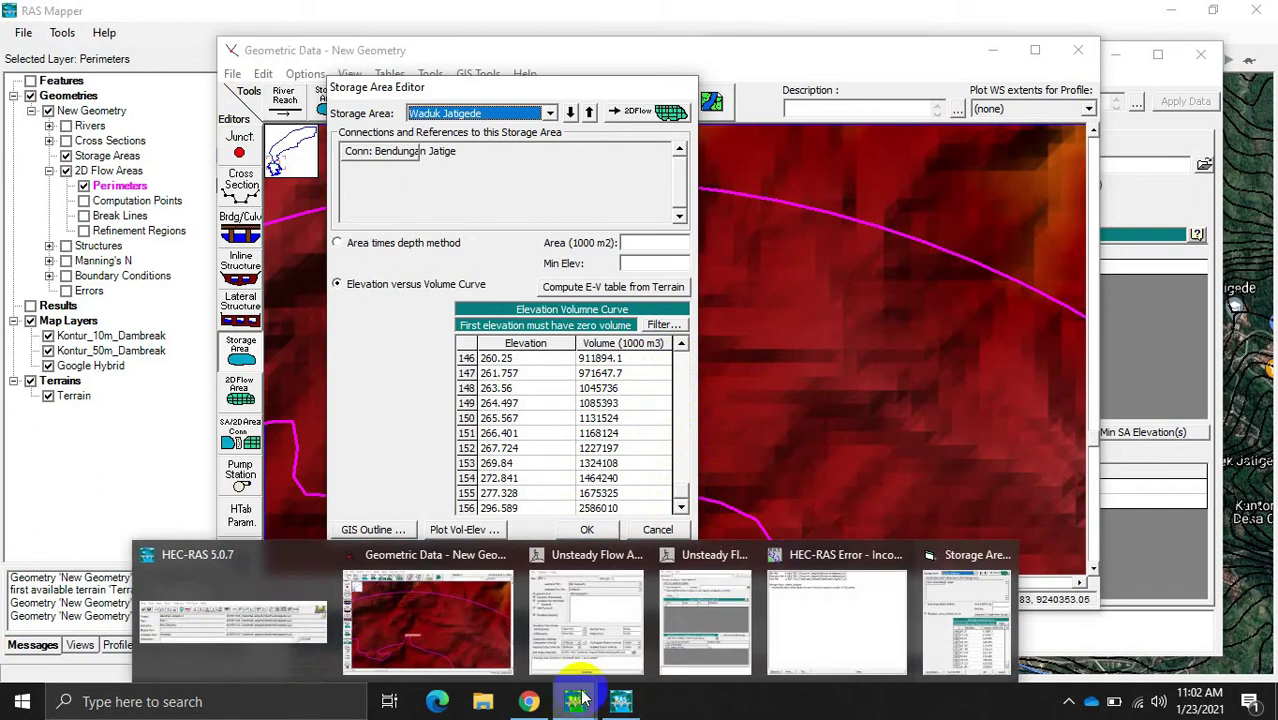
mouse_move(838, 630)
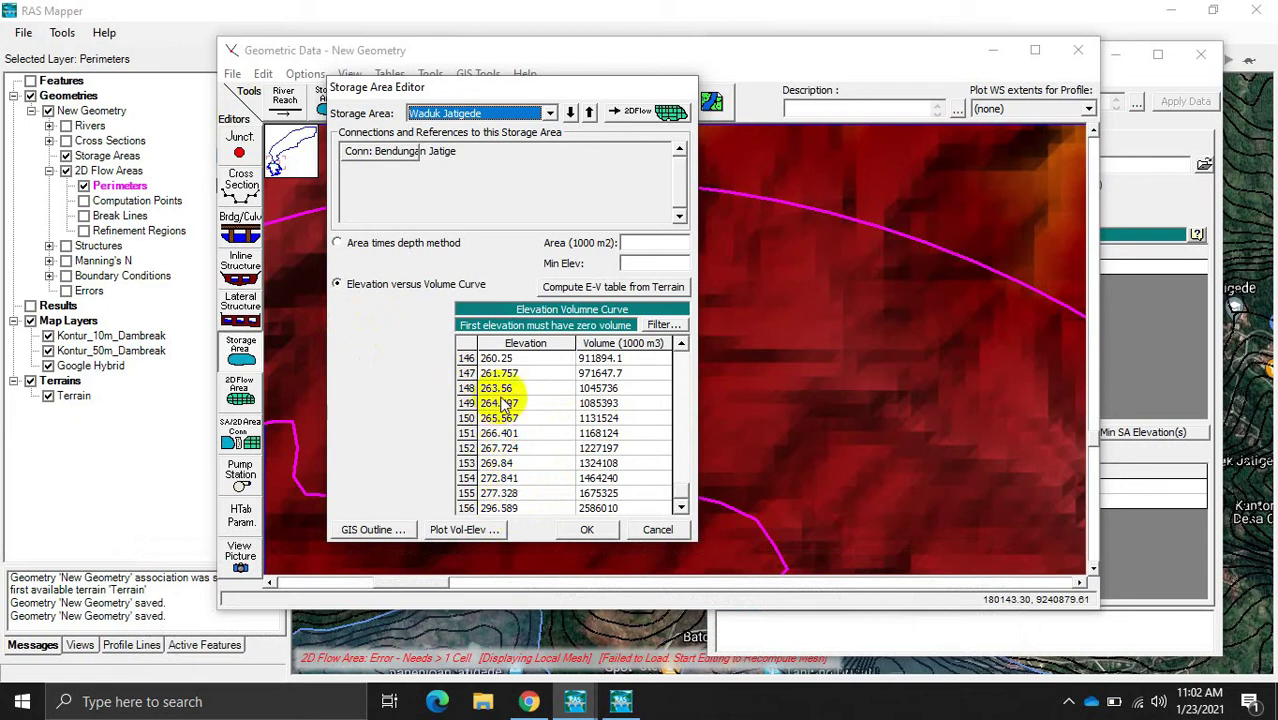
mouse_move(680, 488)
left_mouse_down()
mouse_move(685, 443)
mouse_move(684, 491)
left_mouse_up()
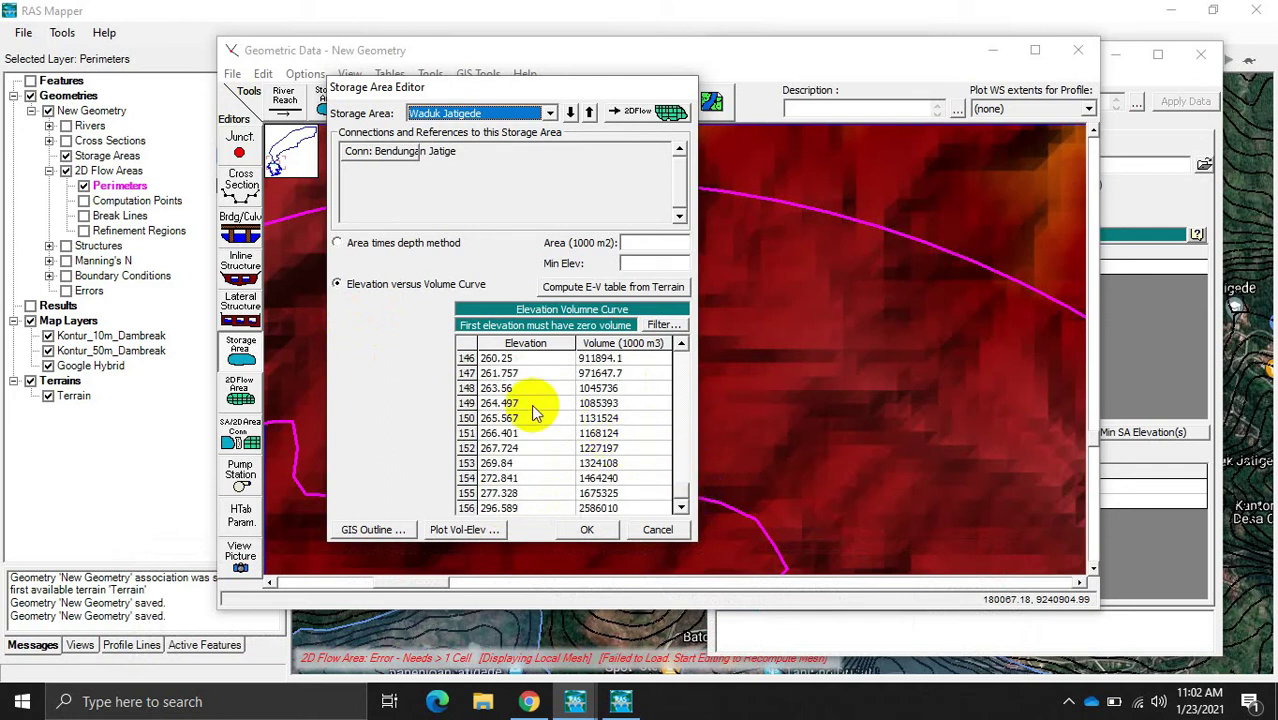
left_click(447, 531)
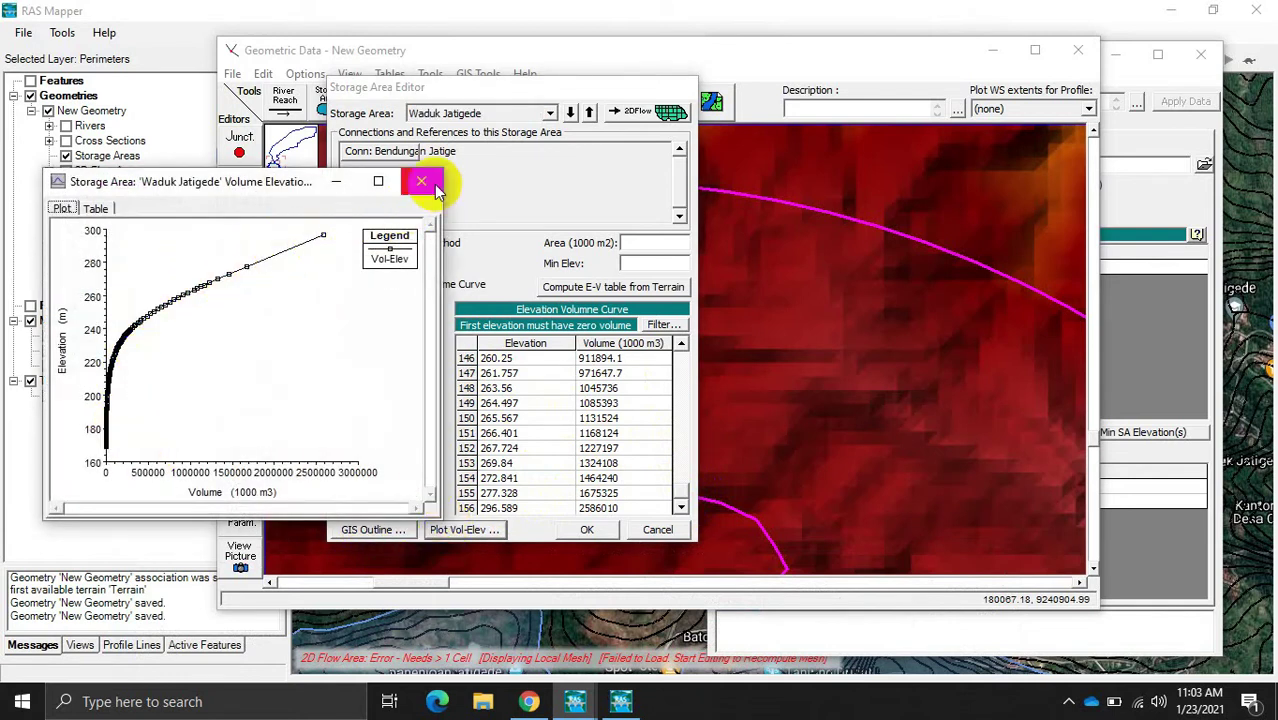
left_click(421, 181)
Step: Clear a block of surplus points up to row 155 from the elevation-volume table, keeping the last row at elevation 296.589
left_click_drag(605, 508, 505, 372)
left_click(562, 497)
scroll(567, 452, "down", 12)
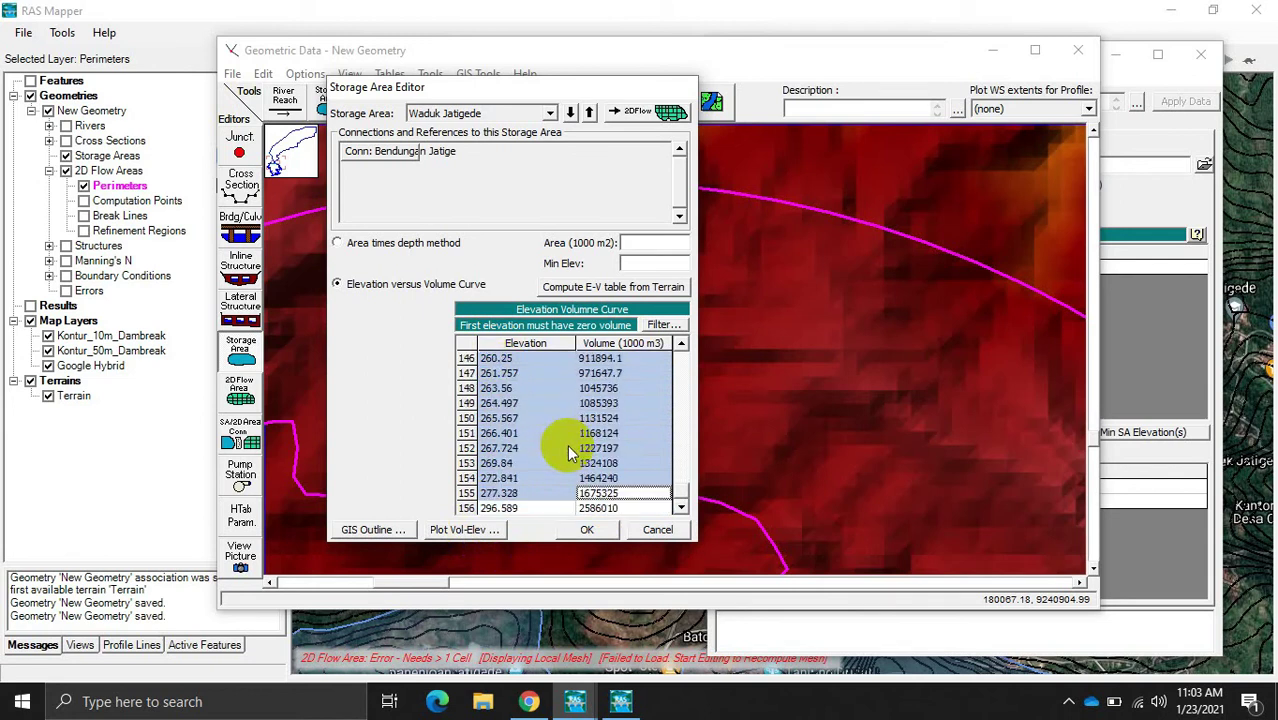
scroll(567, 452, "up", 4)
key("Delete")
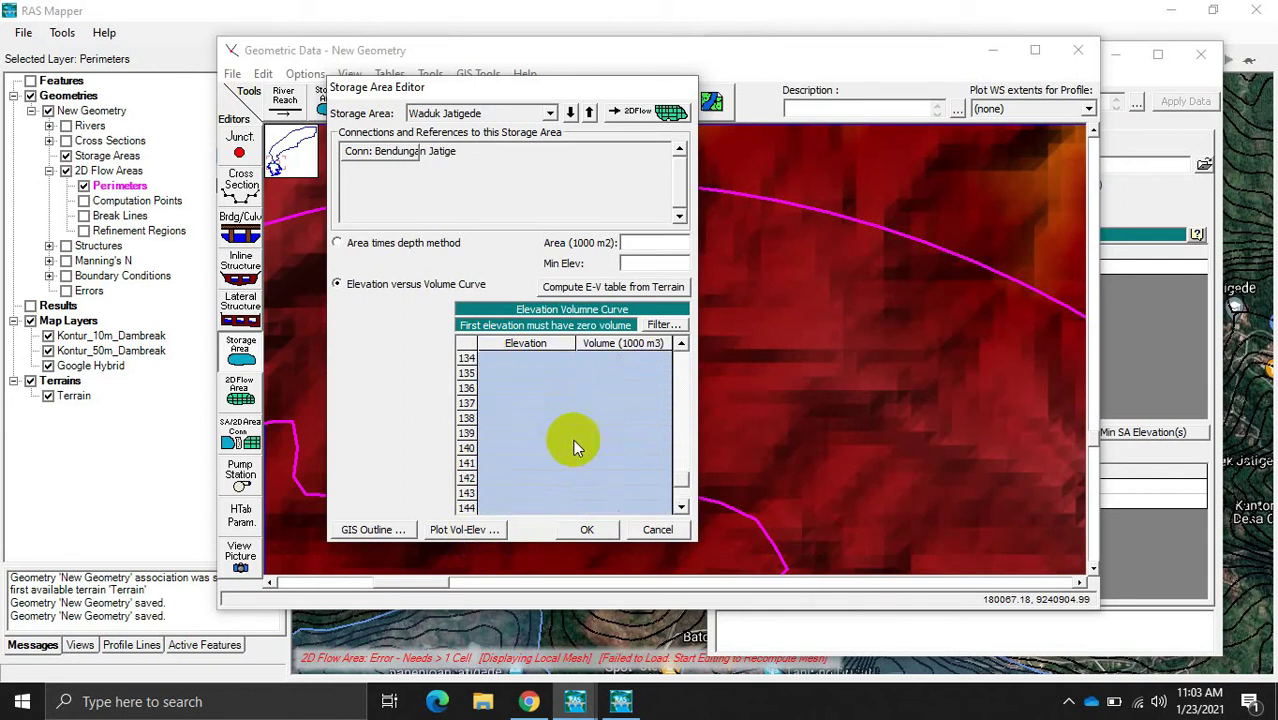
scroll(575, 450, "down", 4)
scroll(505, 478, "up", 15)
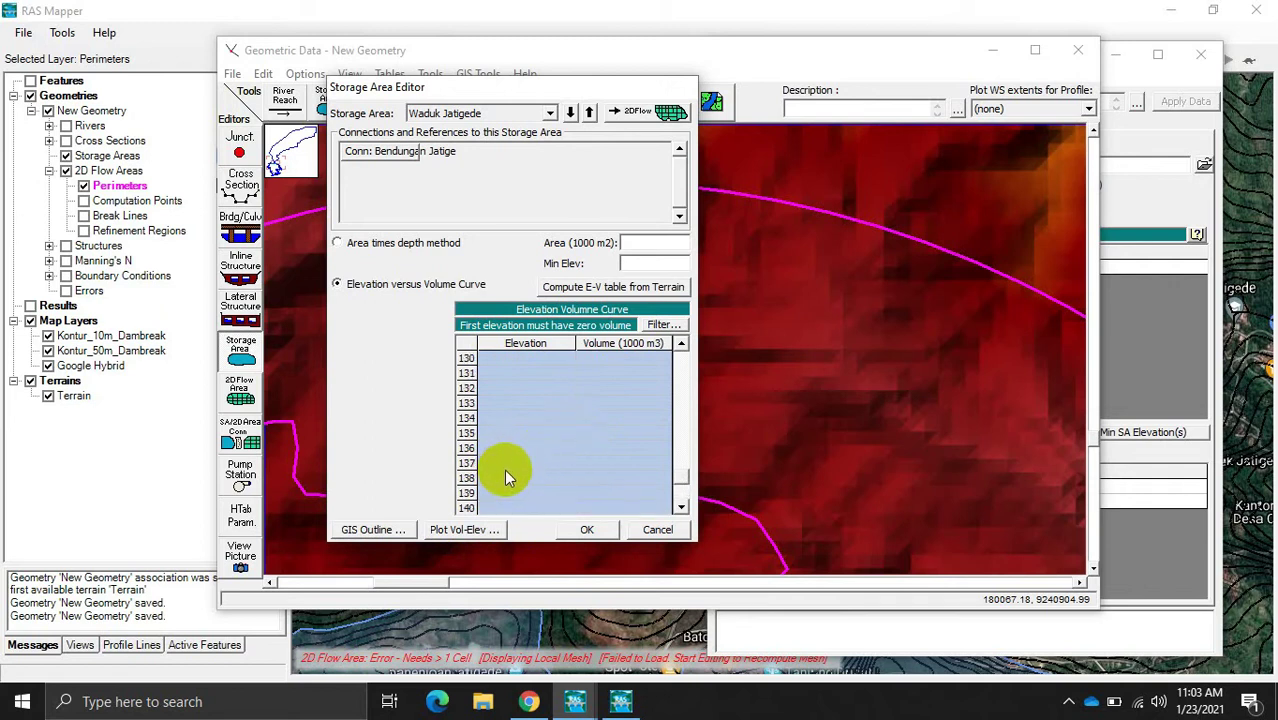
Step: Move the copied higher-elevation points up to row 80 of the elevation-volume table and clear the leftover rows through row 156
scroll(505, 478, "up", 3)
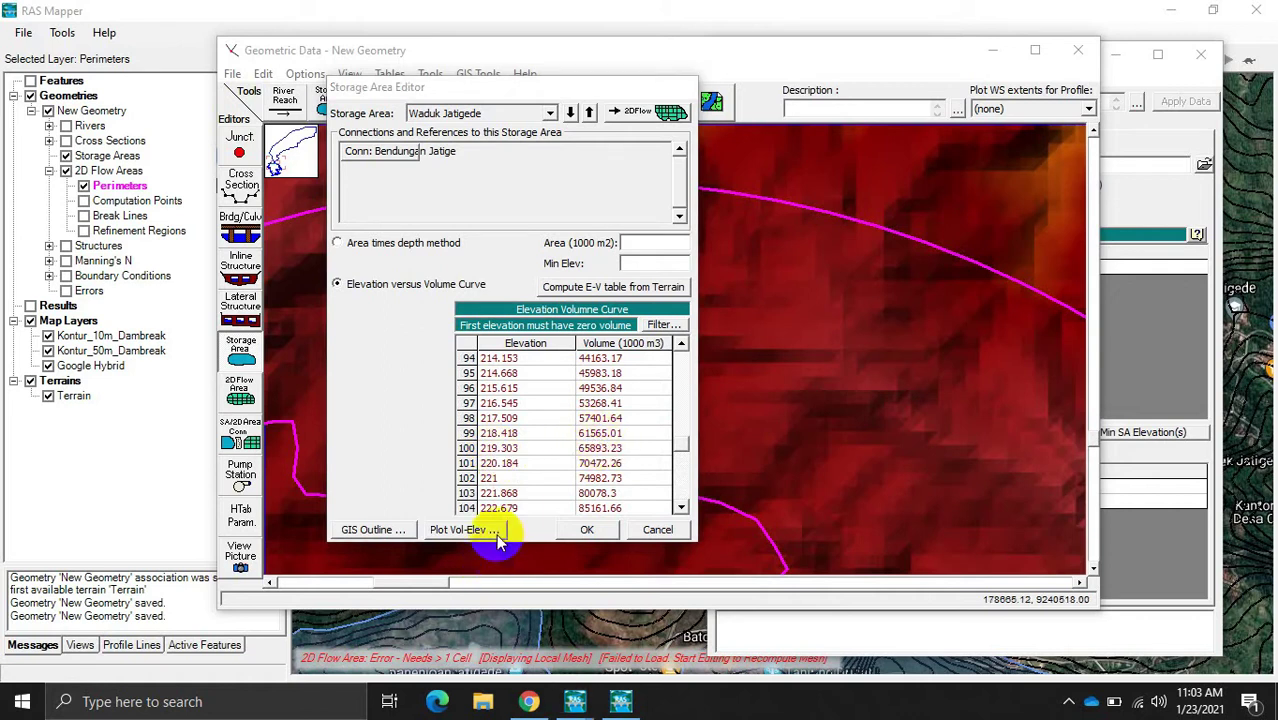
left_click(590, 449)
mouse_move(588, 449)
left_mouse_down()
mouse_move(545, 447)
mouse_move(585, 450)
mouse_move(476, 342)
mouse_move(485, 447)
left_mouse_up()
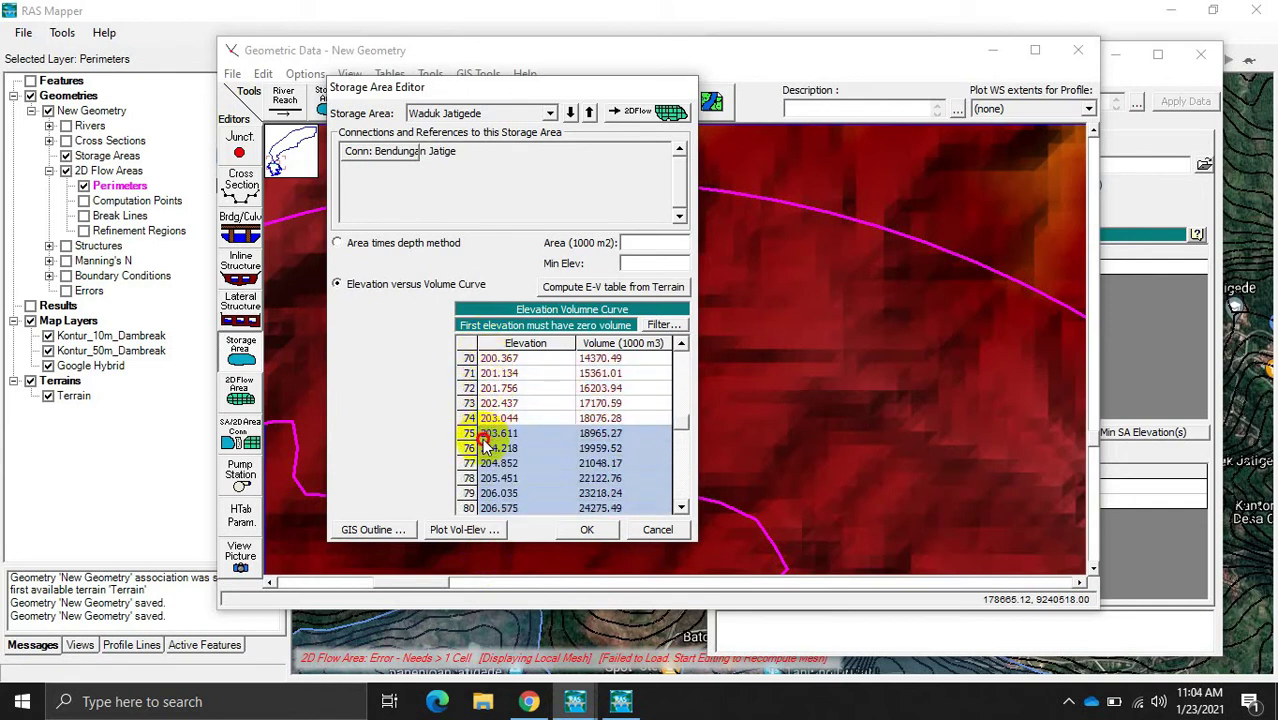
mouse_move(485, 447)
left_mouse_down()
mouse_move(483, 350)
mouse_move(473, 467)
left_mouse_up()
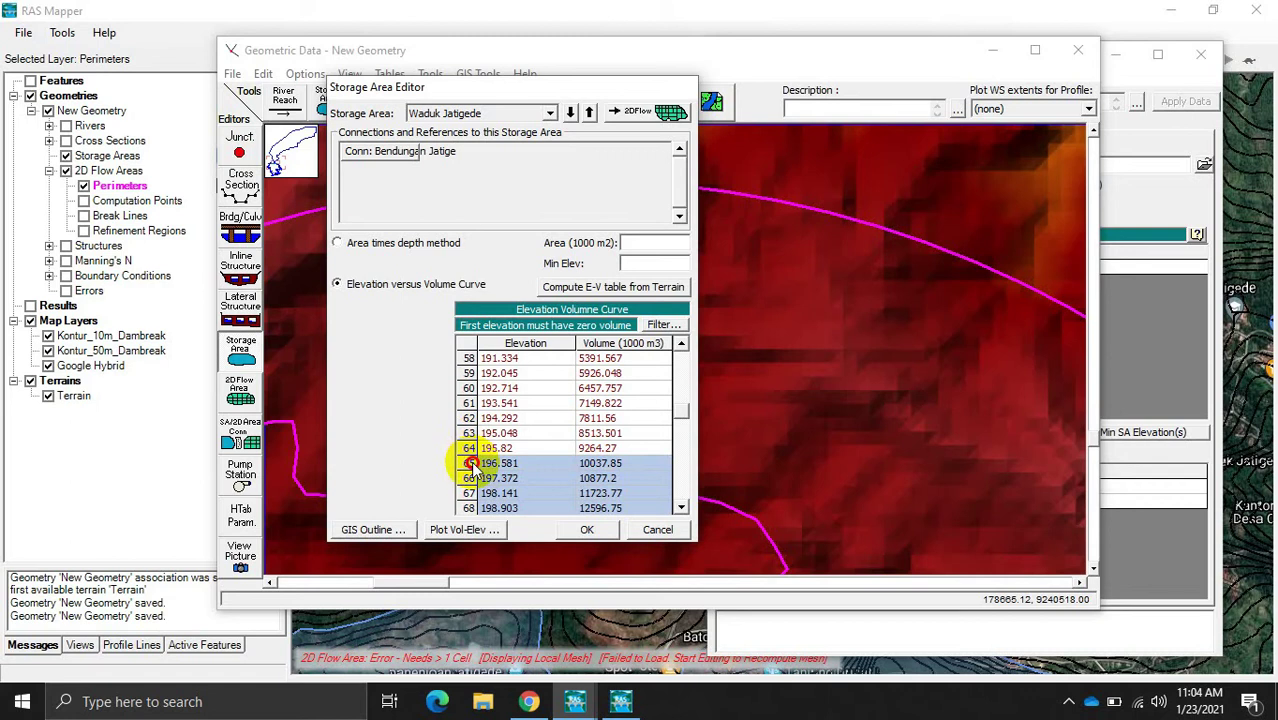
left_click_drag(477, 466, 485, 420)
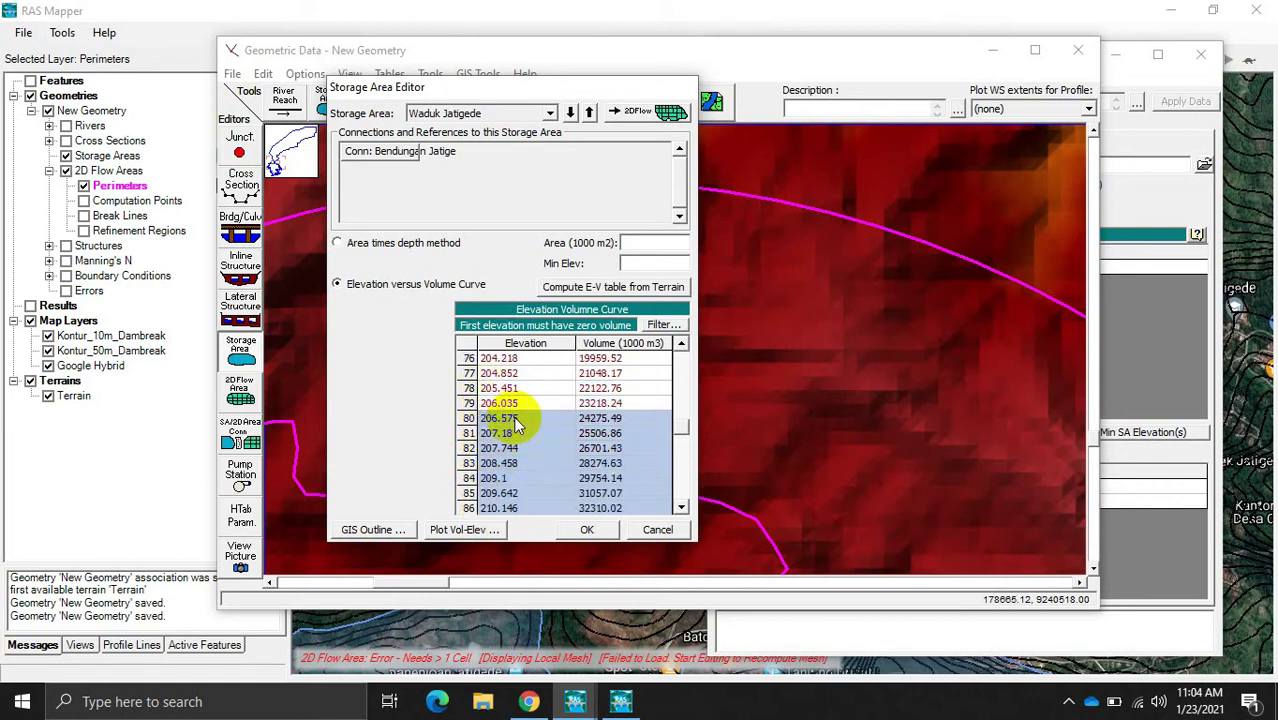
key("Delete")
left_click_drag(510, 413, 607, 404)
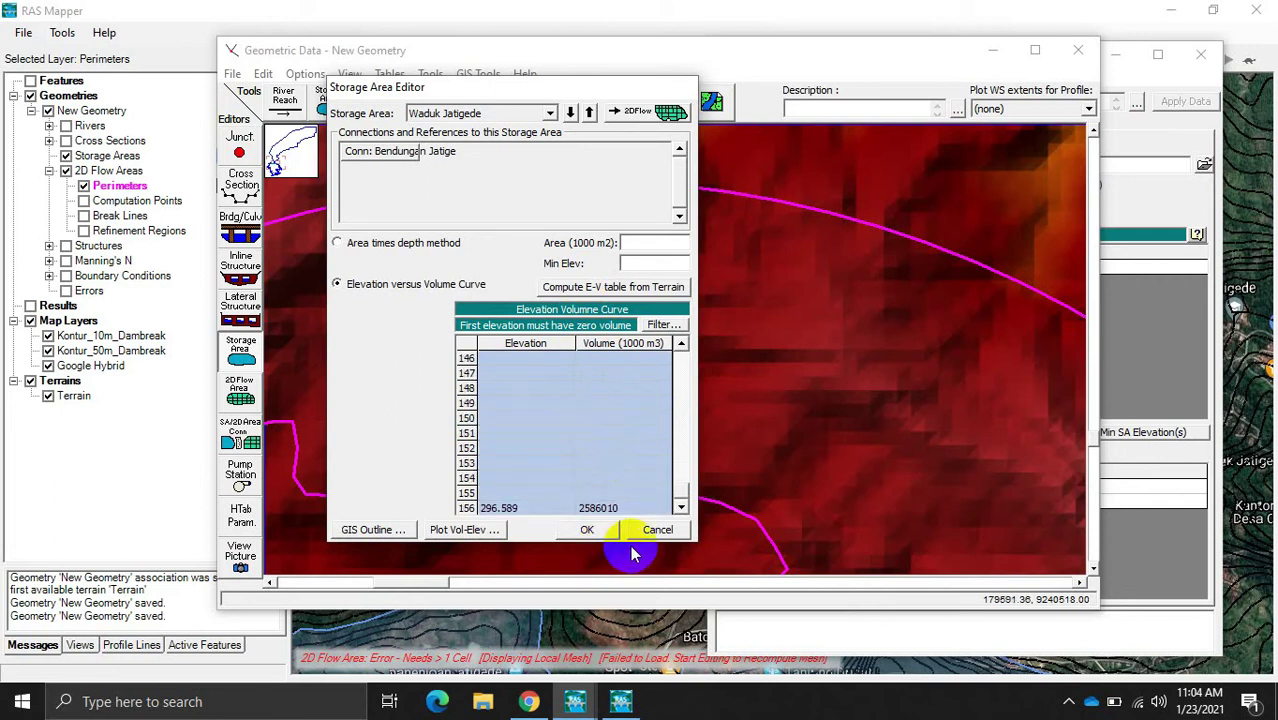
scroll(622, 491, "up", 20)
scroll(548, 497, "up", 1)
scroll(505, 480, "down", 2)
scroll(500, 395, "down", 17)
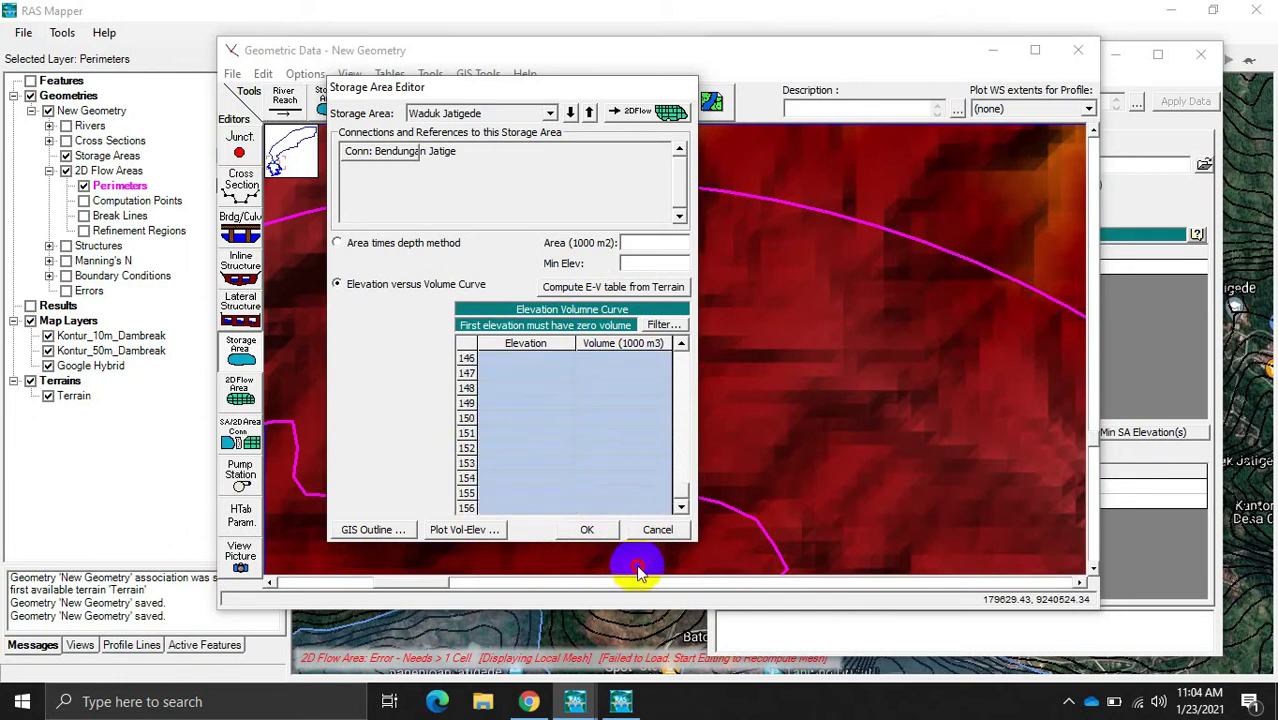
Step: Move the five points in rows 121 to 125, elevations 266.401 to 277.328, up over rows 96 to 100 of the elevation-volume table
scroll(587, 416, "up", 7)
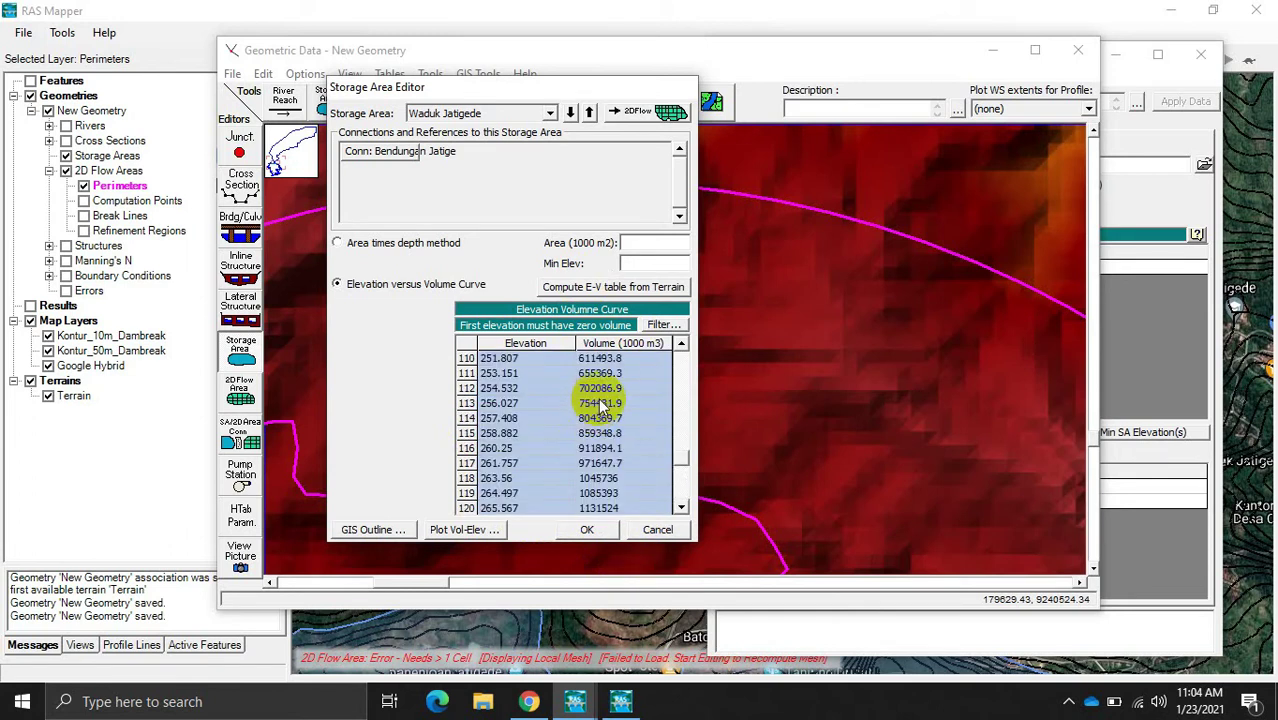
scroll(587, 420, "up", 8)
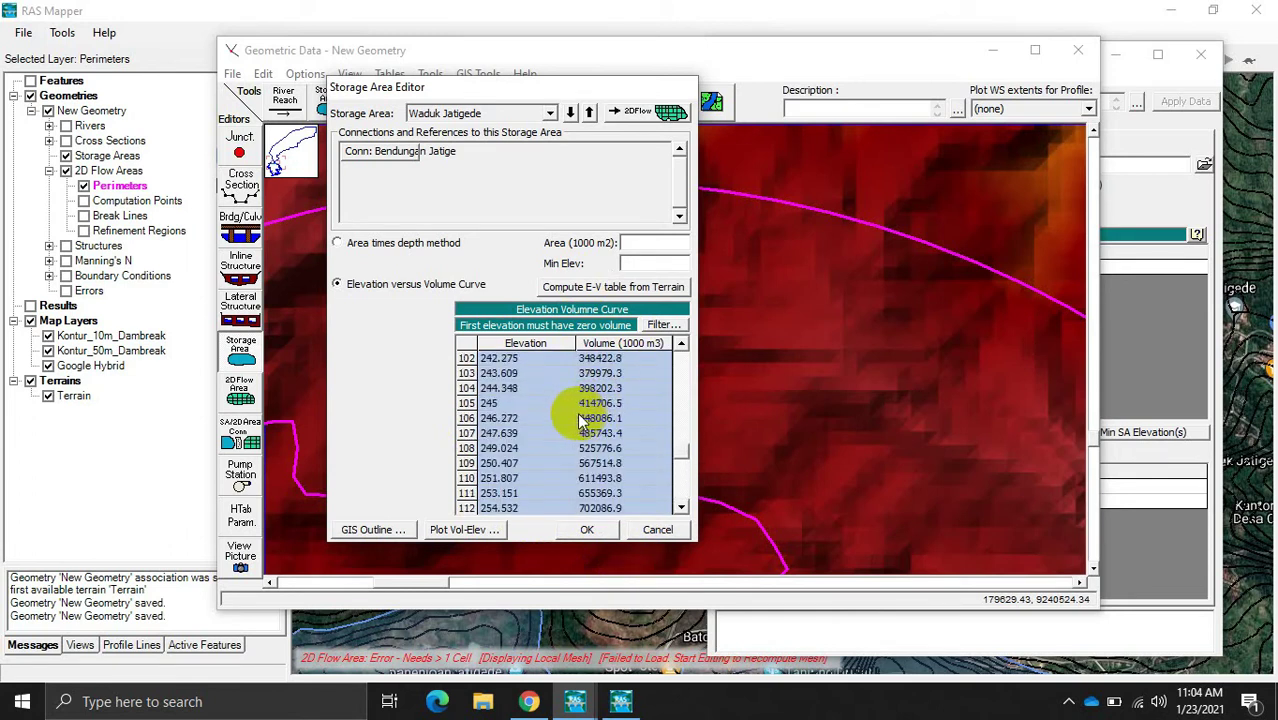
scroll(575, 421, "down", 3)
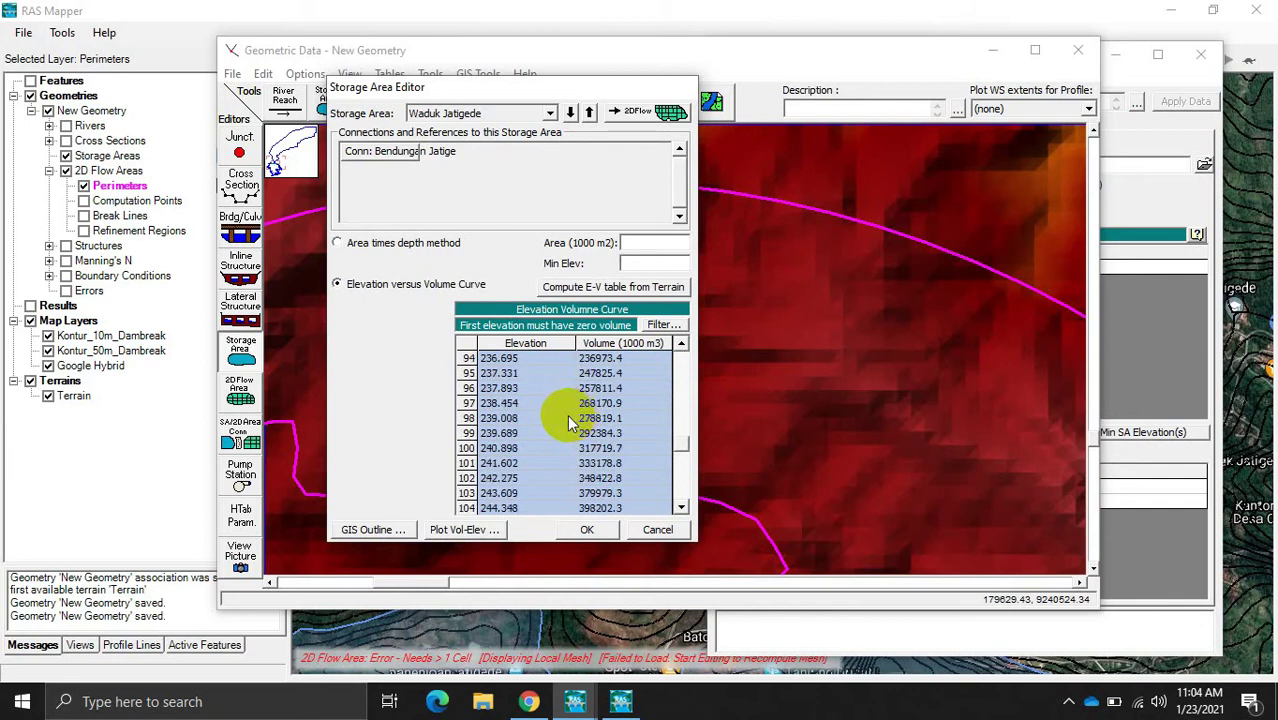
scroll(497, 453, "down", 8)
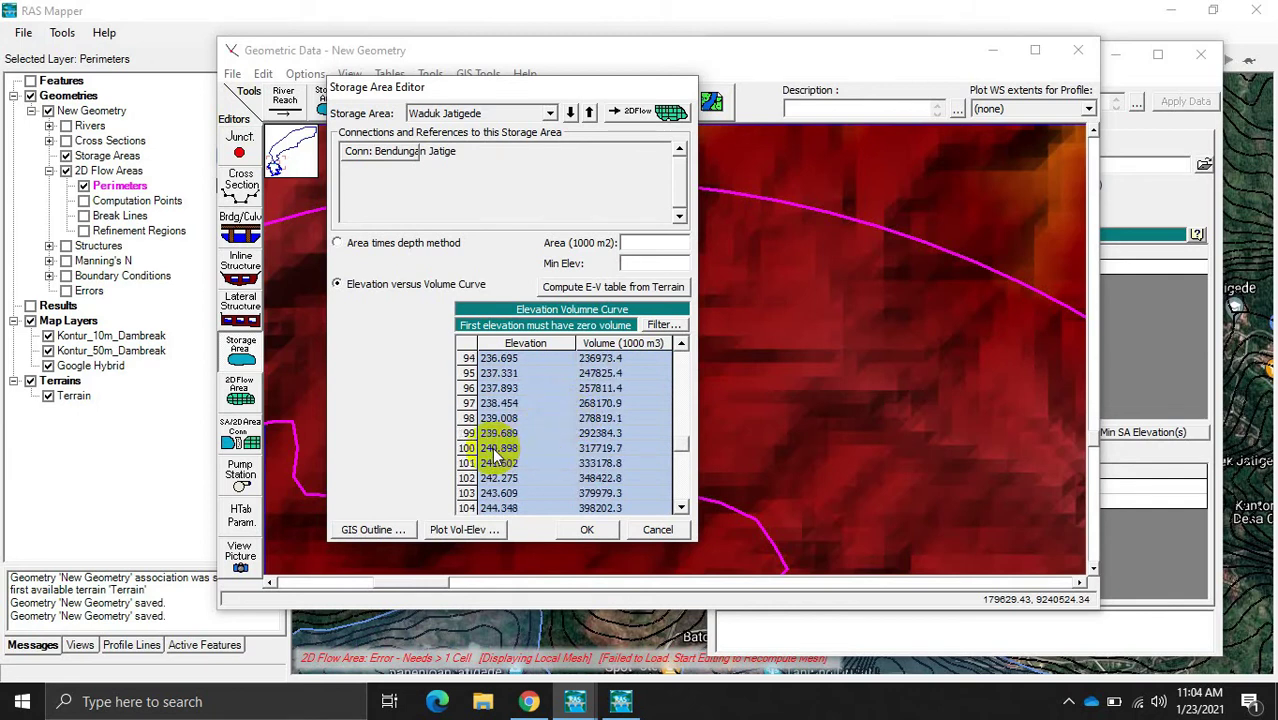
left_click_drag(500, 403, 627, 470)
key("ctrl+c")
key("Delete")
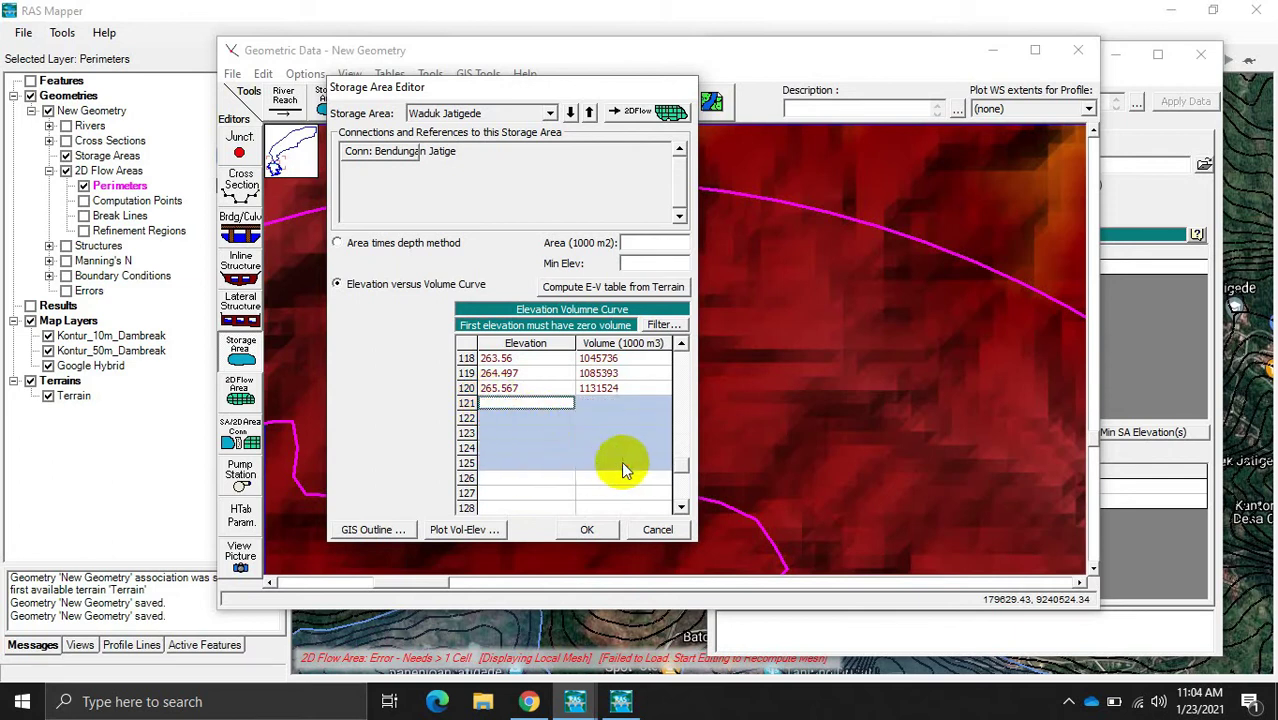
scroll(610, 463, "up", 9)
left_click_drag(505, 450, 603, 393)
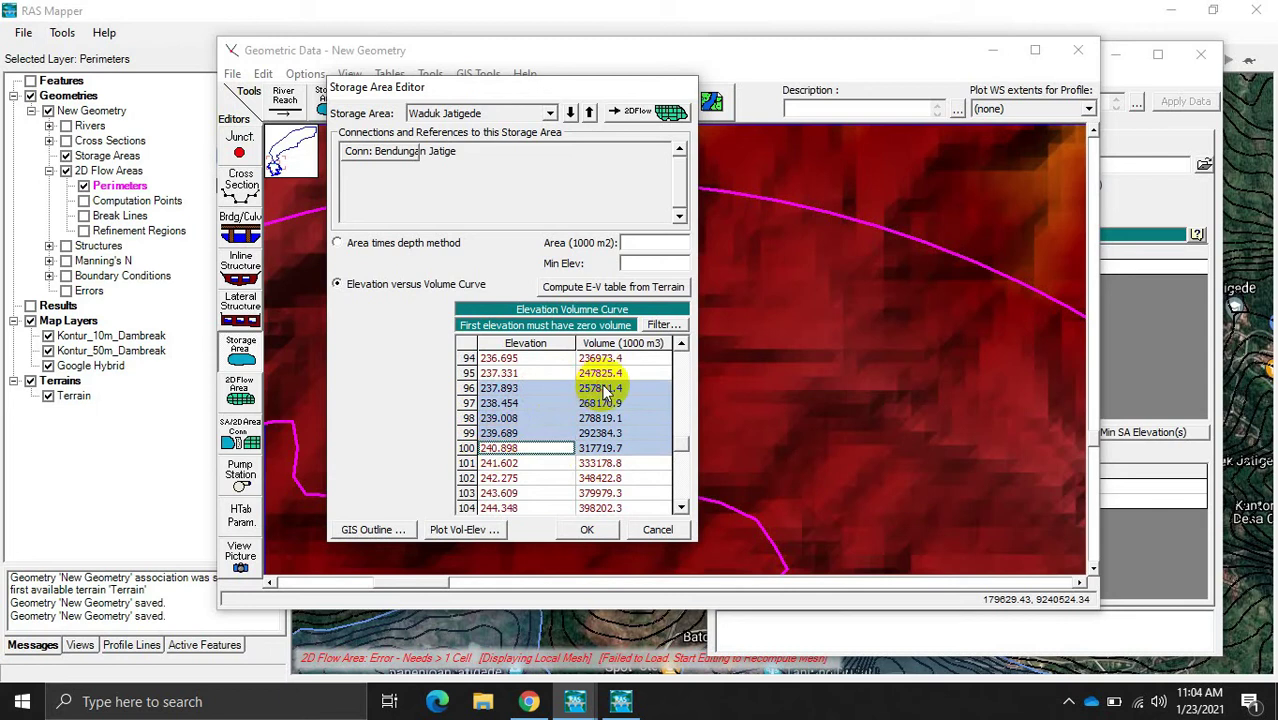
key("ctrl+v")
left_click(587, 477)
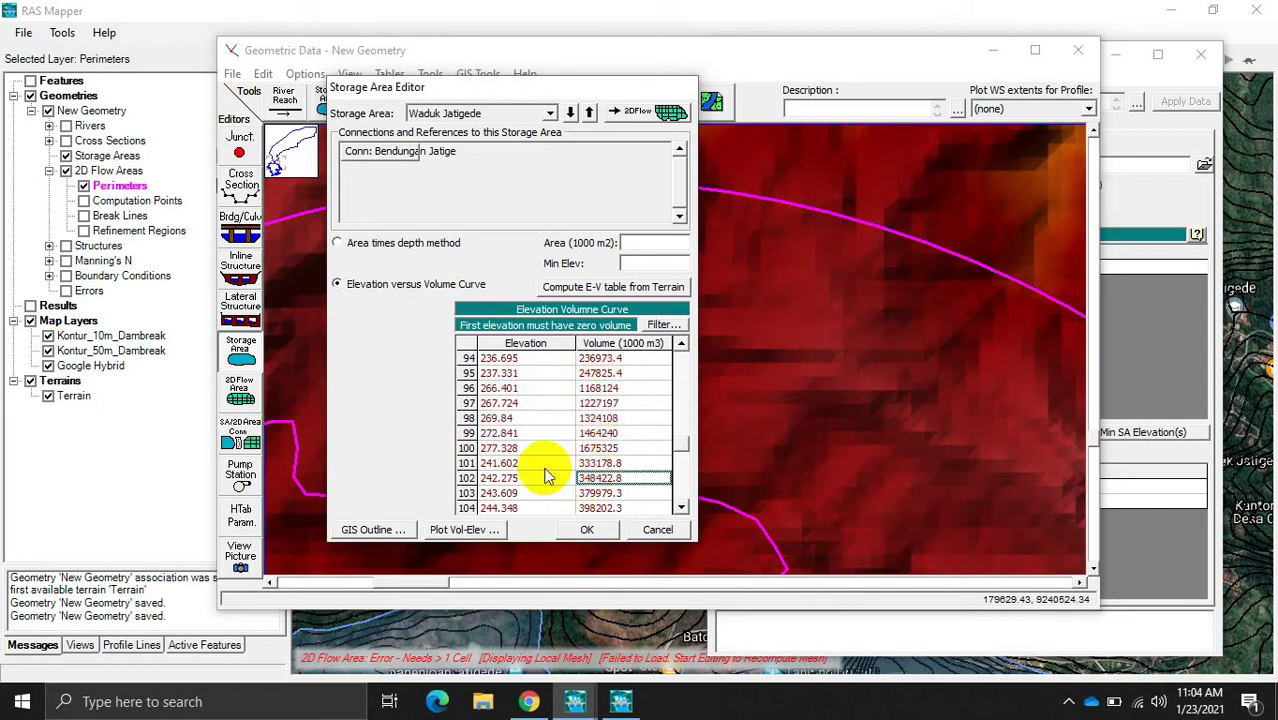
Step: Clear every row from 101 to 156 of the elevation-volume table, leaving 277.328 as the last elevation
left_click_drag(500, 467, 640, 537)
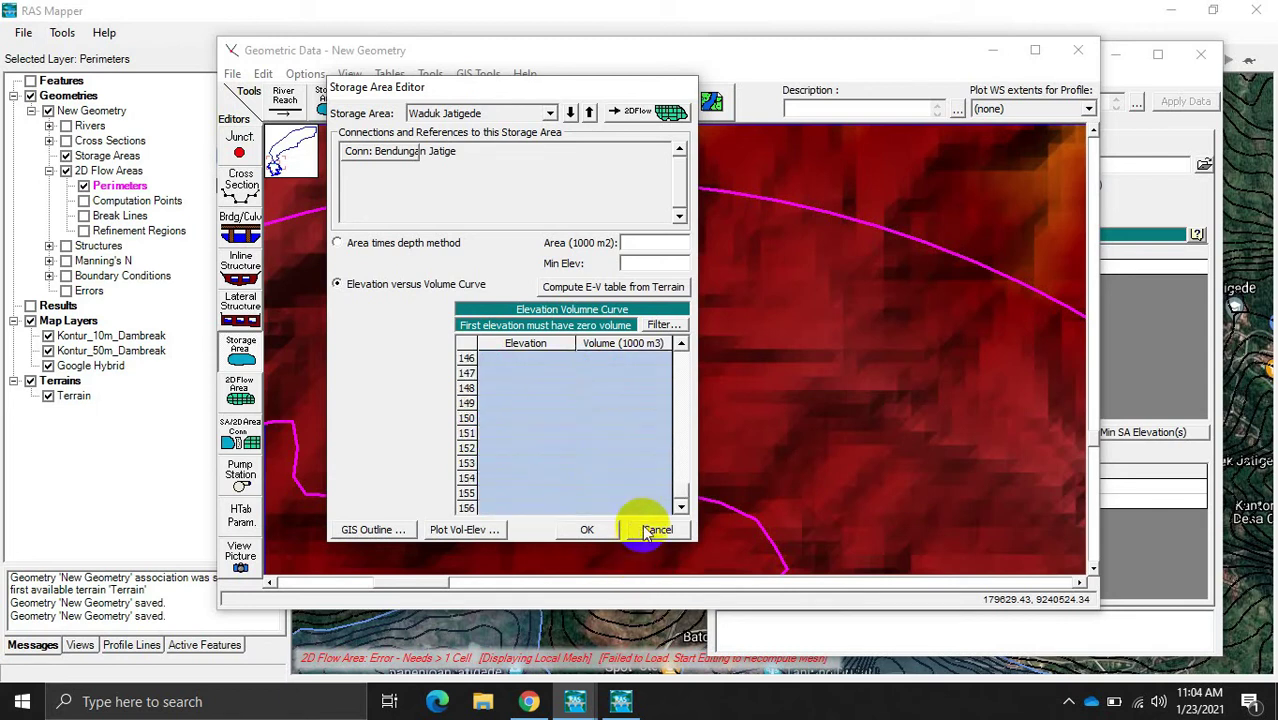
scroll(626, 489, "up", 14)
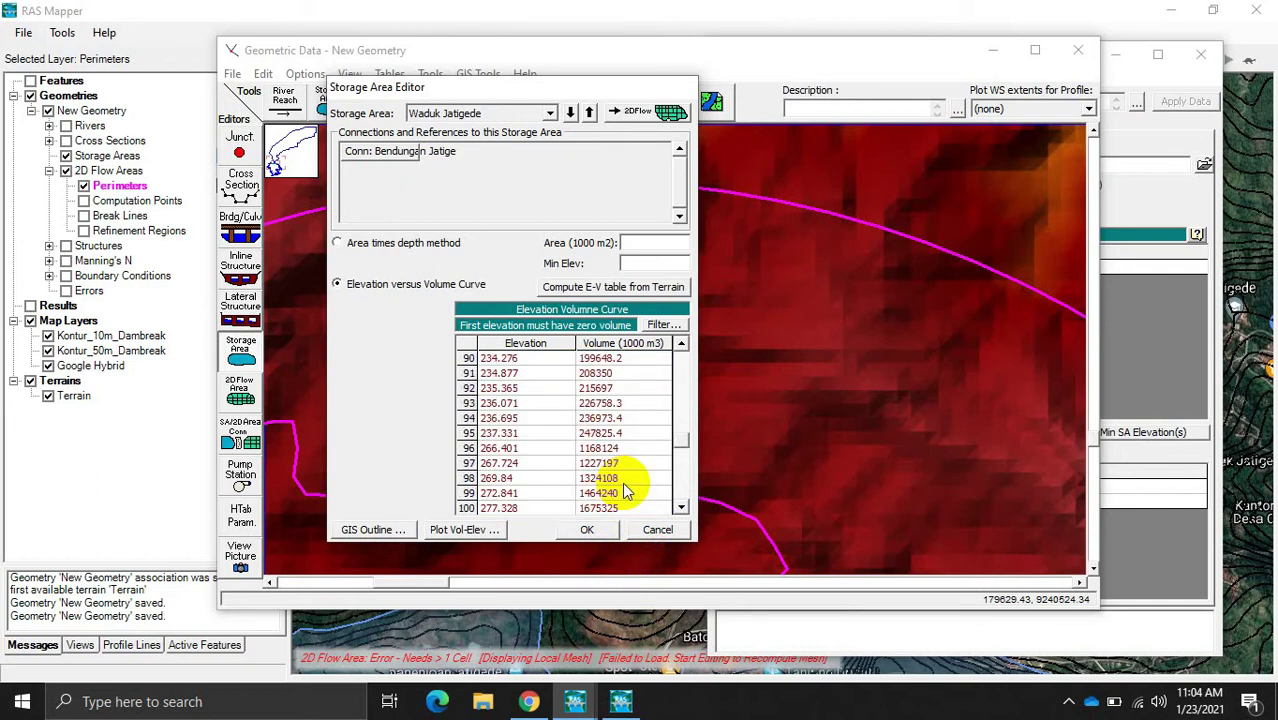
scroll(626, 489, "down", 2)
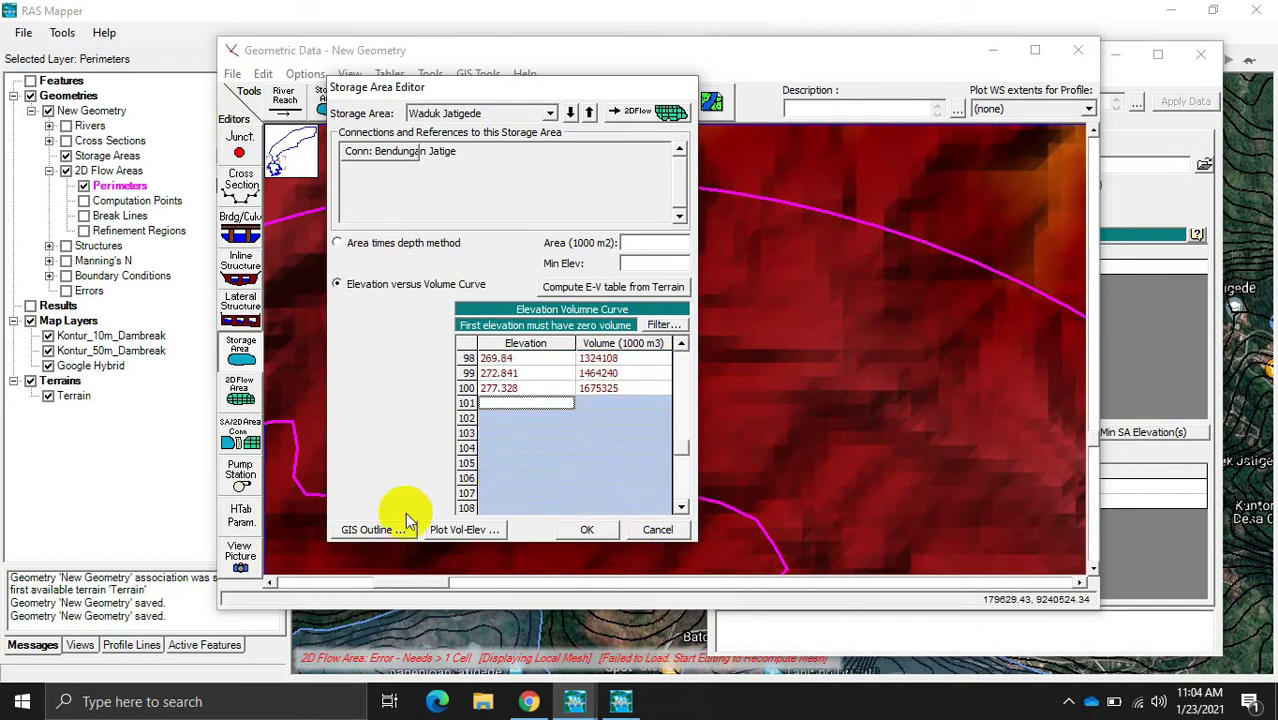
Step: Plot Waduk Jatigede's volume-elevation curve and check the table's points through its last filled row
left_click(456, 532)
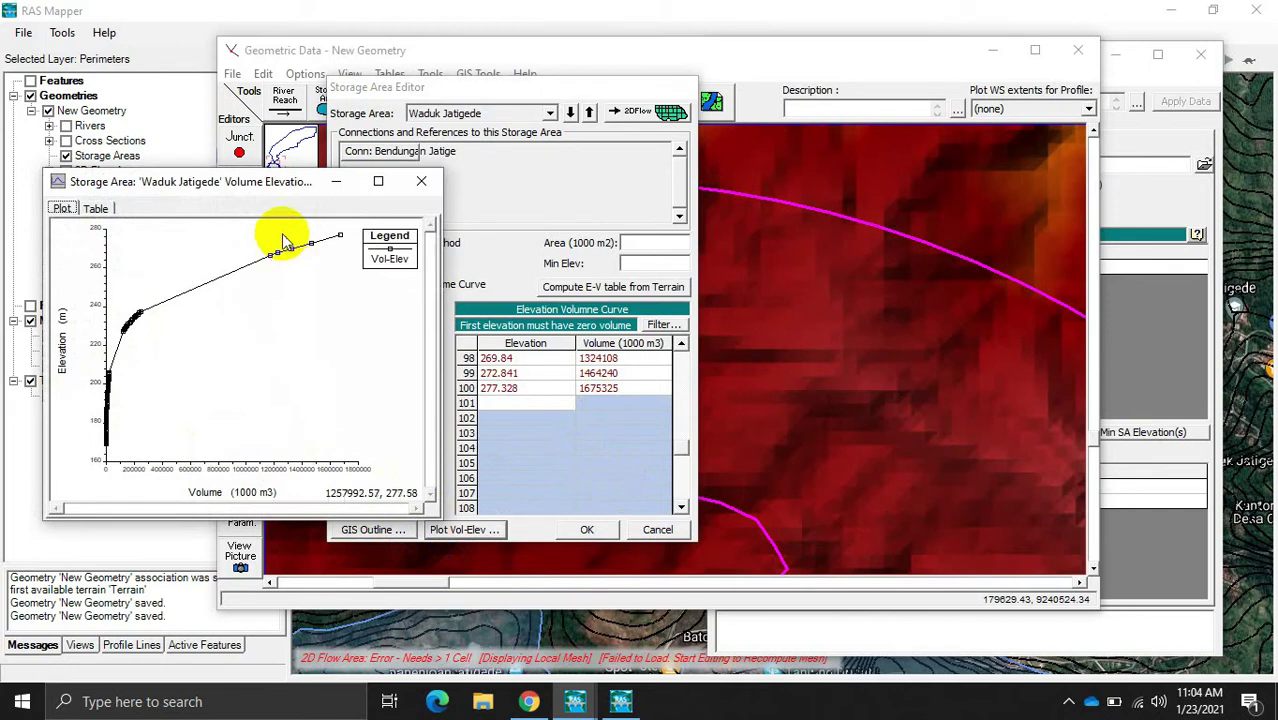
left_click(421, 181)
left_click(547, 428)
scroll(547, 428, "up", 20)
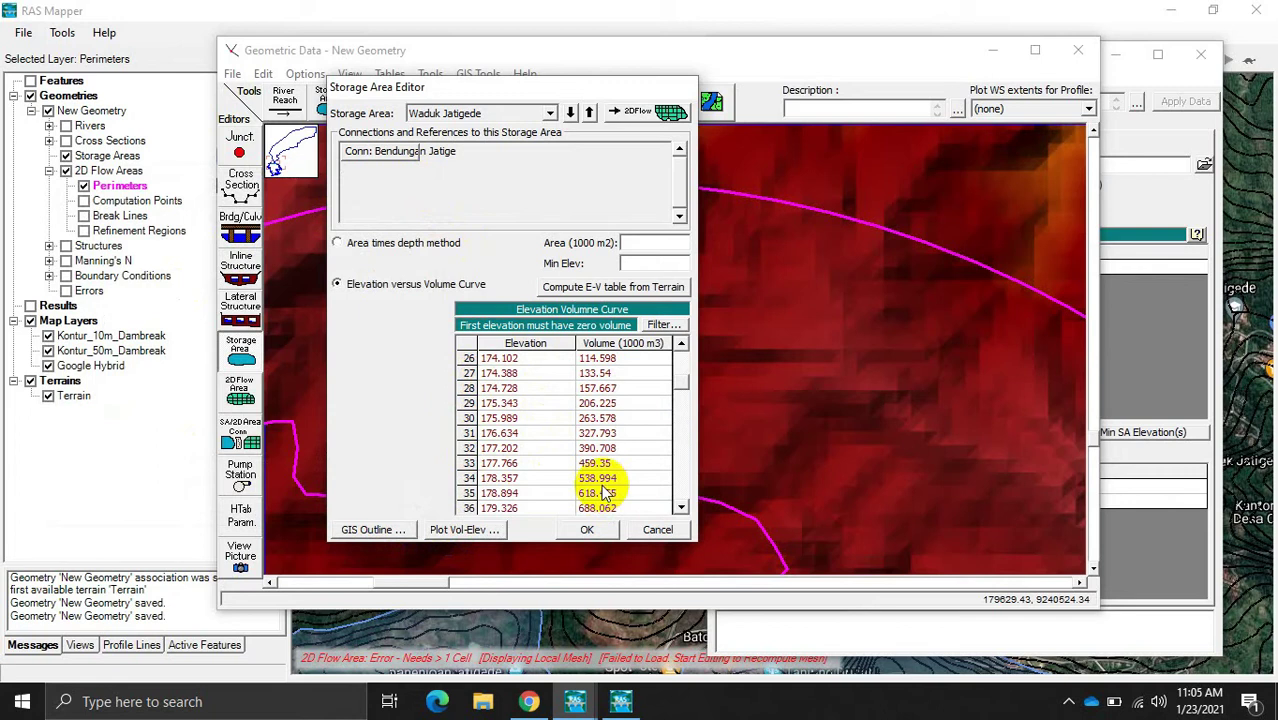
scroll(580, 400, "down", 5)
left_click(464, 529)
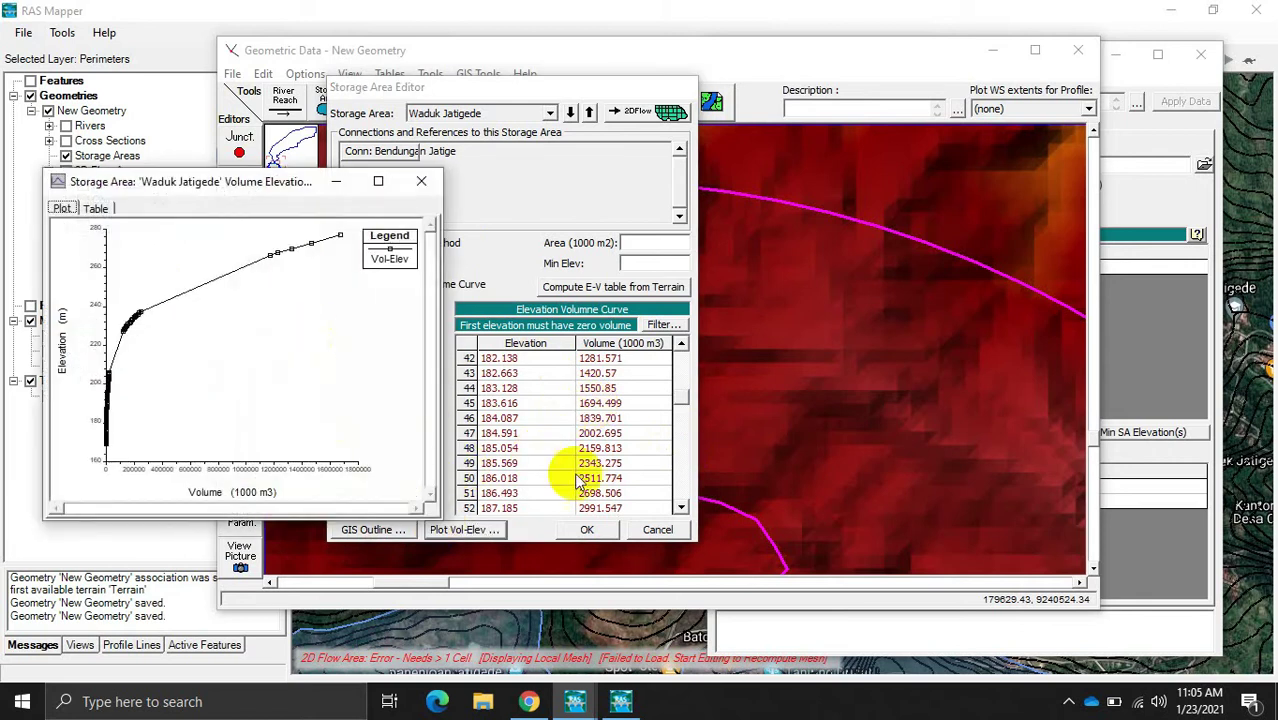
left_click(420, 182)
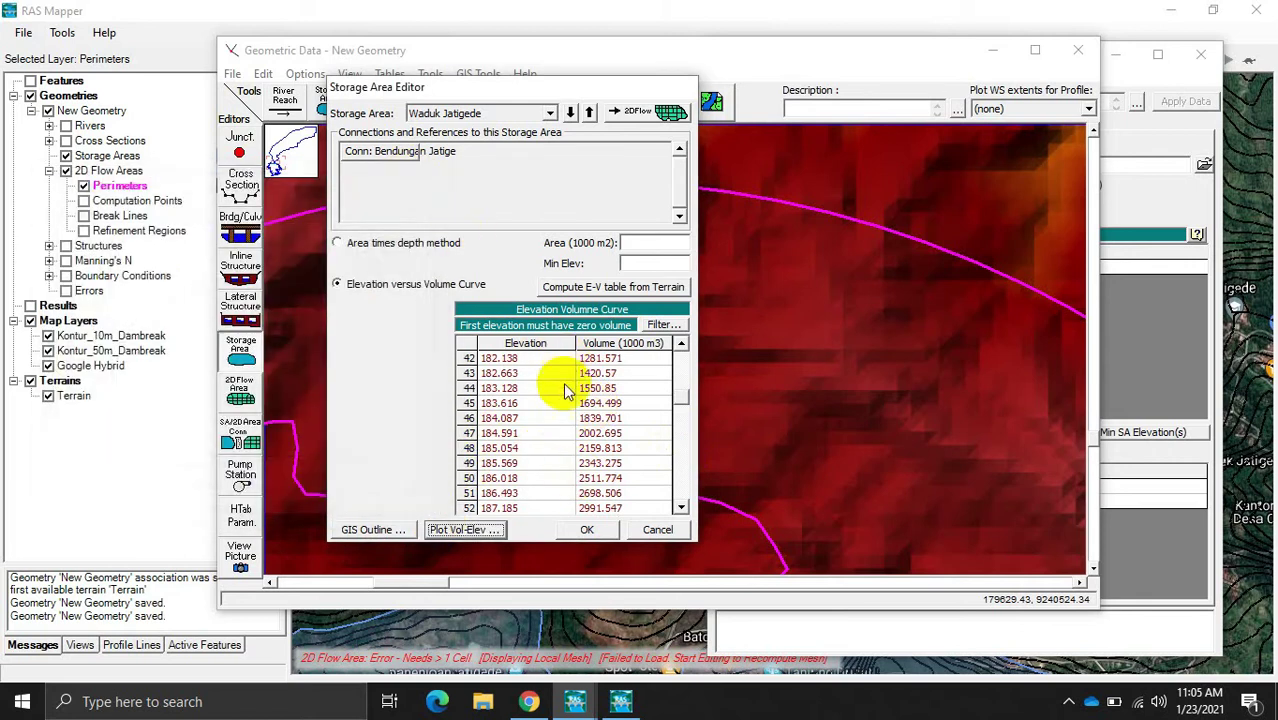
left_click(684, 400)
left_click_drag(688, 400, 680, 450)
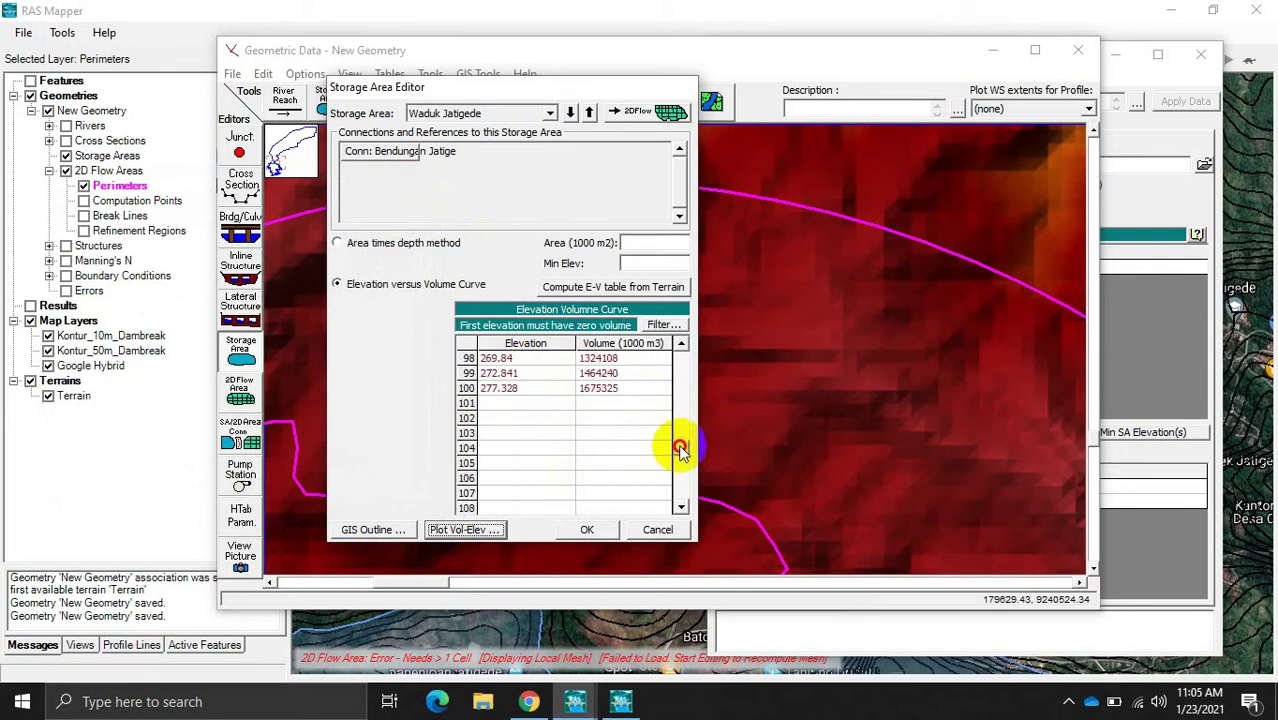
Step: Accept Waduk Jatigede's reduced elevation-volume curve and compute Plan 1 from the Unsteady Flow Analysis
left_click(601, 531)
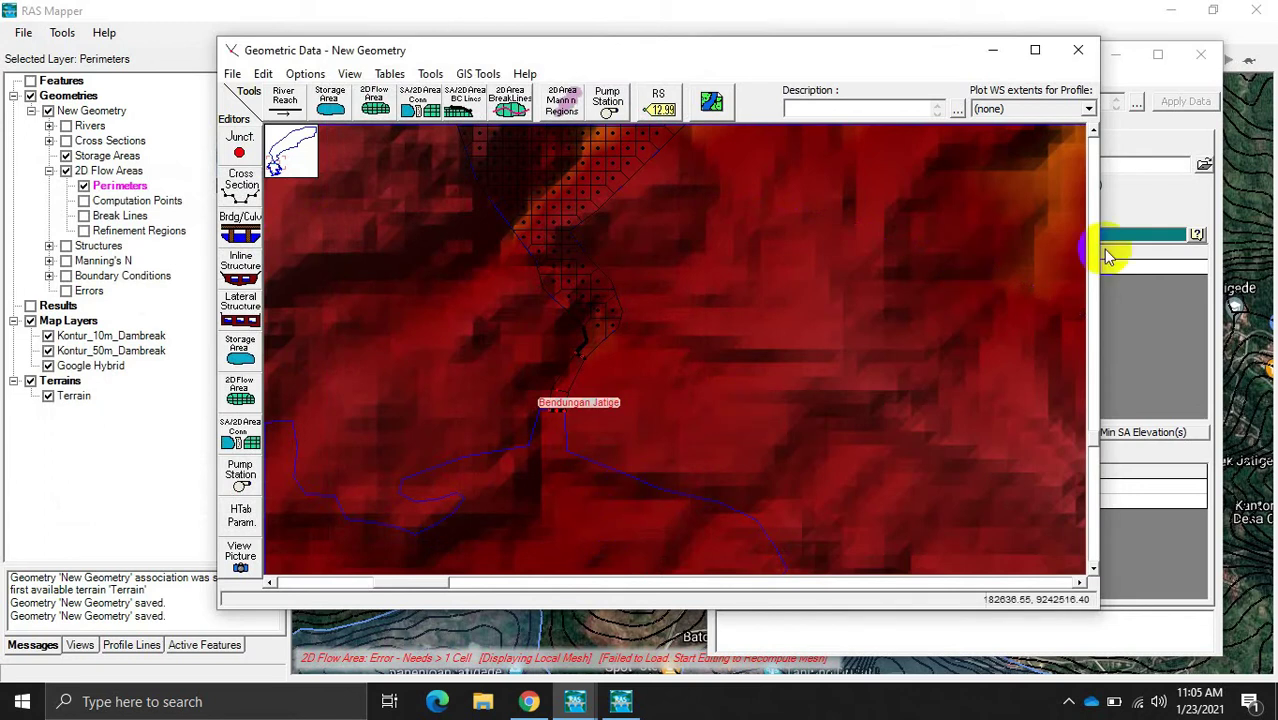
left_click(1102, 336)
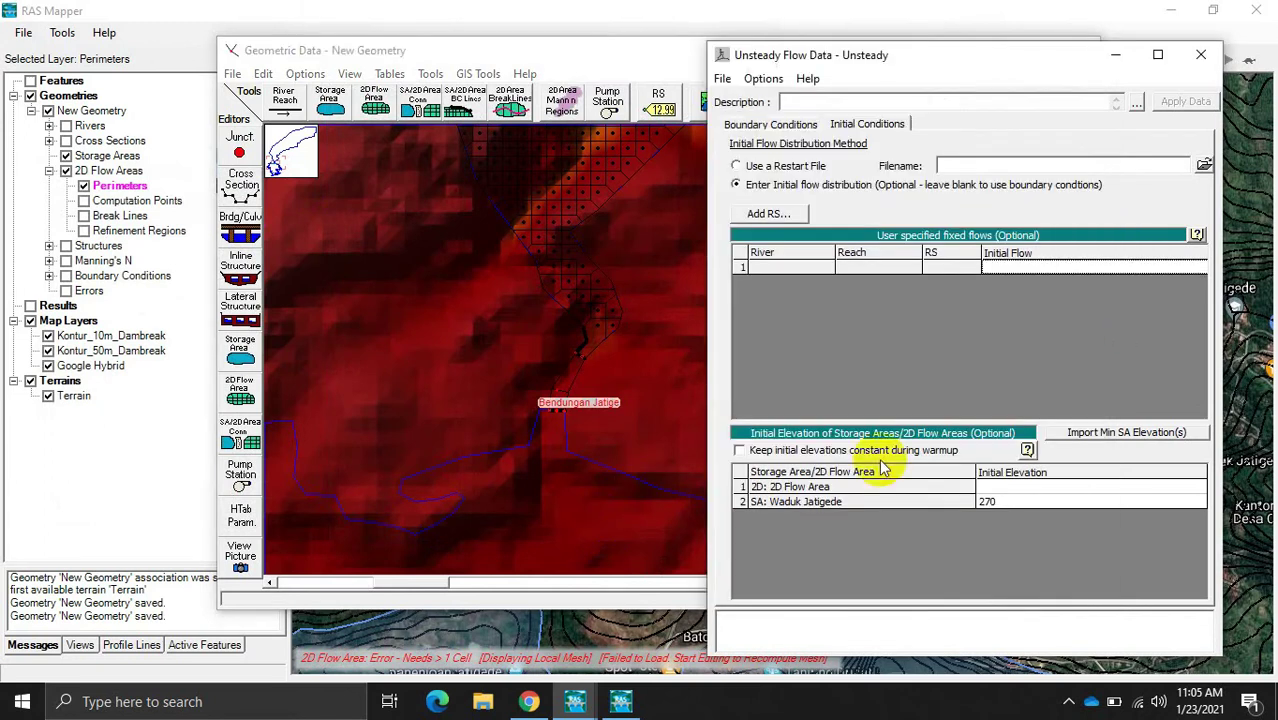
left_click(575, 707)
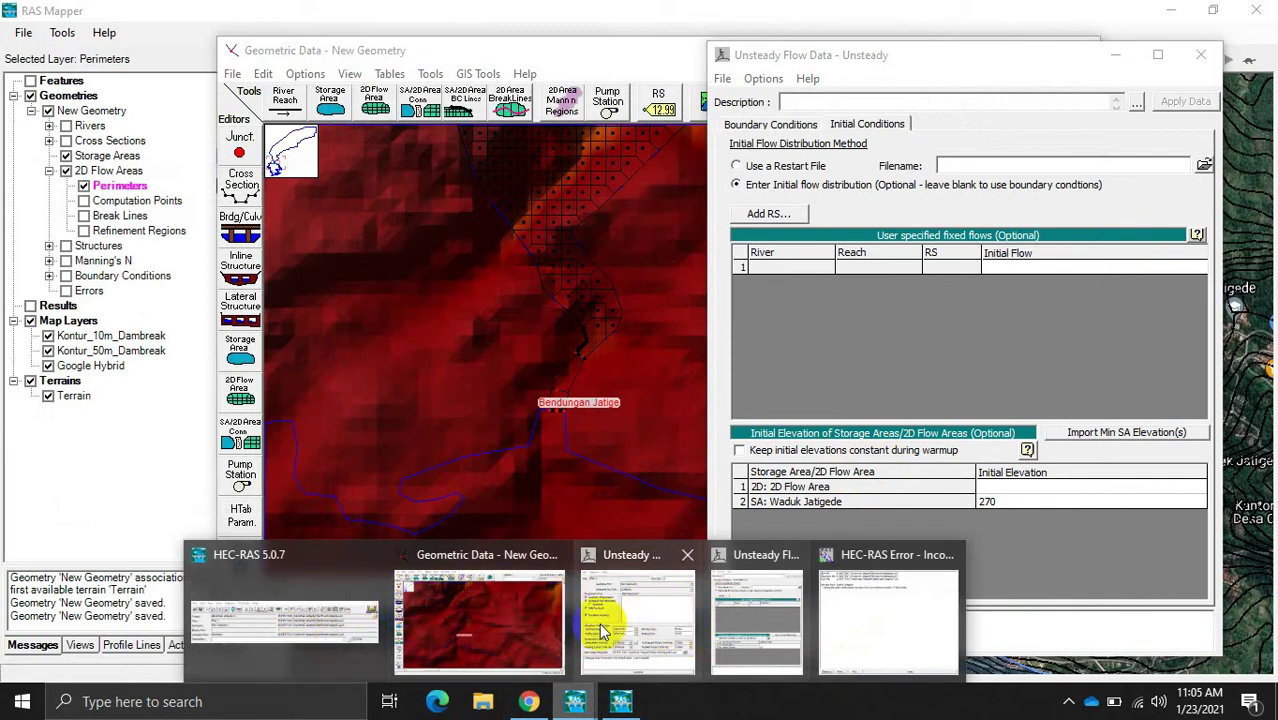
left_click(638, 625)
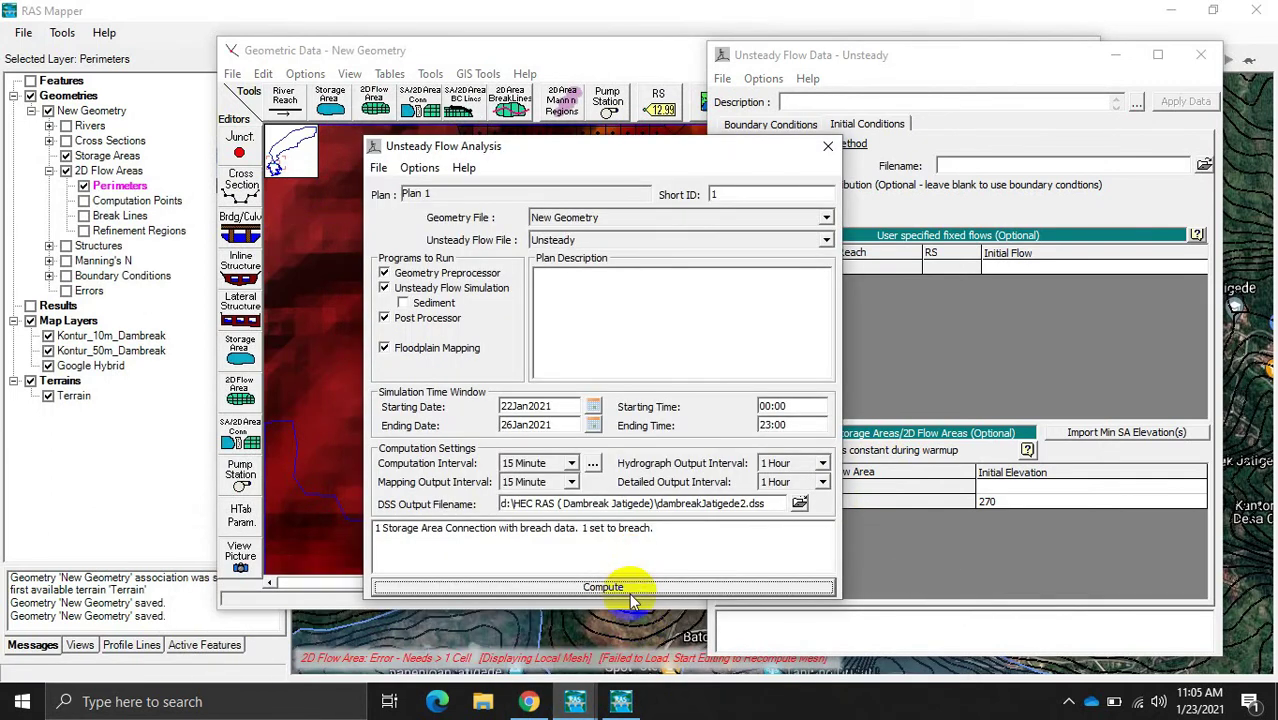
left_click(629, 588)
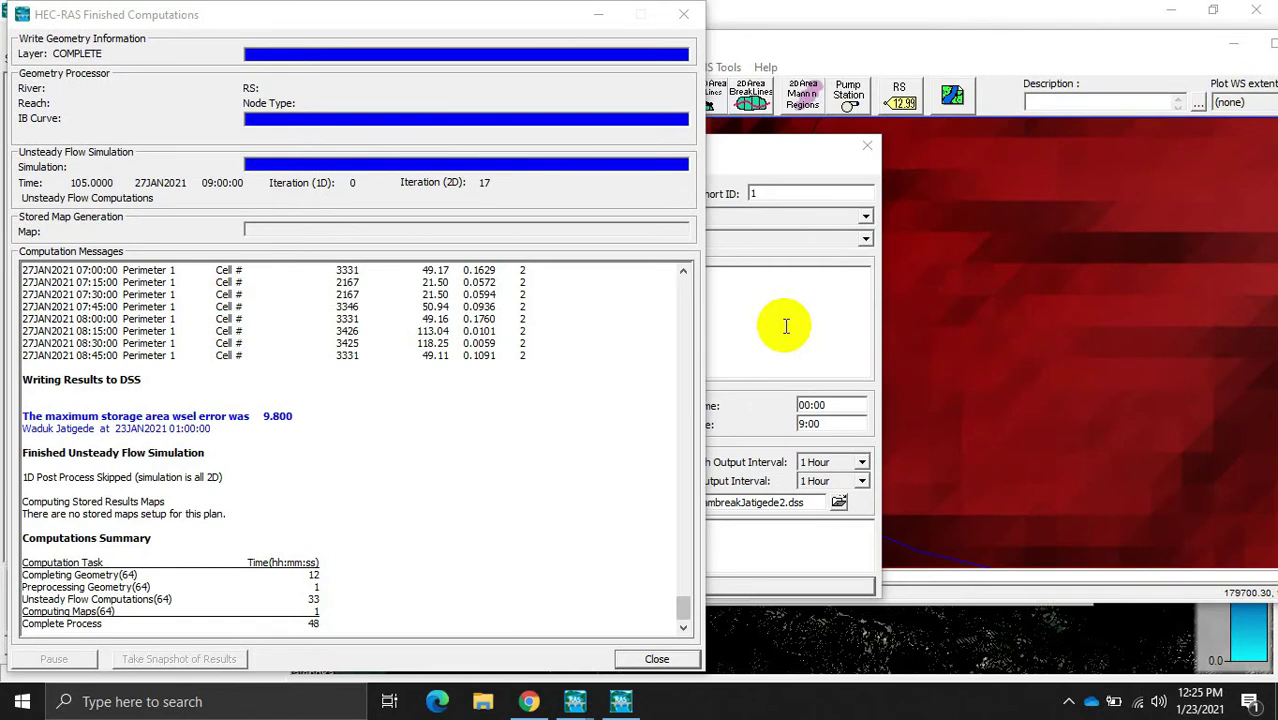
Step: Reopen the Storage Area Editor for Waduk Jatigede and review its elevation-volume table from row 1 to row 100
left_click(985, 398)
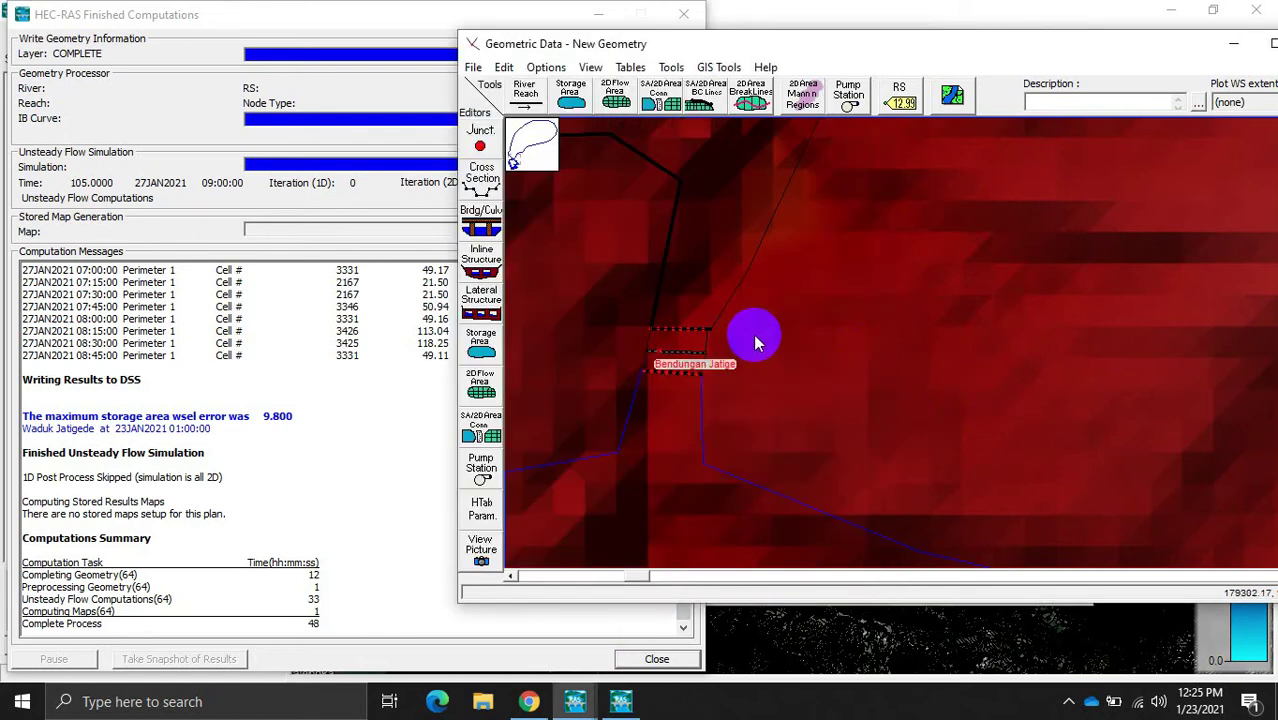
right_click(662, 490)
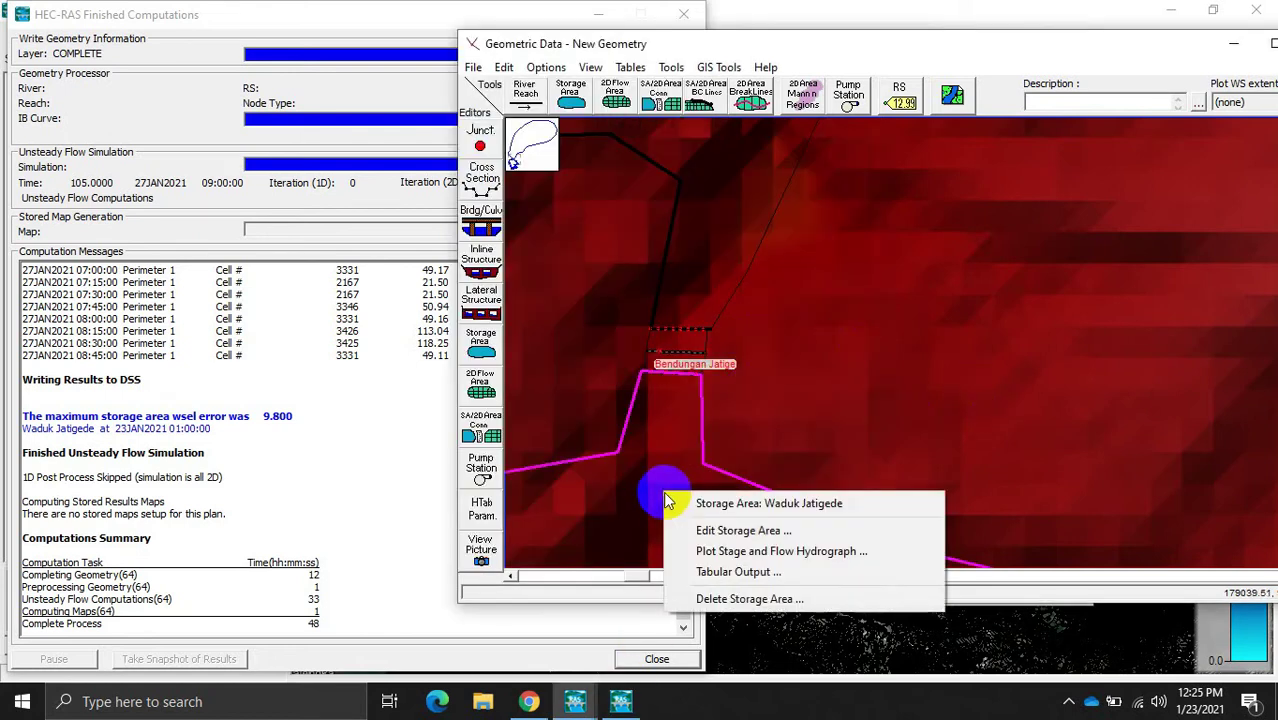
left_click(728, 531)
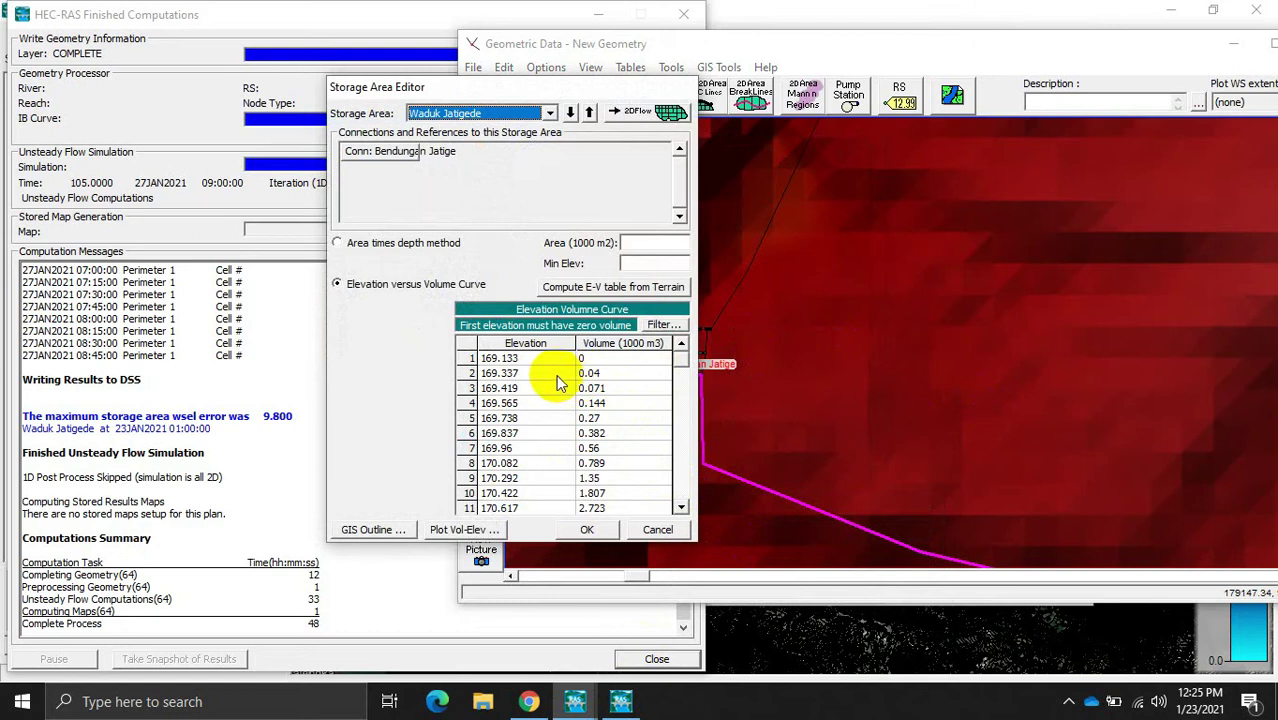
scroll(681, 355, "down", 2)
scroll(681, 355, "up", 2)
left_click_drag(681, 355, 619, 520)
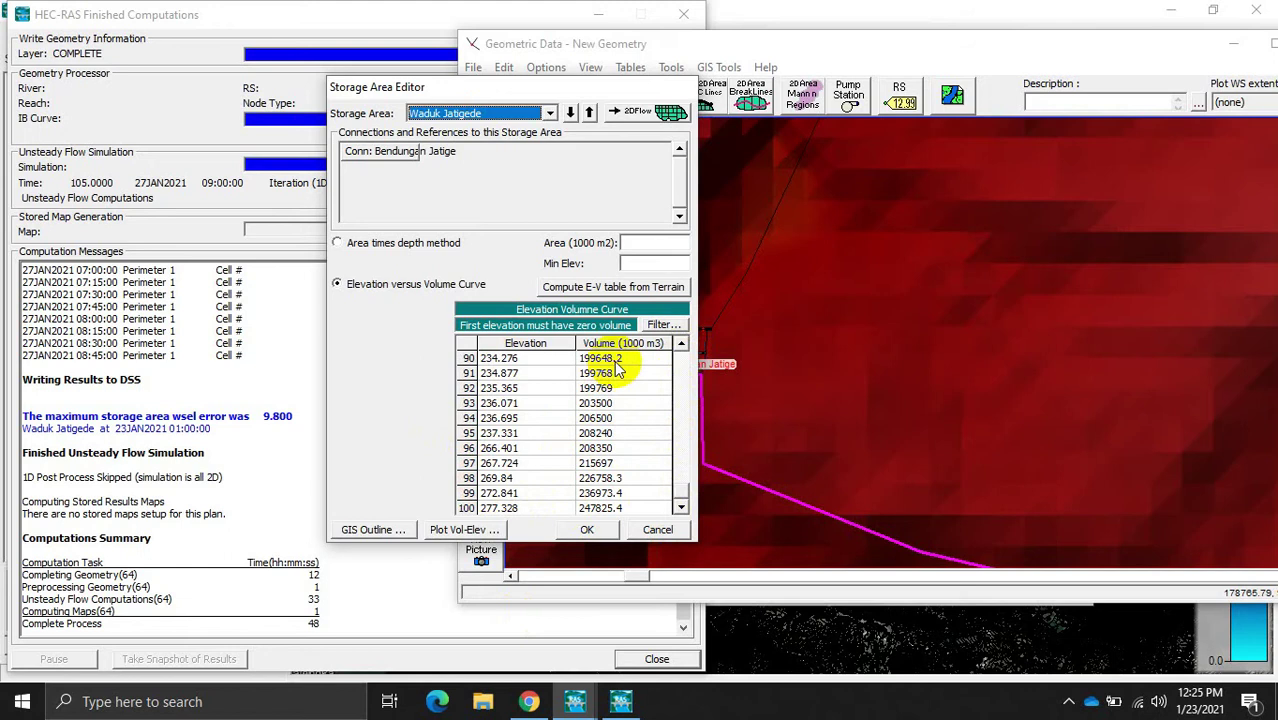
left_click(588, 530)
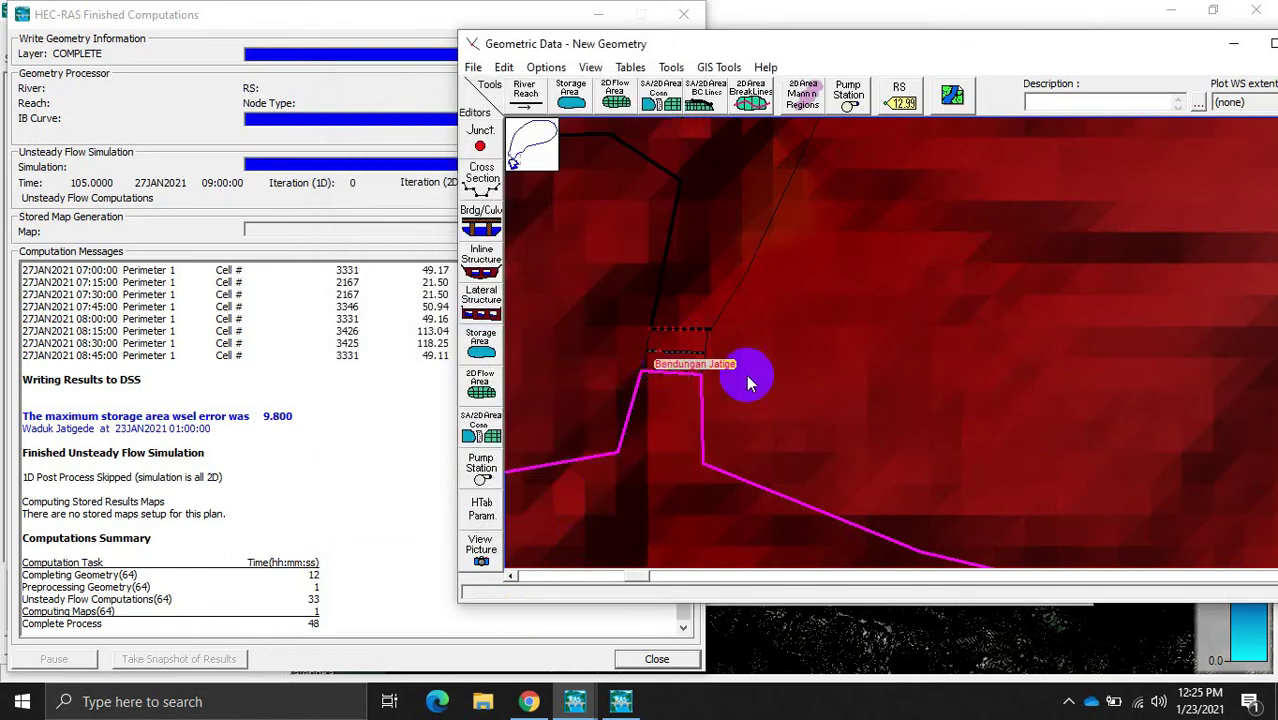
Step: Inspect how the Bendungan Jatige connection sits between the Waduk Jatigede outline and the 2D flow area
scroll(695, 430, "down", 2)
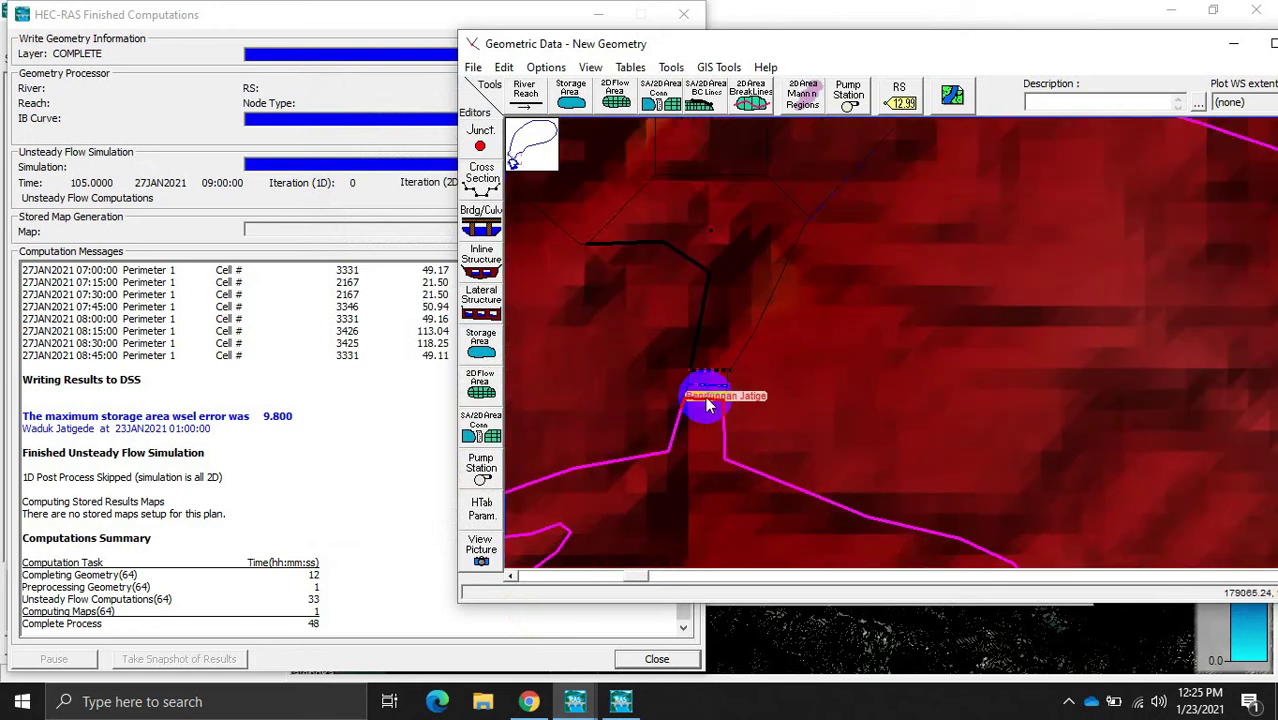
scroll(676, 403, "up", 1)
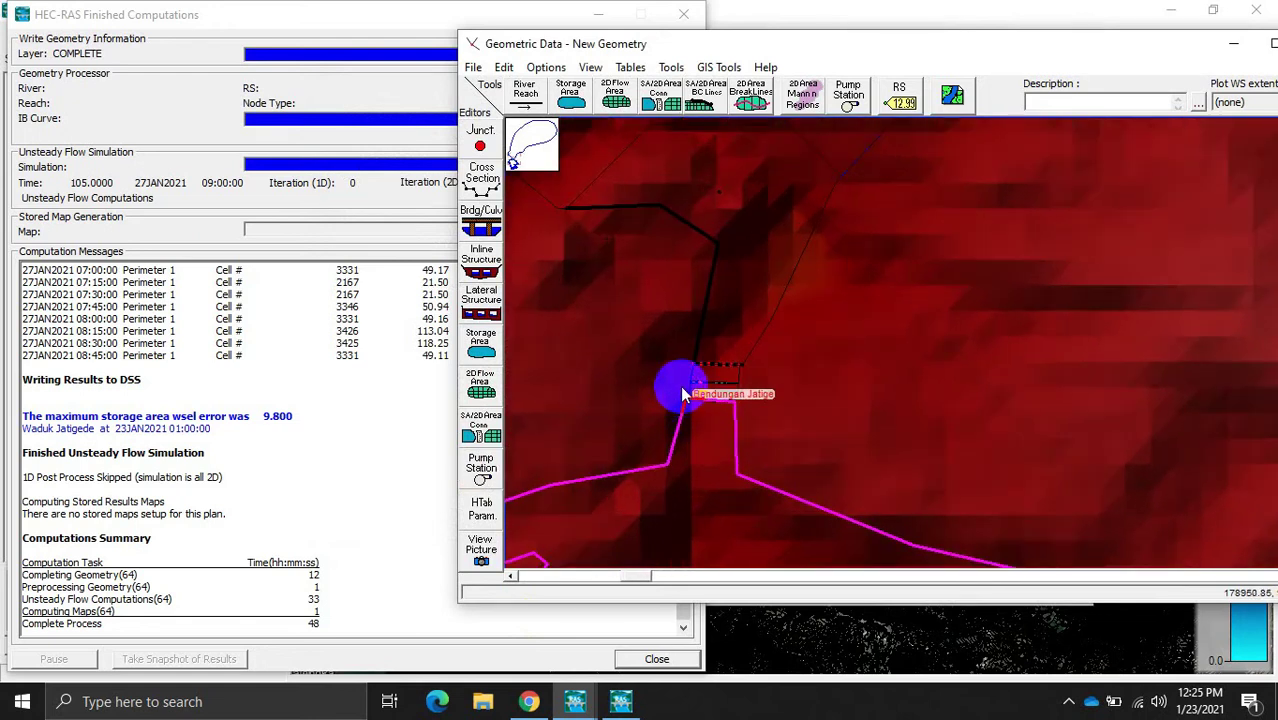
scroll(733, 374, "up", 2)
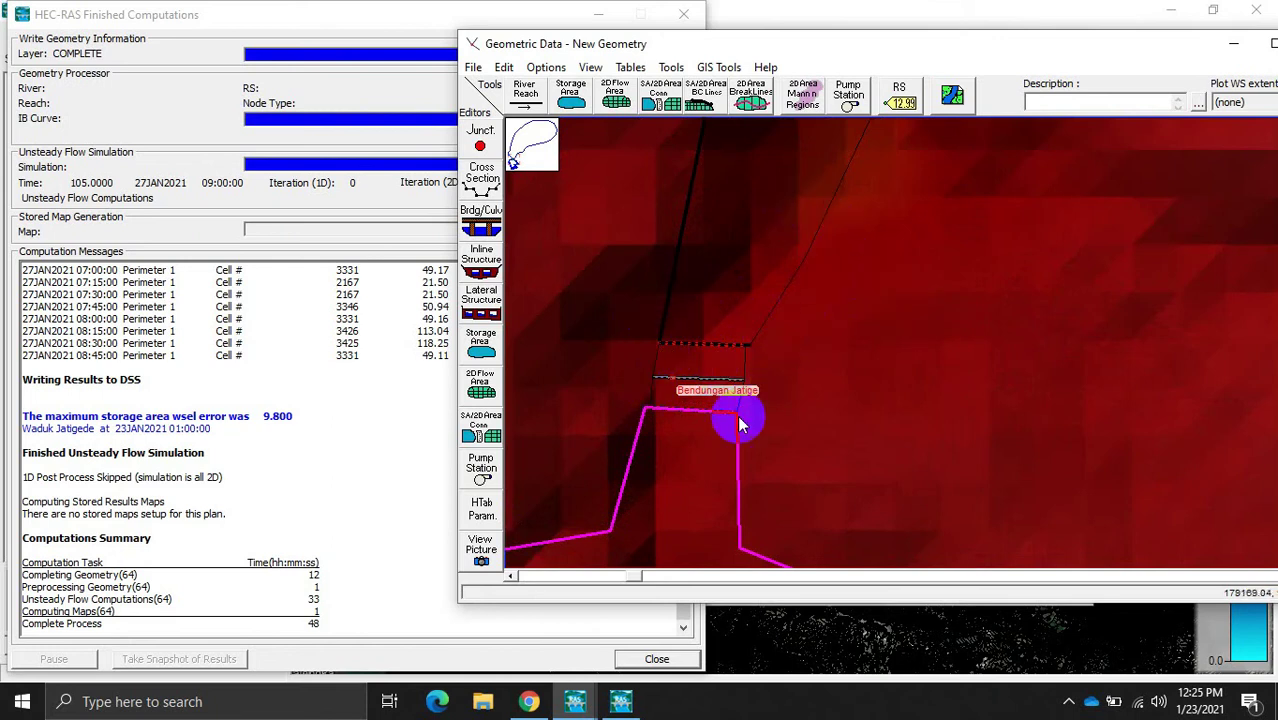
scroll(680, 472, "down", 1)
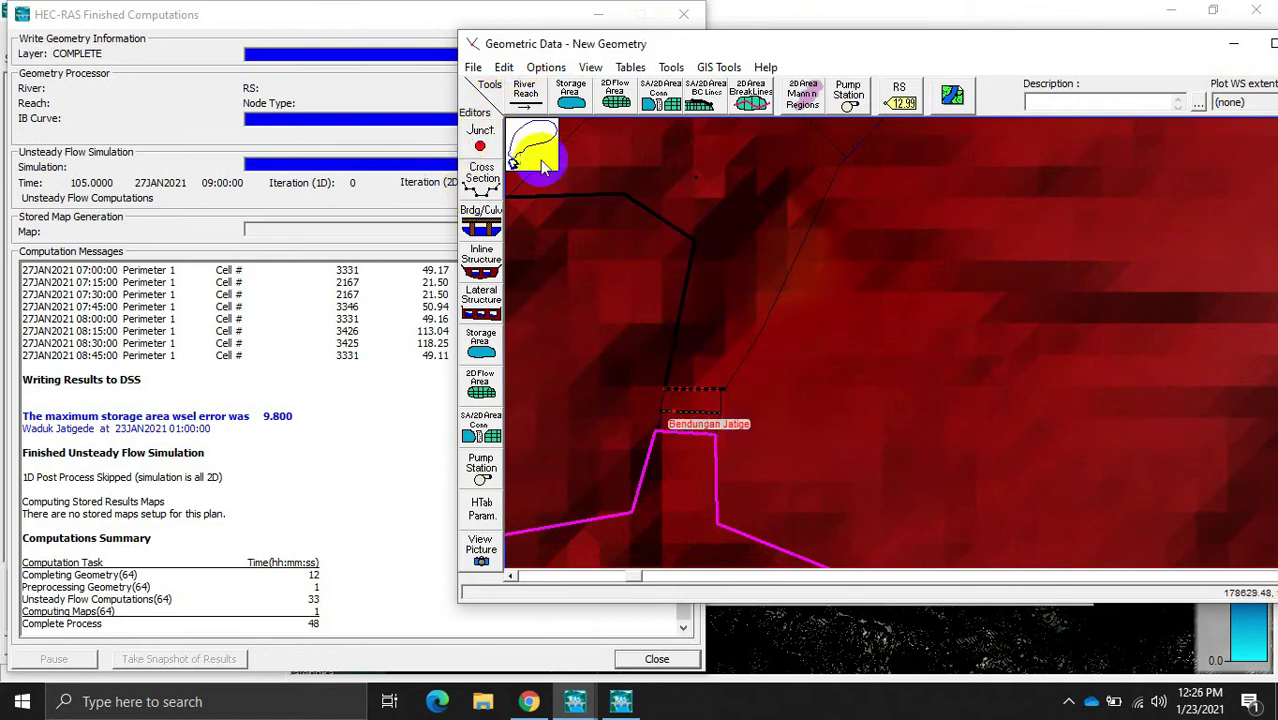
Step: Check the computation point spacing of 2D flow area Perimeter 1 and leave its mesh settings as they are
right_click(742, 220)
left_click(783, 249)
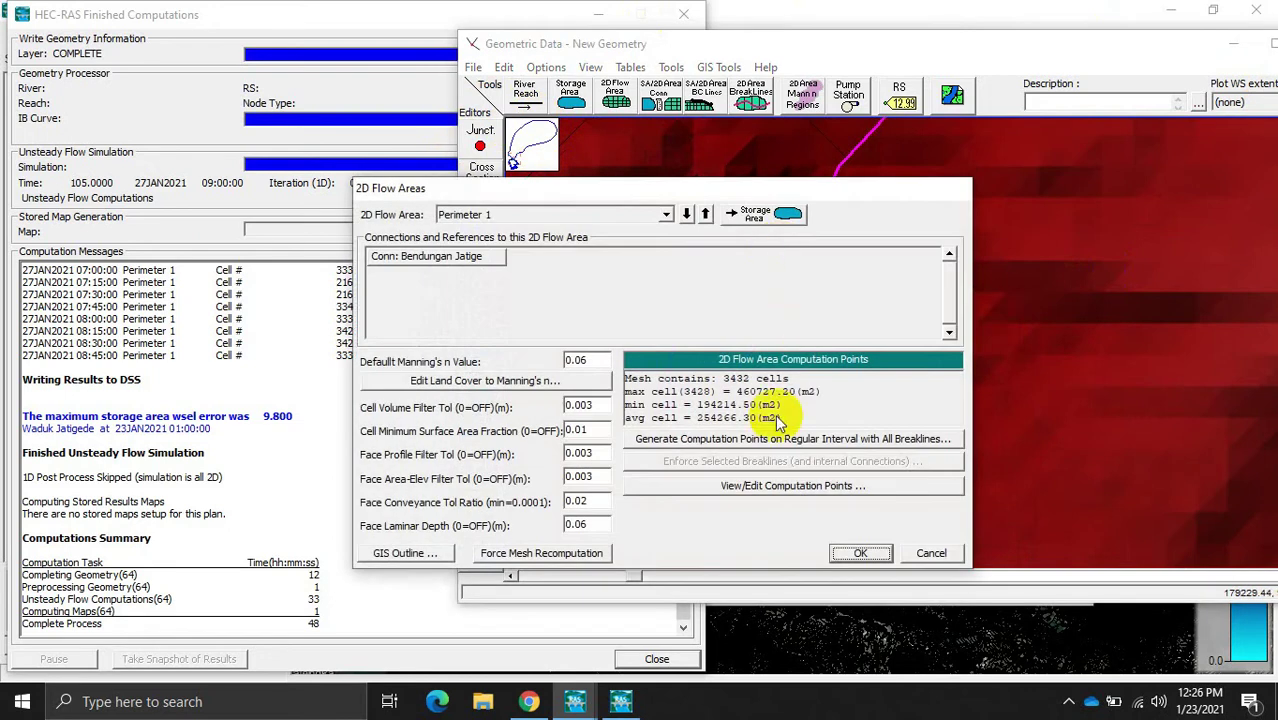
left_click(750, 441)
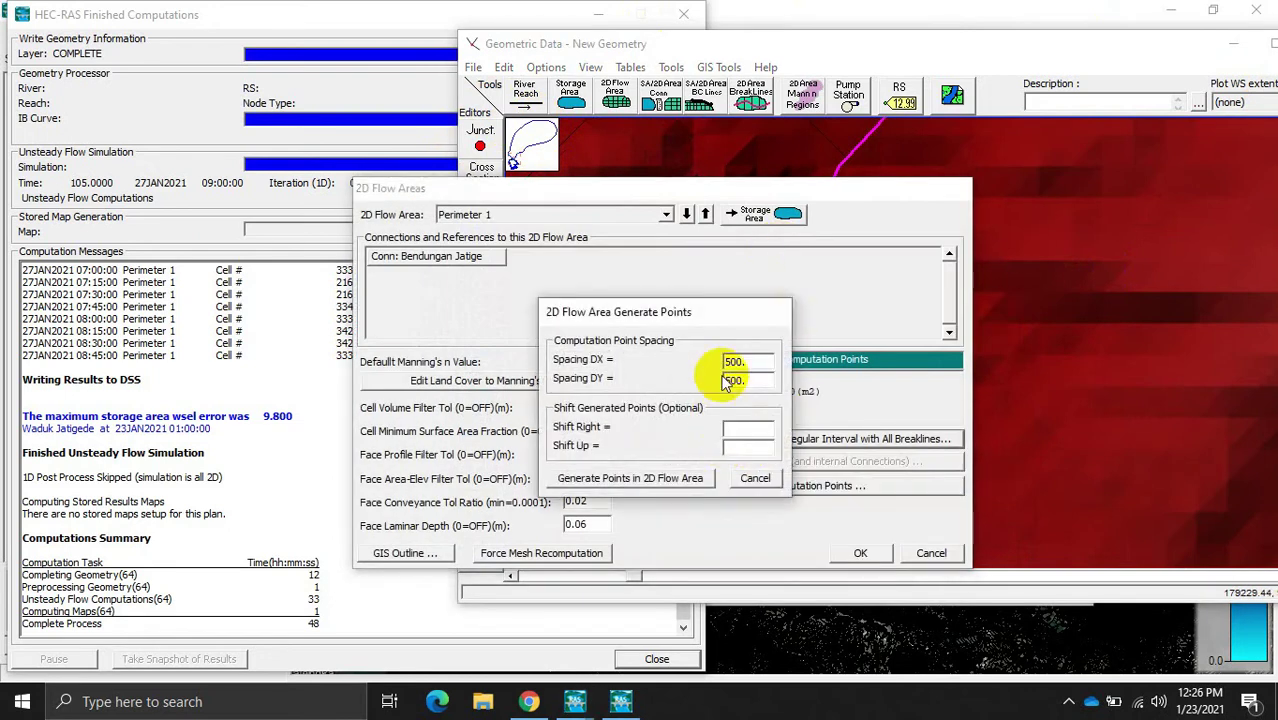
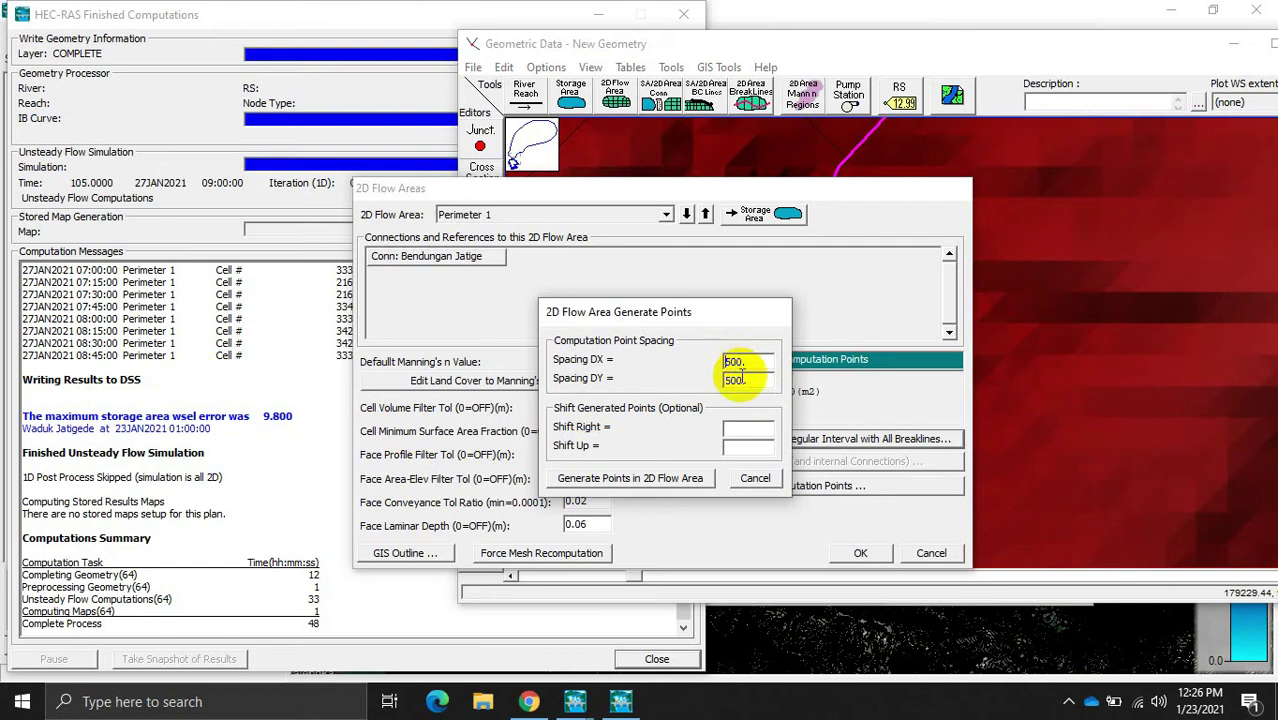
left_click(753, 478)
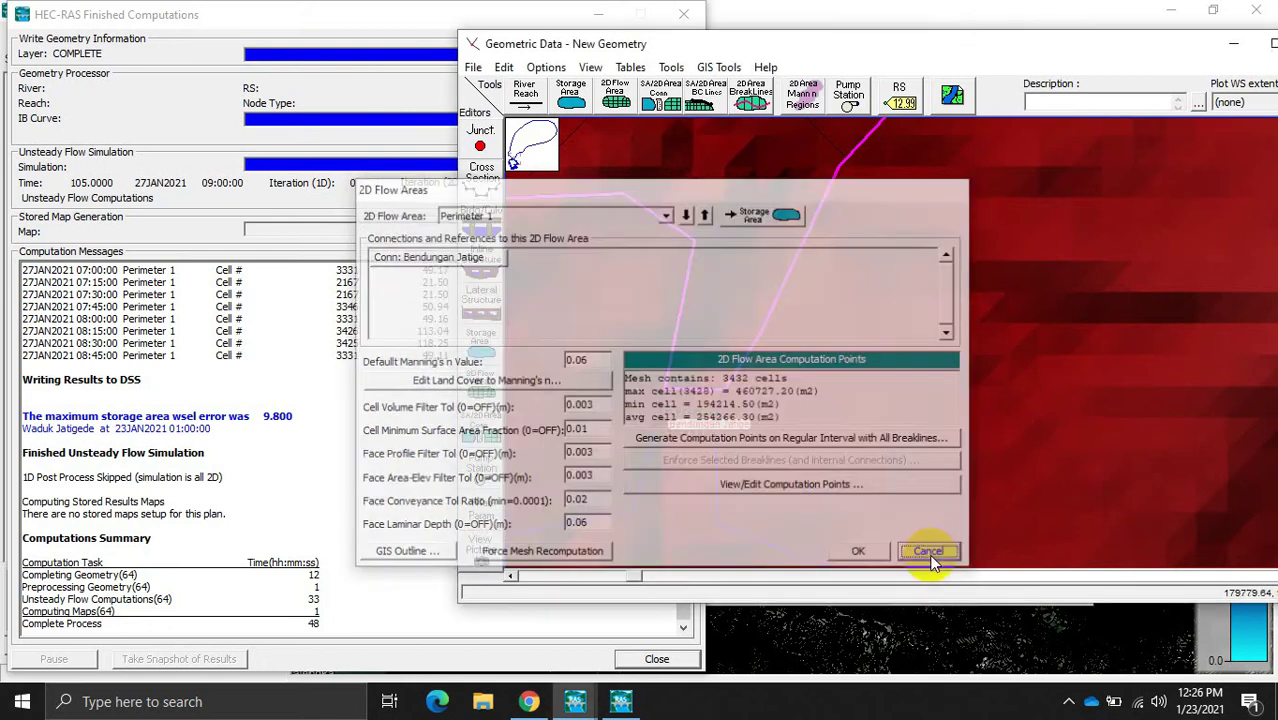
left_click(930, 553)
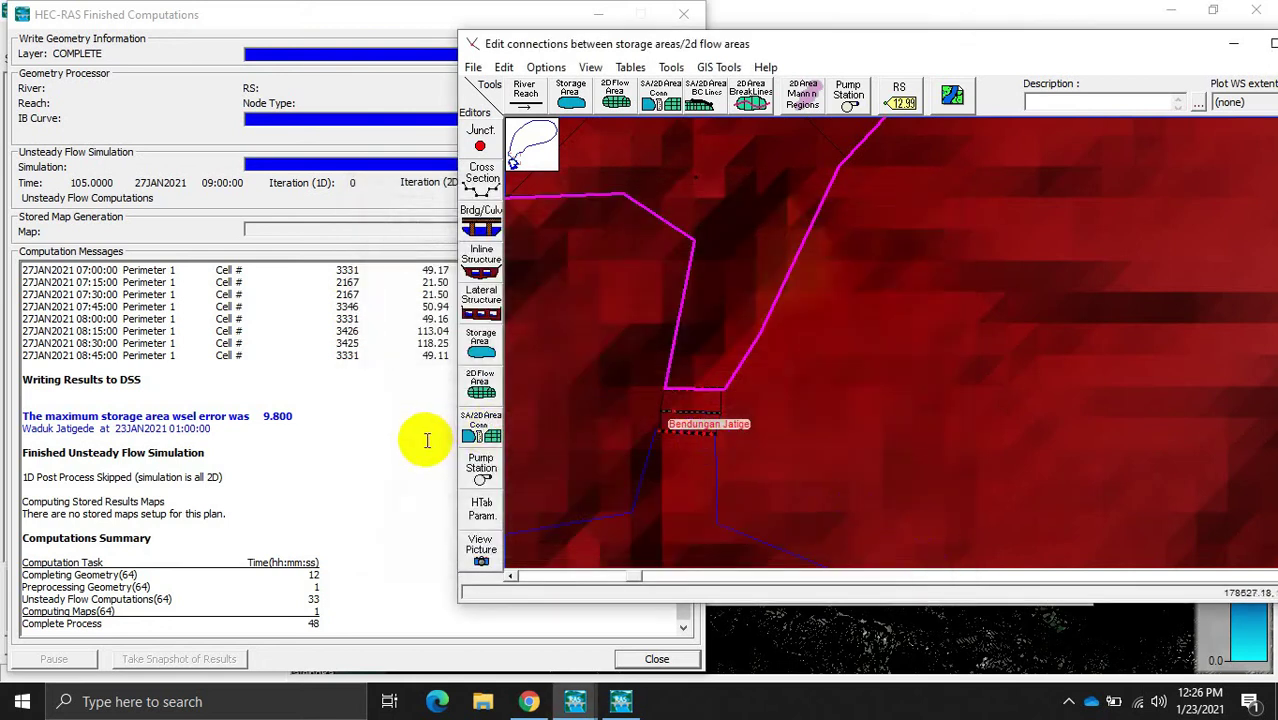
Step: Review the Perimeter 1 cell entries and the closing summary in the finished computation messages
left_click(426, 440)
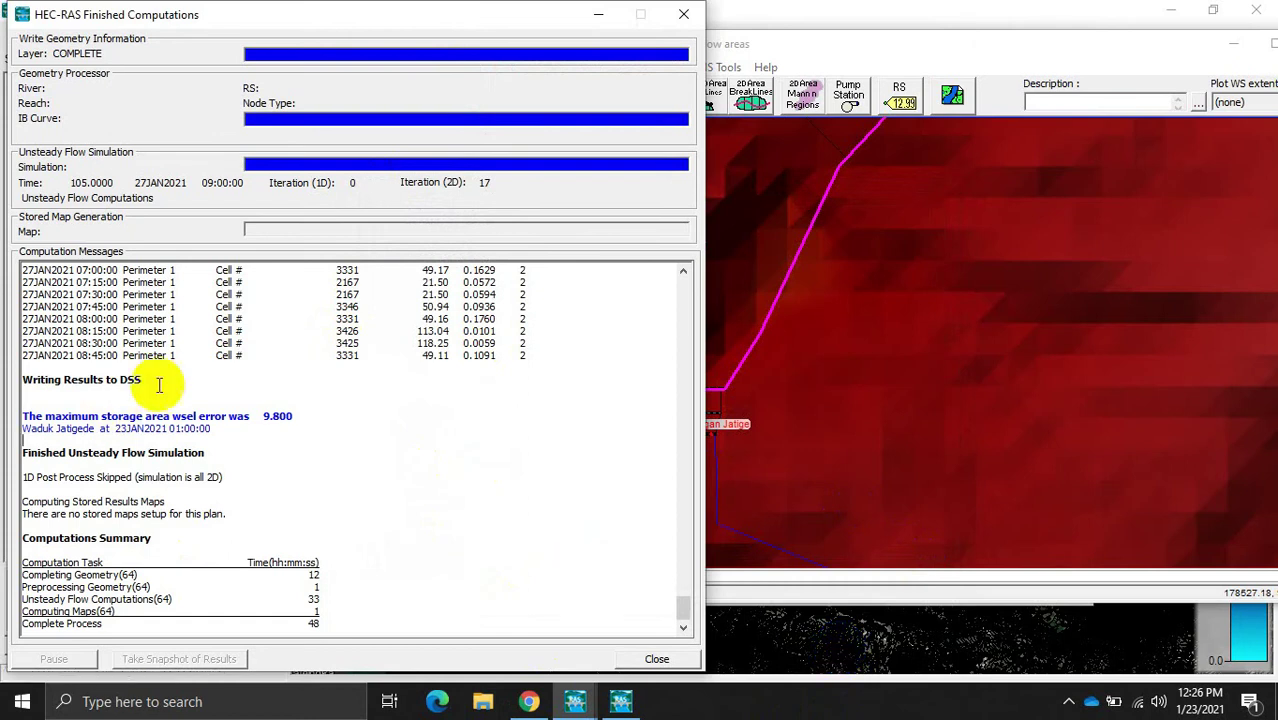
scroll(182, 445, "up", 3)
scroll(182, 445, "up", 7)
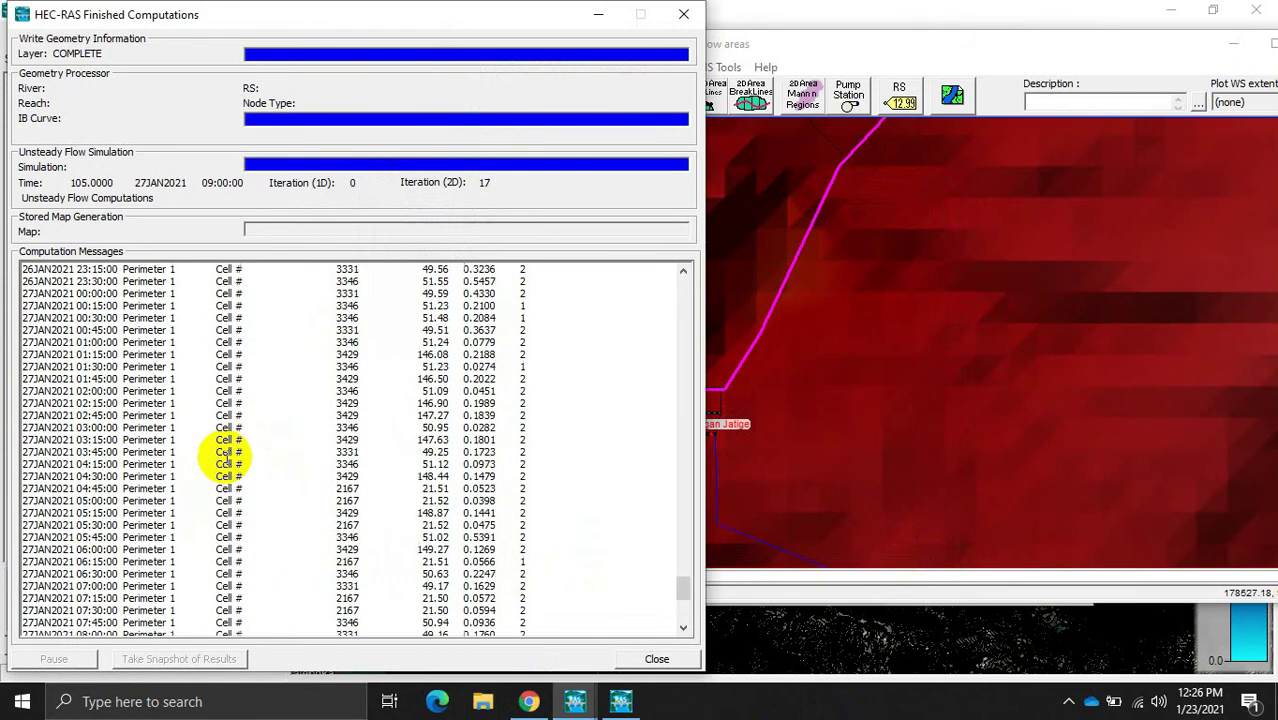
scroll(228, 450, "down", 10)
Step: Switch to RAS Mapper and hide the Kontur_10m_Dambreak and Kontur_50m_Dambreak map layers
left_click(840, 645)
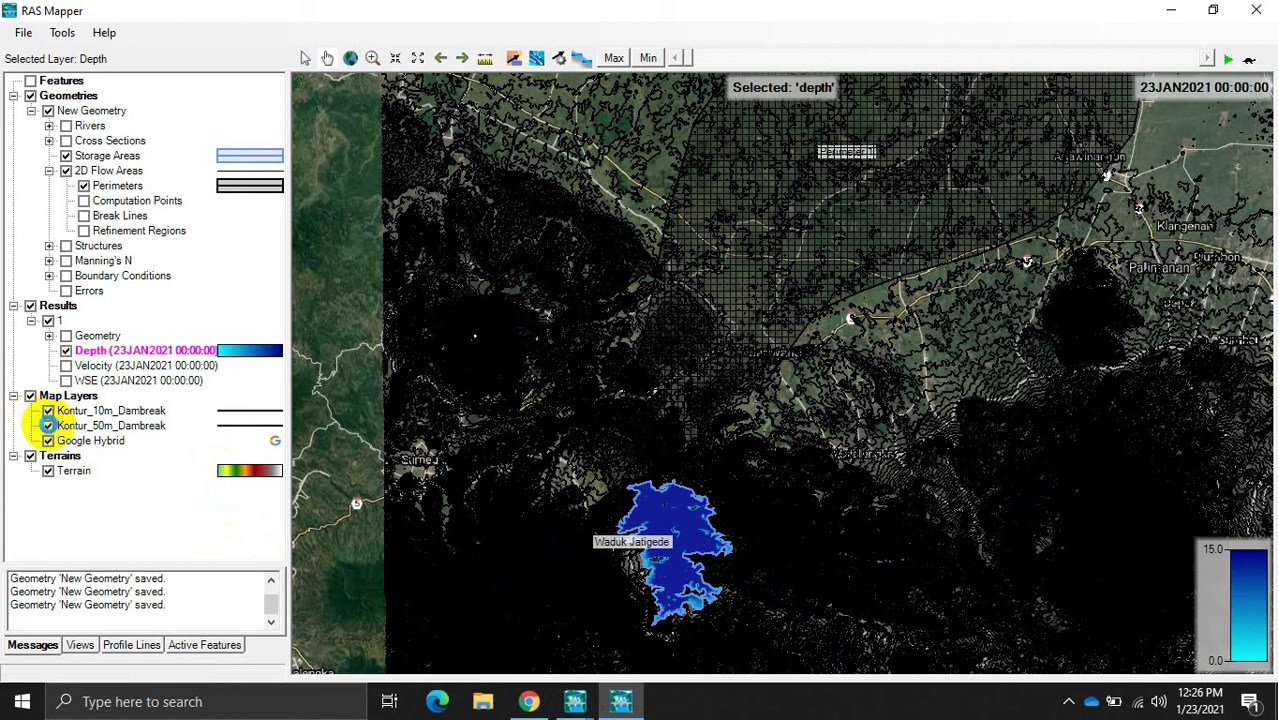
left_click(47, 411)
left_click(47, 426)
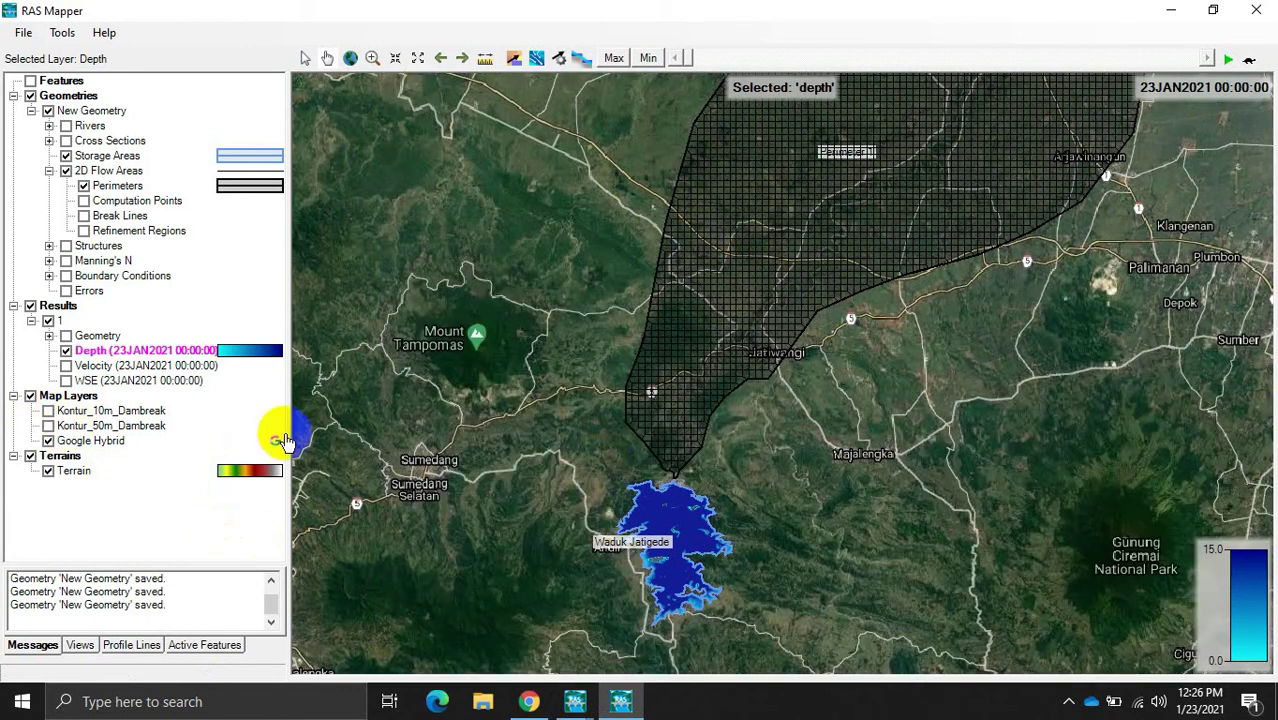
scroll(808, 505, "down", 1)
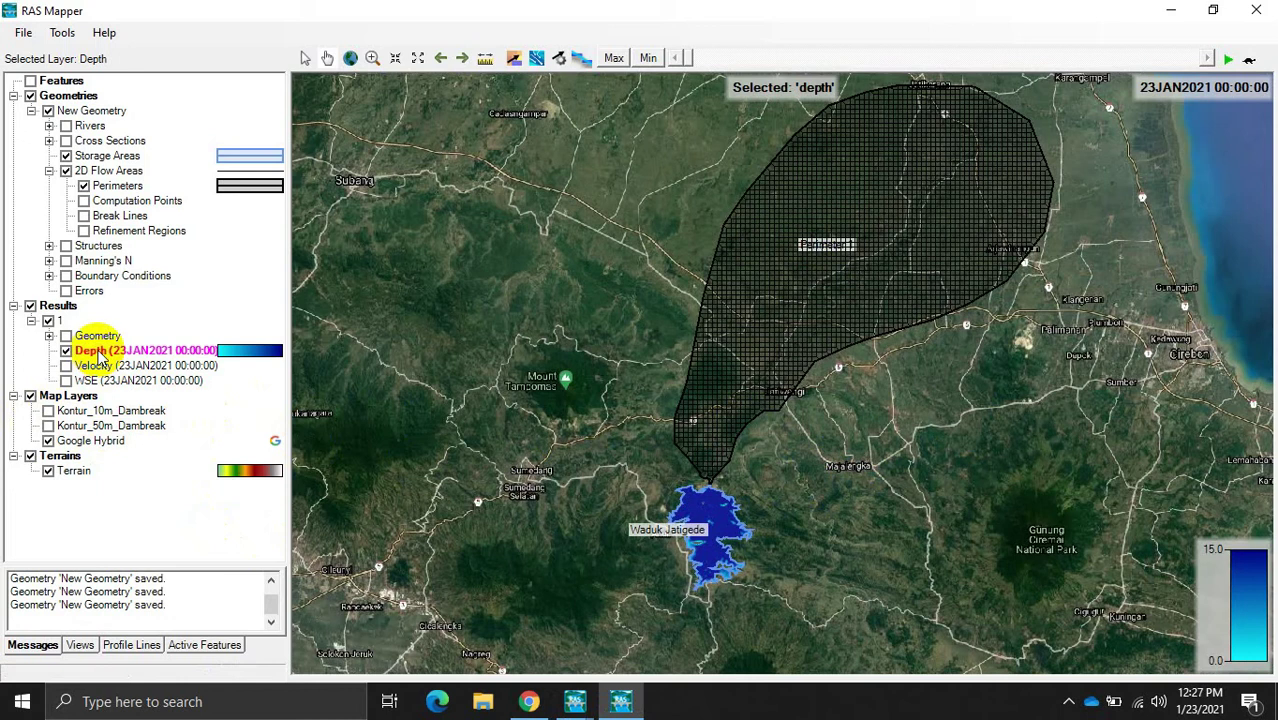
Step: Animate the Depth result over the whole 2D area, pause it, and set the map time to 23JAN2021 19:00:00
left_click(118, 215)
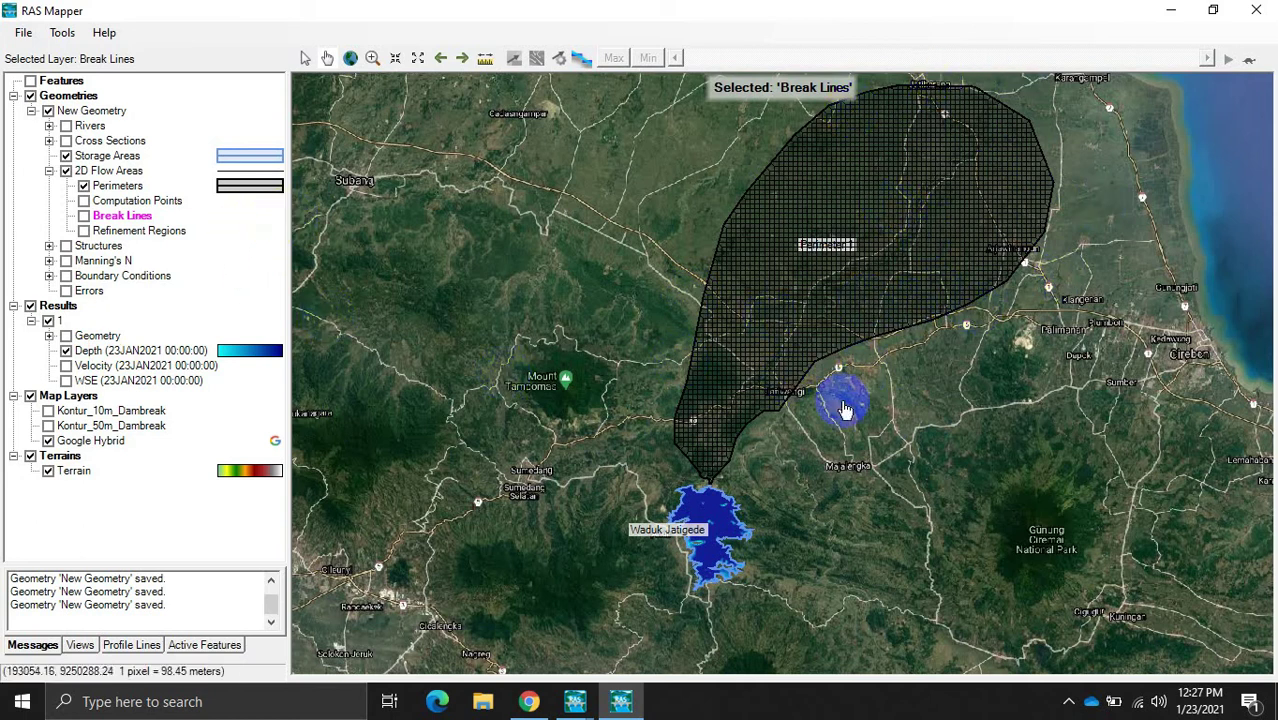
left_click(104, 352)
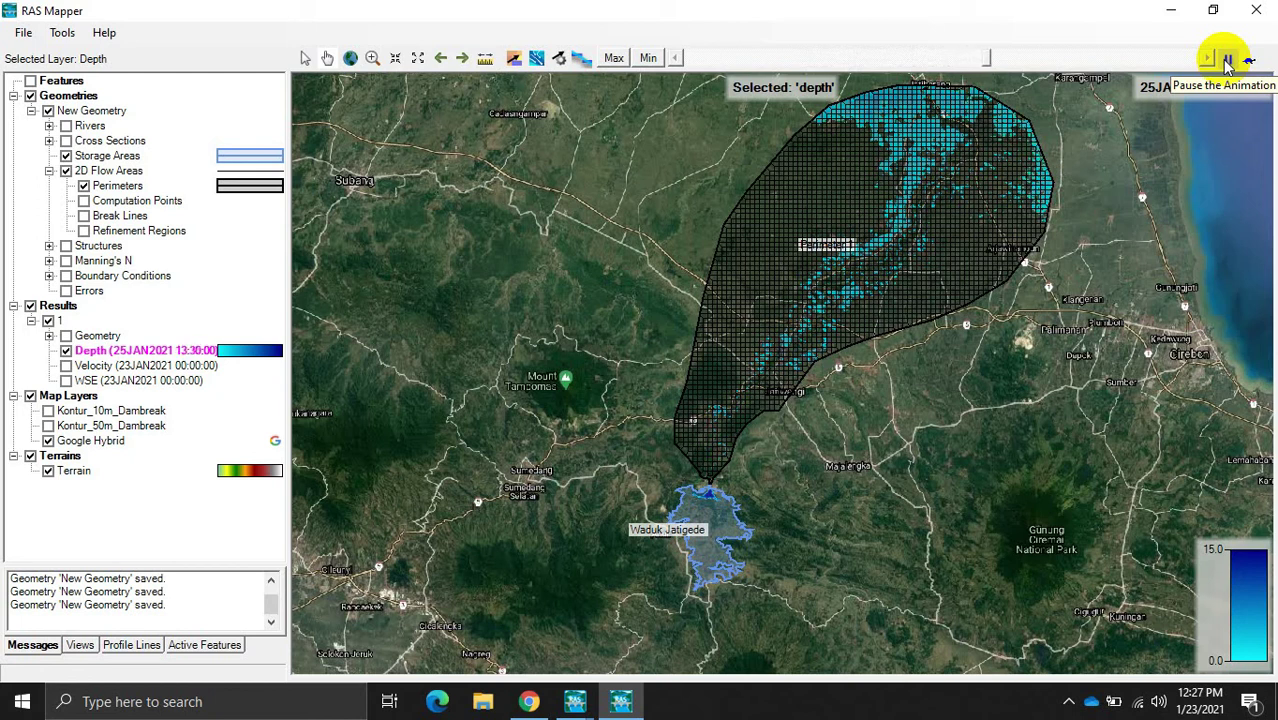
left_click(1228, 62)
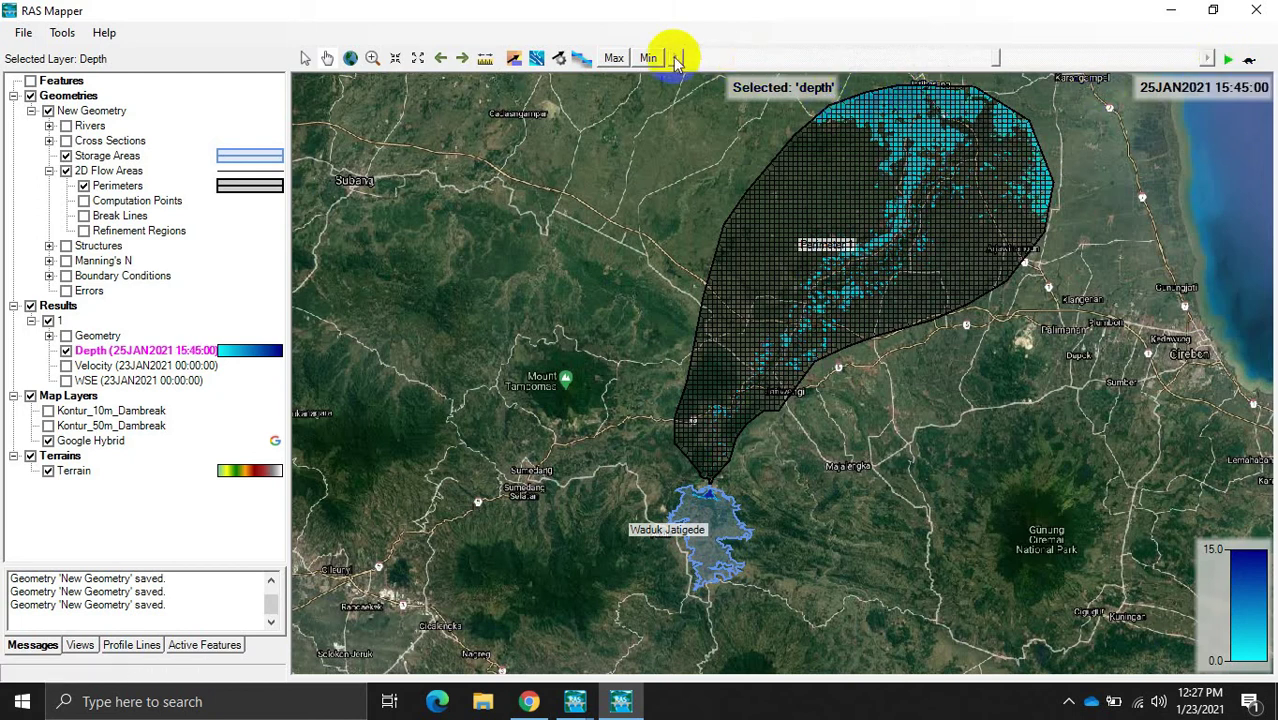
left_click_drag(989, 58, 781, 65)
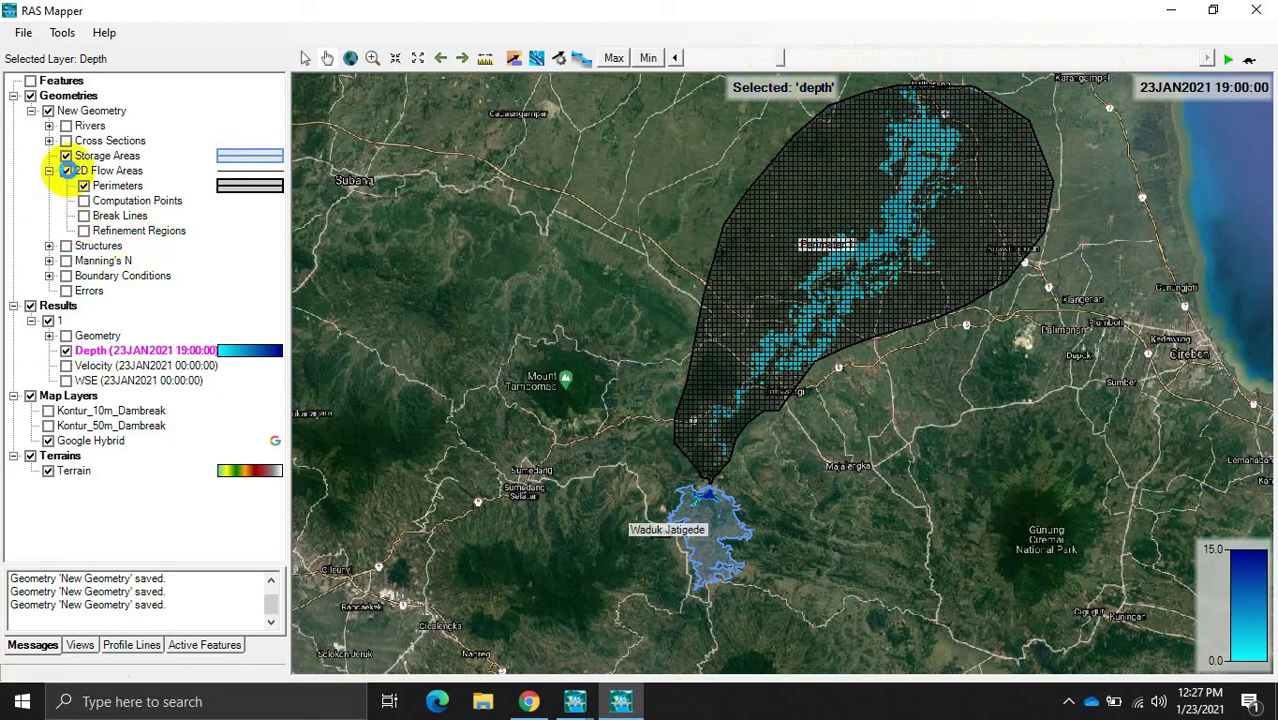
Step: Hide the 2D Flow Areas layer and trace the flood depth from Waduk Jatigede downstream past Jatibarang toward Indramayu
left_click(66, 171)
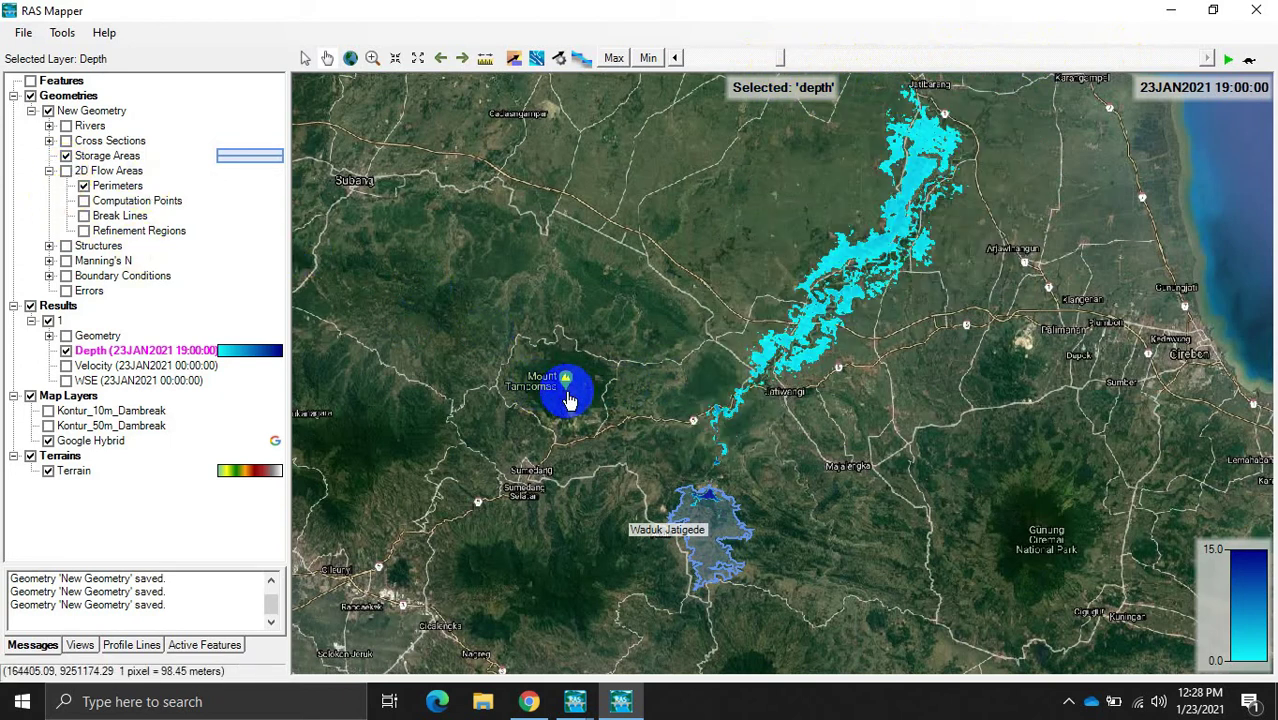
scroll(740, 368, "up", 1)
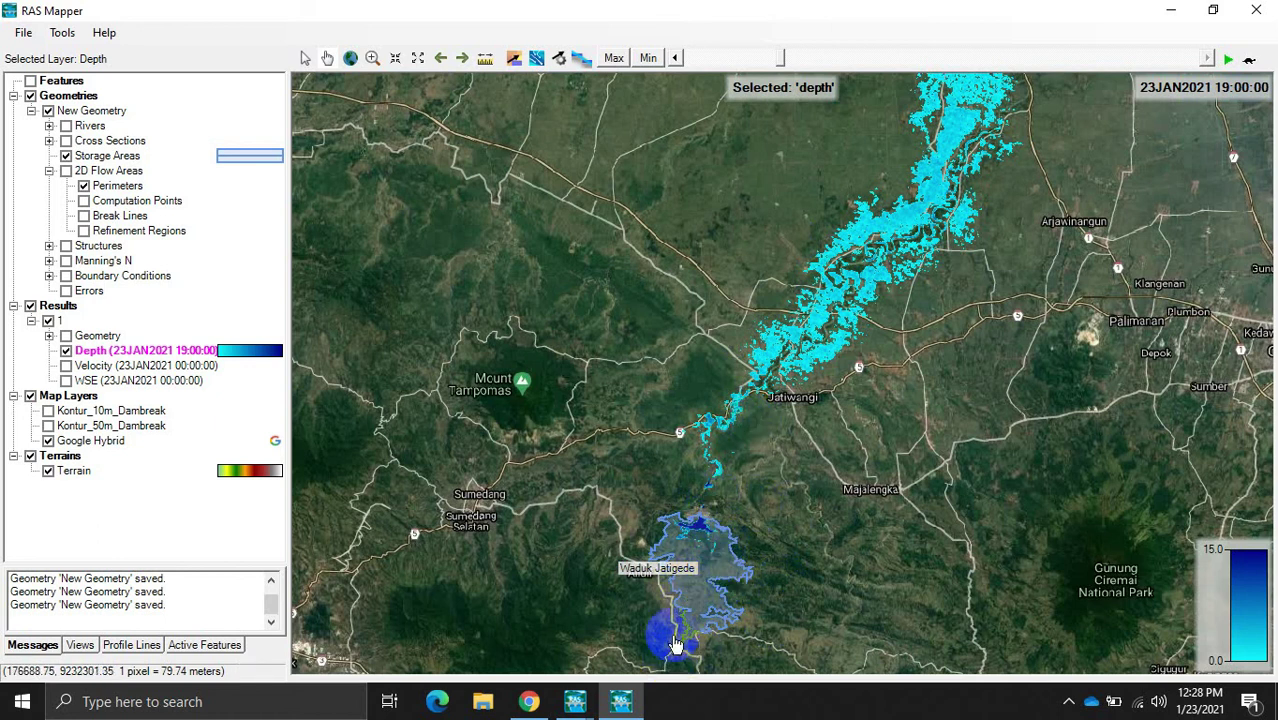
scroll(770, 386, "up", 2)
scroll(770, 386, "up", 1)
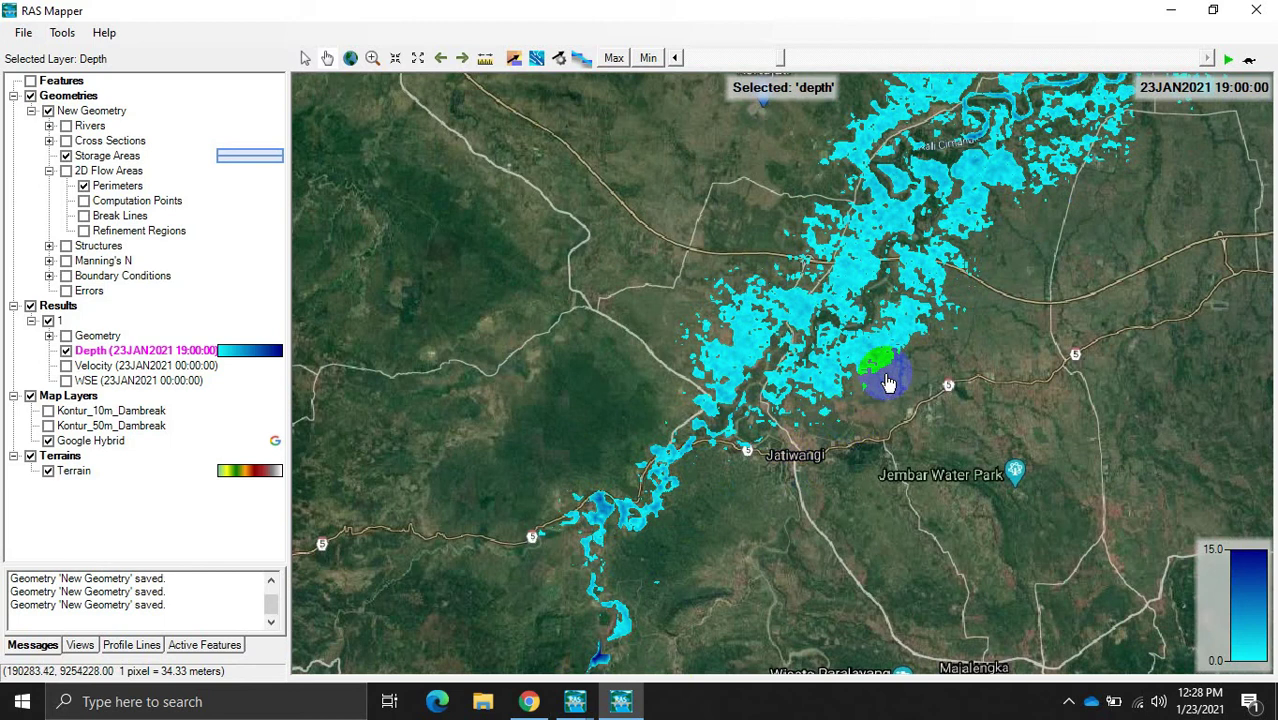
left_click_drag(949, 356, 756, 570)
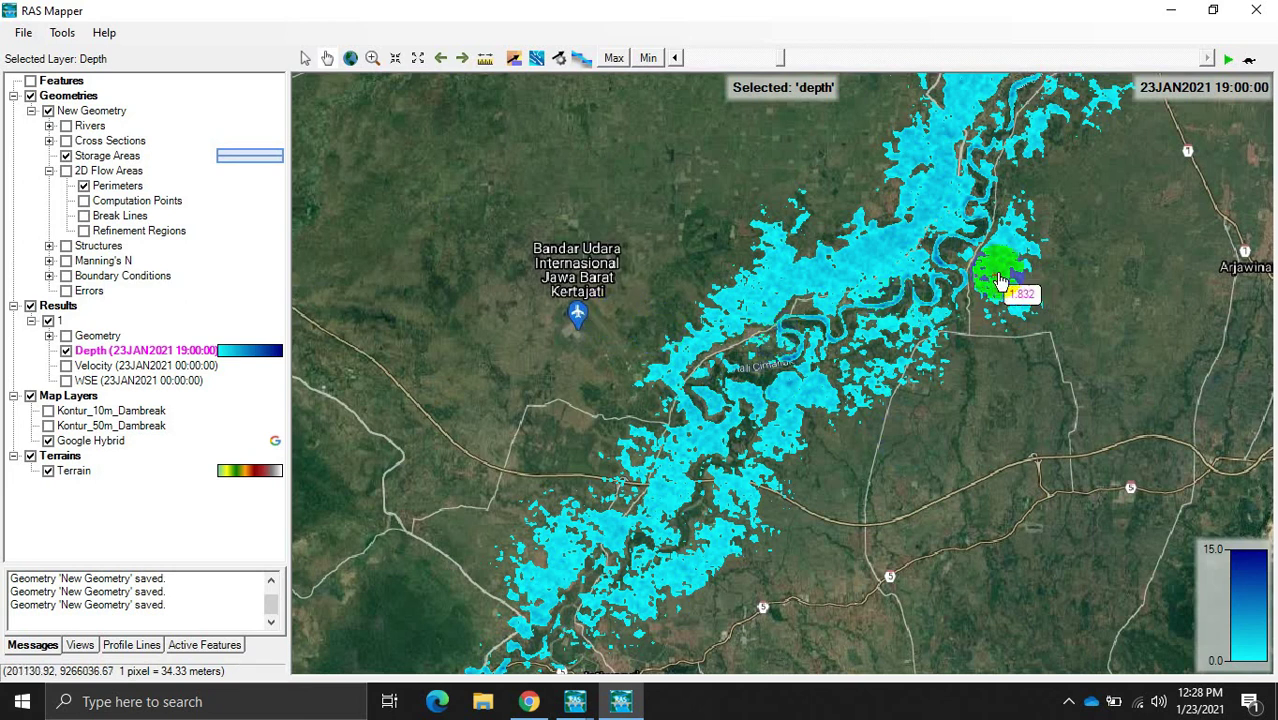
left_click_drag(1041, 274, 907, 514)
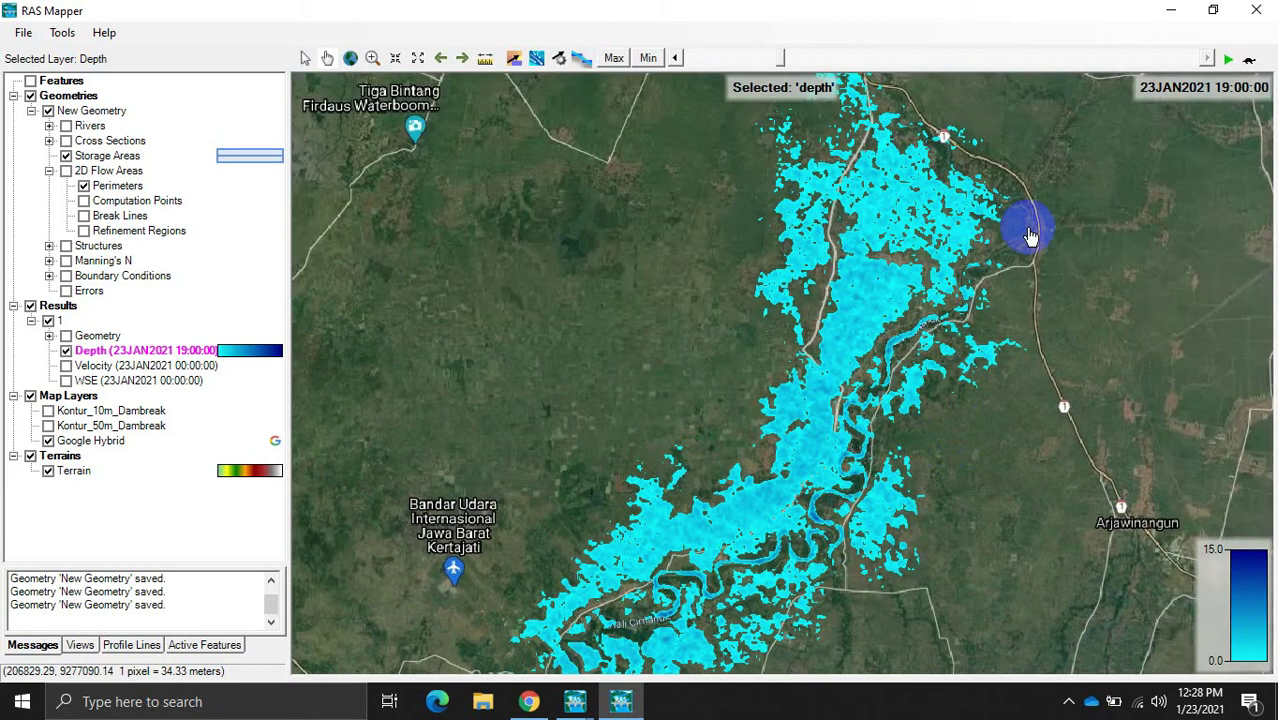
left_click_drag(1027, 228, 1033, 508)
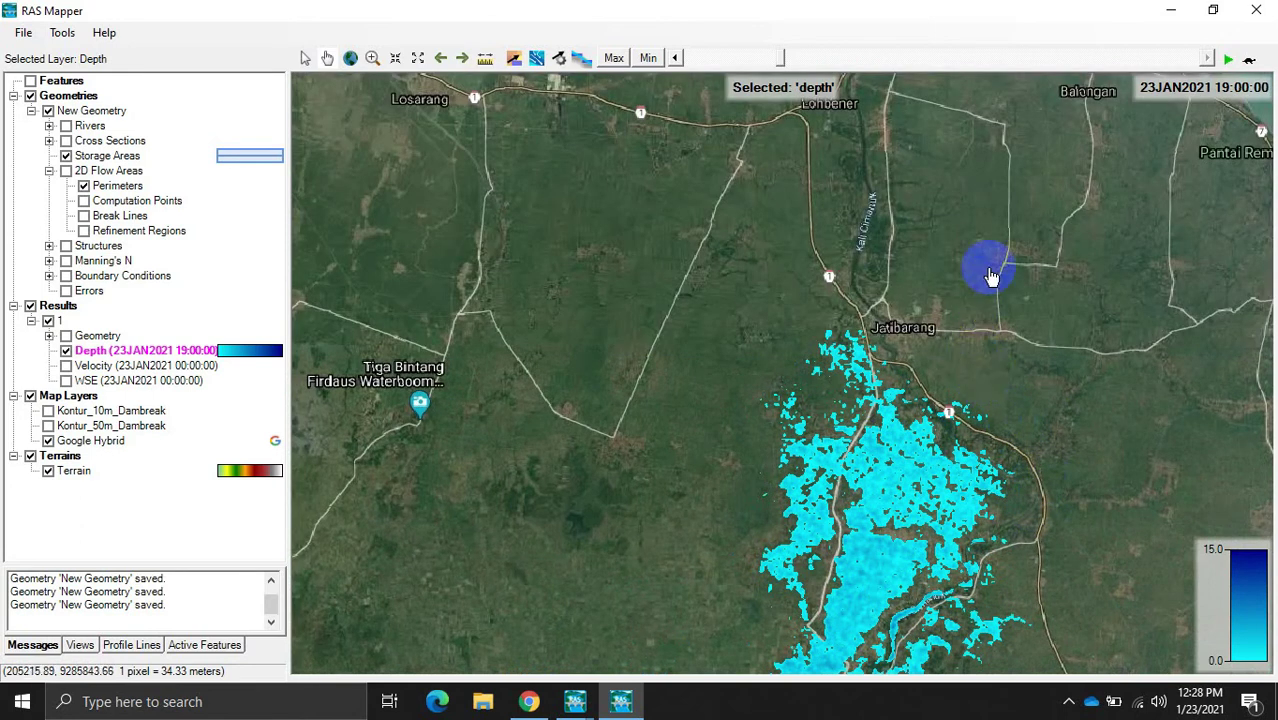
left_click_drag(990, 276, 1004, 414)
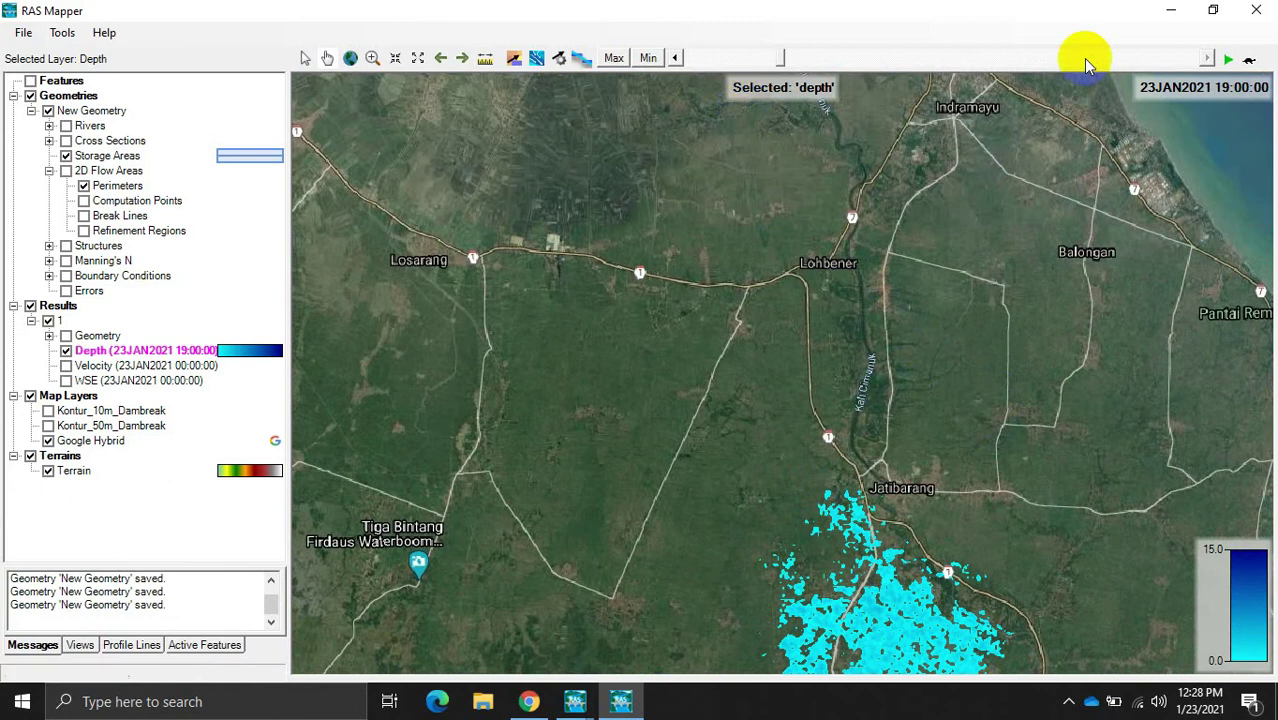
Step: Play the depth animation around Jatibarang and pause it at 24JAN2021 14:15:00
left_click(1228, 60)
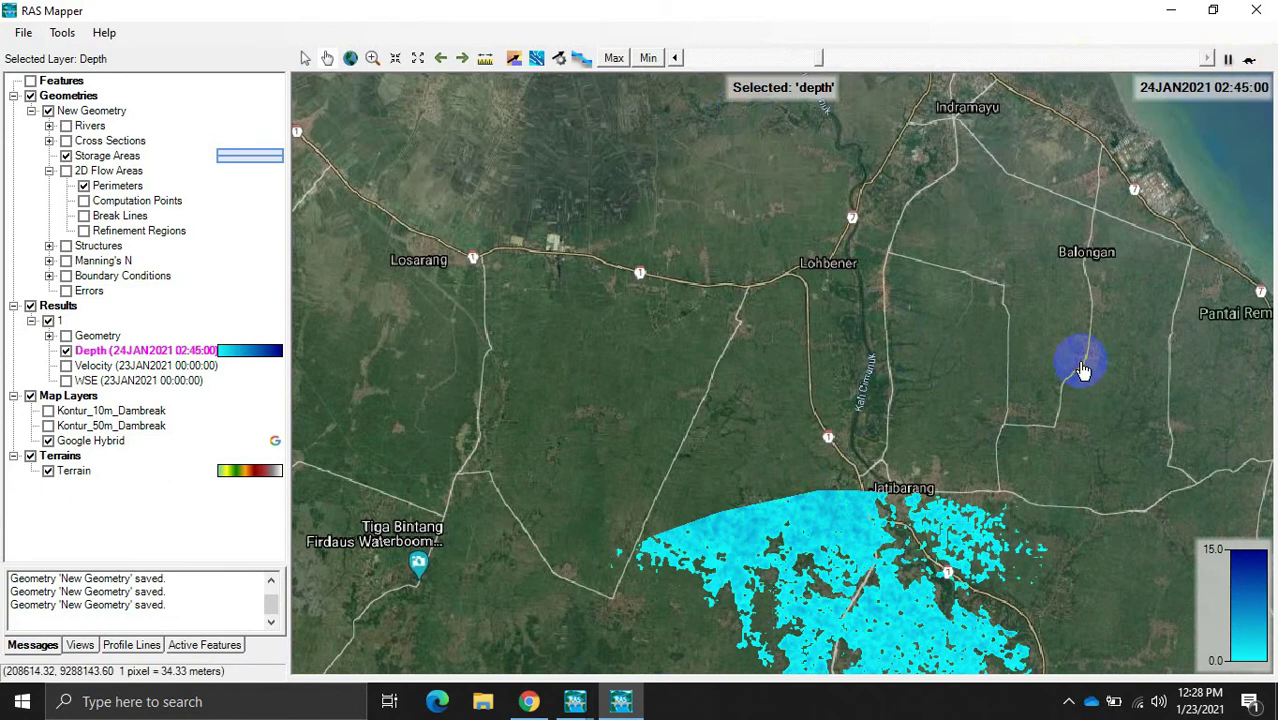
left_click_drag(1082, 370, 1043, 250)
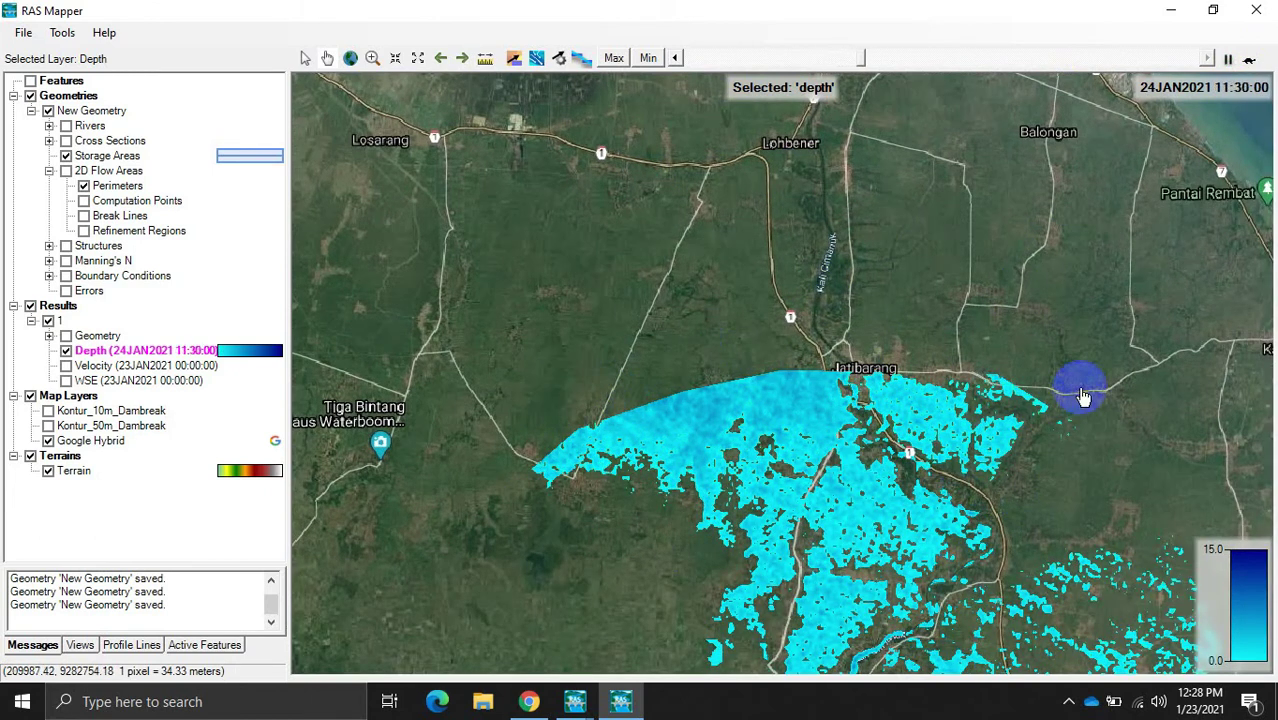
left_click(1228, 59)
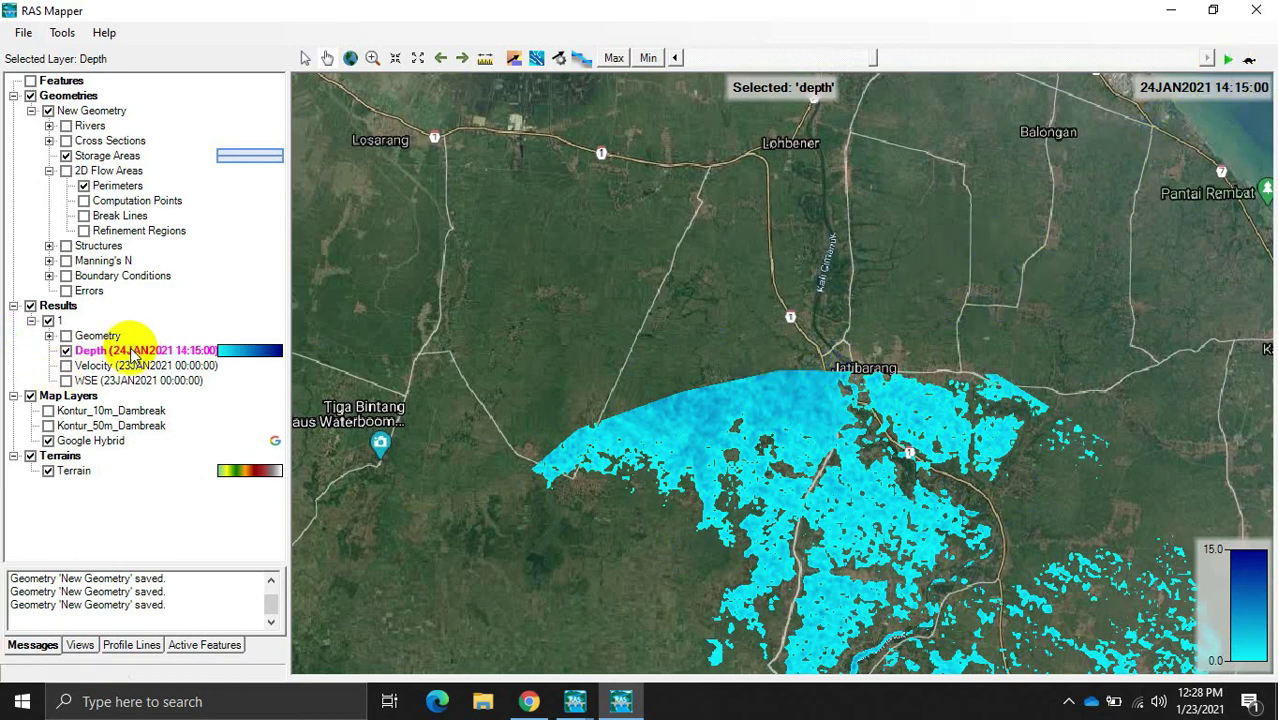
Step: Move the Depth result back to 23JAN2021 21:30:00 and examine the flood extent between Jatiwangi and Jatibarang
left_click(93, 350)
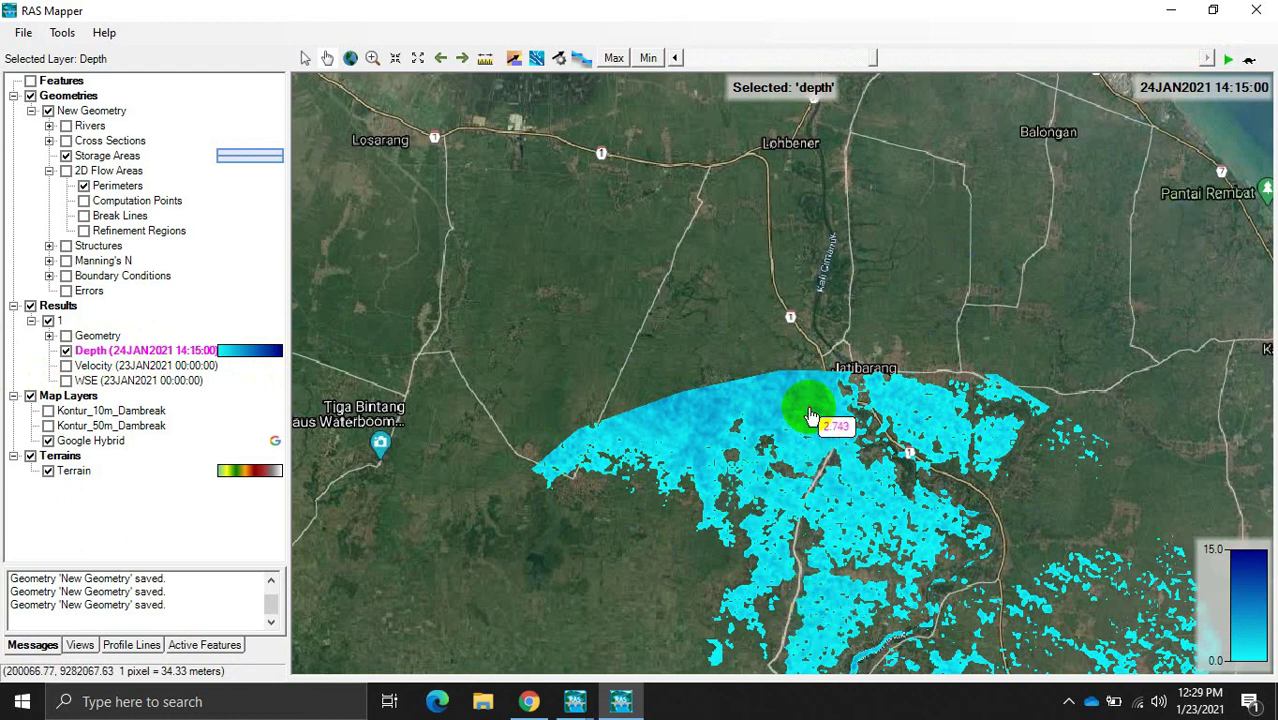
left_click(870, 57)
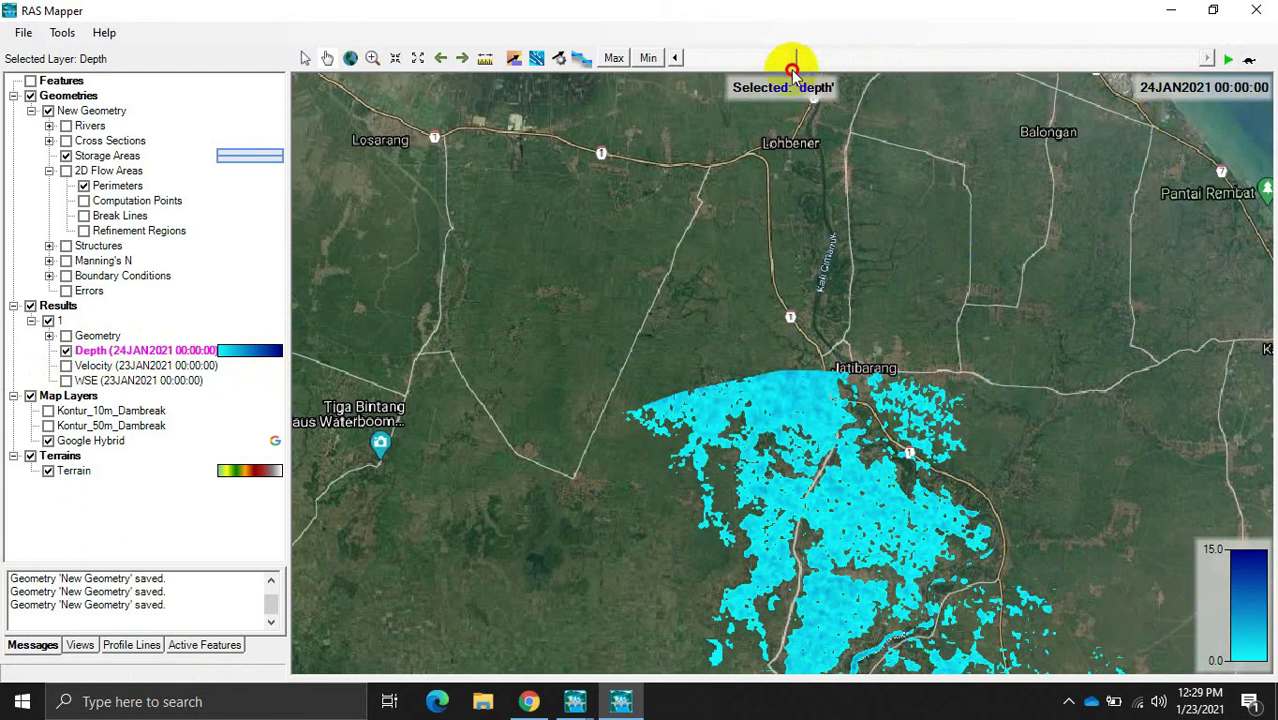
scroll(872, 378, "down", 2)
scroll(866, 313, "down", 1)
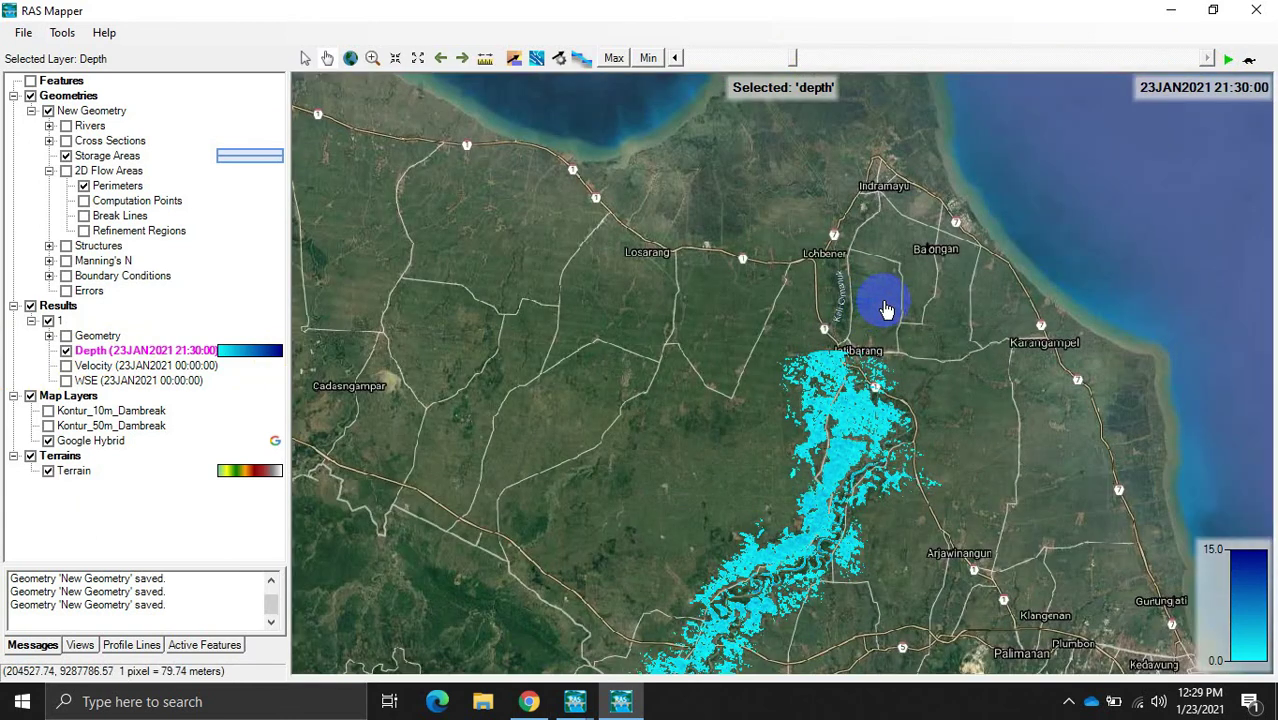
left_click_drag(907, 397, 955, 226)
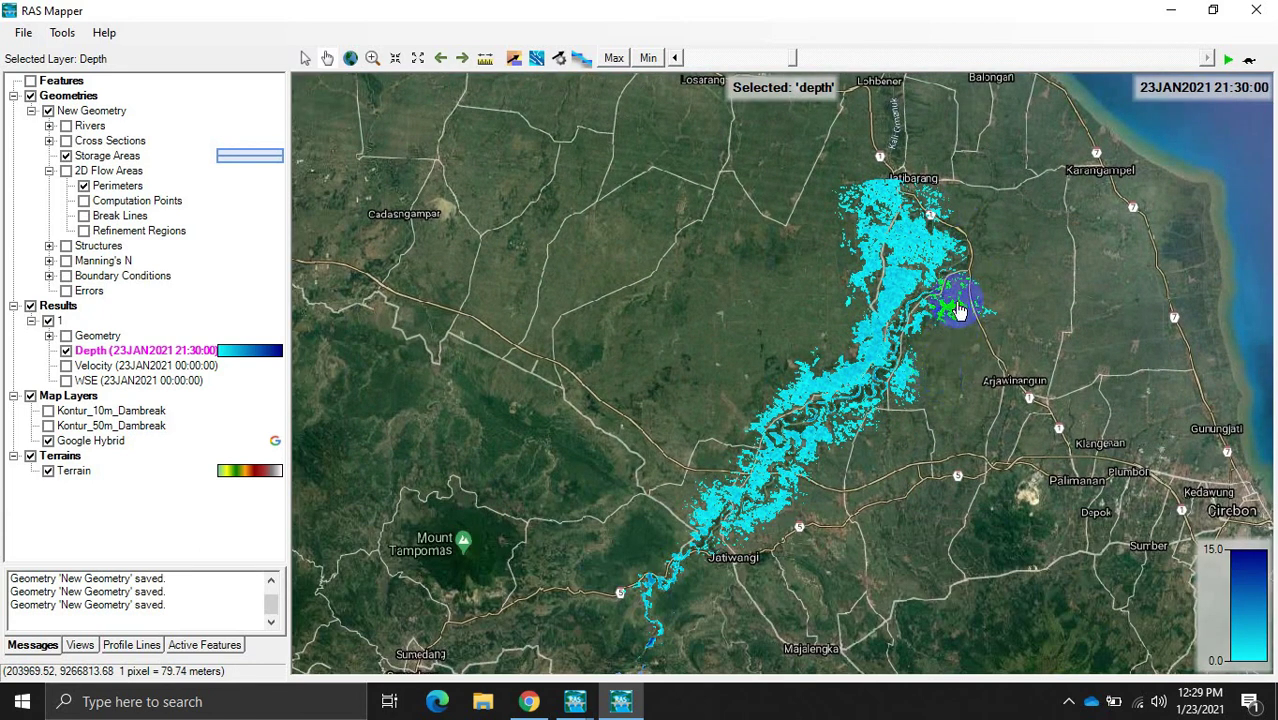
left_click_drag(876, 463, 919, 411)
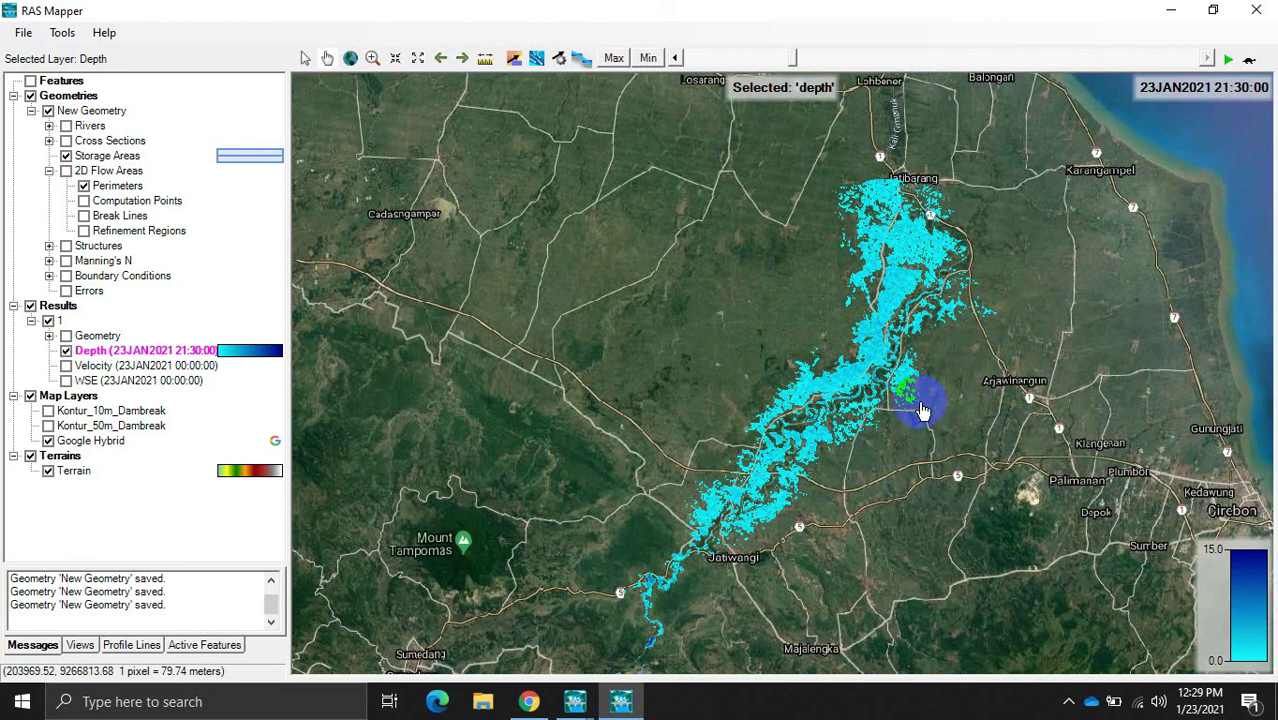